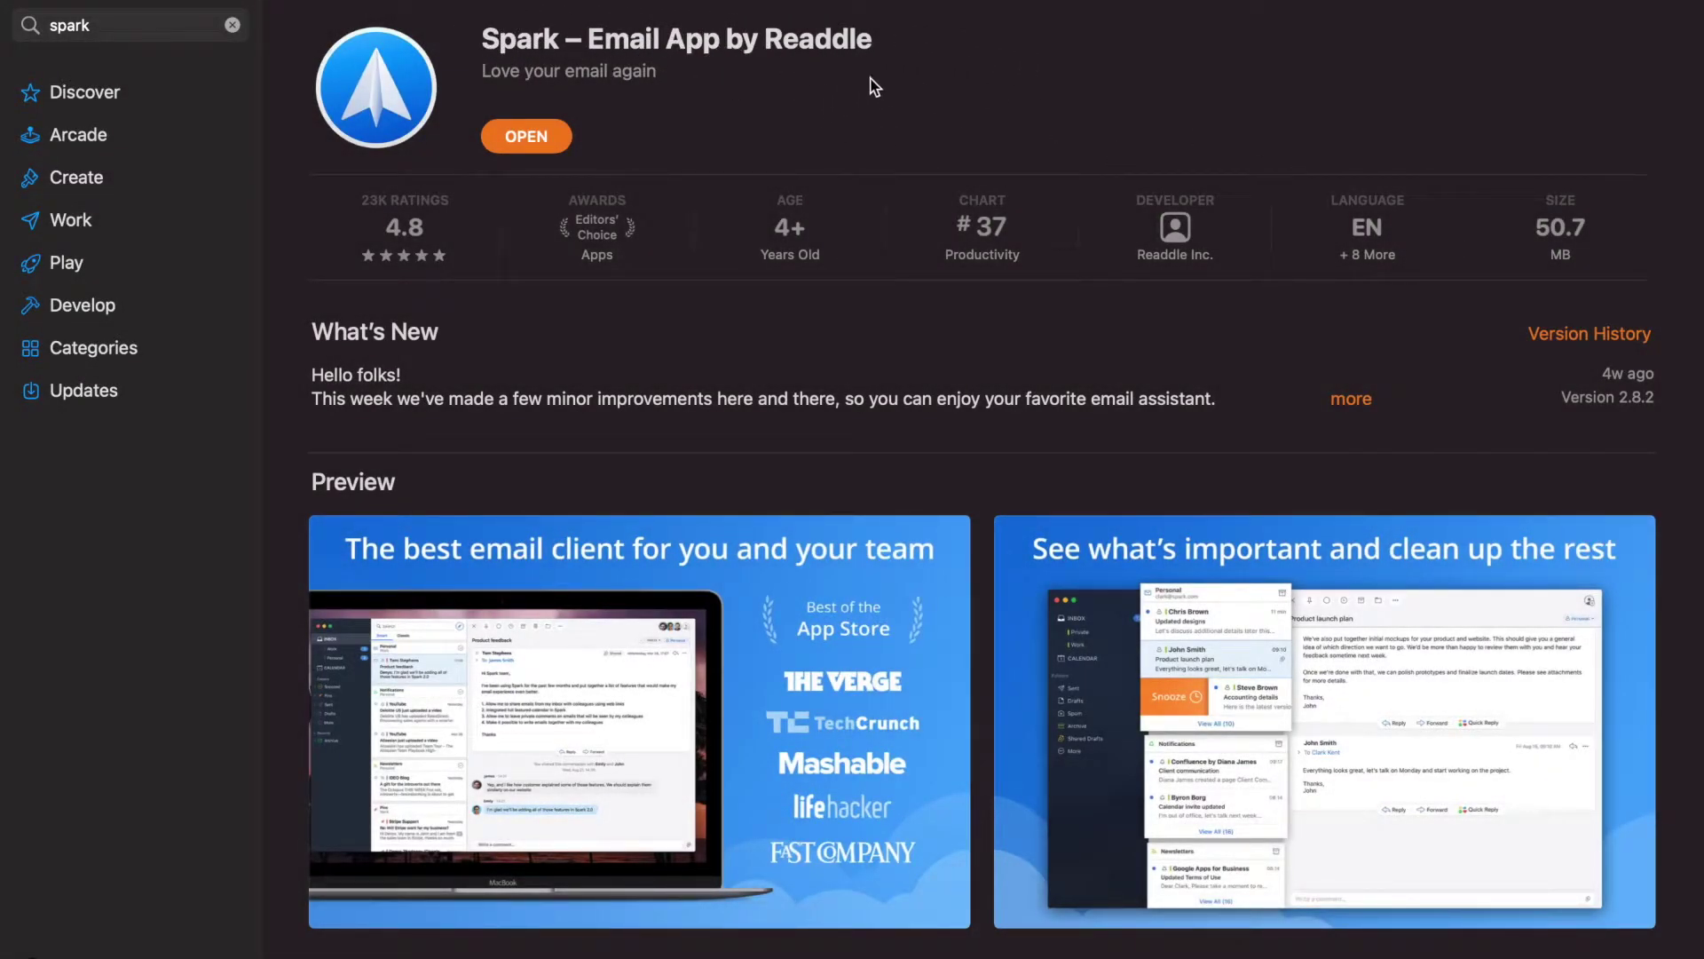
# Step: Scroll up and down through the Spark homepage in Chrome
pyautogui.scroll(-5, 1117, 468)
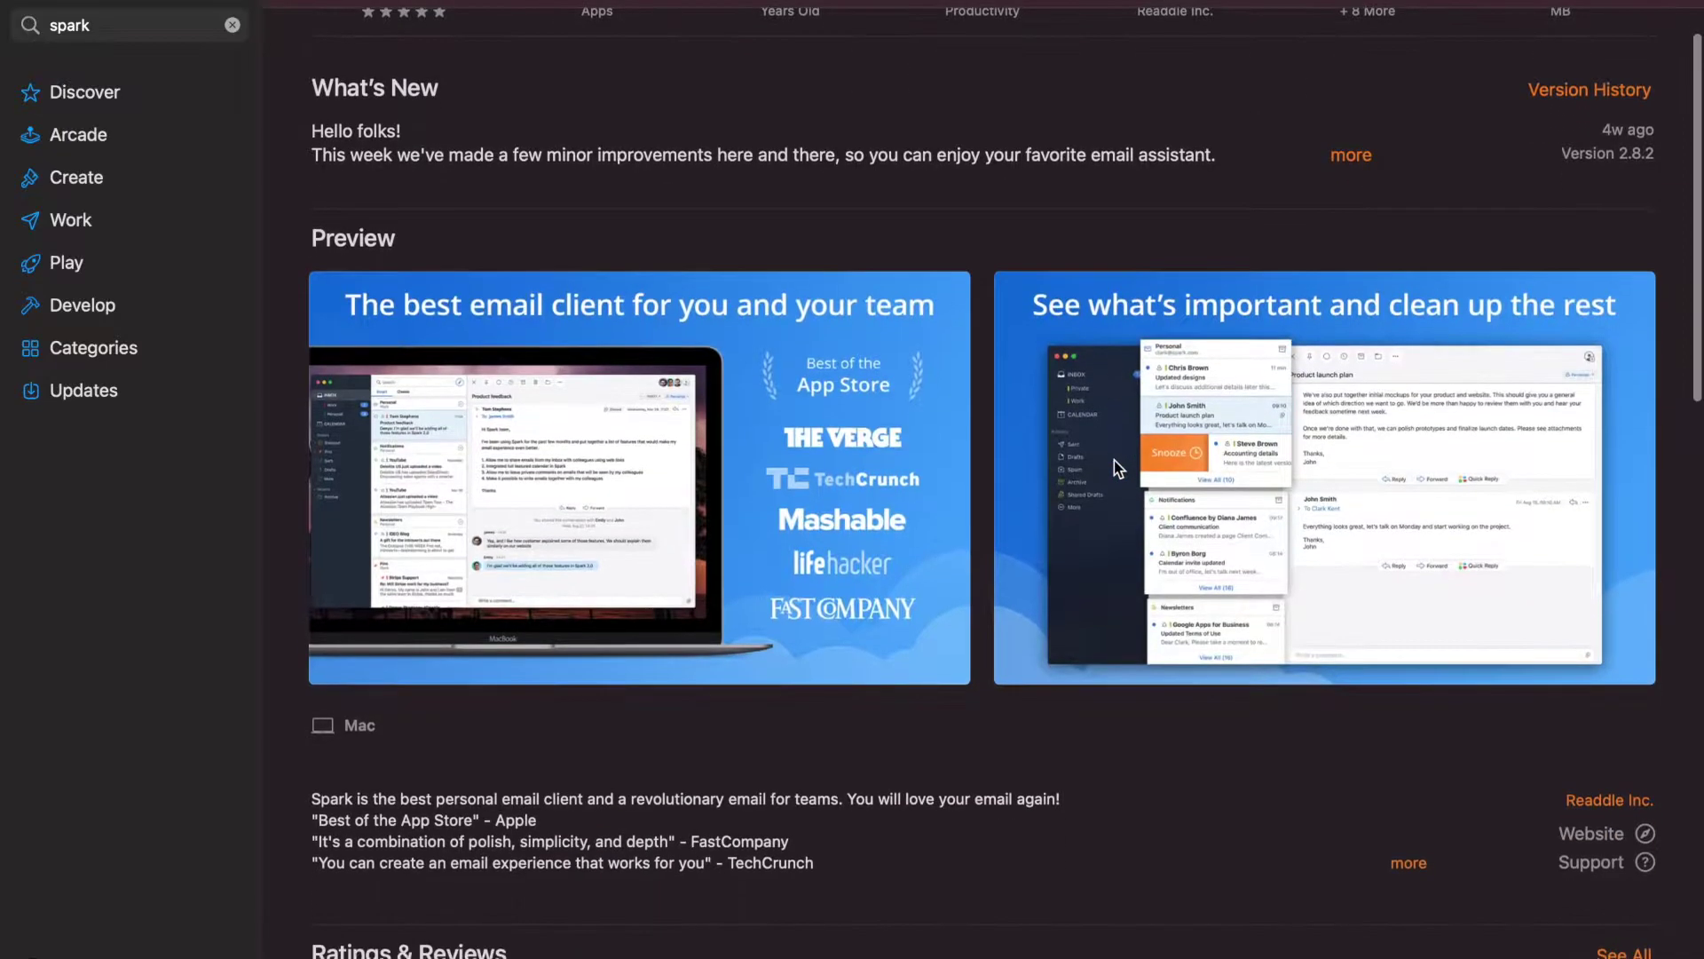
pyautogui.scroll(2, 1115, 460)
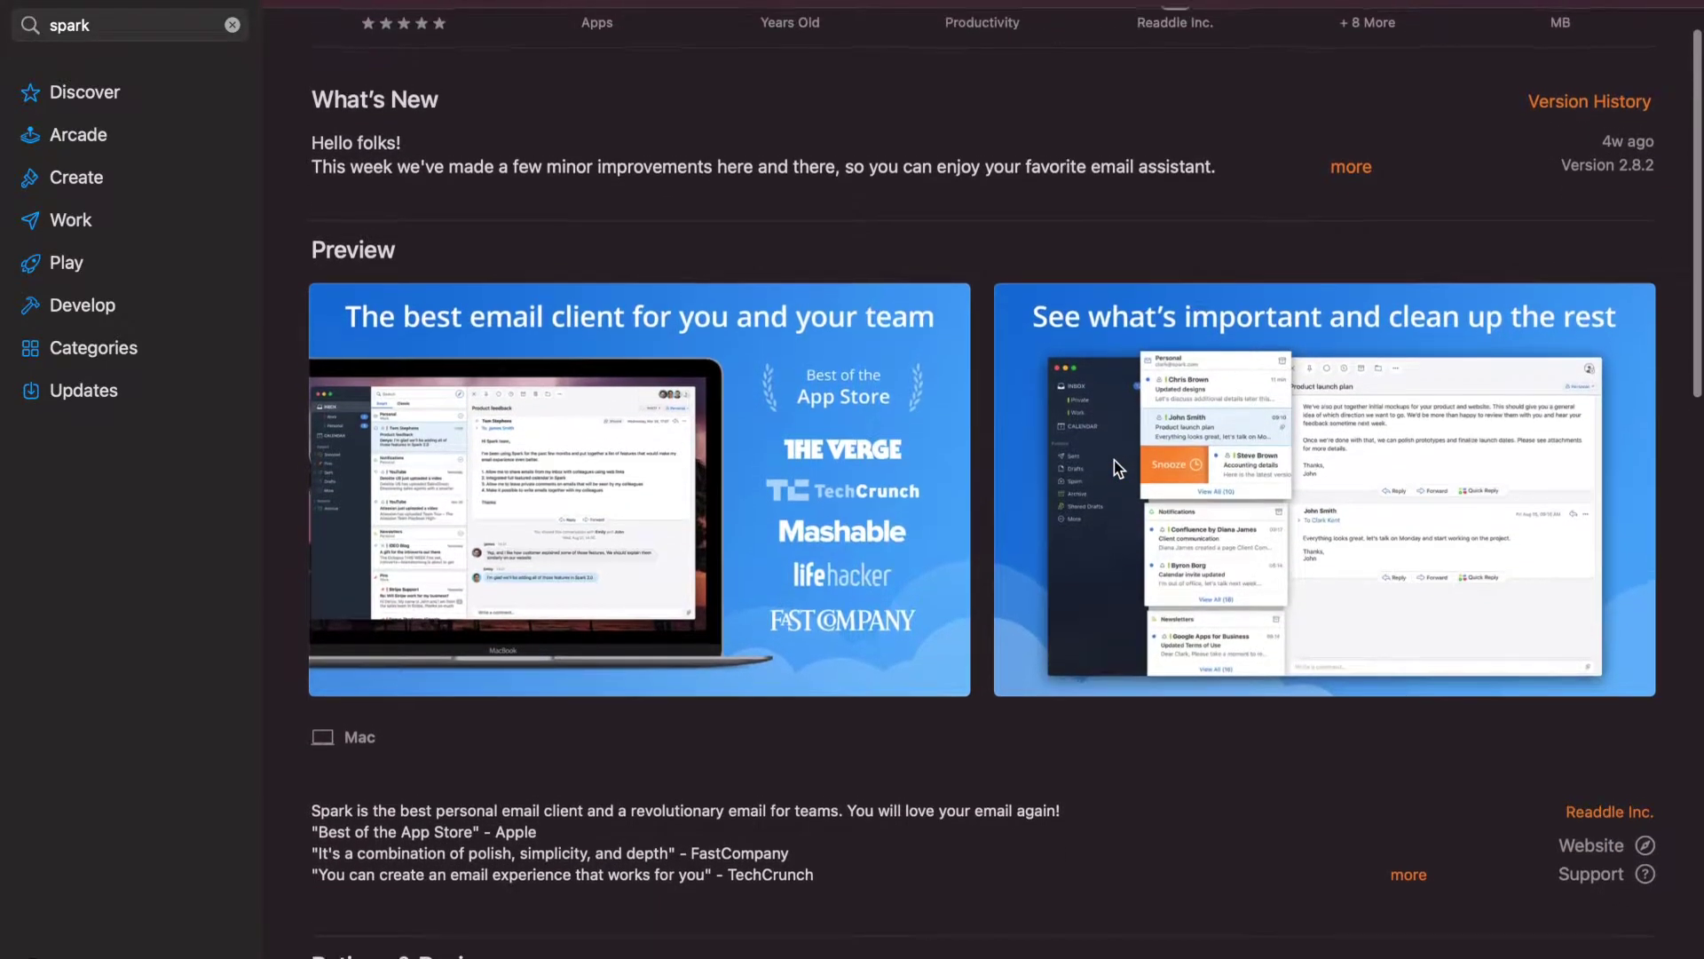
pyautogui.scroll(-10, 1063, 468)
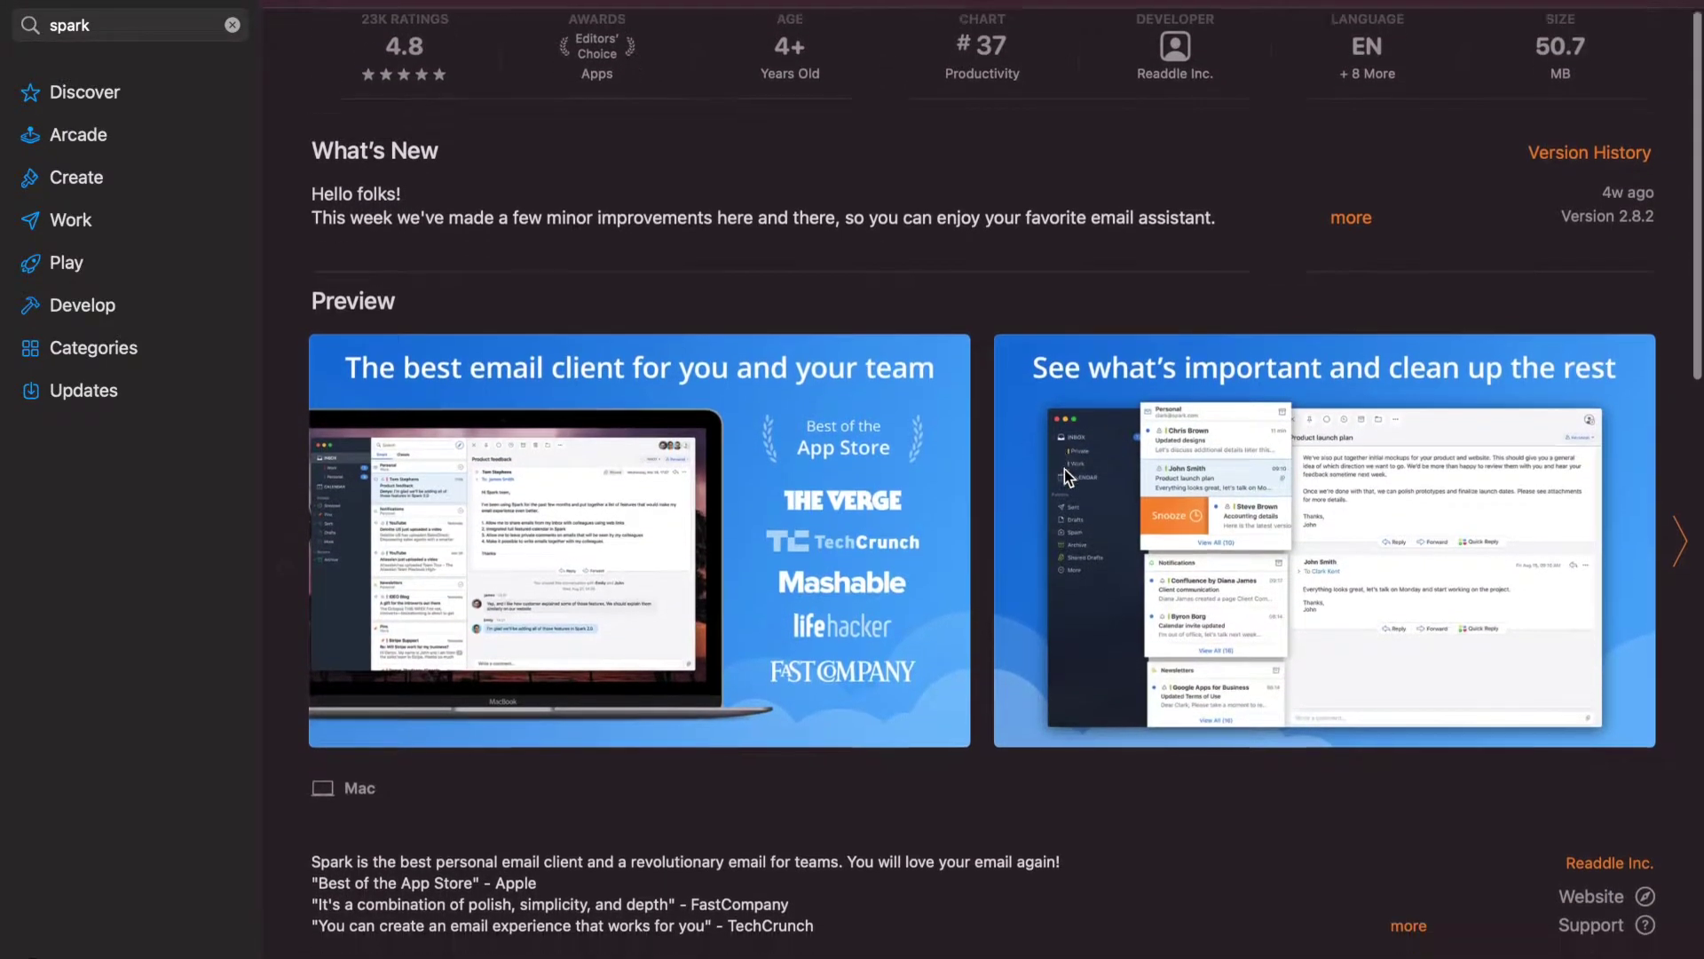
pyautogui.scroll(-6, 1064, 468)
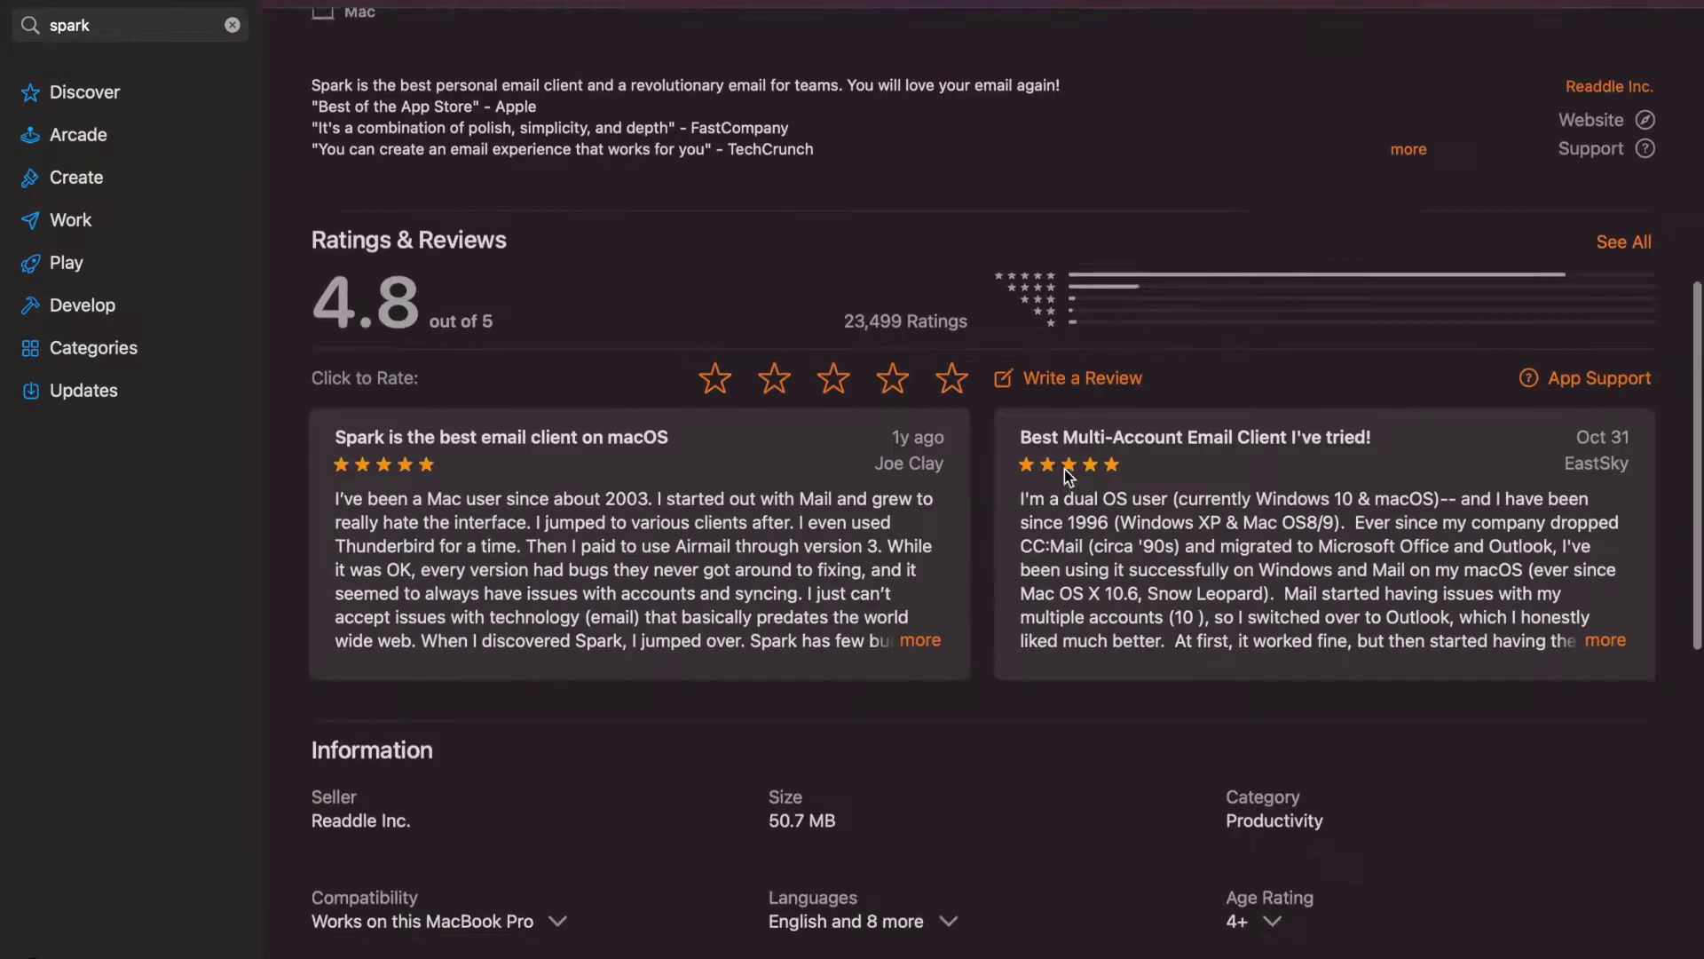
pyautogui.scroll(18, 1063, 468)
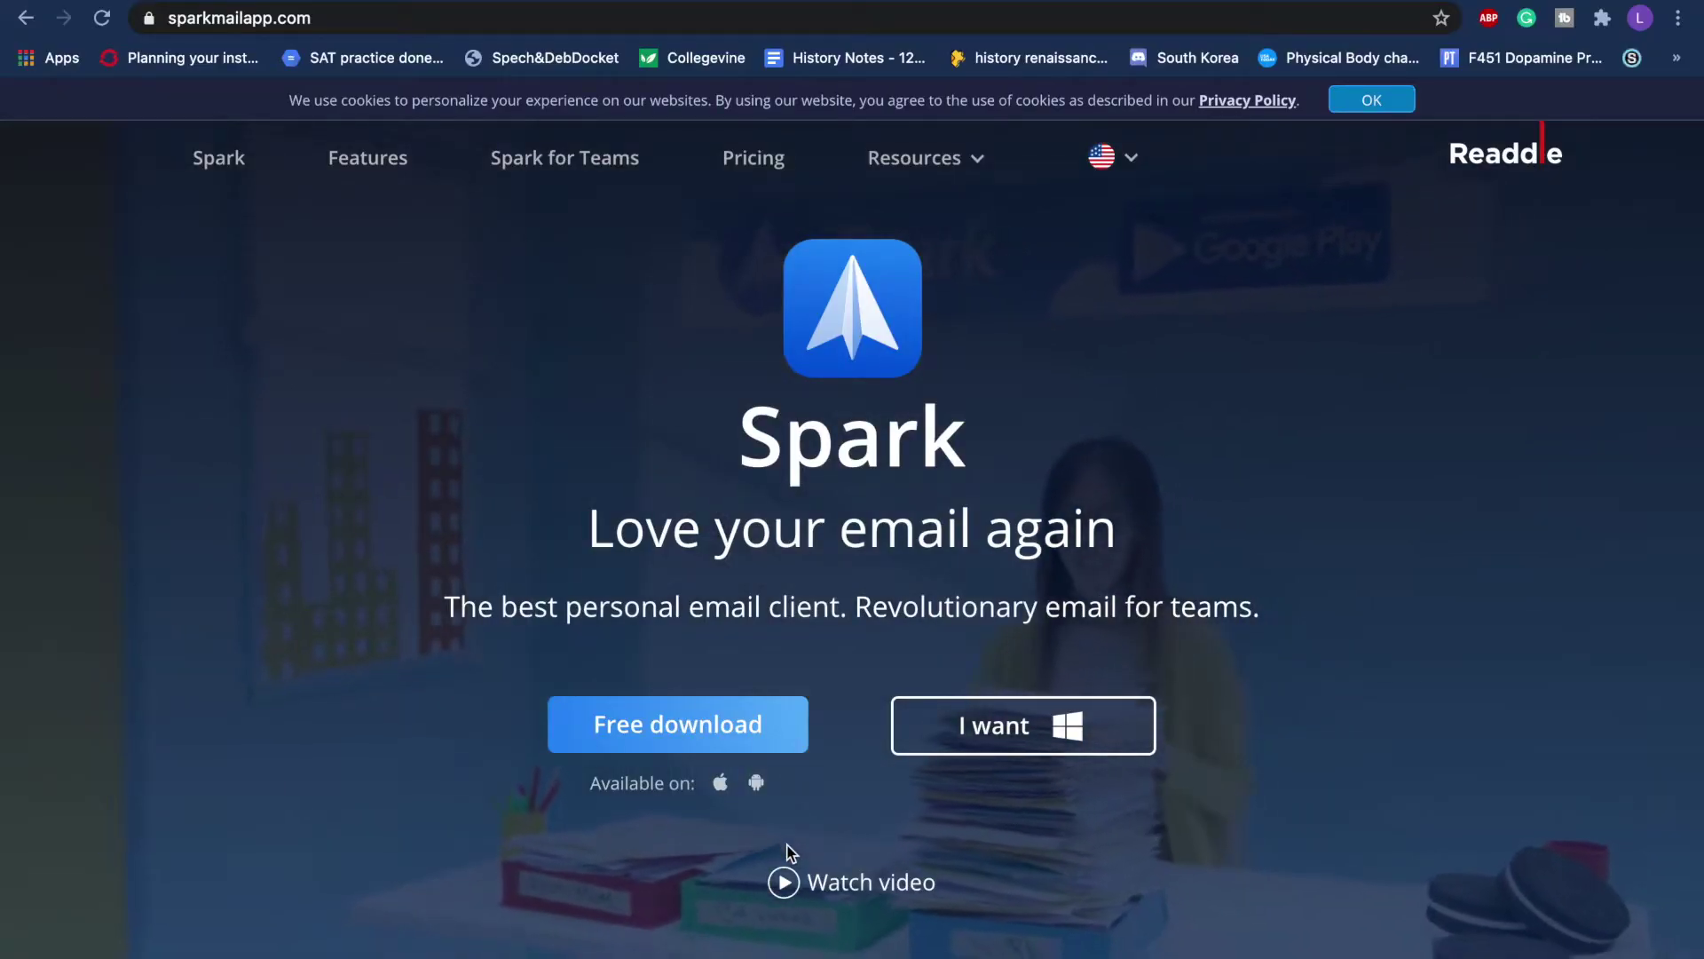
pyautogui.scroll(-1, 590, 645)
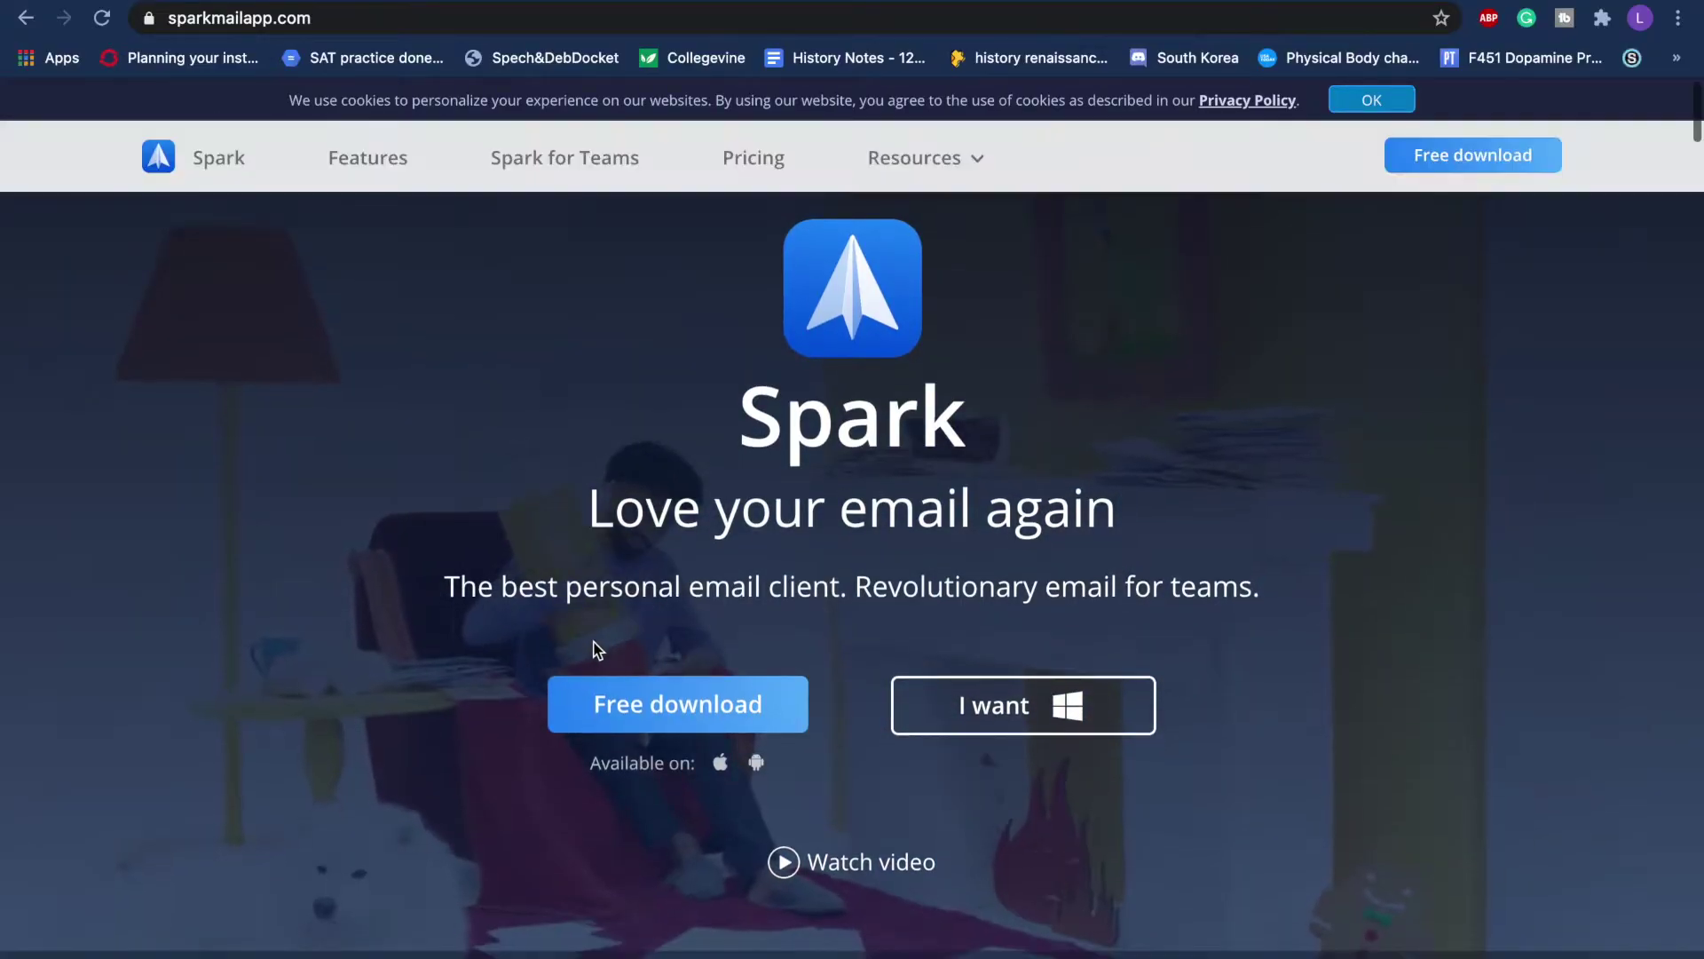
# Step: Swipe from full-screen Chrome to the desktop and back, then return to the desktop where Spark is launching
pyautogui.hotkey('ctrl', 'Left')
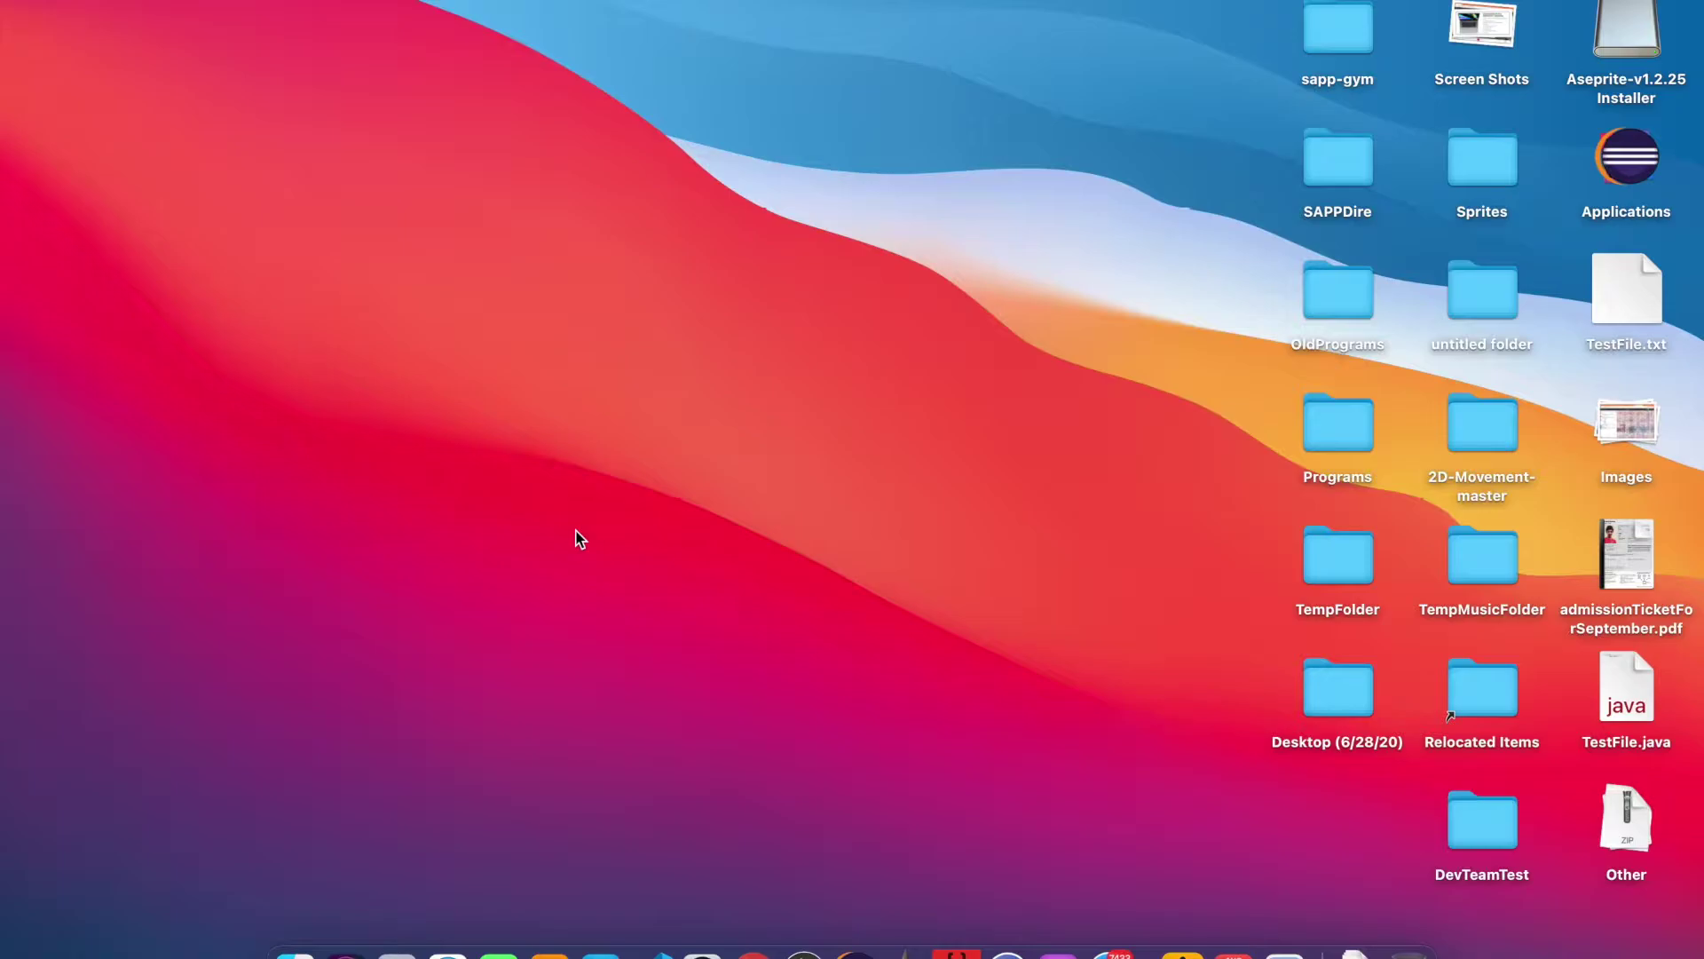
pyautogui.hotkey('ctrl', 'Right')
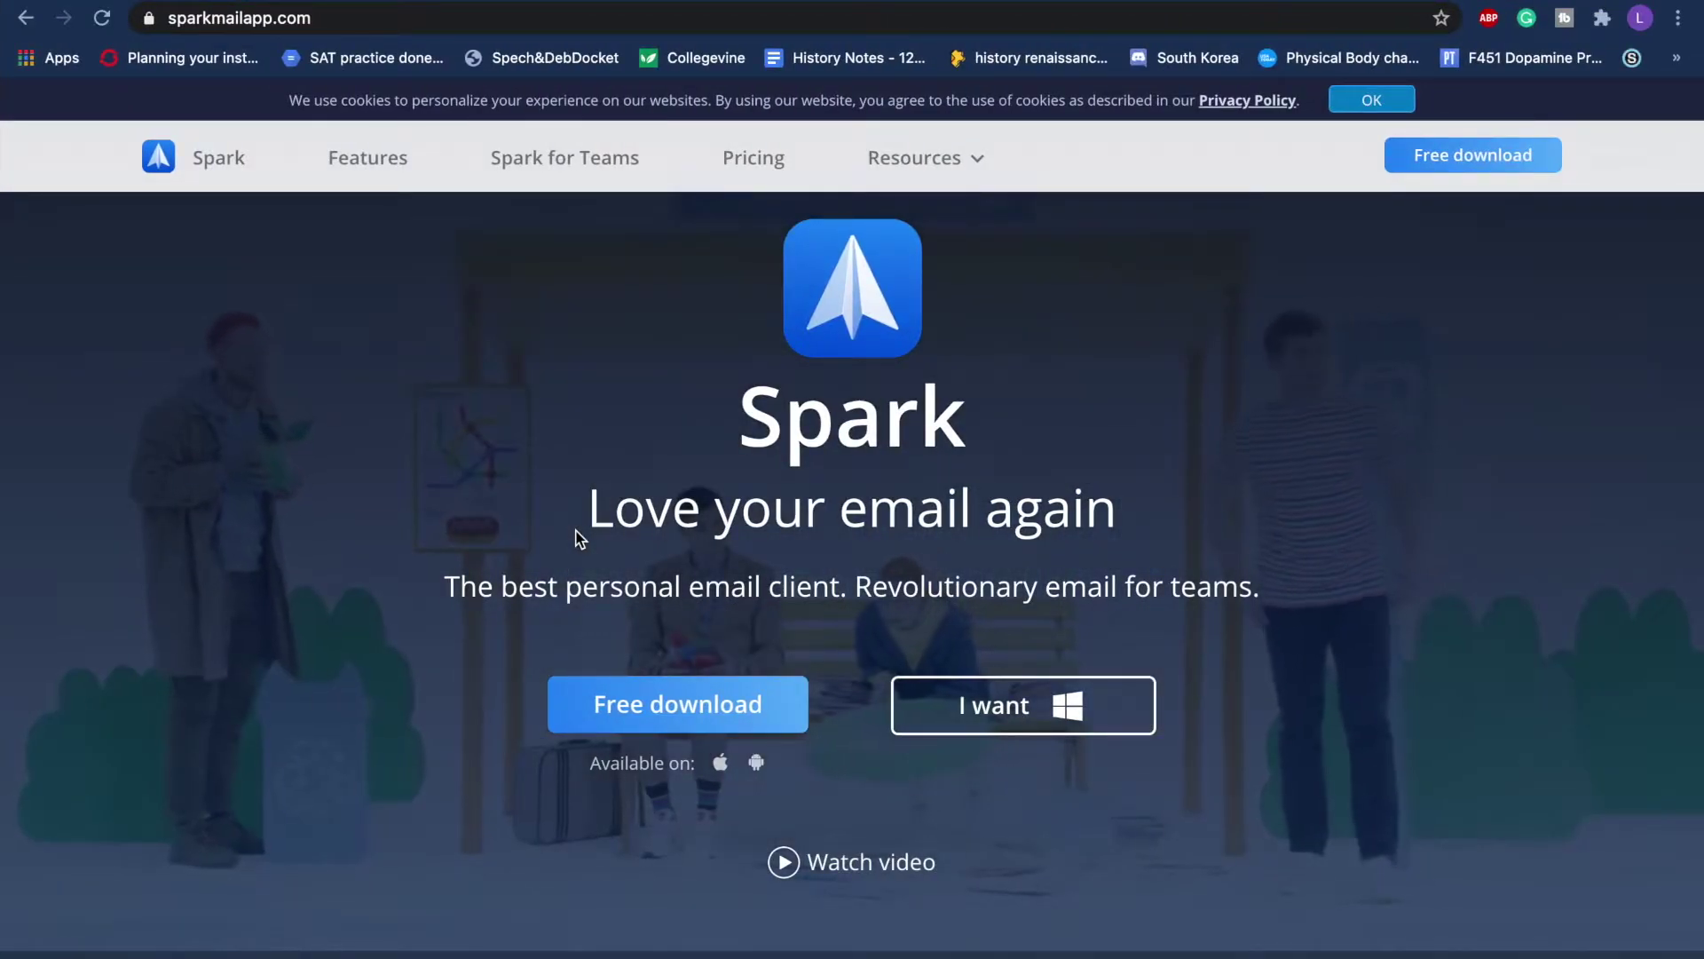
pyautogui.hotkey('ctrl', 'Left')
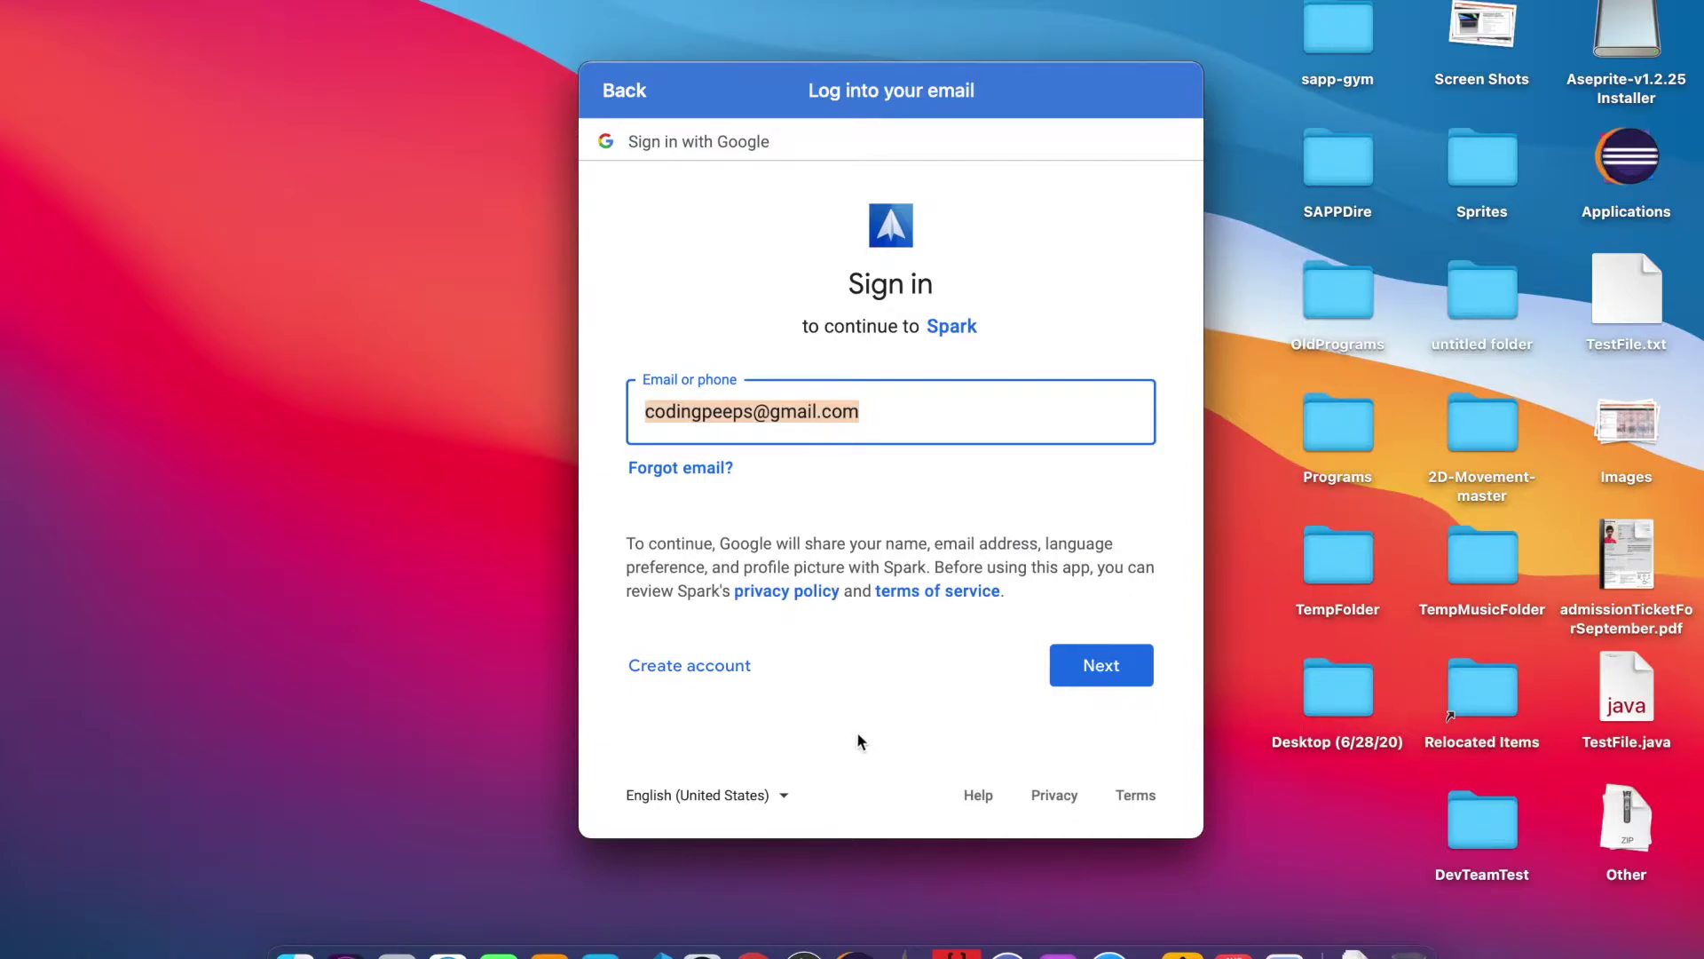
# Step: Continue with the entered Google e-mail and sign in with the account password
pyautogui.click(1128, 677)
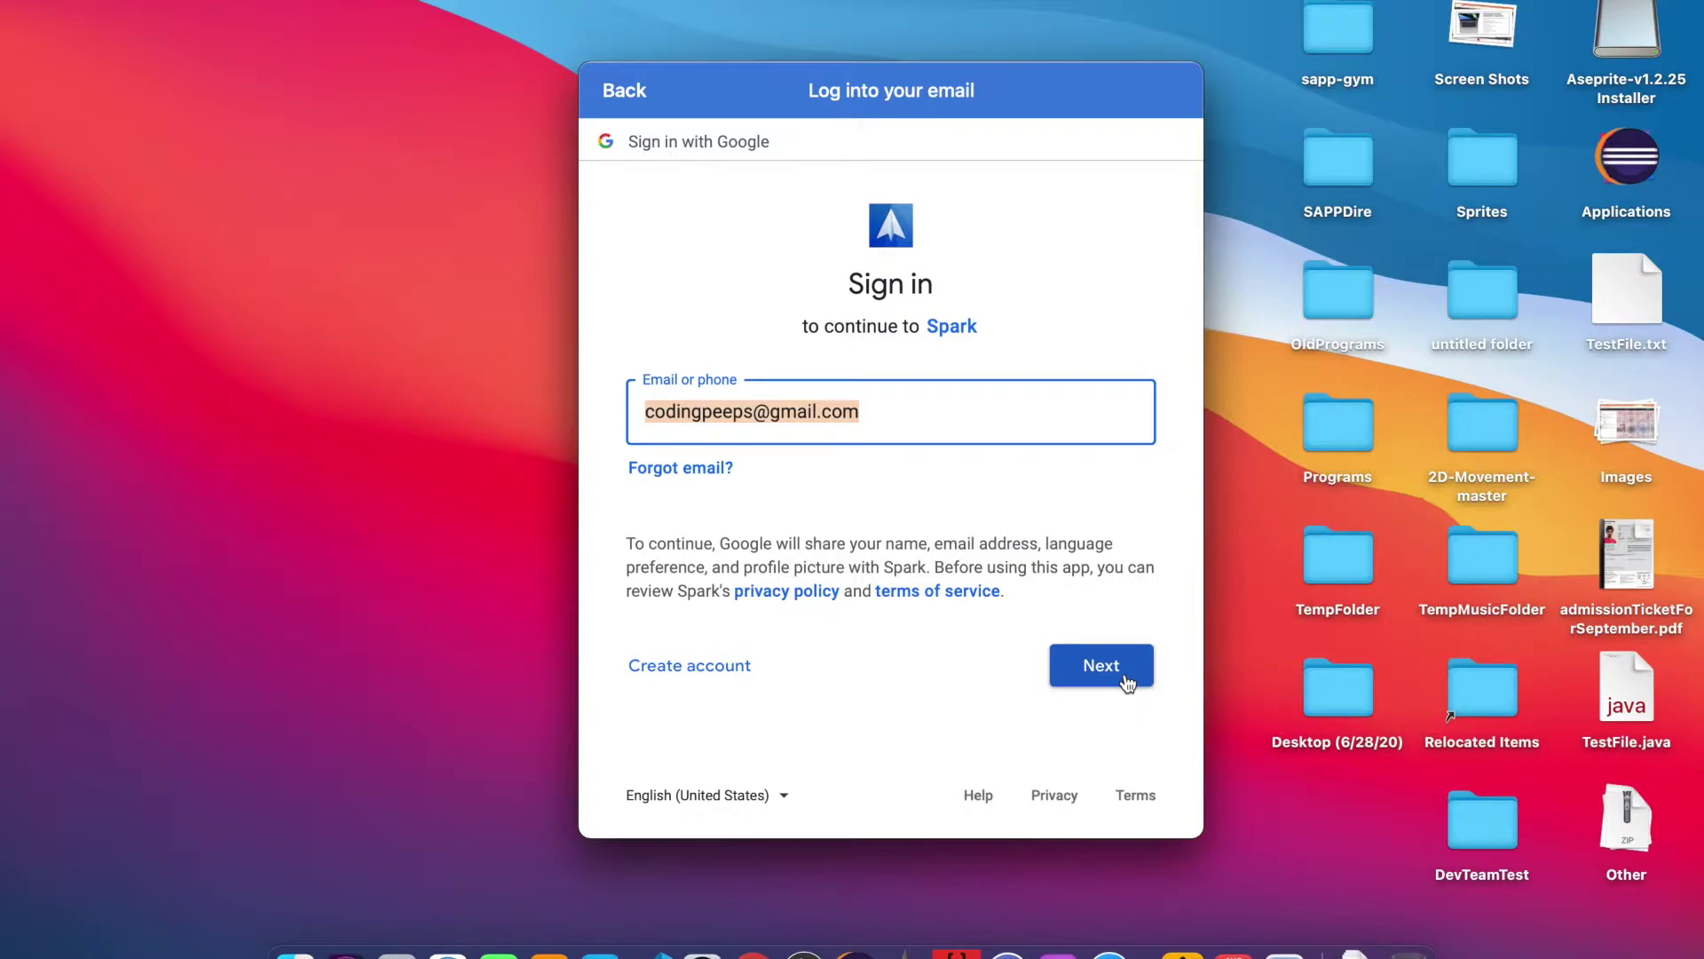
pyautogui.click(1125, 680)
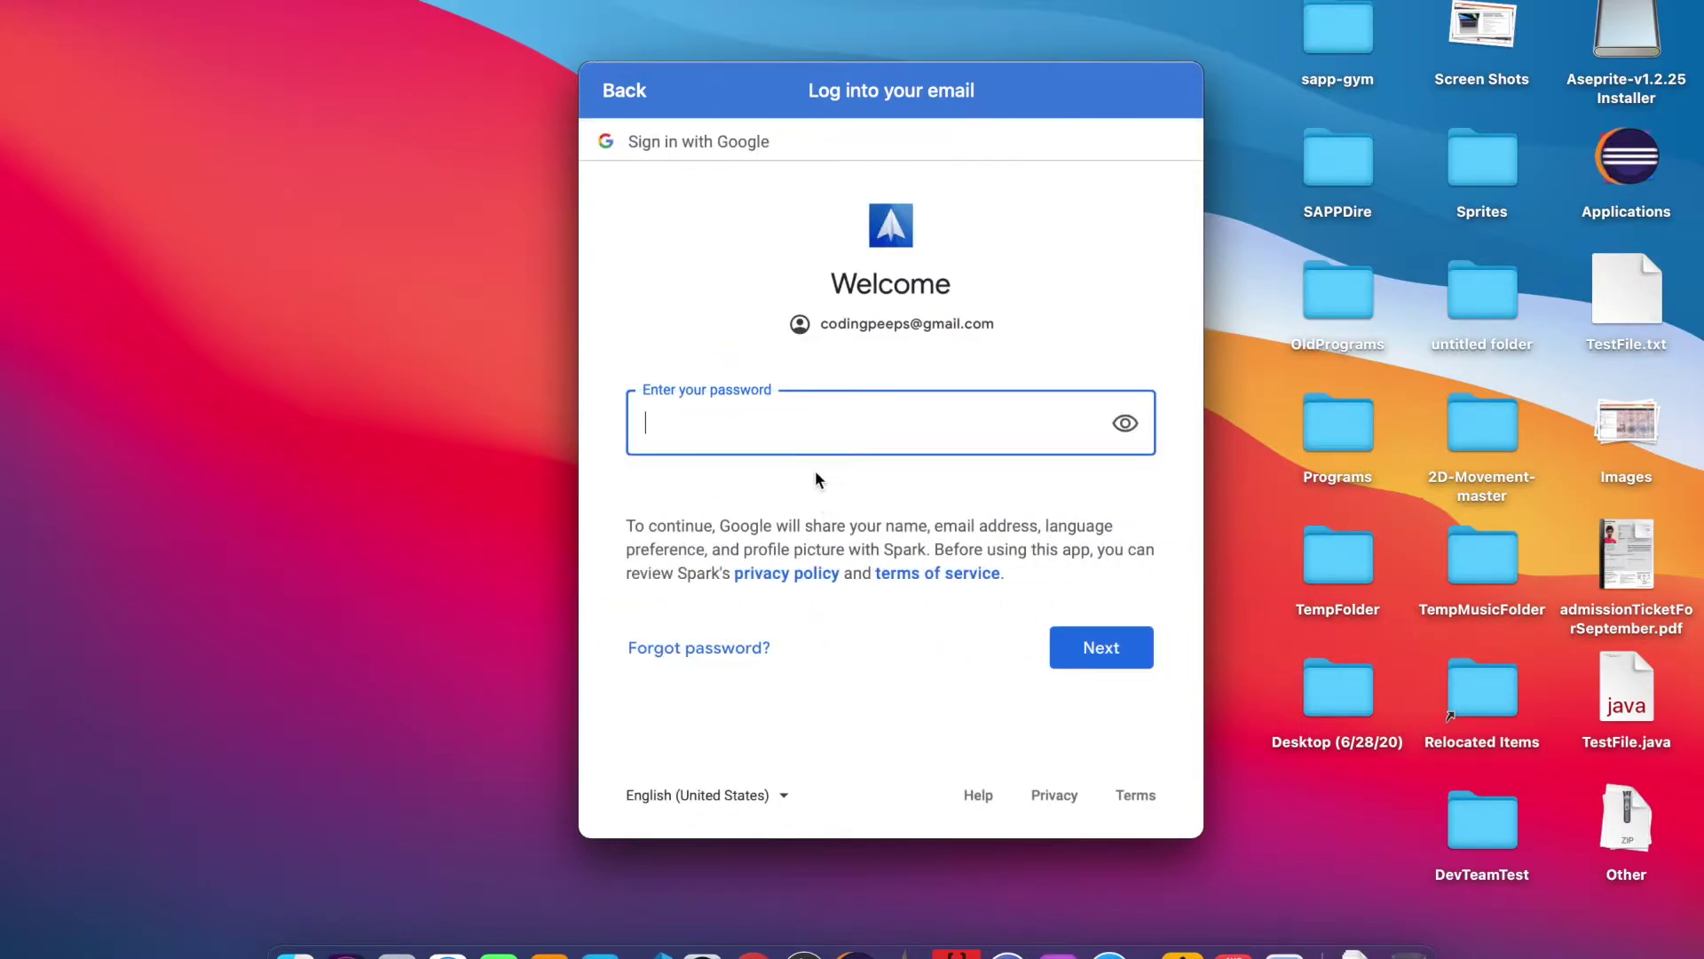
pyautogui.write('••••••••••')
pyautogui.click(1099, 650)
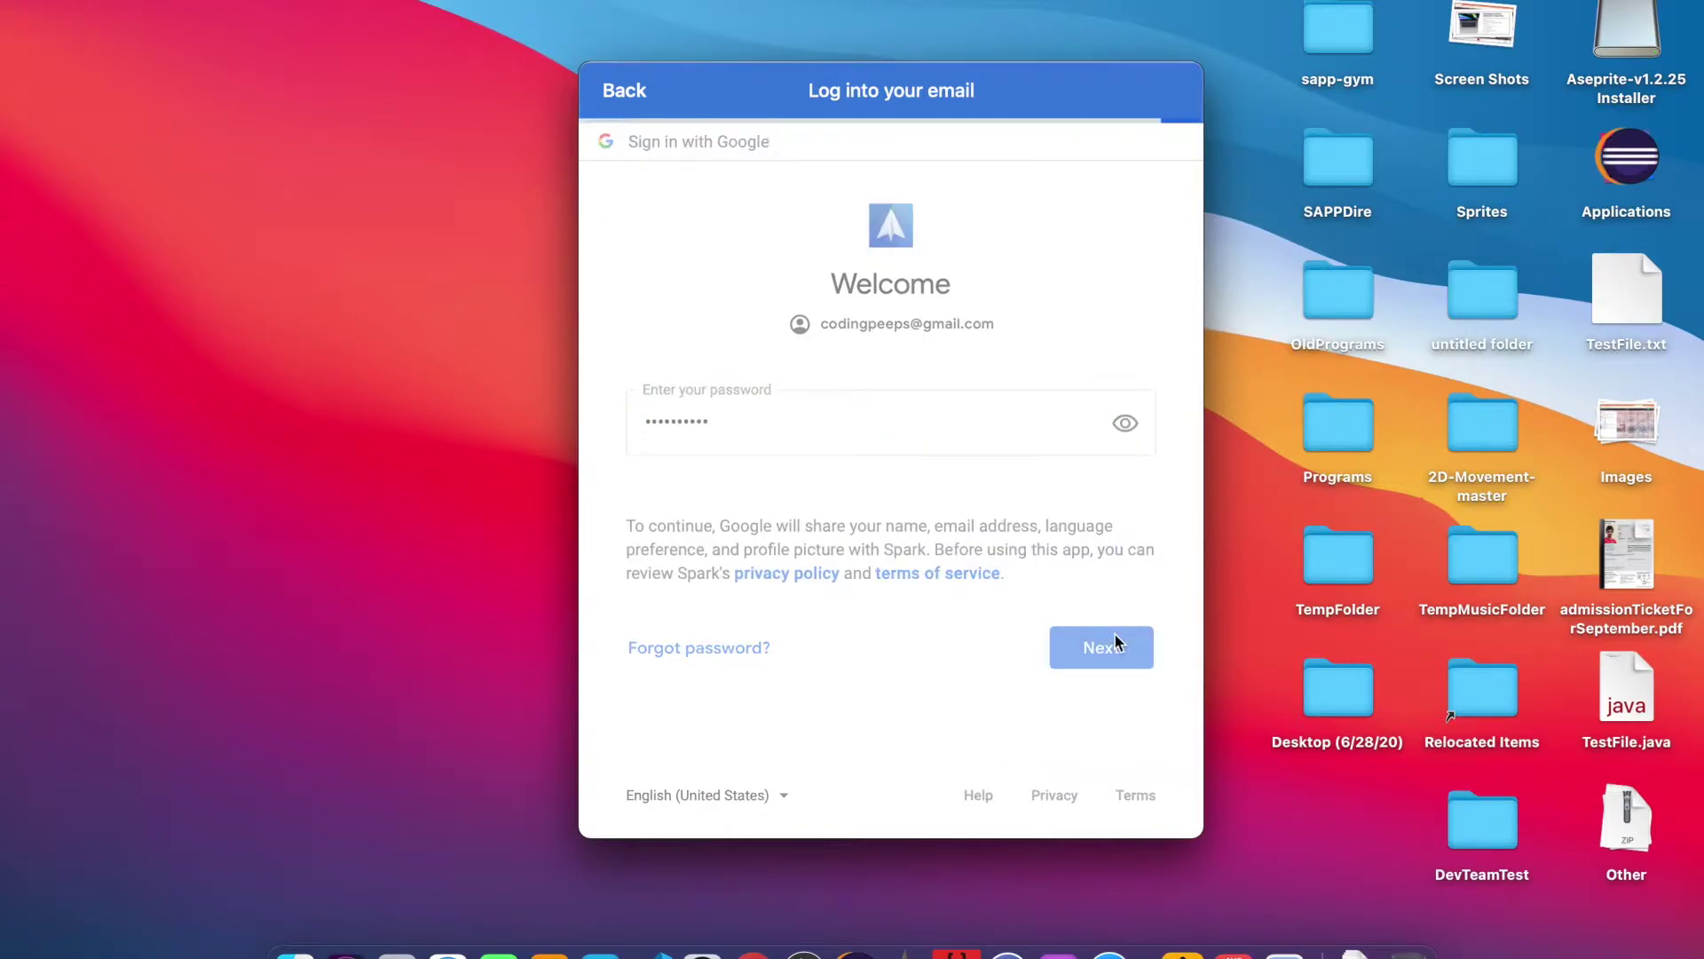
# Step: Allow Spark access to the Google account on the consent page
pyautogui.scroll(-5, 1097, 655)
pyautogui.click(1099, 675)
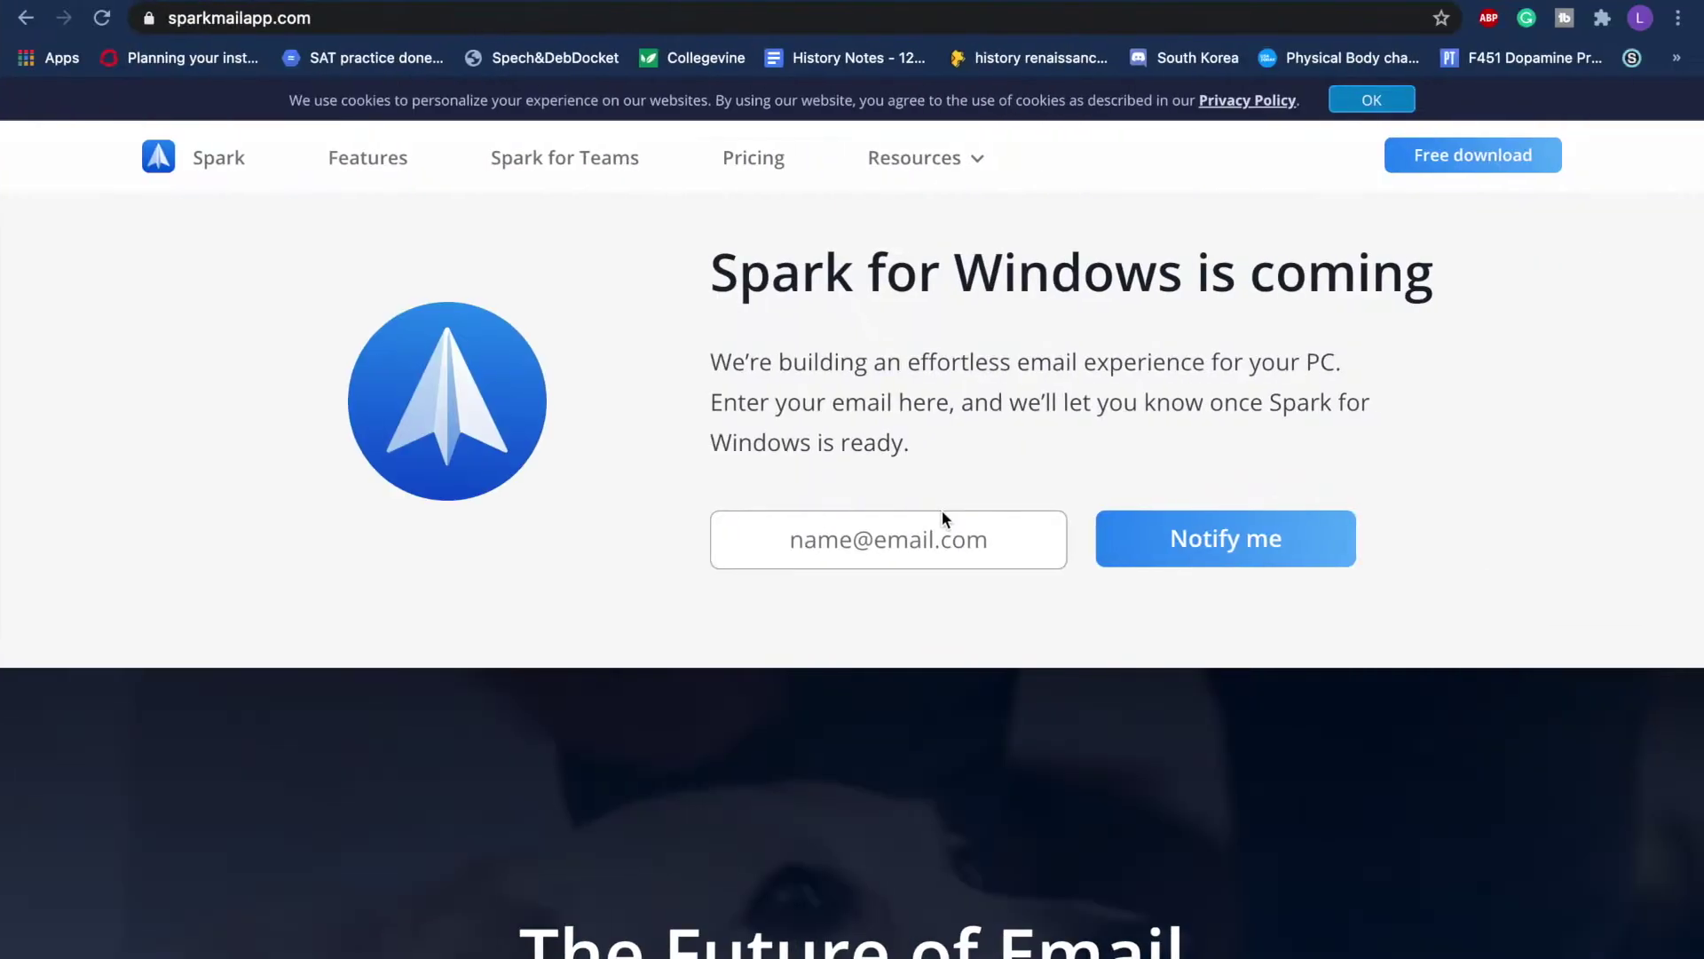
pyautogui.scroll(15, 943, 515)
pyautogui.scroll(10, 947, 506)
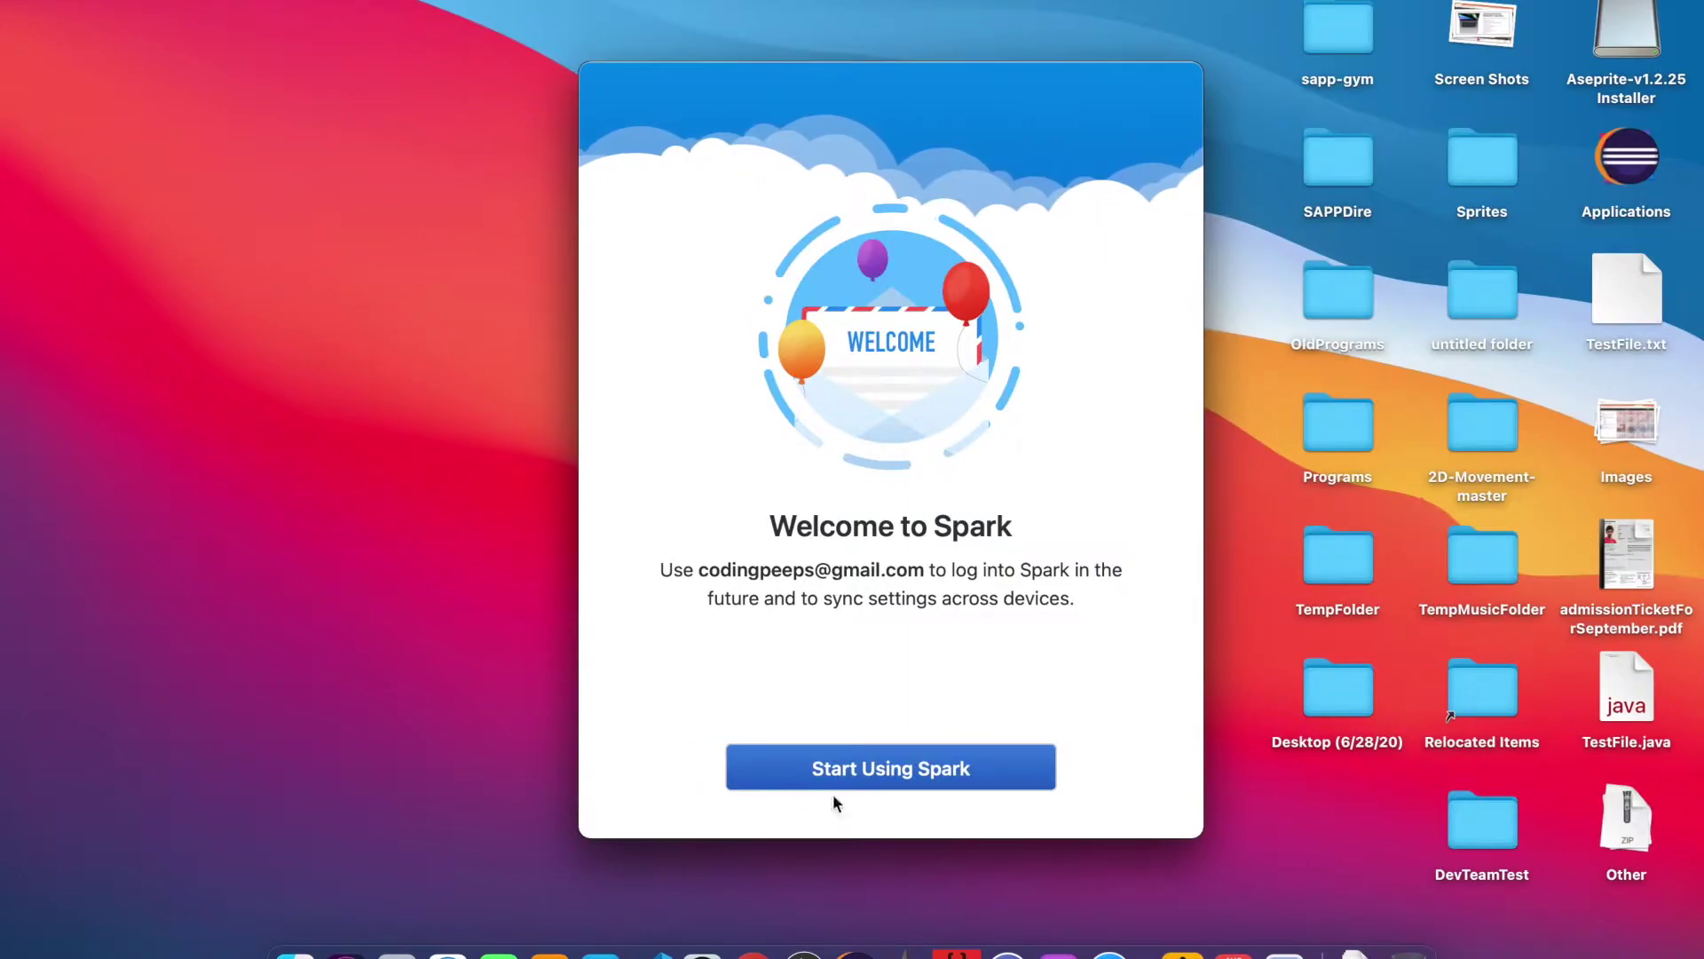
# Step: Start using Spark and scroll through the People, Notifications and Newsletters inbox groups
pyautogui.click(834, 771)
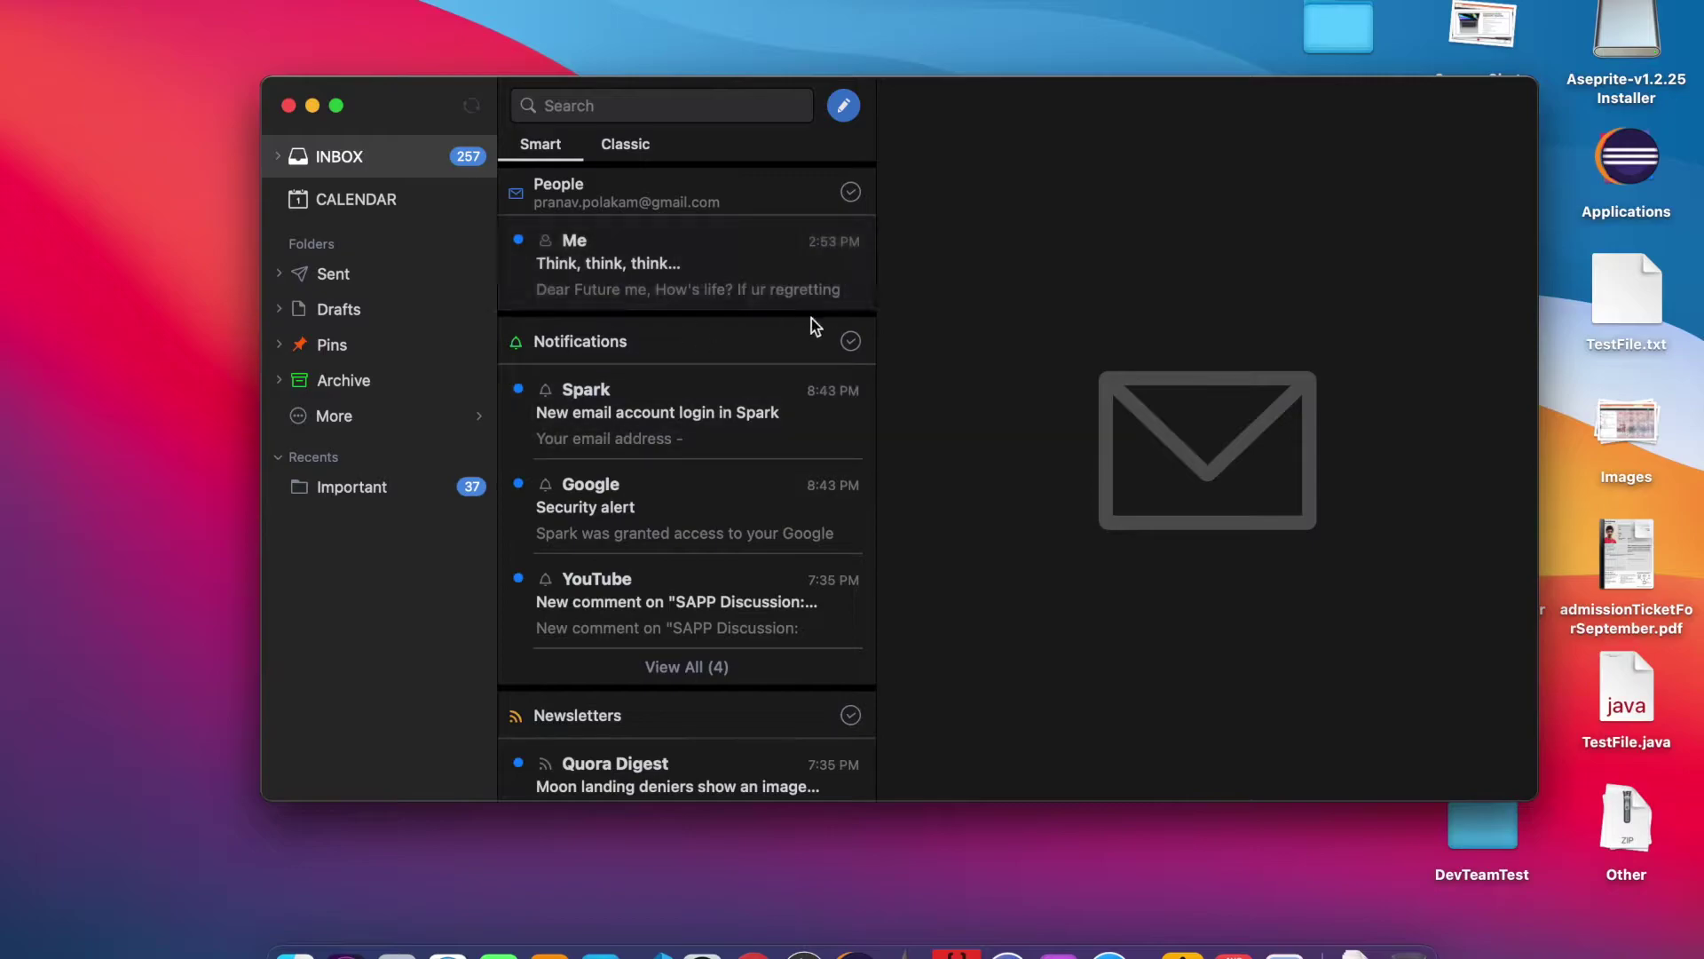
pyautogui.scroll(-1, 665, 568)
pyautogui.scroll(1, 640, 568)
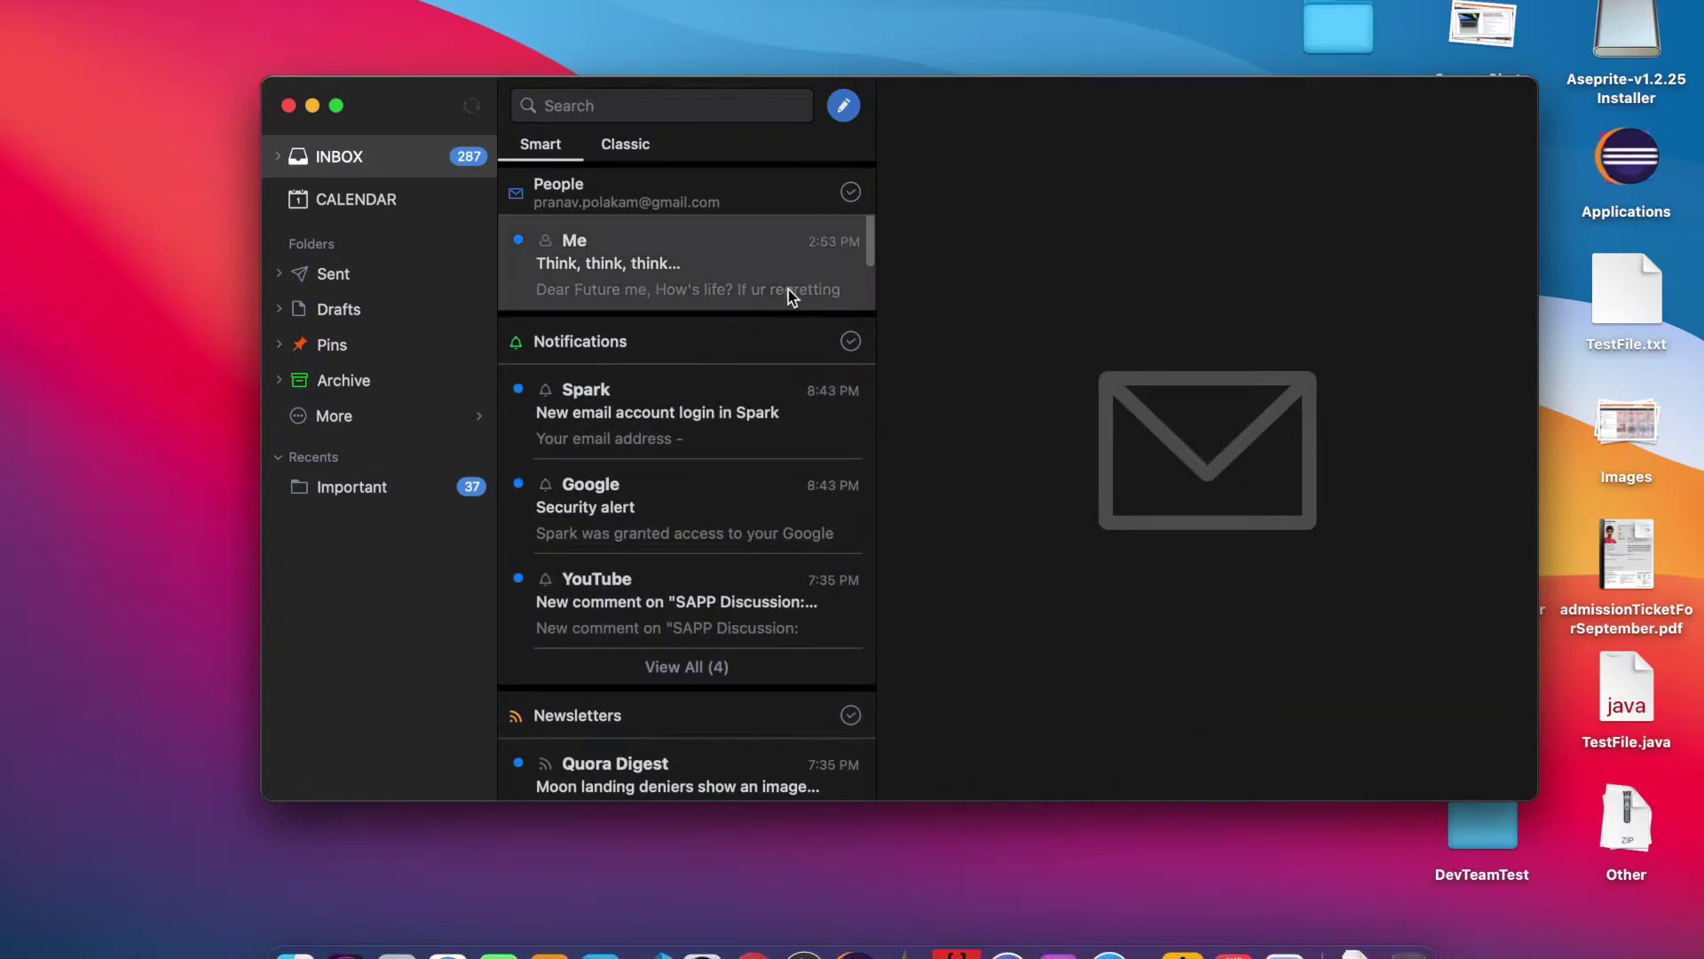
pyautogui.scroll(-2, 786, 372)
pyautogui.scroll(2, 786, 390)
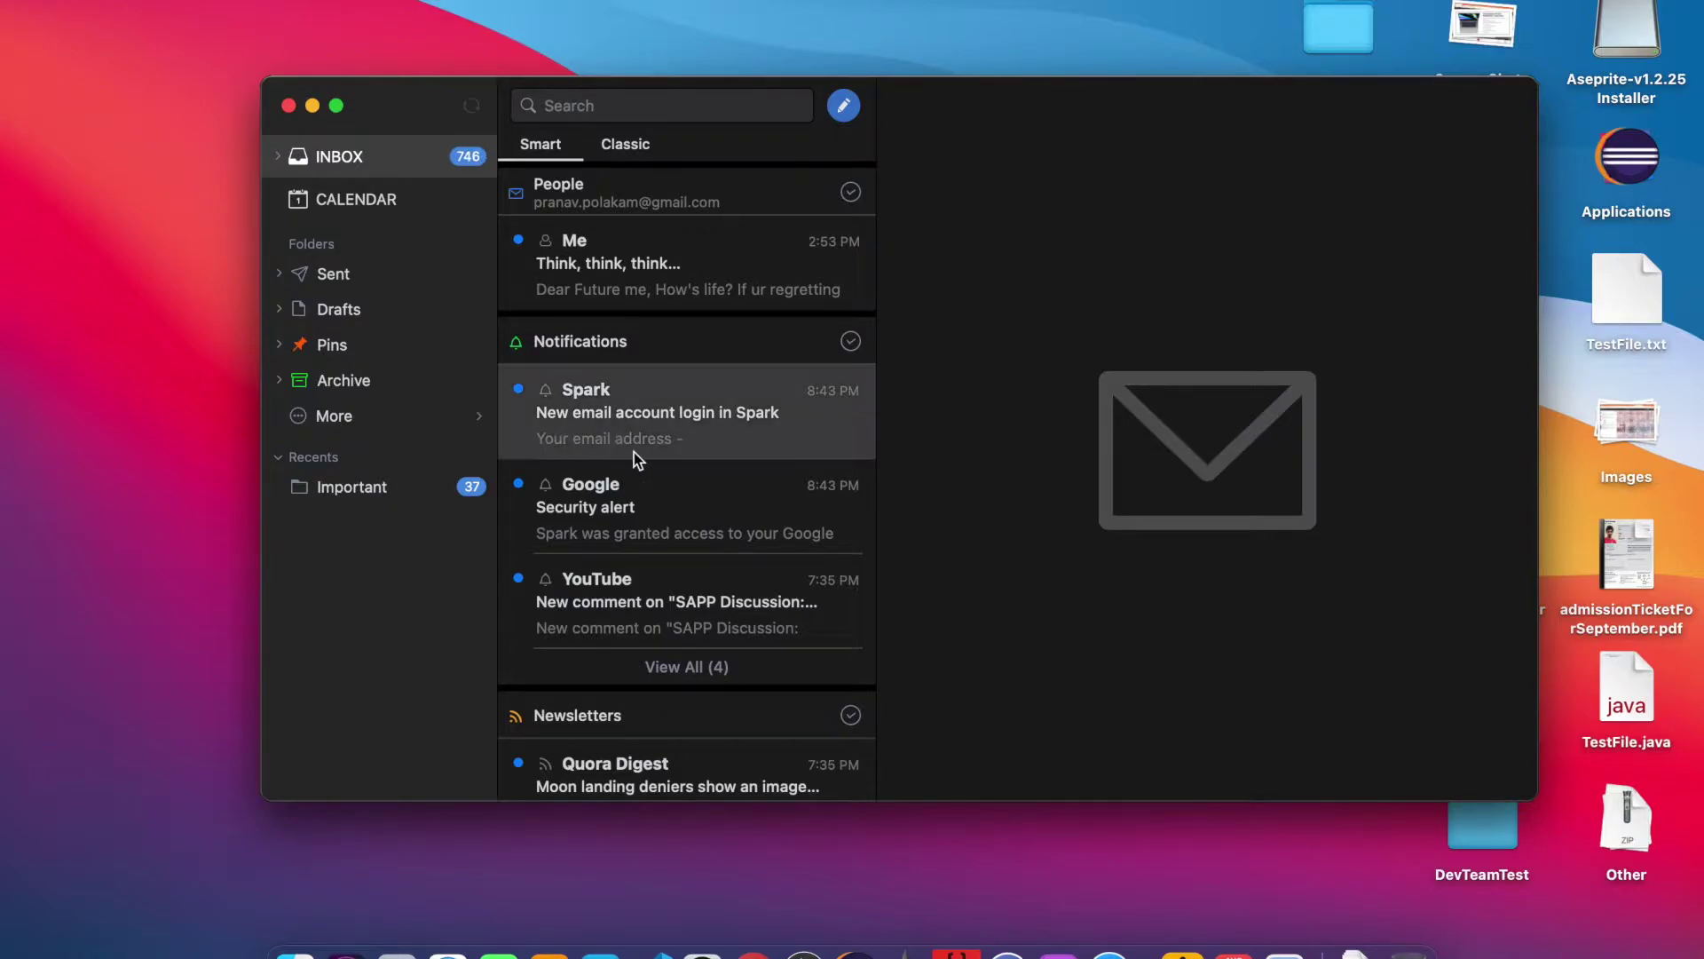
pyautogui.press('super+comma')
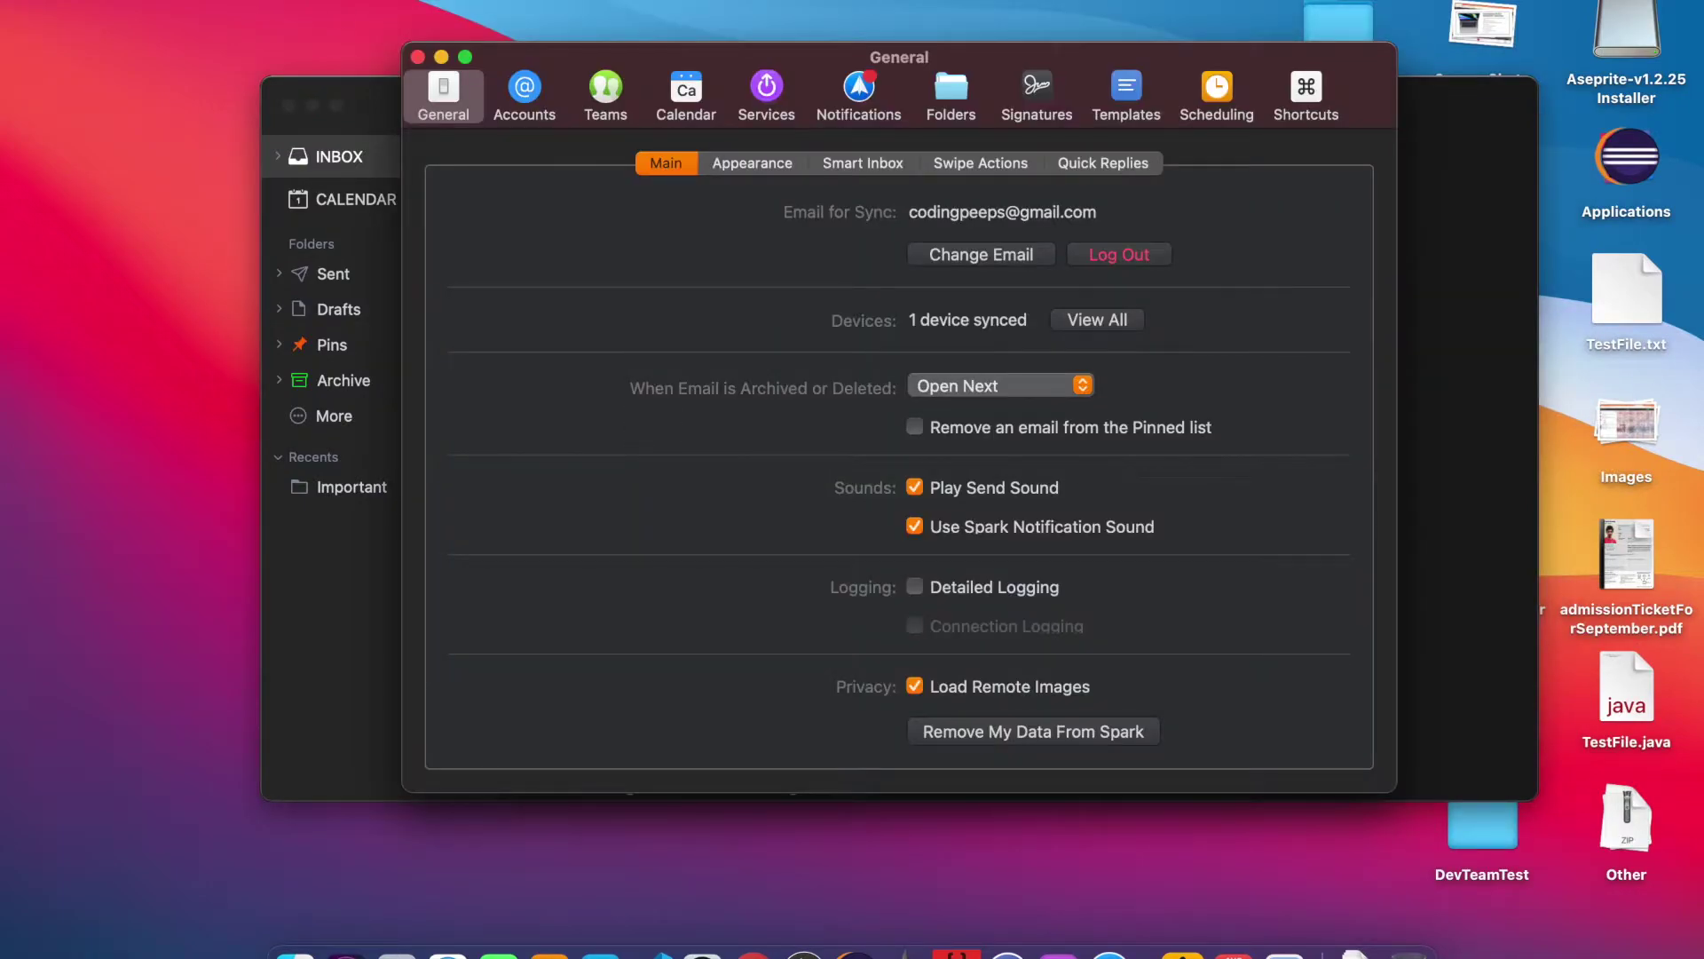
pyautogui.click(93, 0)
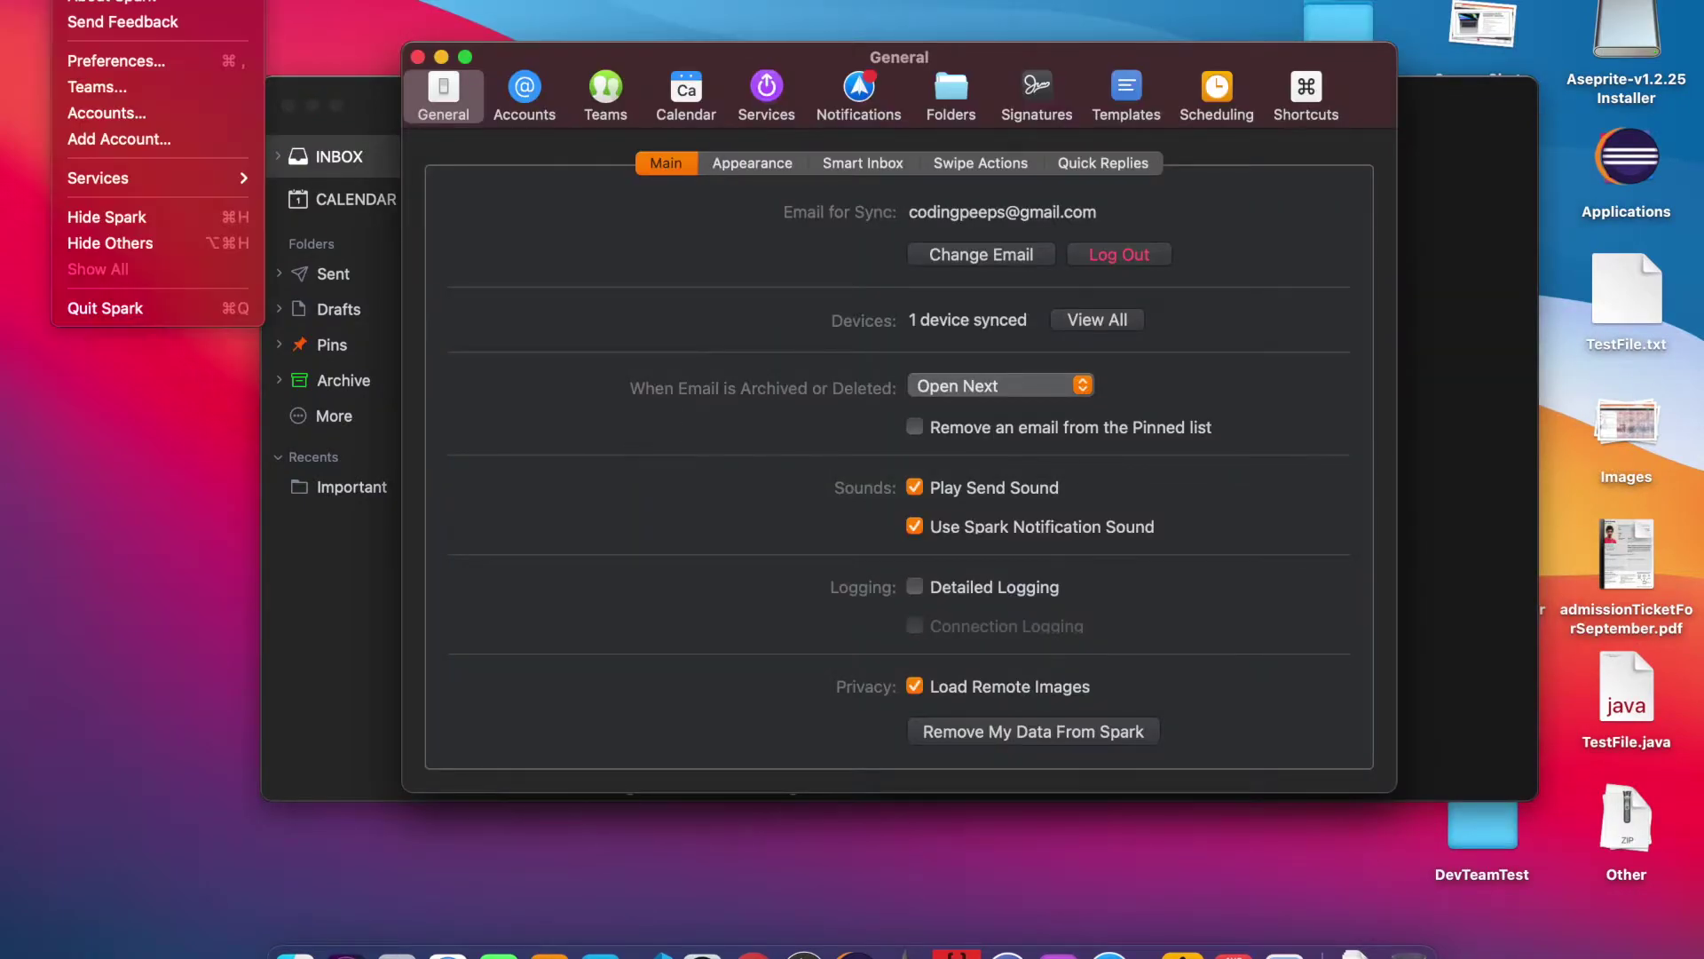
pyautogui.click(651, 246)
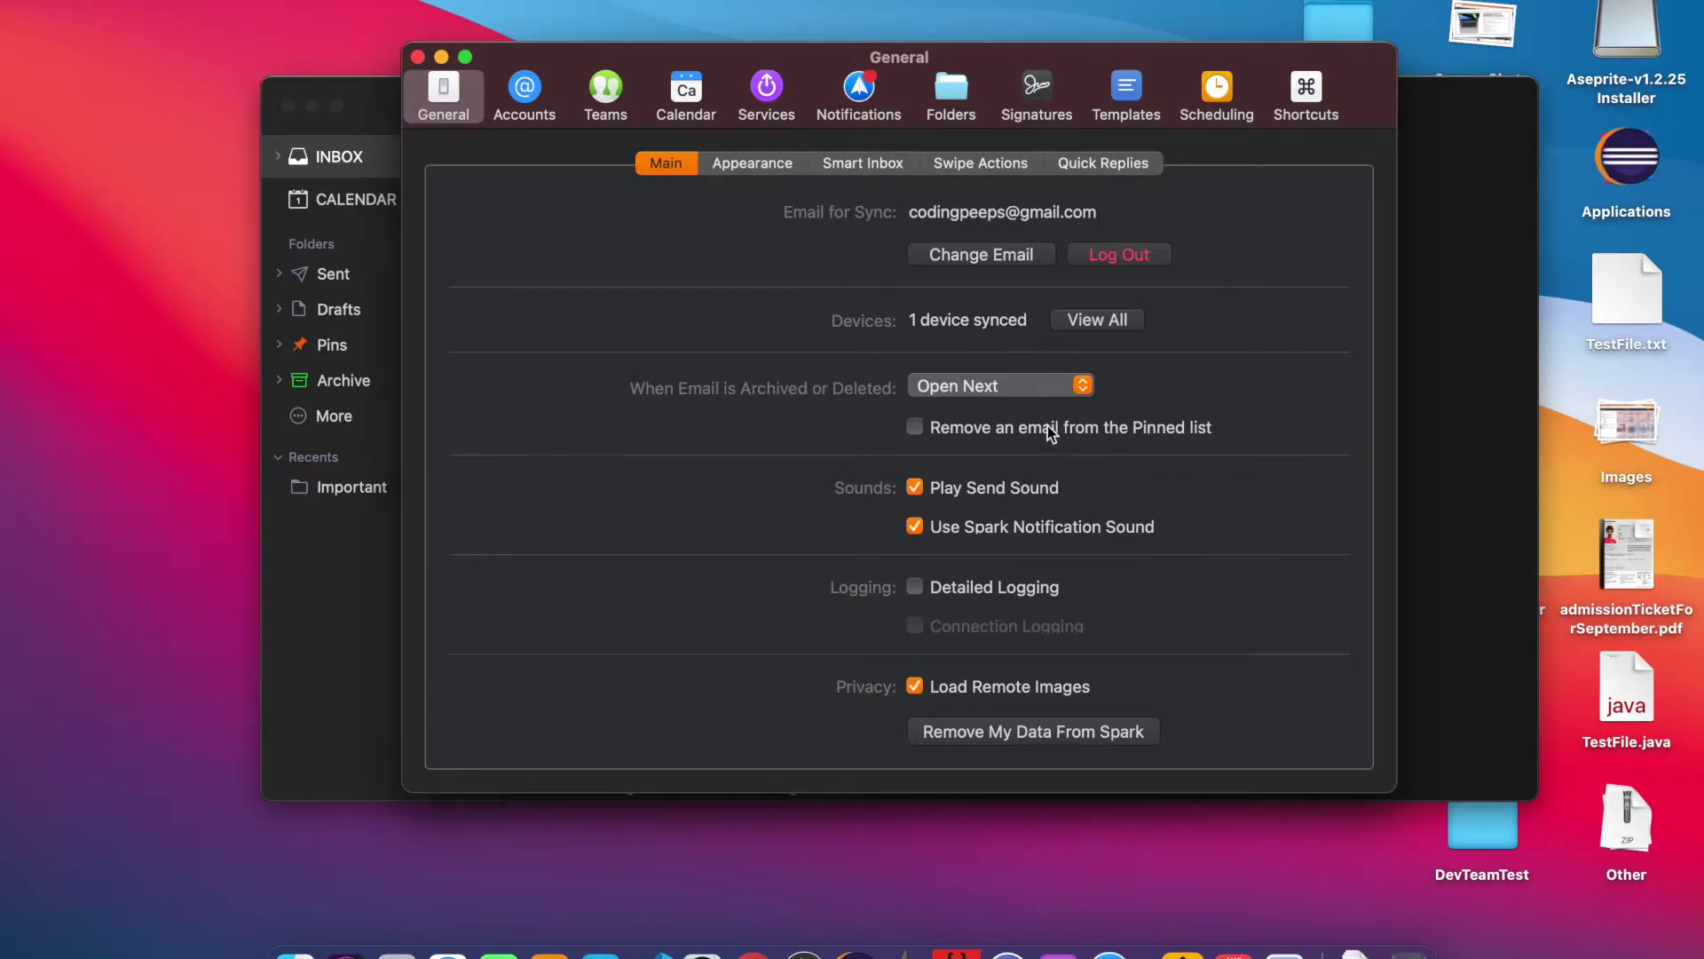
pyautogui.click(1026, 258)
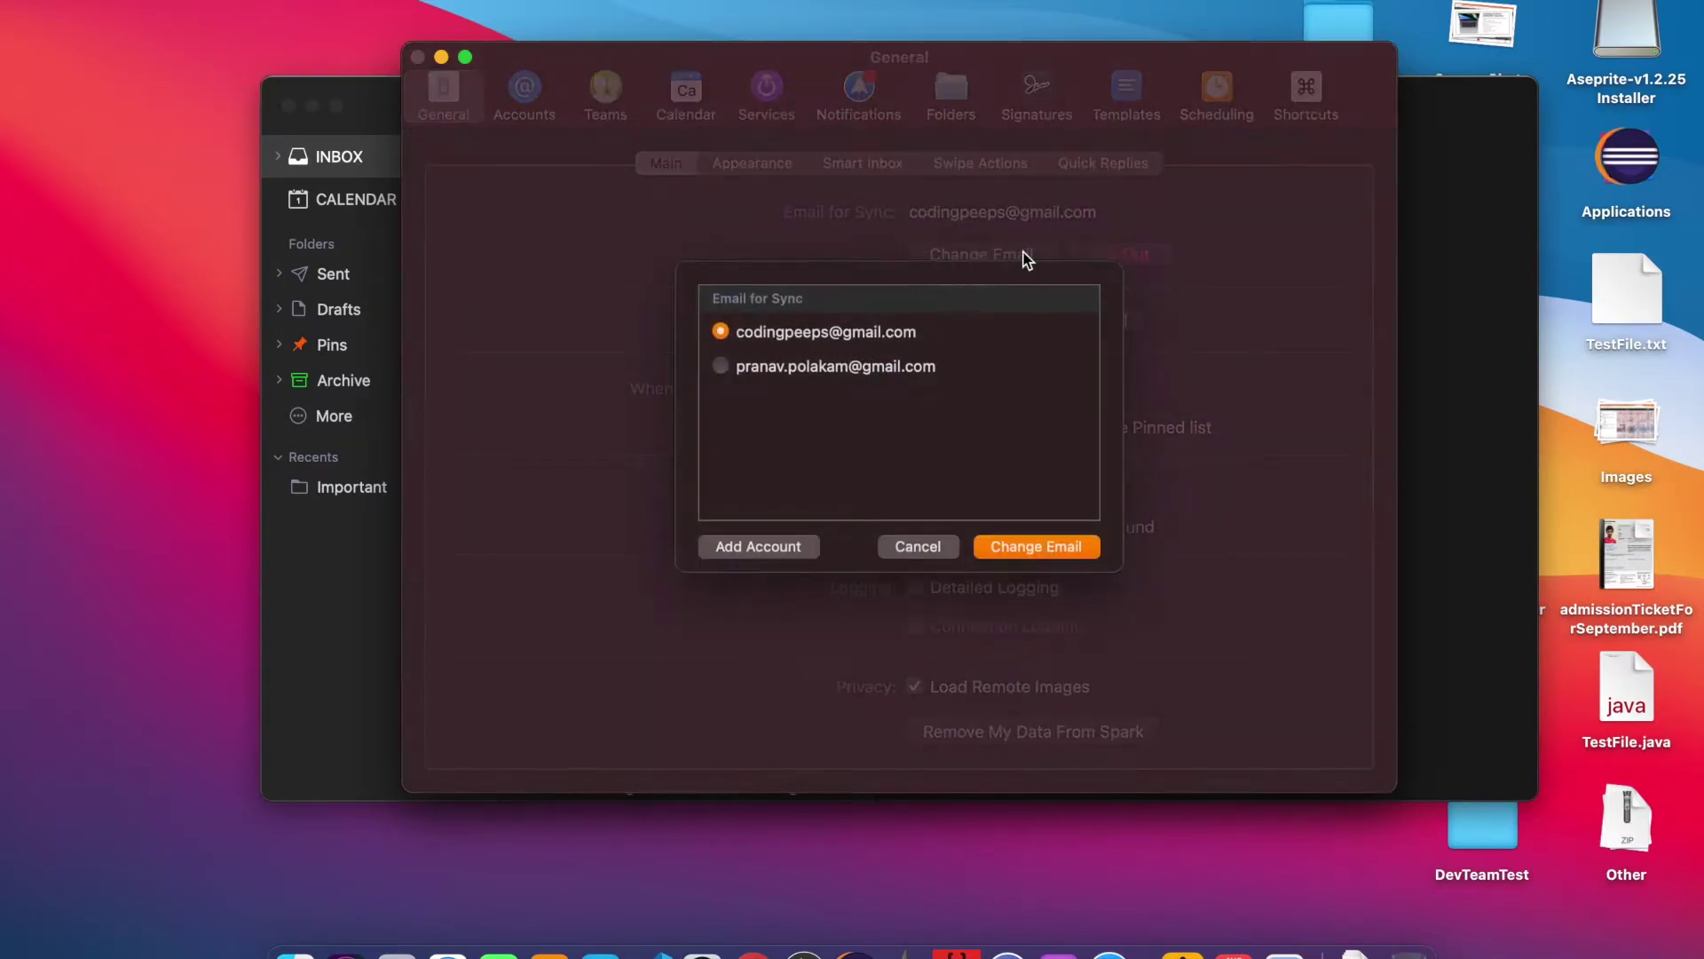
pyautogui.click(912, 550)
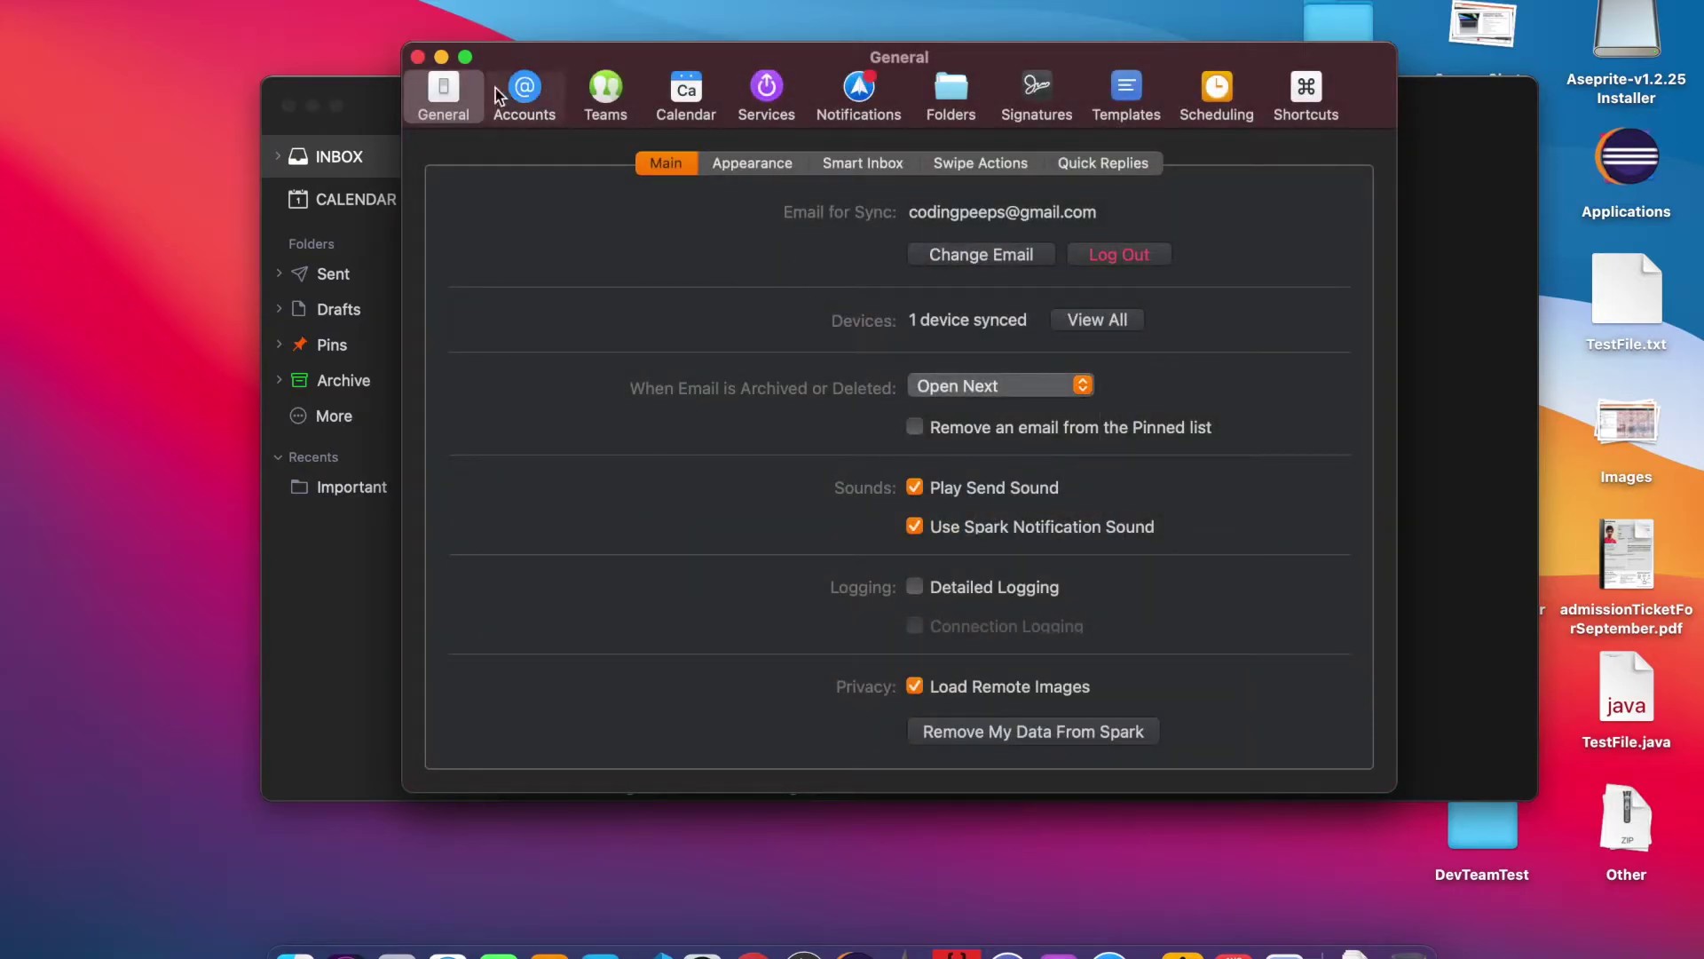
pyautogui.click(524, 89)
pyautogui.click(605, 89)
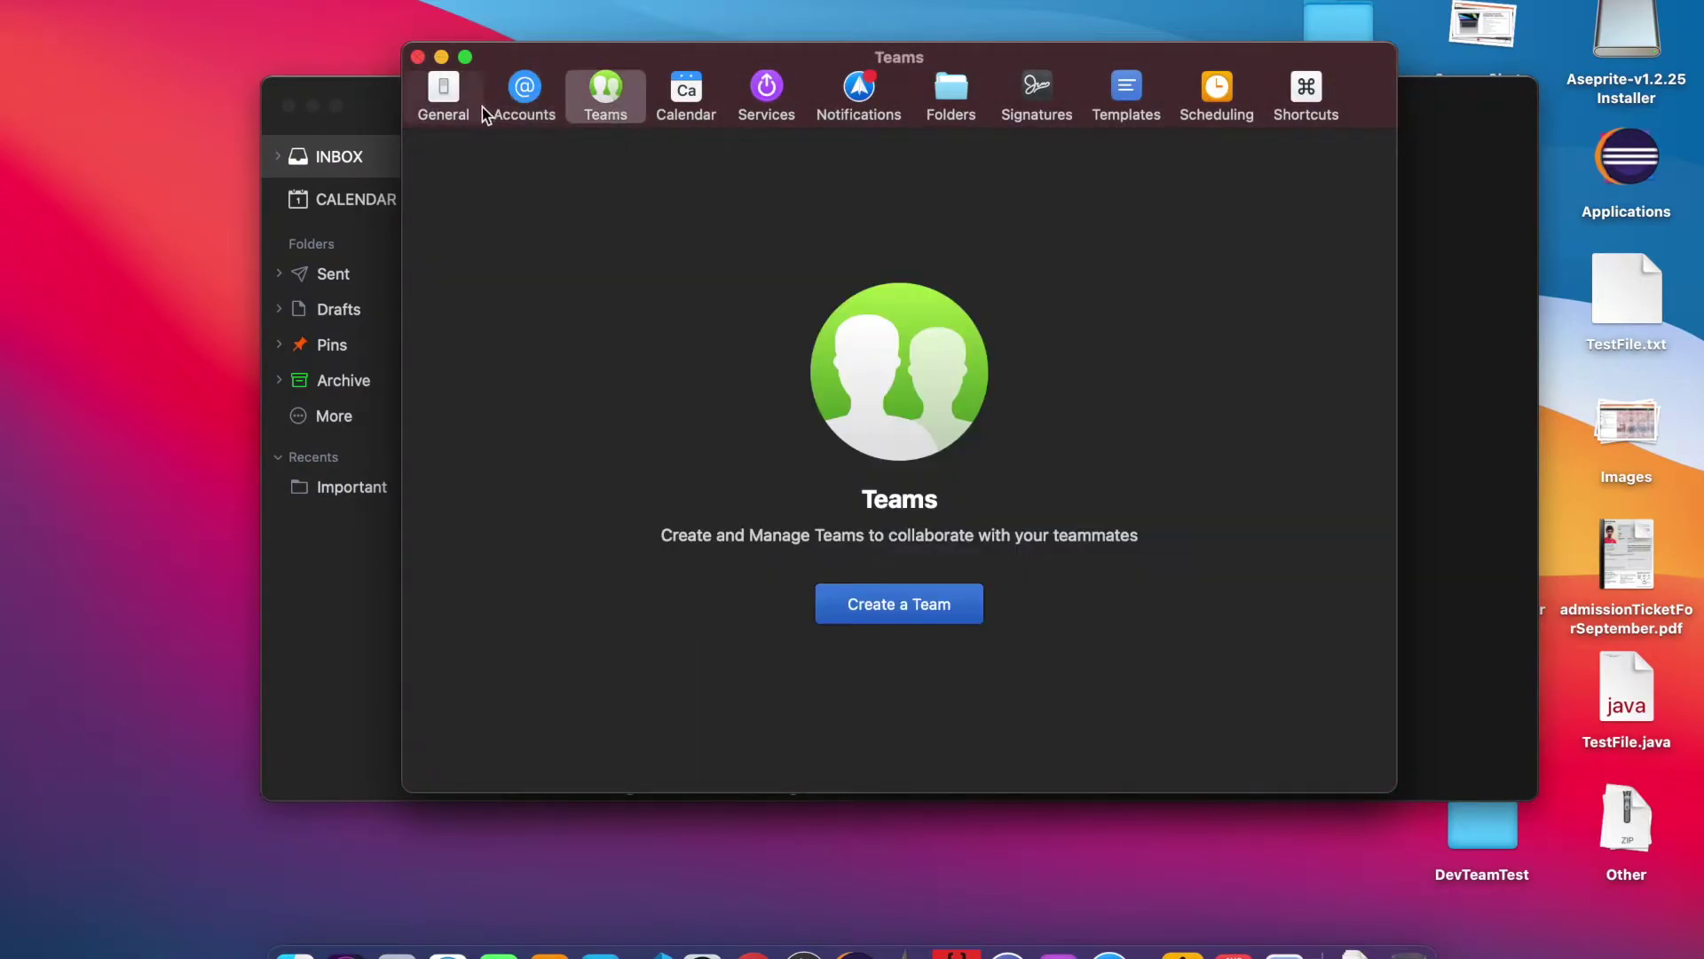
pyautogui.click(444, 93)
pyautogui.click(696, 114)
pyautogui.click(446, 117)
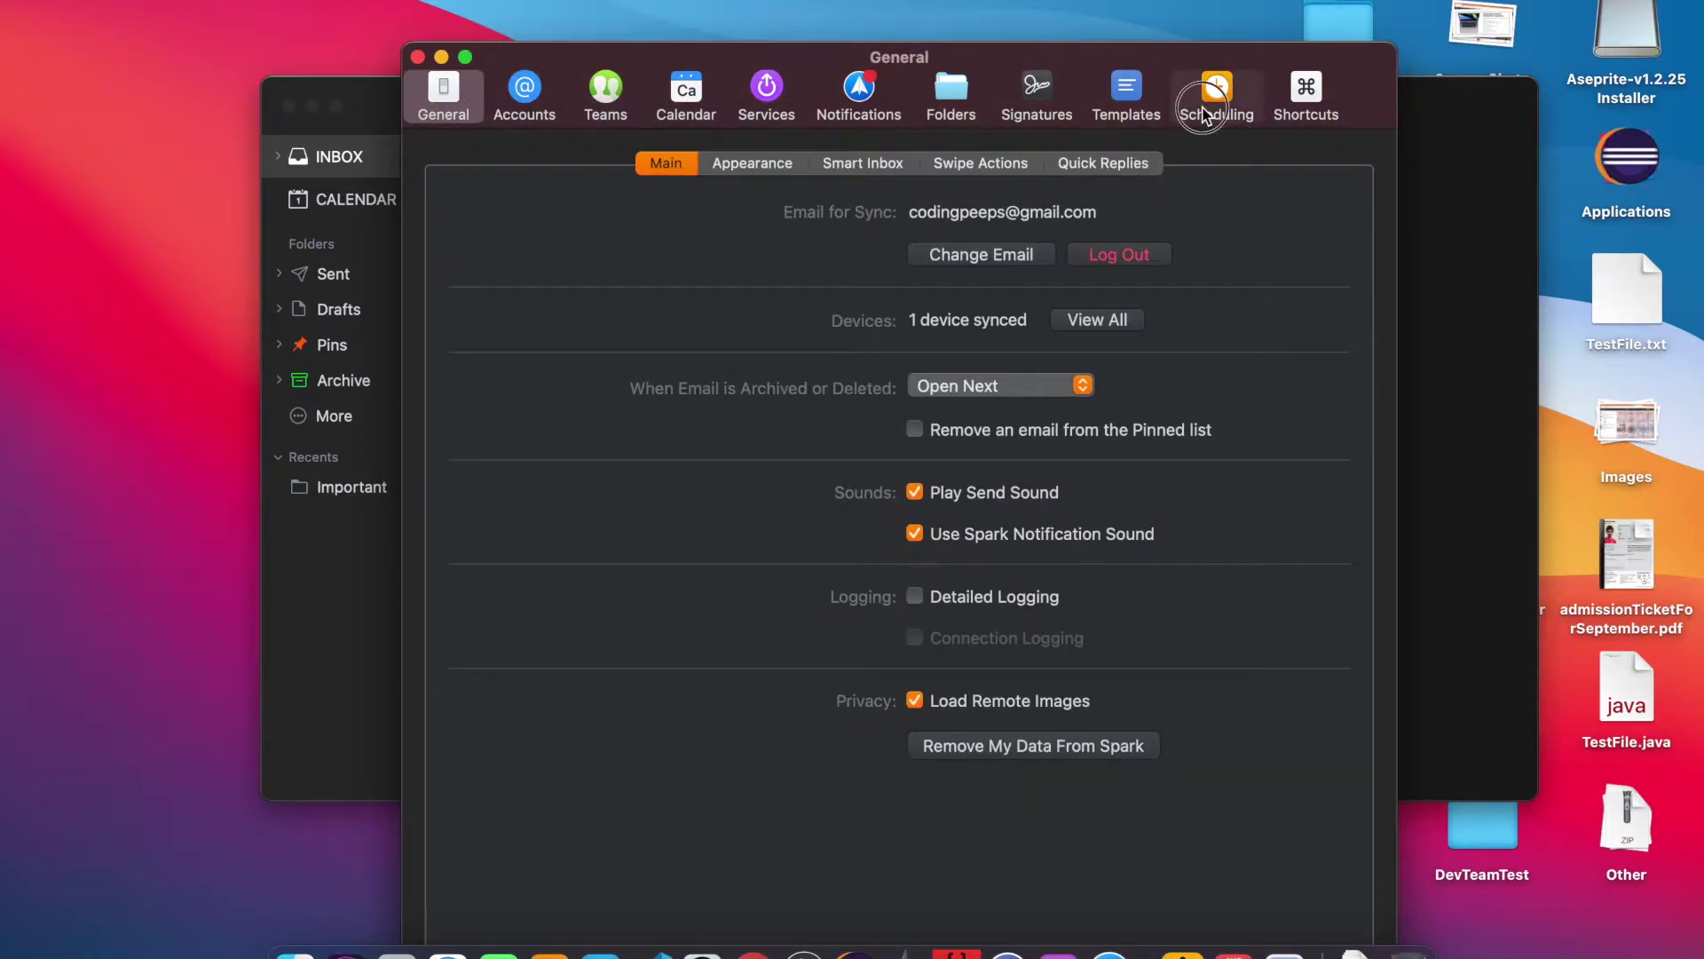
pyautogui.click(1211, 114)
pyautogui.click(444, 95)
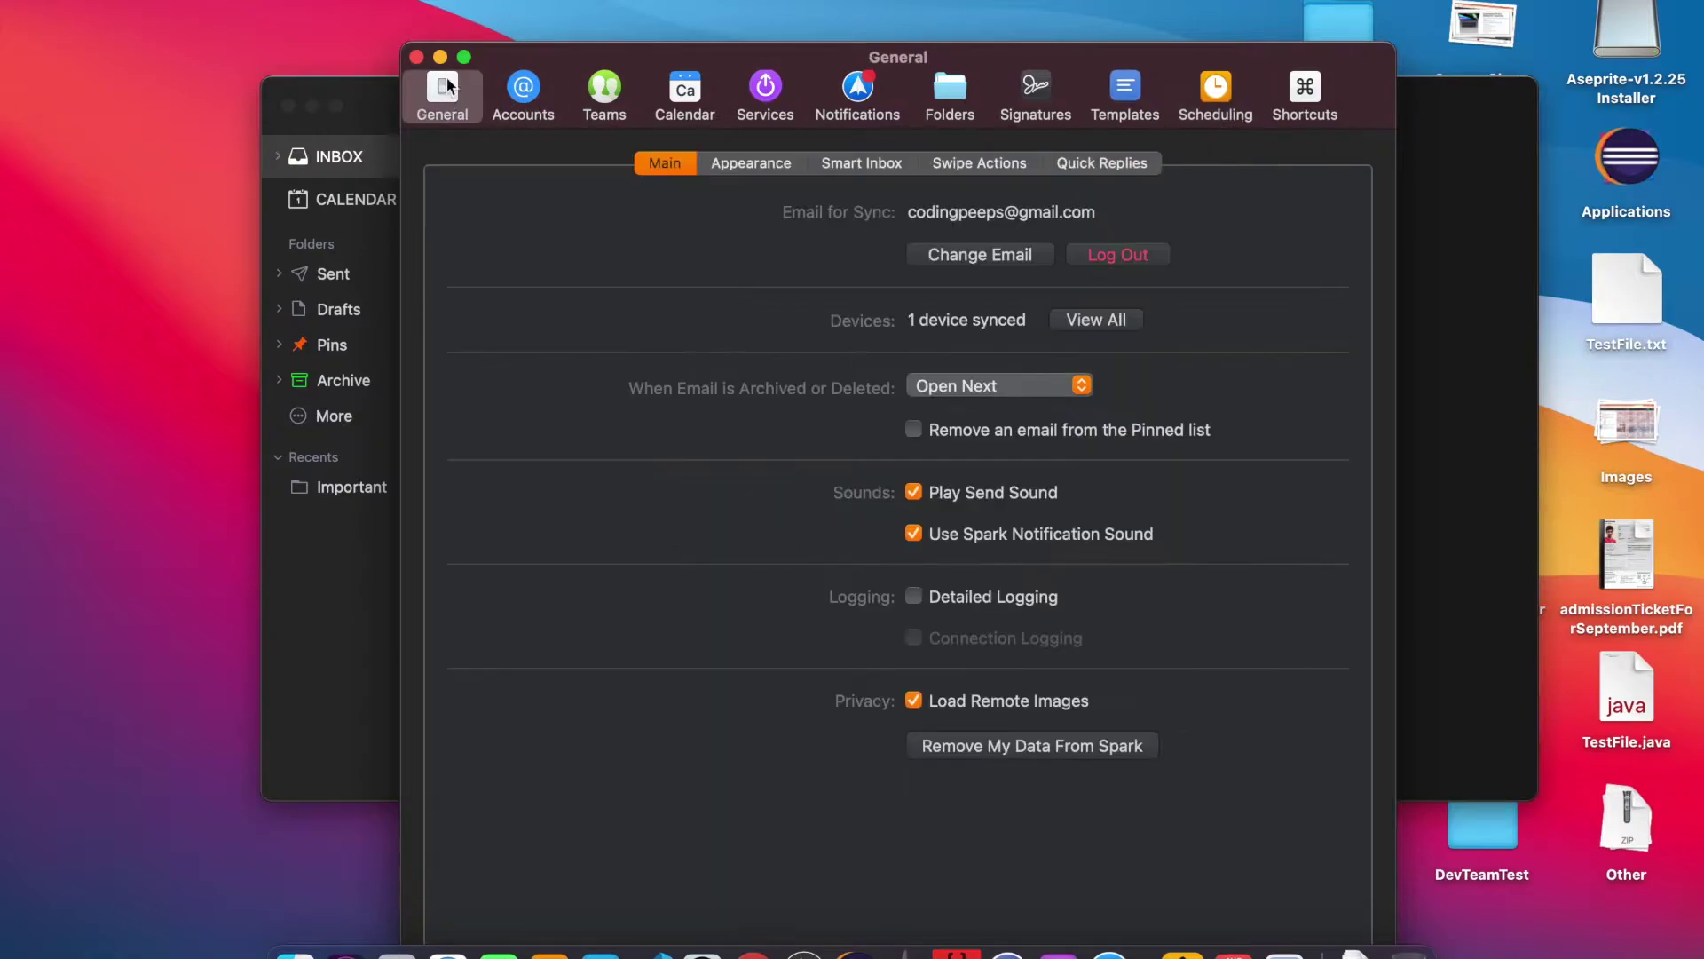
pyautogui.click(941, 105)
pyautogui.click(1031, 102)
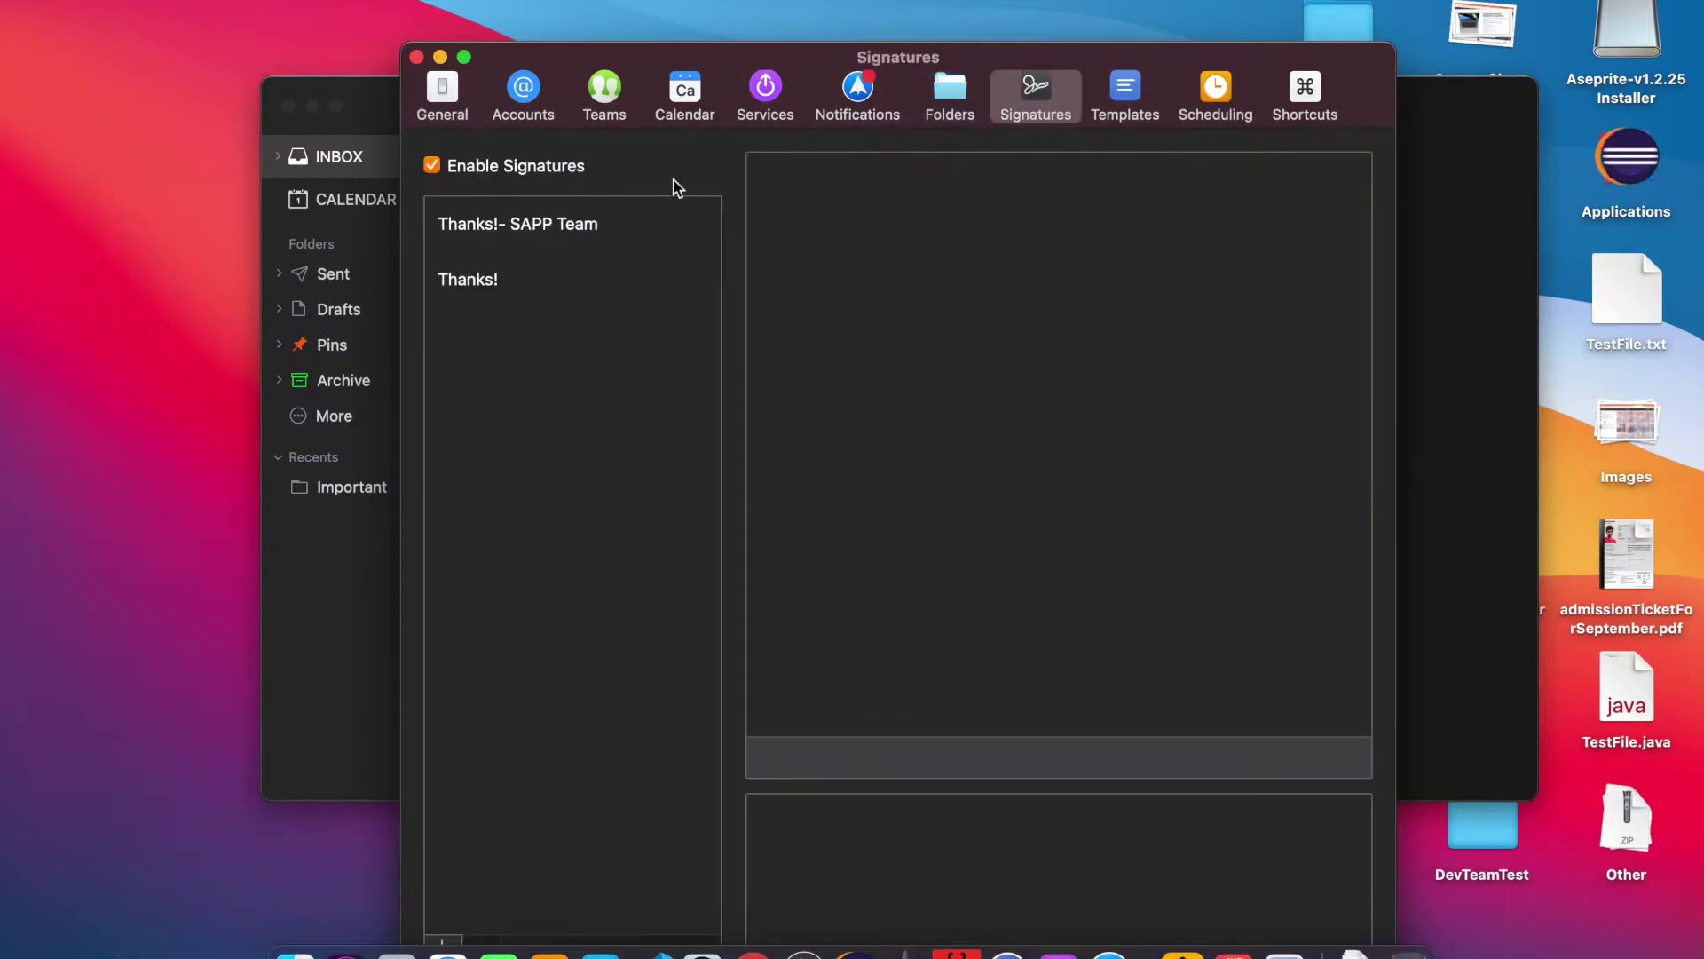
pyautogui.click(424, 100)
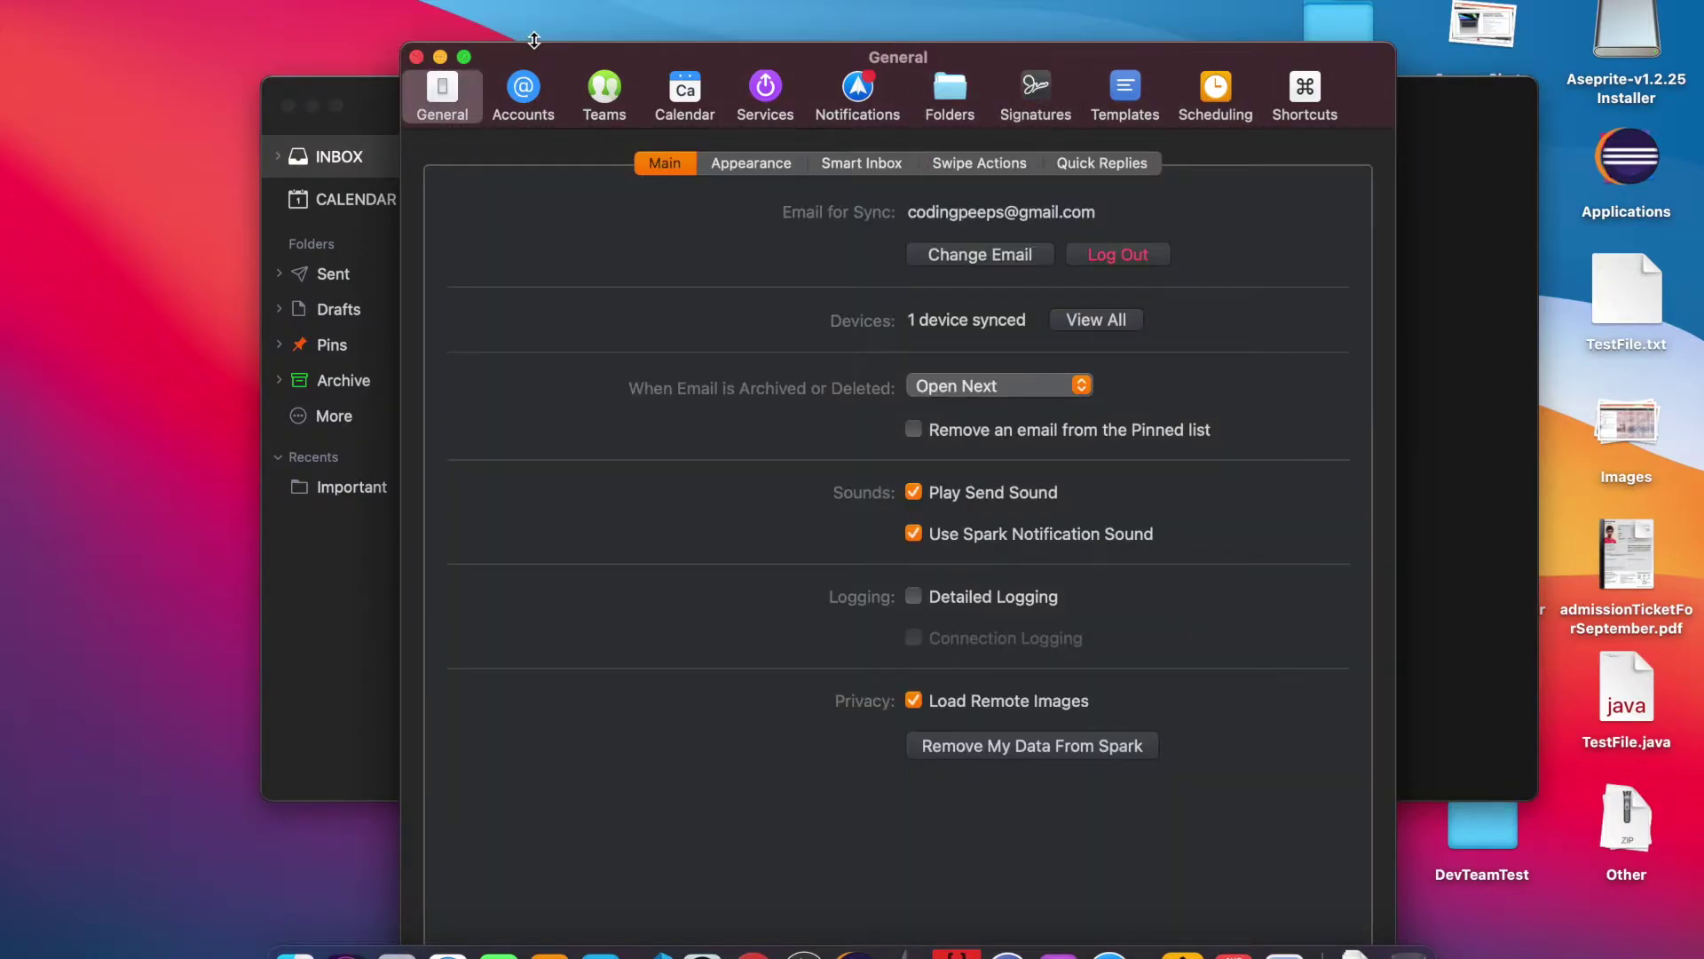
pyautogui.click(417, 56)
pyautogui.moveTo(931, 145); pyautogui.dragTo(874, 173)
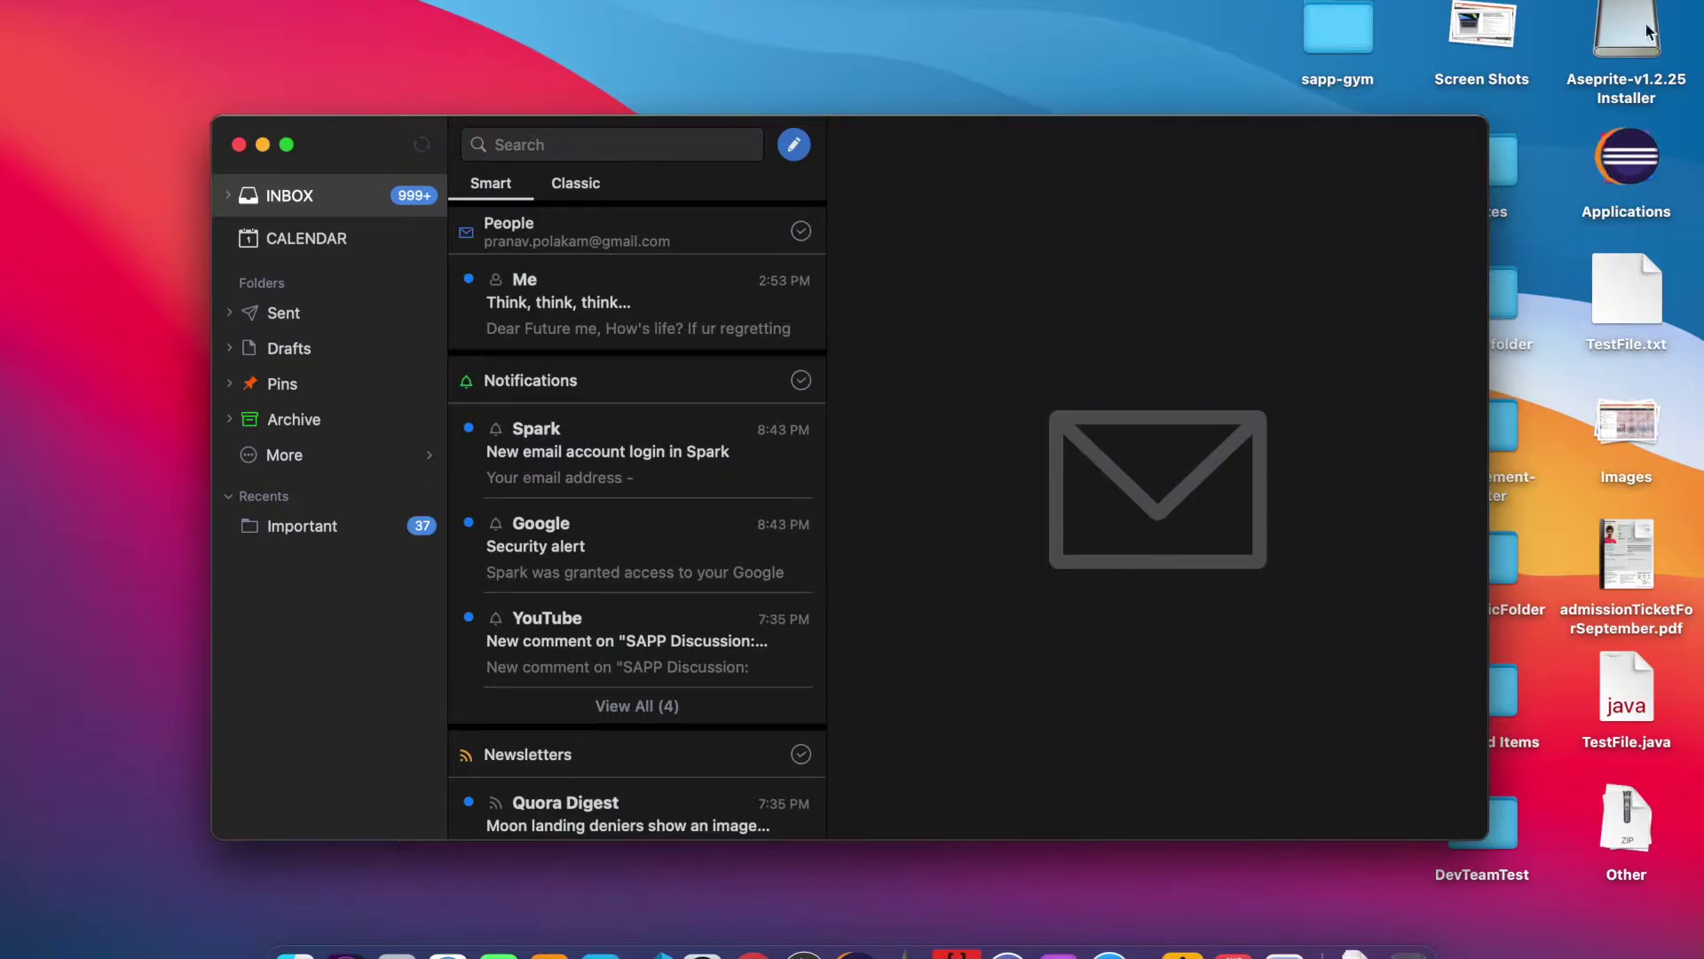
# Step: Mark all People and Notifications messages in the inbox as read
pyautogui.hscroll(-1, 600, 641)
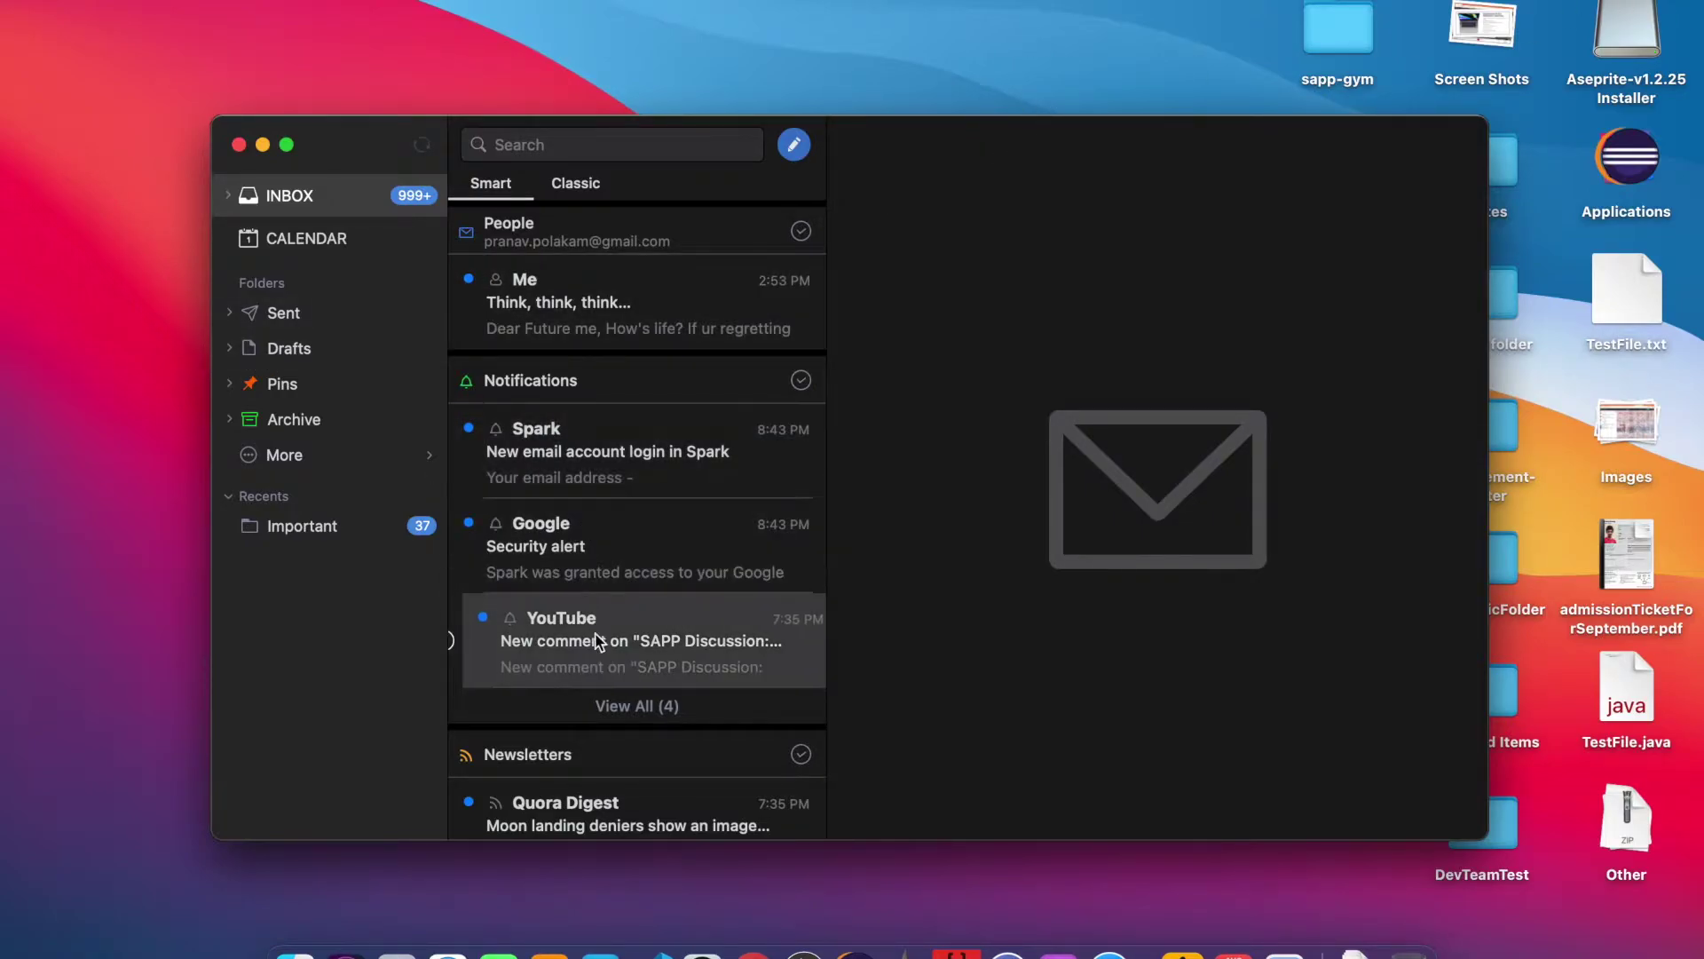
pyautogui.scroll(-1, 806, 472)
pyautogui.scroll(1, 812, 480)
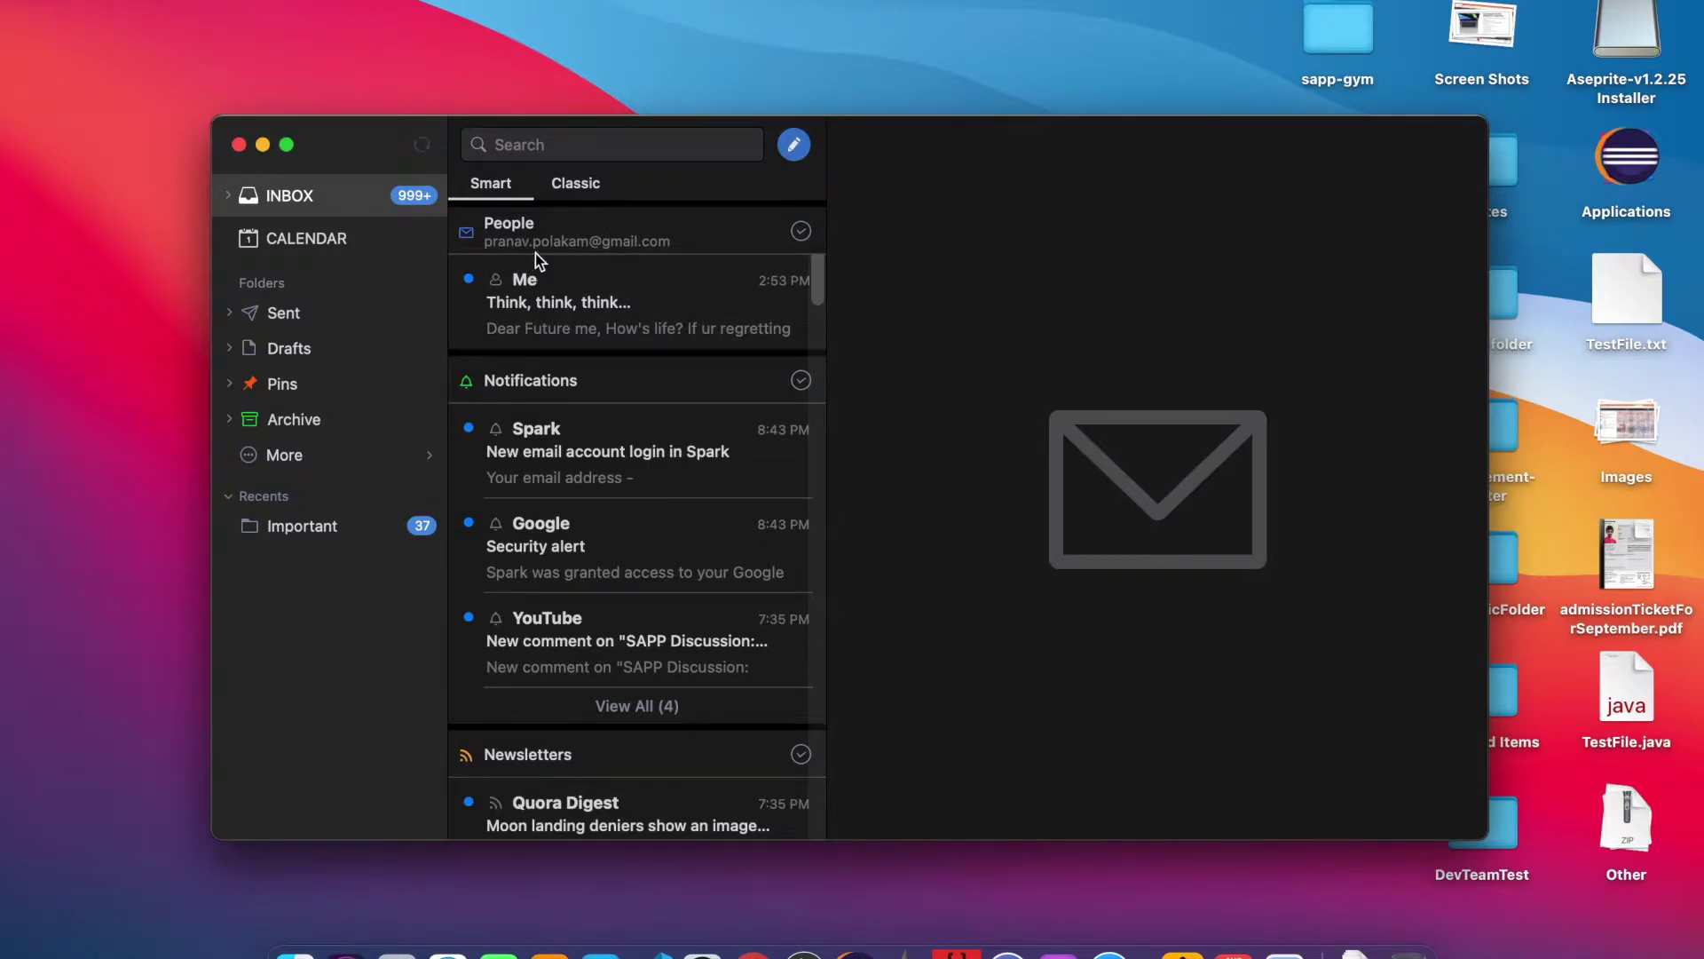
pyautogui.scroll(-1, 655, 337)
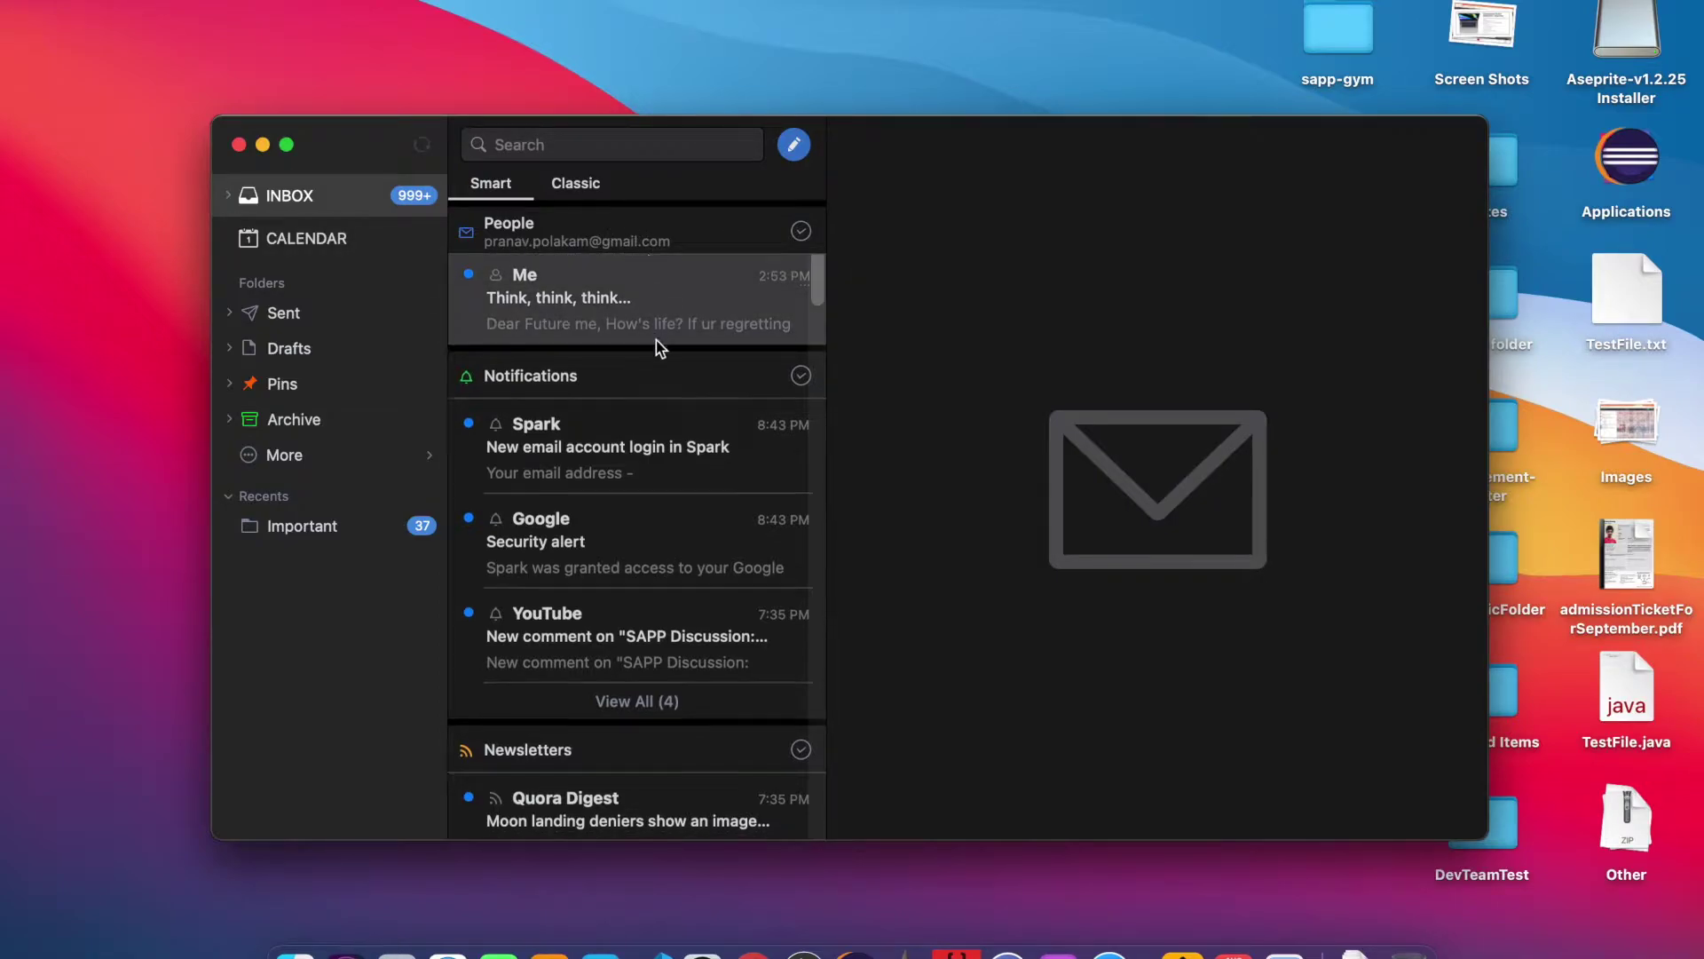
pyautogui.scroll(-1, 657, 346)
pyautogui.scroll(2, 670, 333)
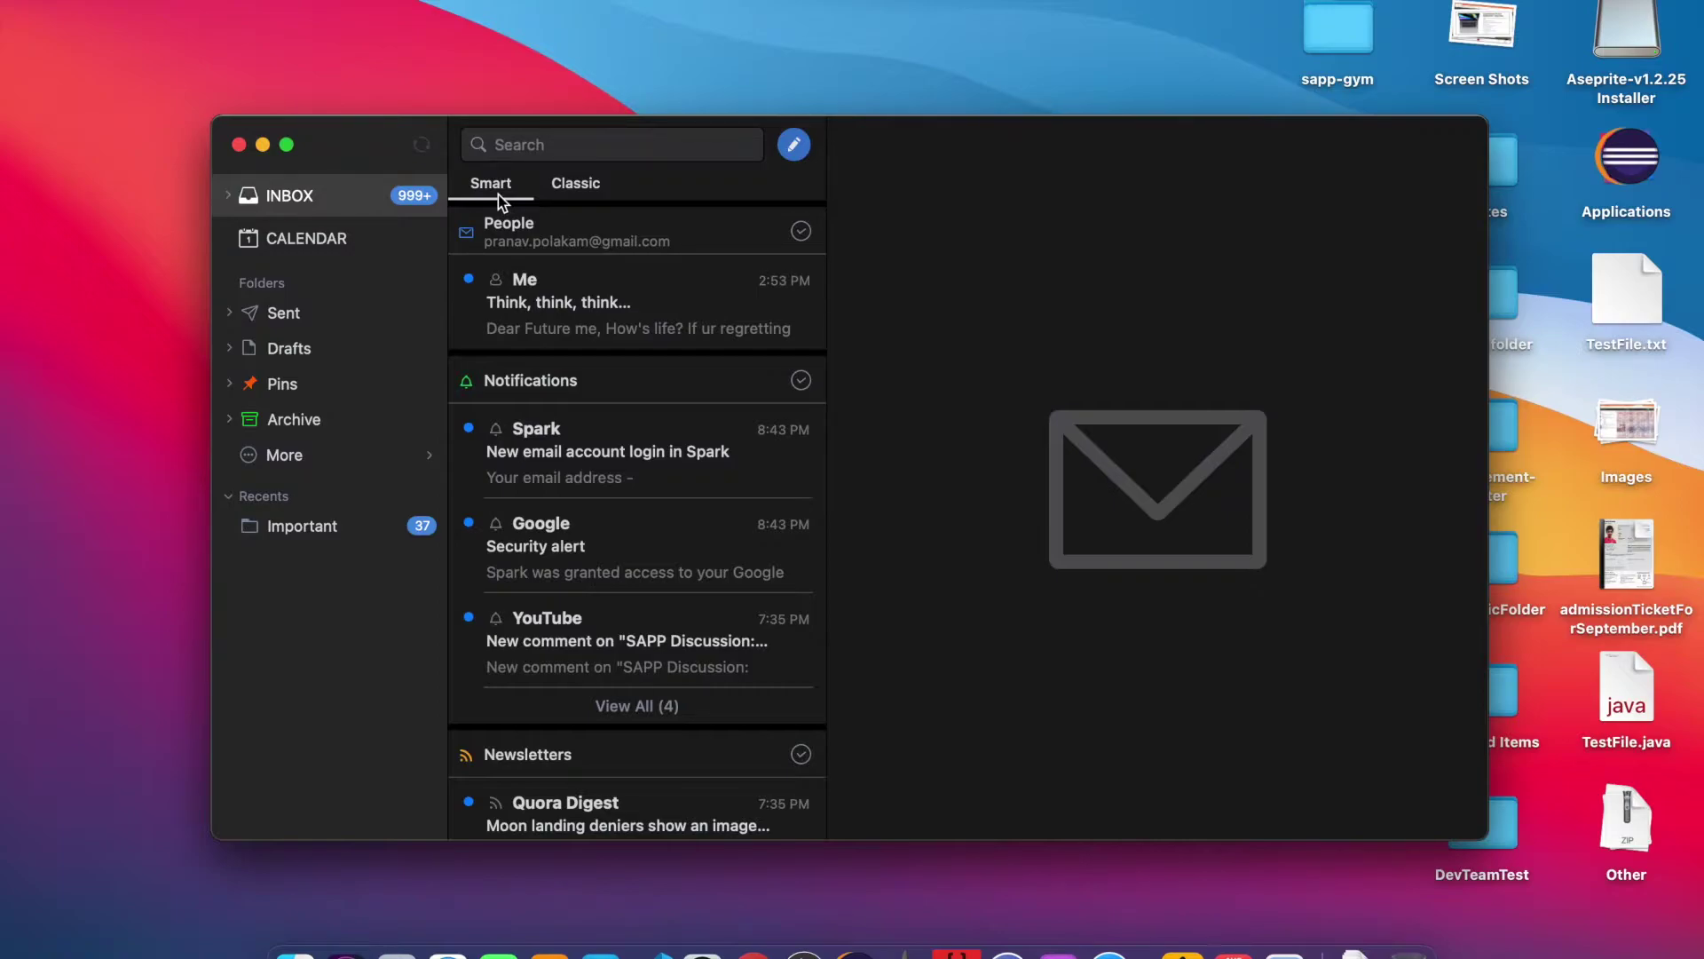
pyautogui.scroll(-10, 539, 477)
pyautogui.scroll(5, 540, 477)
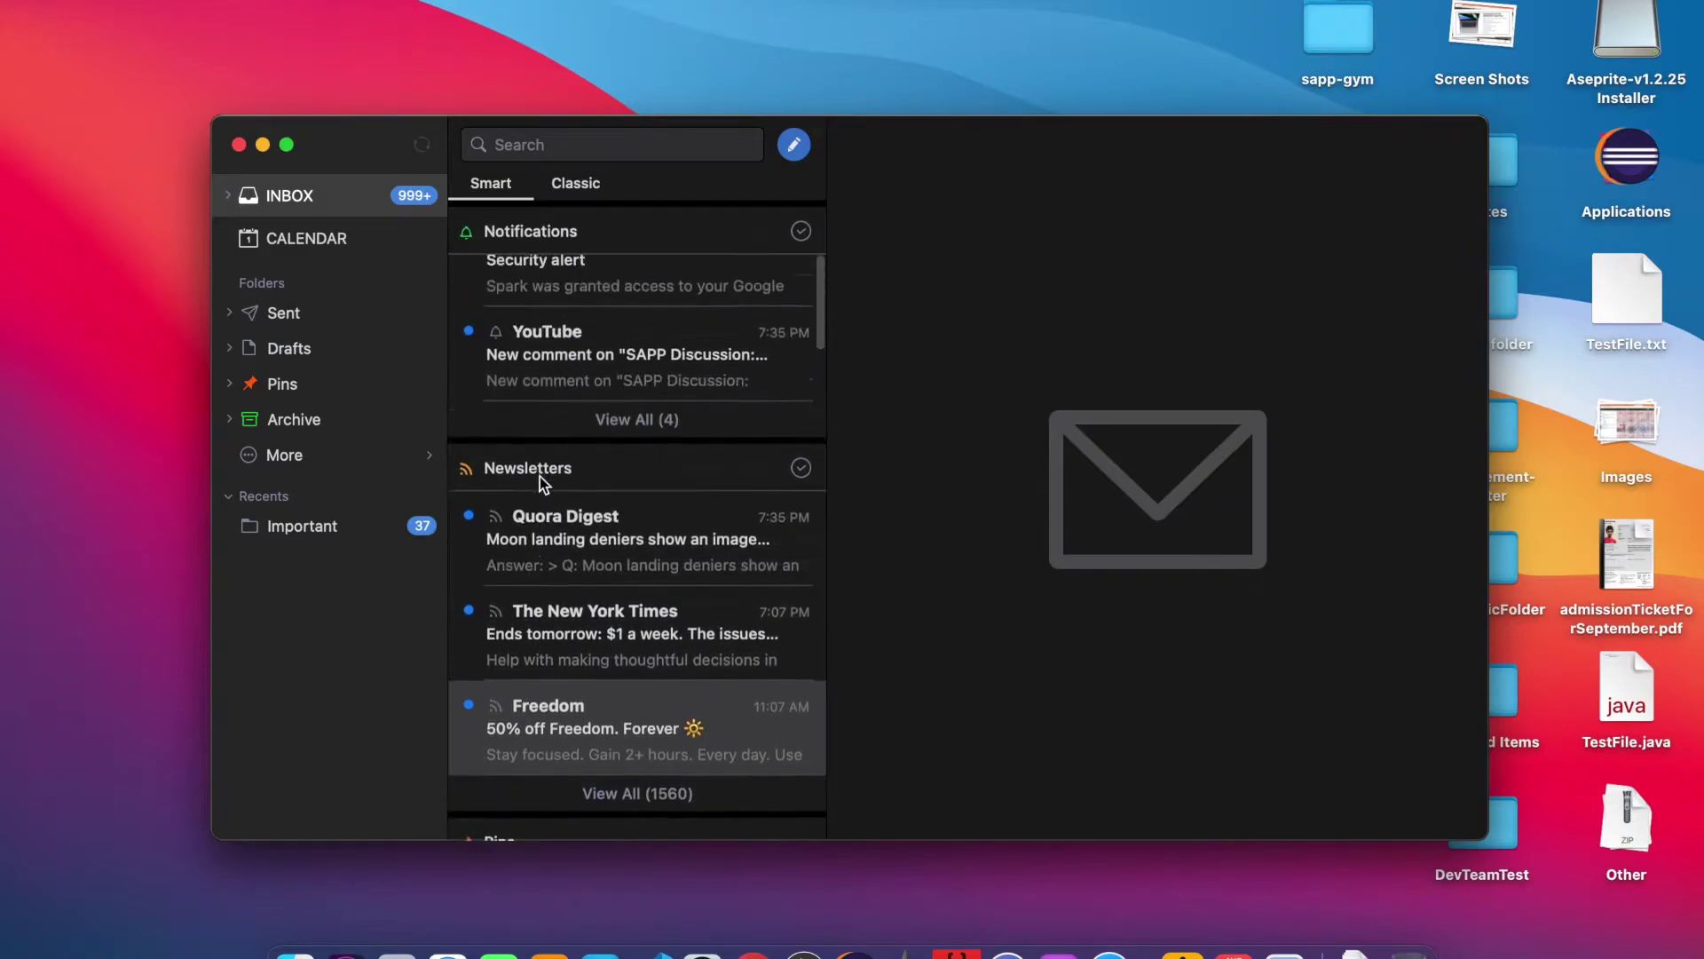
pyautogui.scroll(5, 540, 477)
pyautogui.scroll(-8, 539, 476)
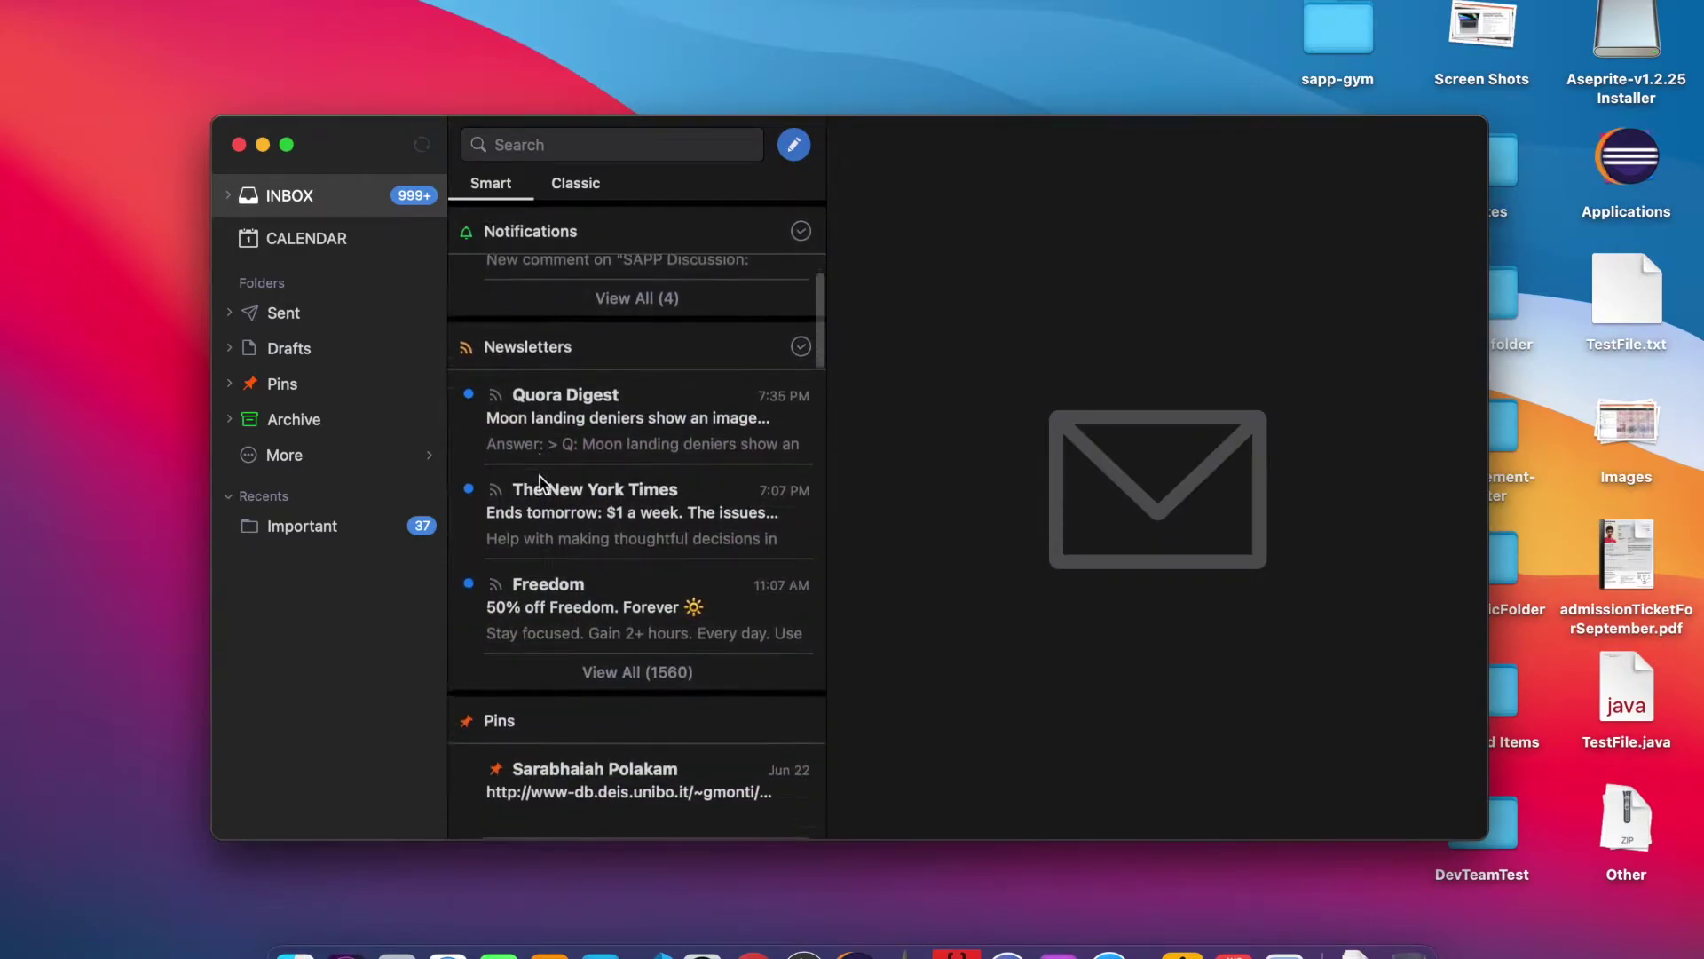
pyautogui.scroll(-6, 539, 477)
pyautogui.scroll(10, 610, 481)
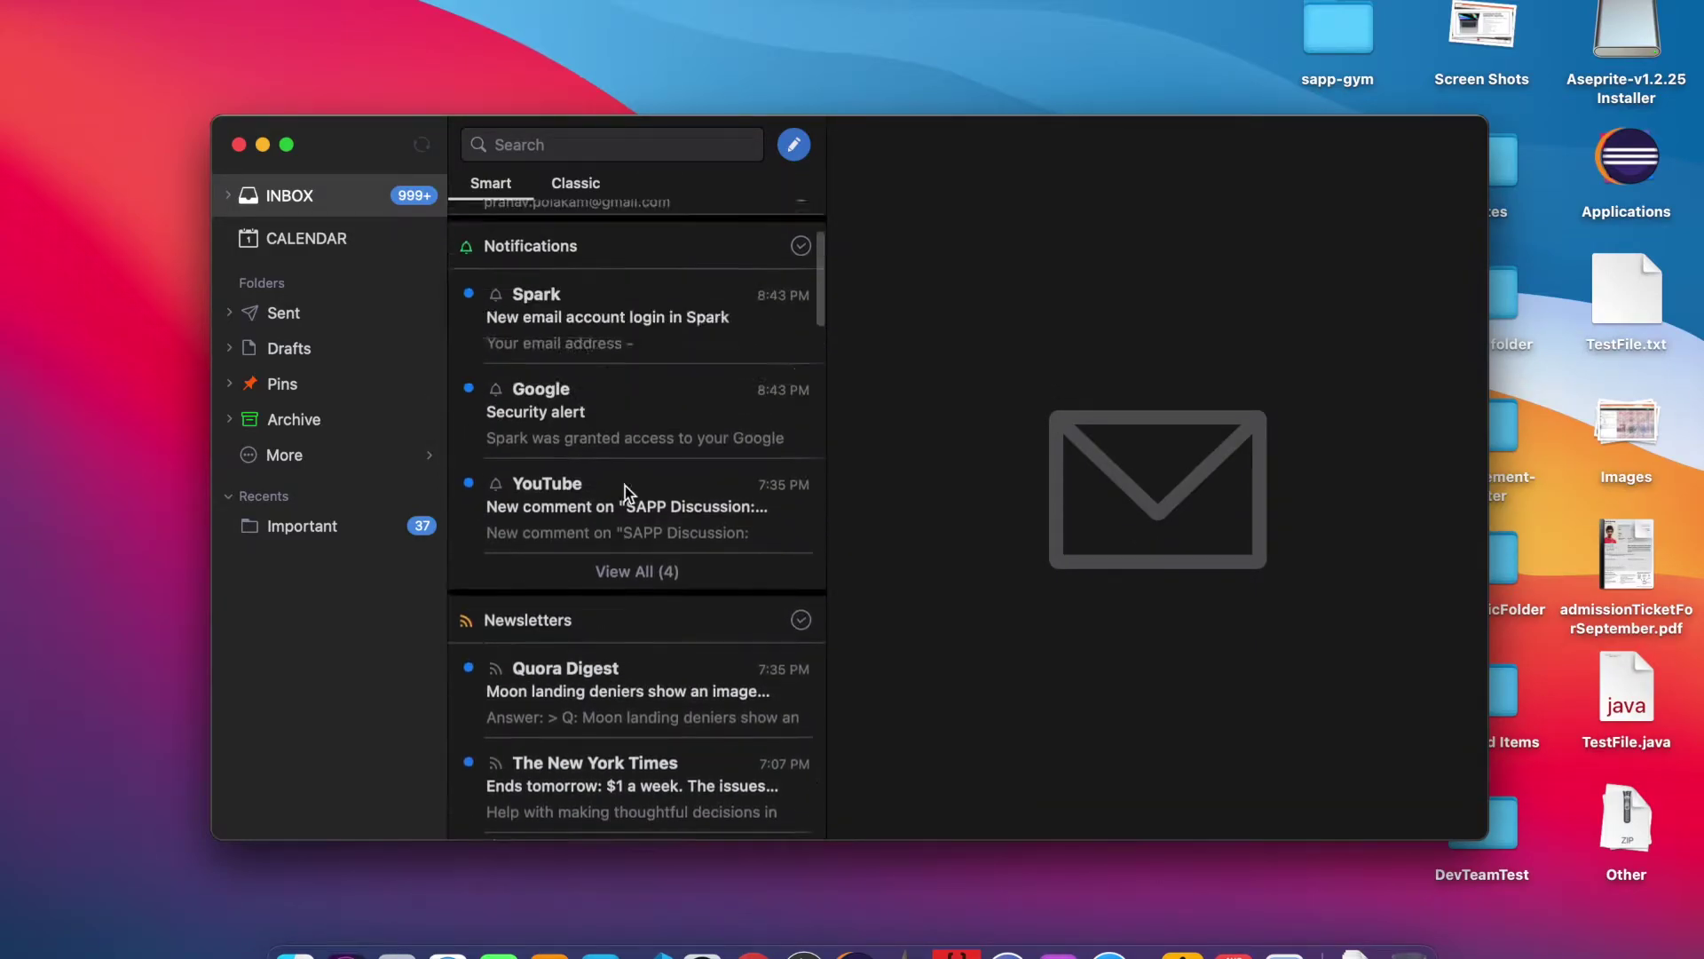
pyautogui.scroll(3, 625, 486)
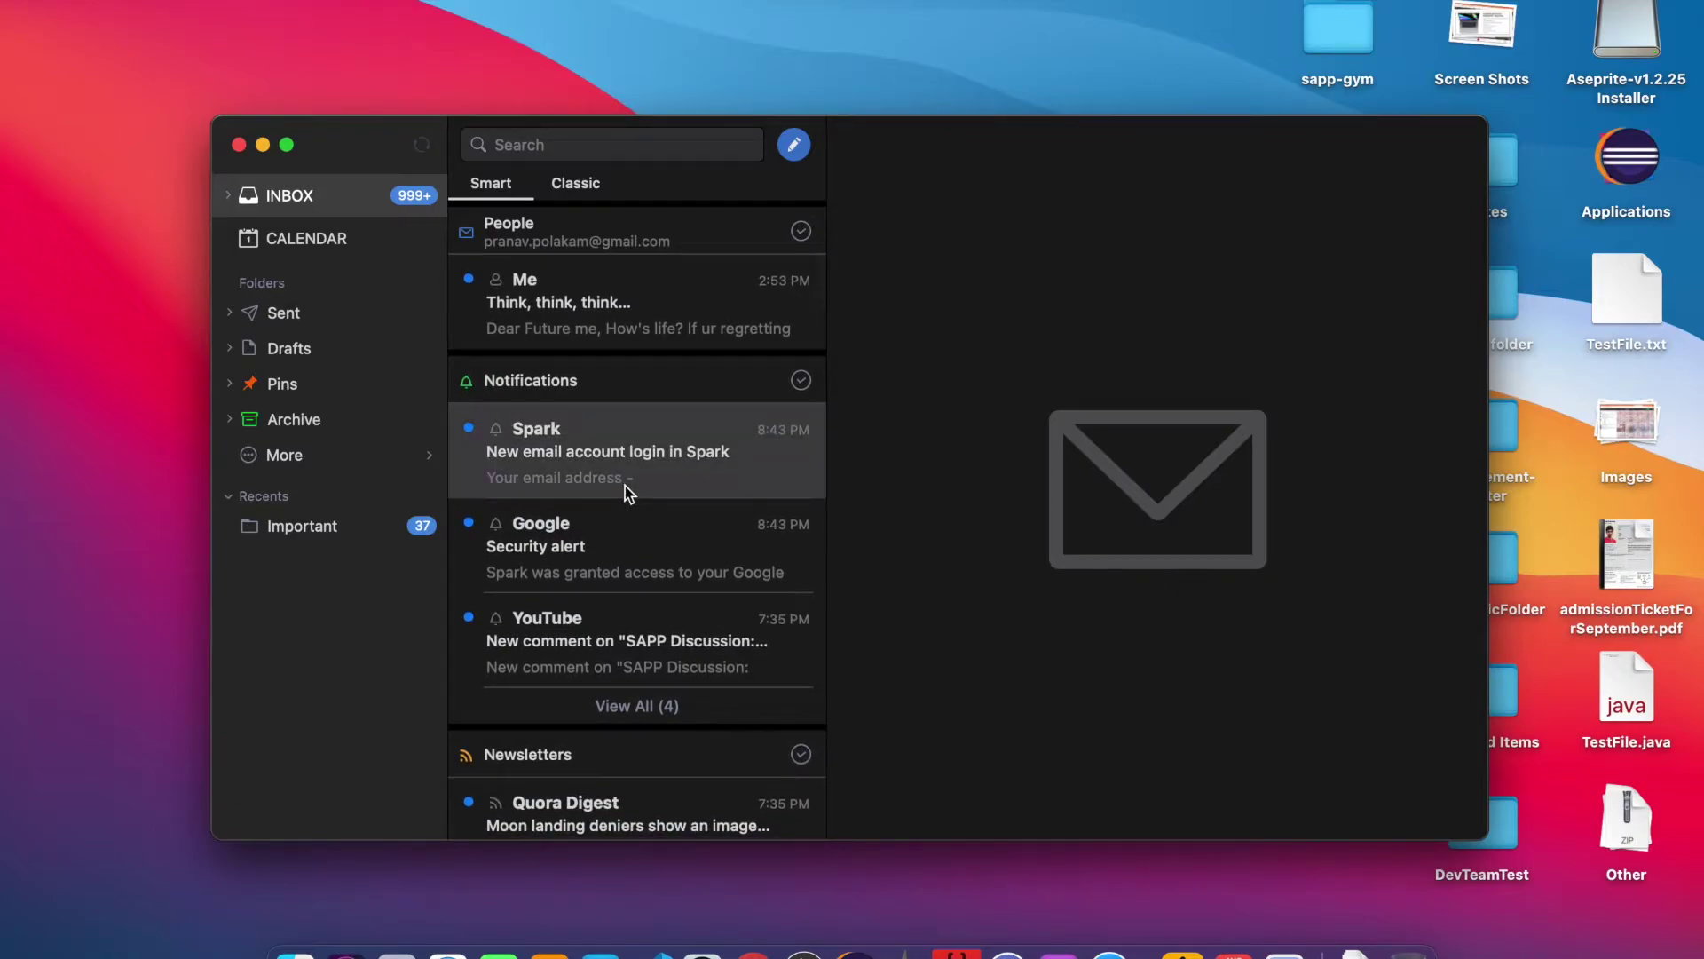
pyautogui.click(800, 232)
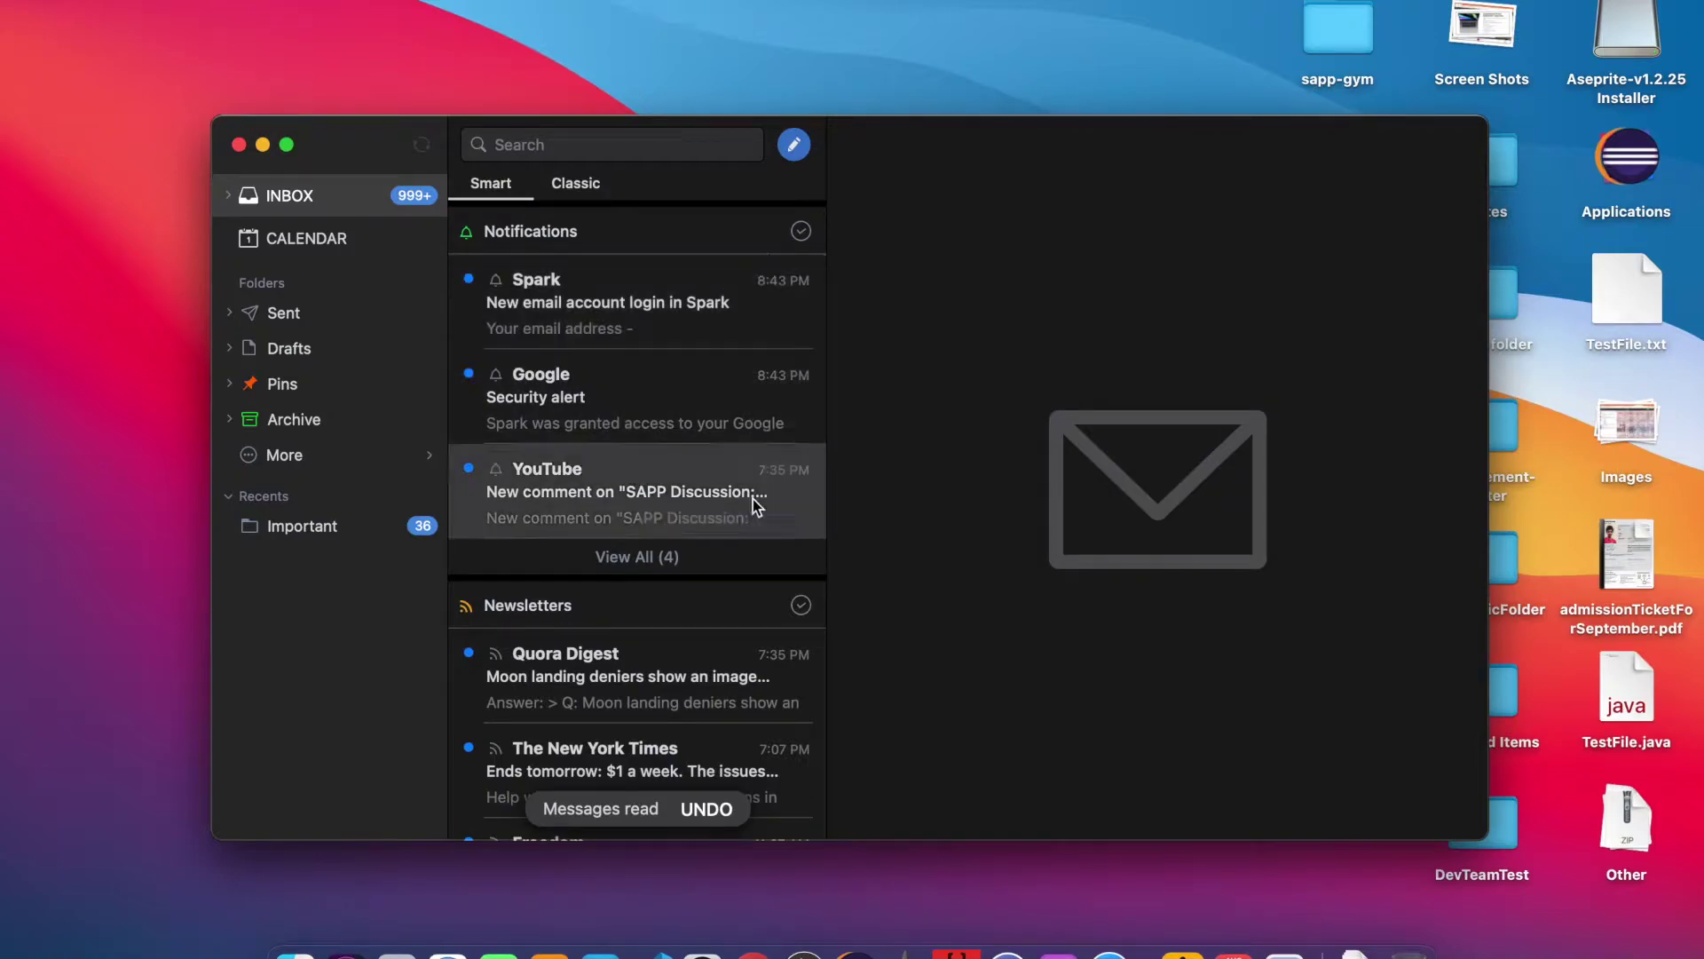
pyautogui.click(810, 233)
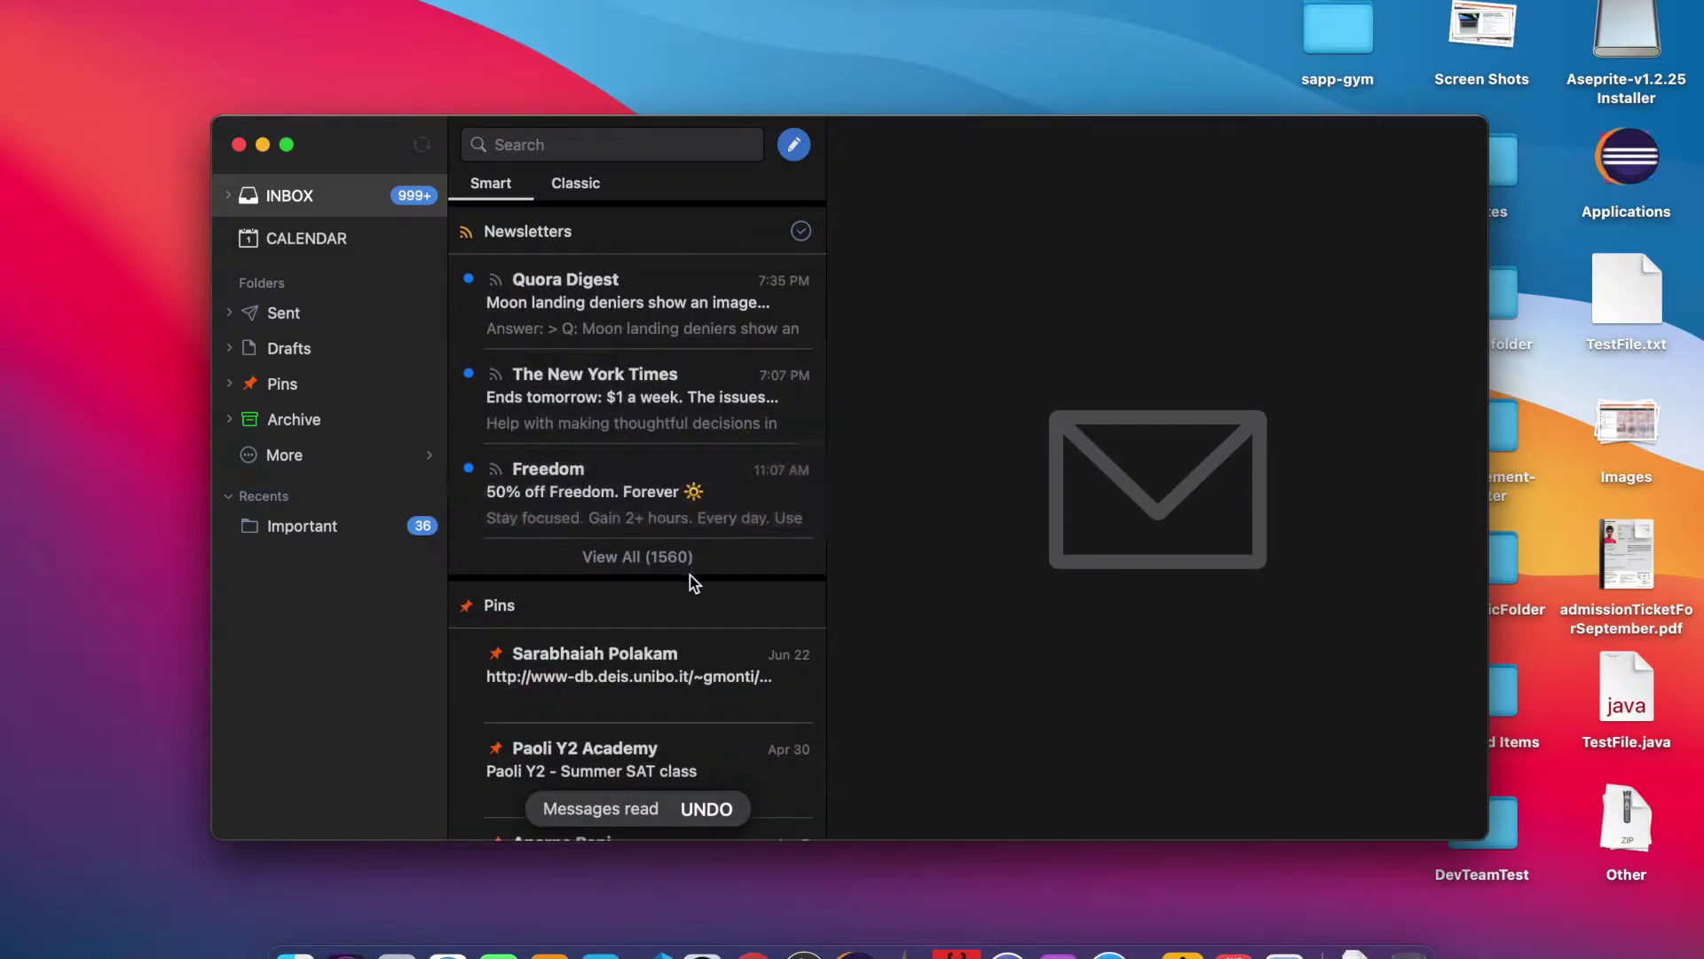
# Step: Mark two newsletter batches read and open the full Newsletters section
pyautogui.click(799, 231)
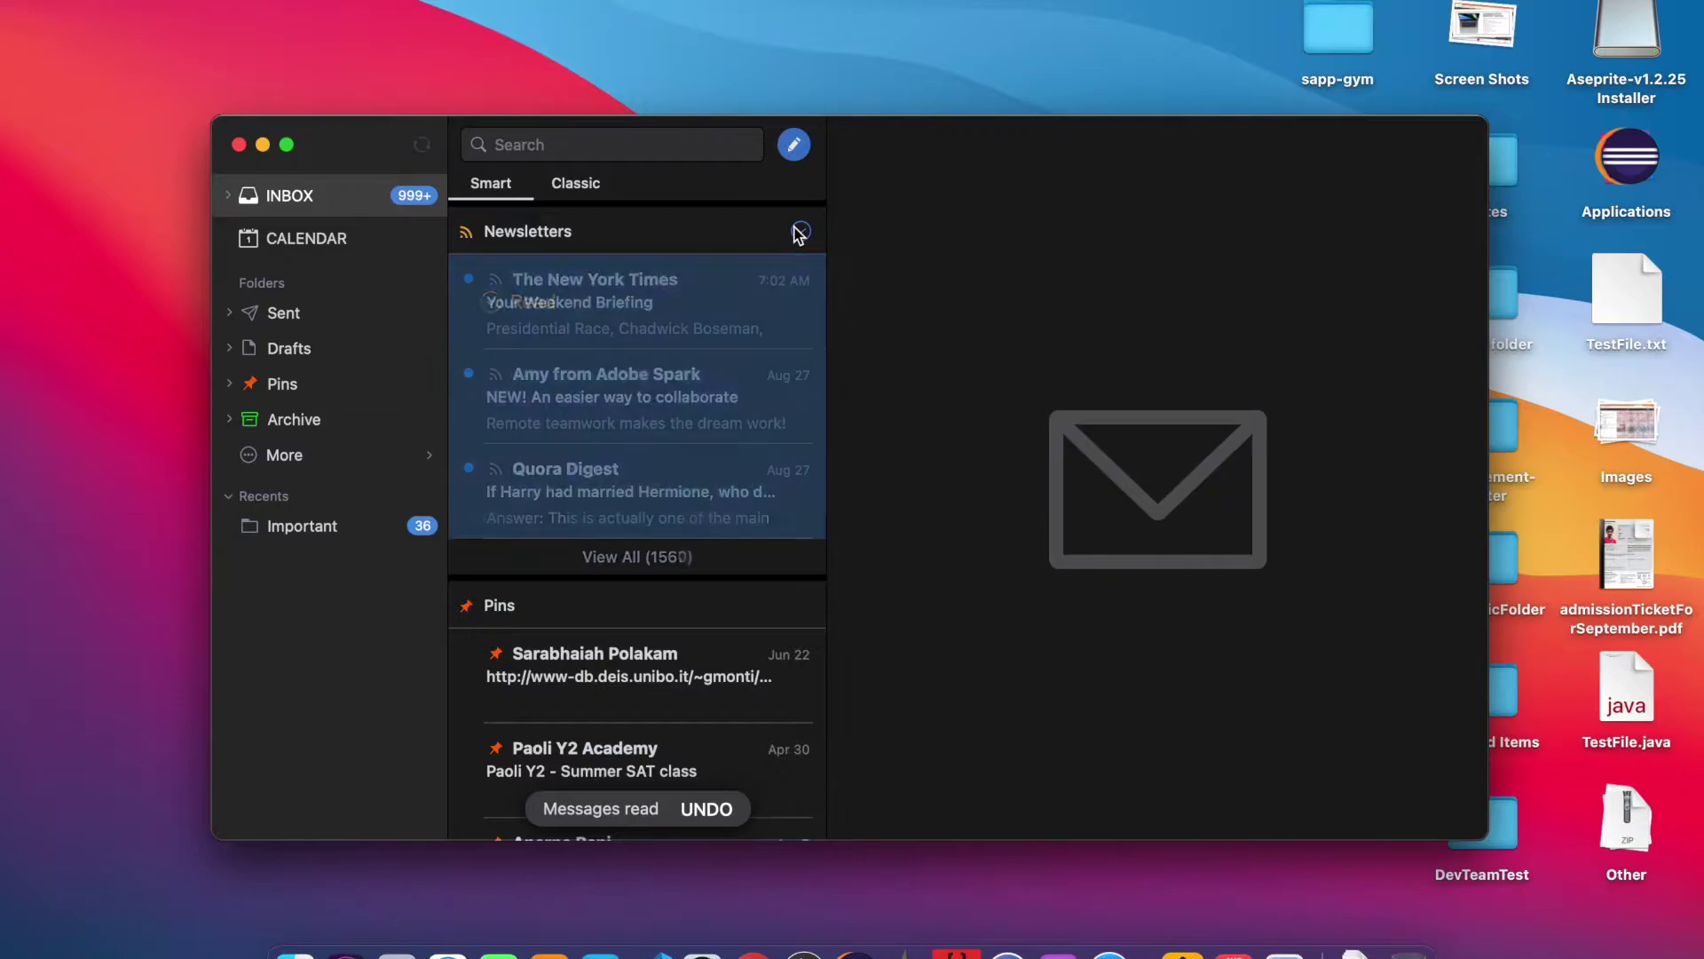
pyautogui.click(799, 230)
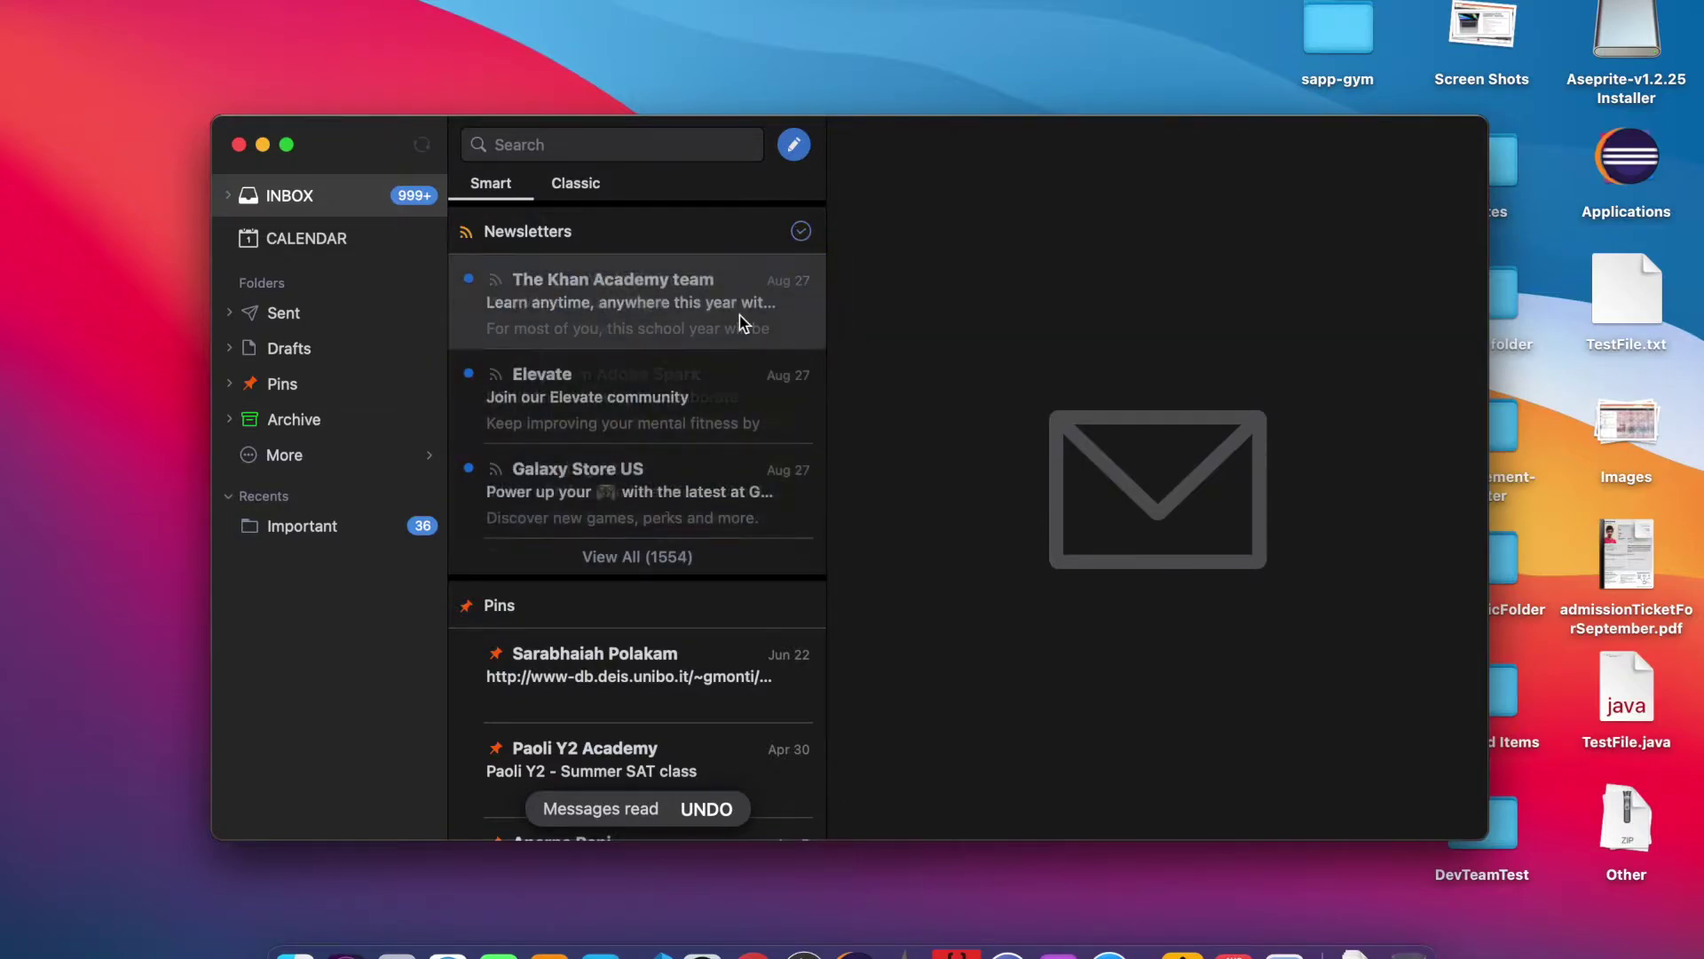
pyautogui.click(601, 558)
pyautogui.click(490, 203)
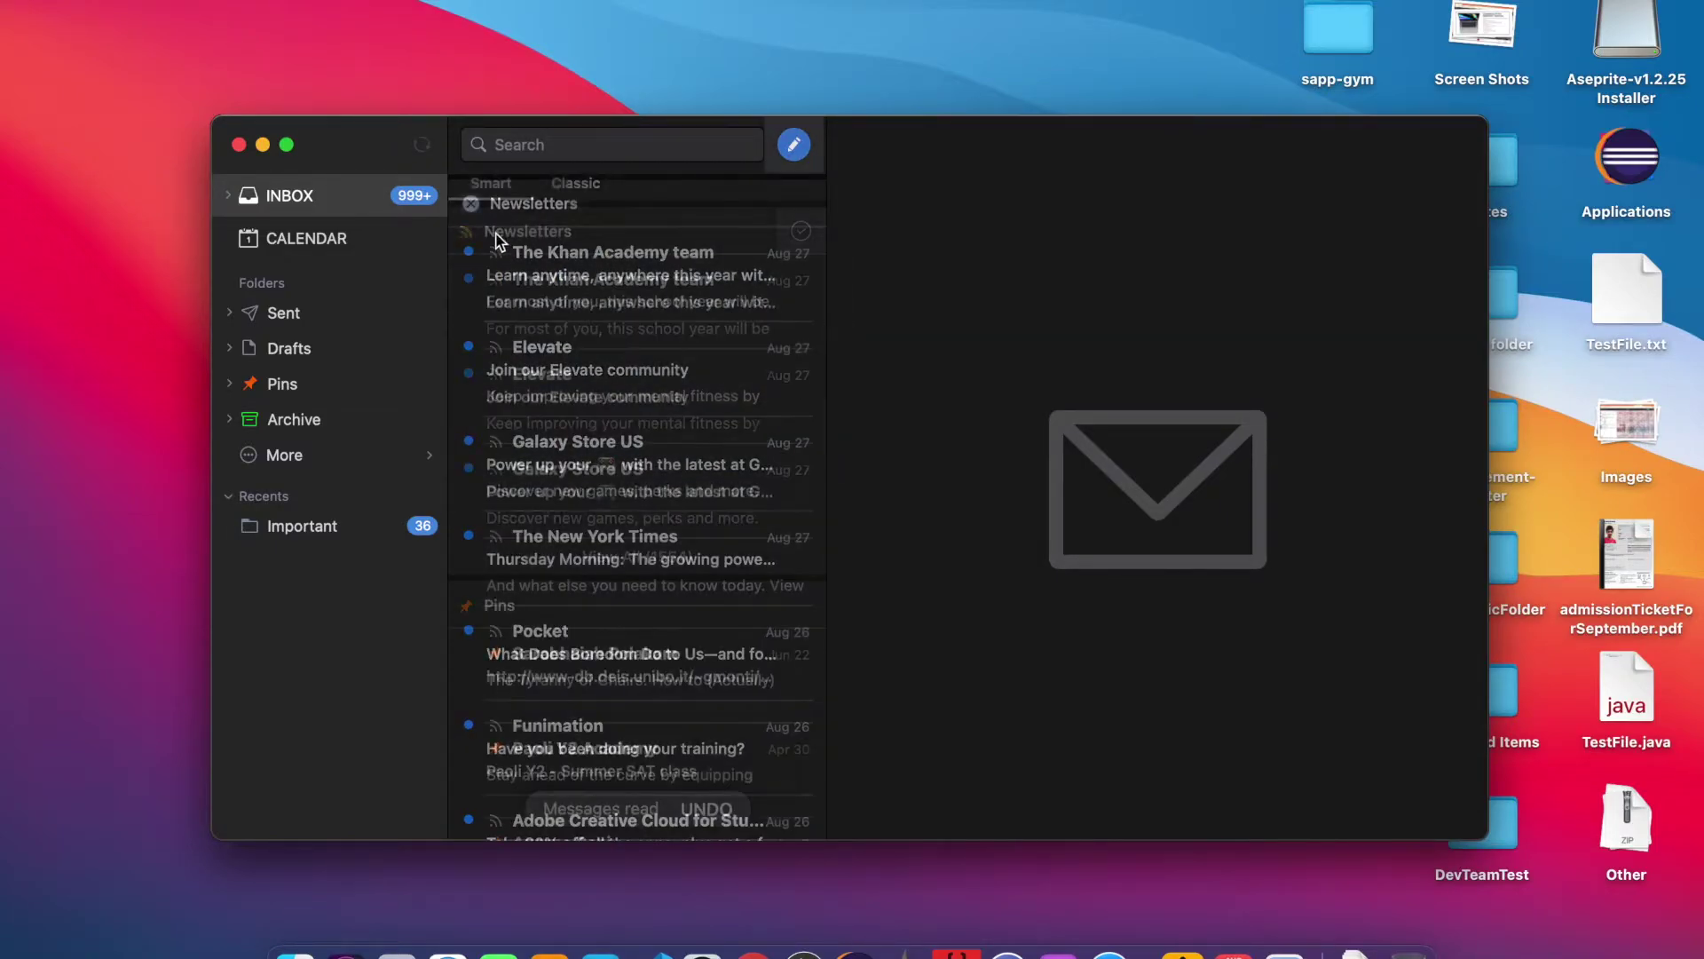
pyautogui.scroll(-2, 594, 348)
pyautogui.scroll(2, 594, 348)
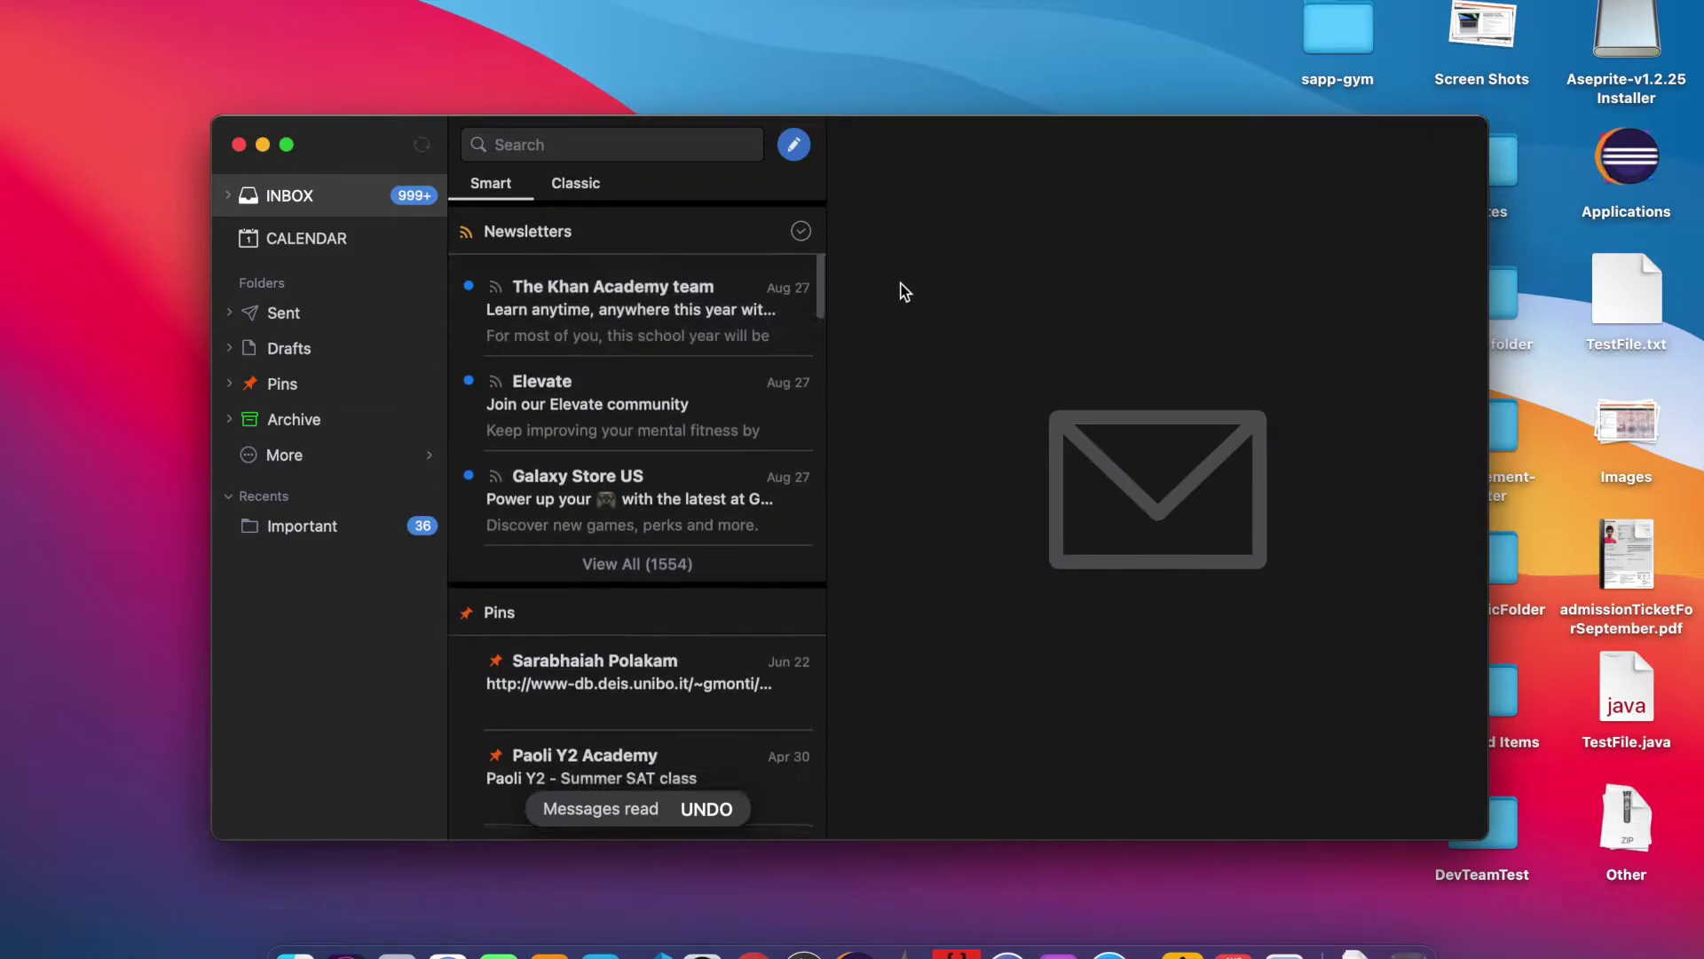
# Step: Mark three more newsletter batches read, then open the Spark Tip #1: Smart Inbox email
pyautogui.click(800, 233)
pyautogui.click(800, 233)
pyautogui.click(799, 233)
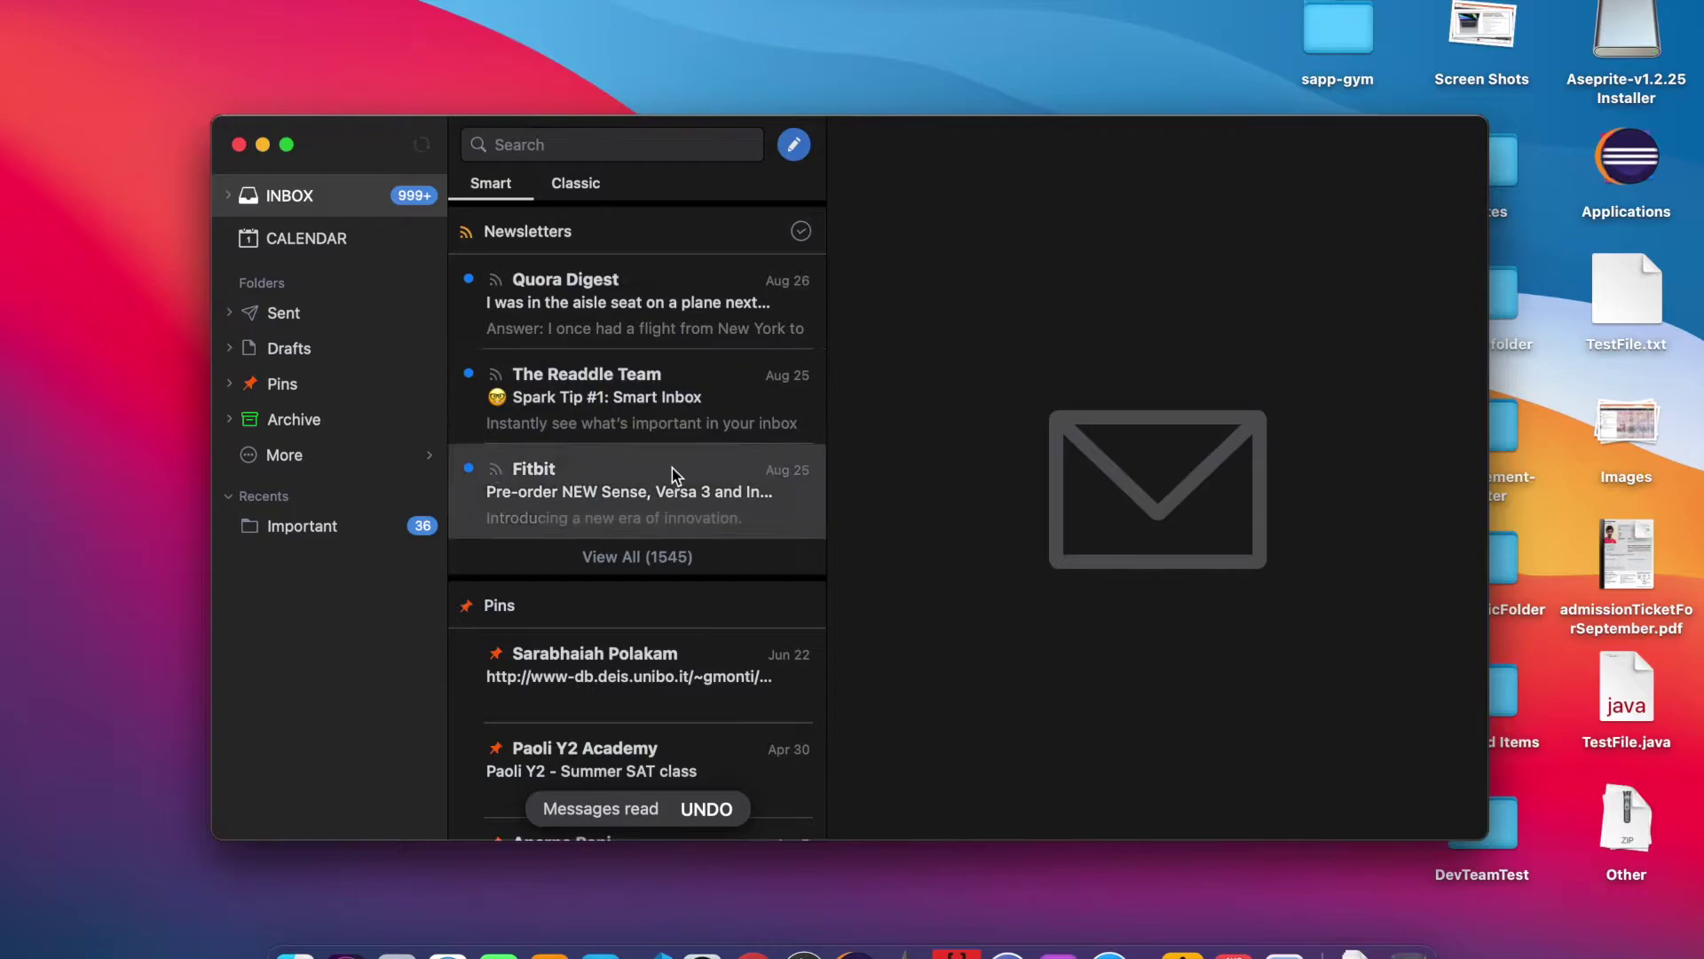
pyautogui.click(721, 403)
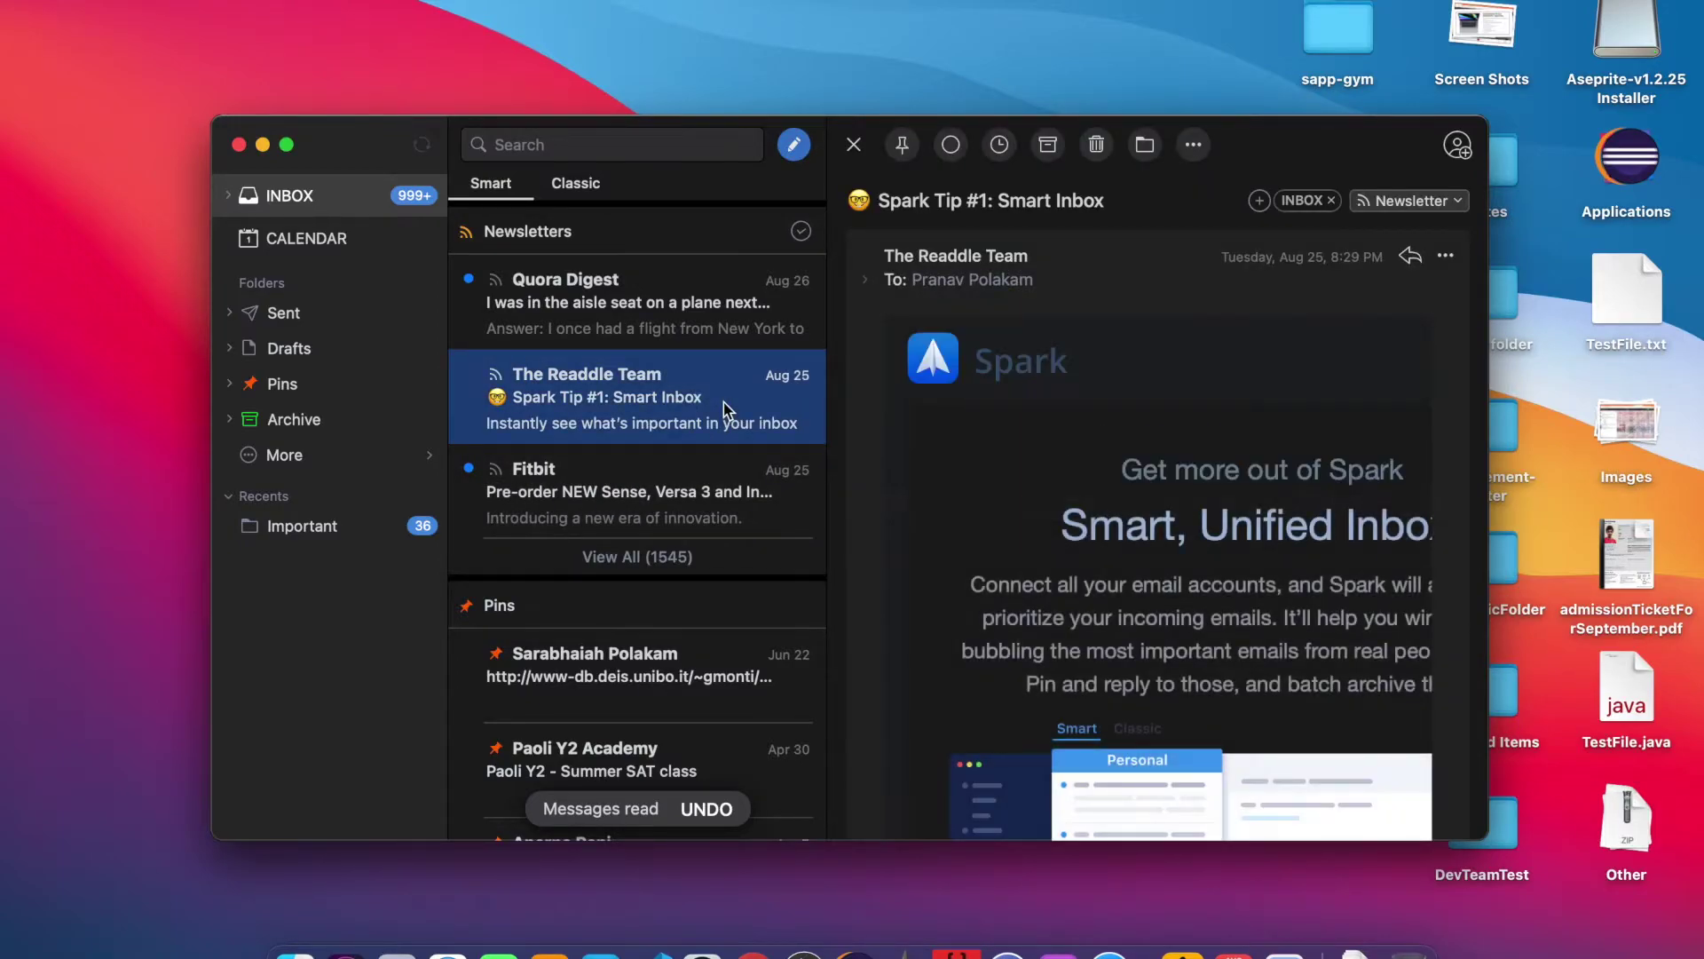
pyautogui.hscroll(2, 1420, 531)
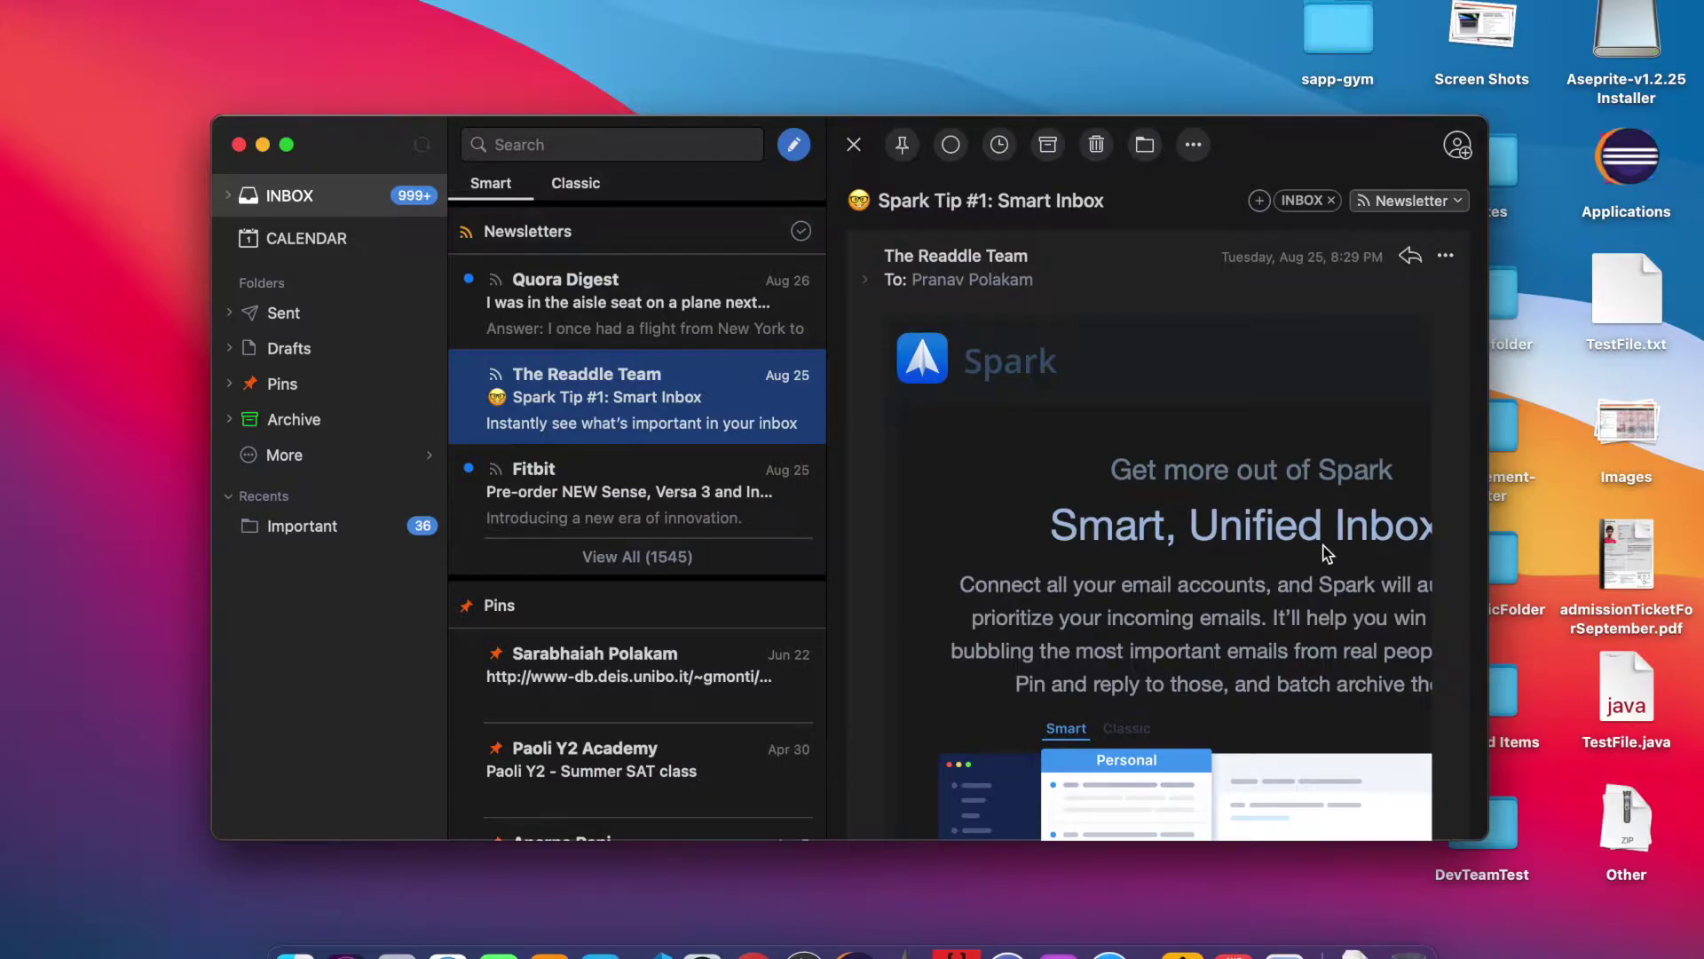
pyautogui.hscroll(5, 1331, 498)
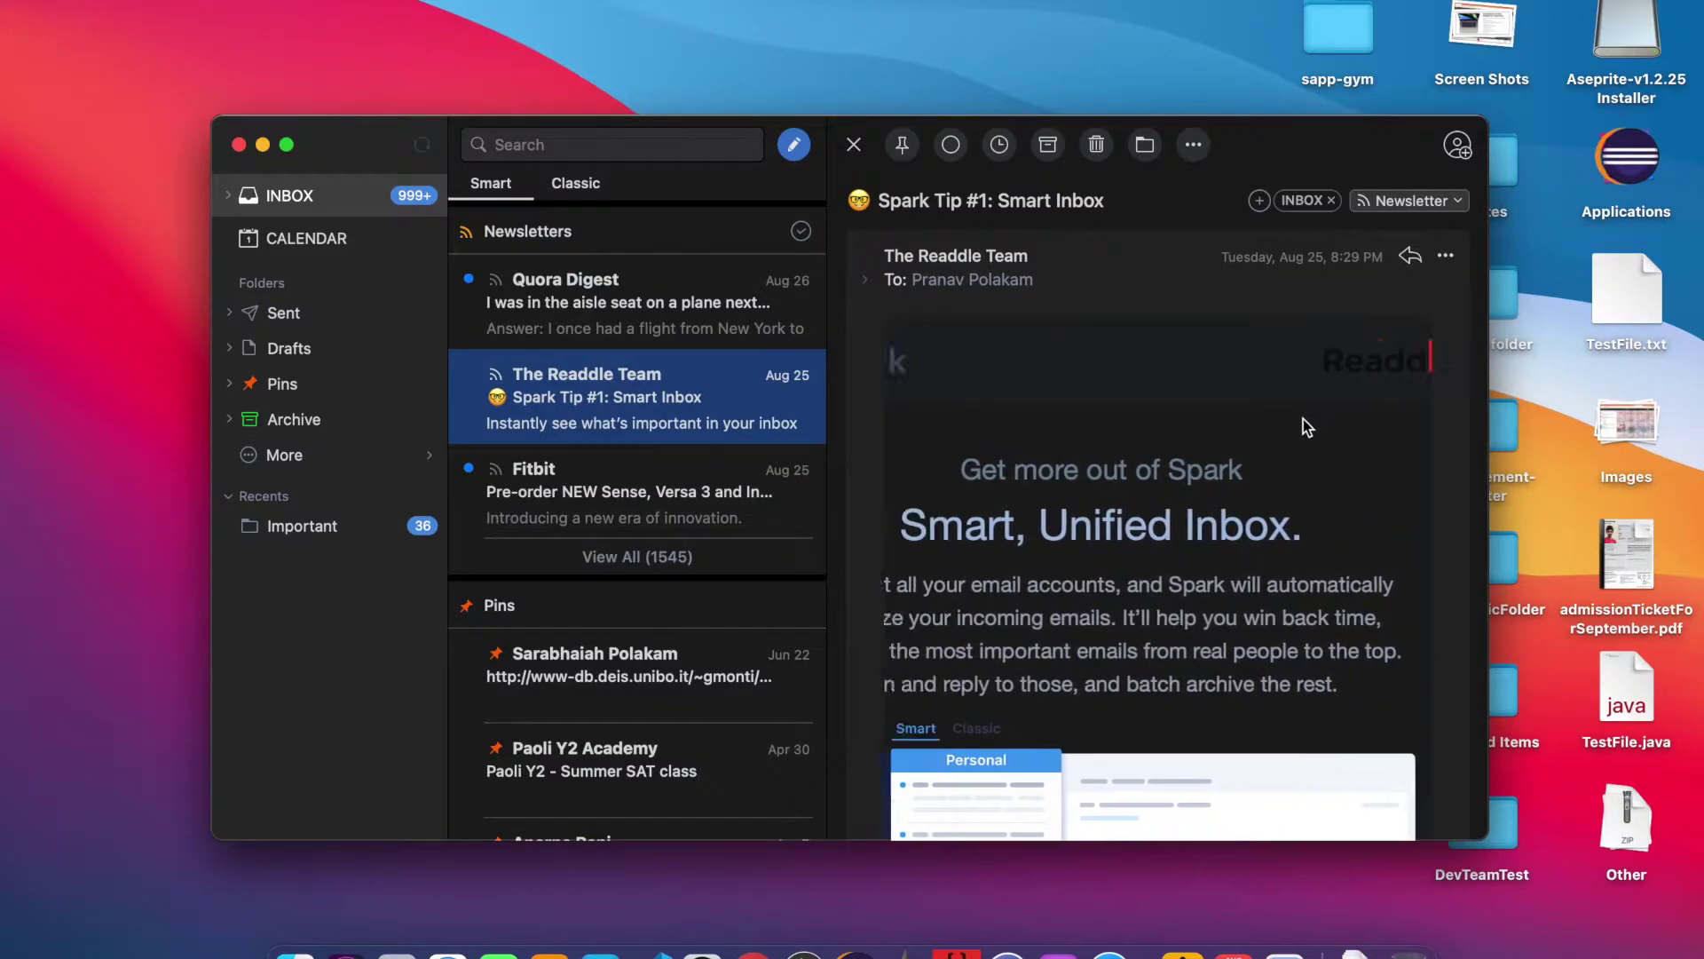
pyautogui.hscroll(-5, 1304, 419)
pyautogui.scroll(-2, 1303, 419)
pyautogui.moveTo(1097, 453); pyautogui.dragTo(1421, 435)
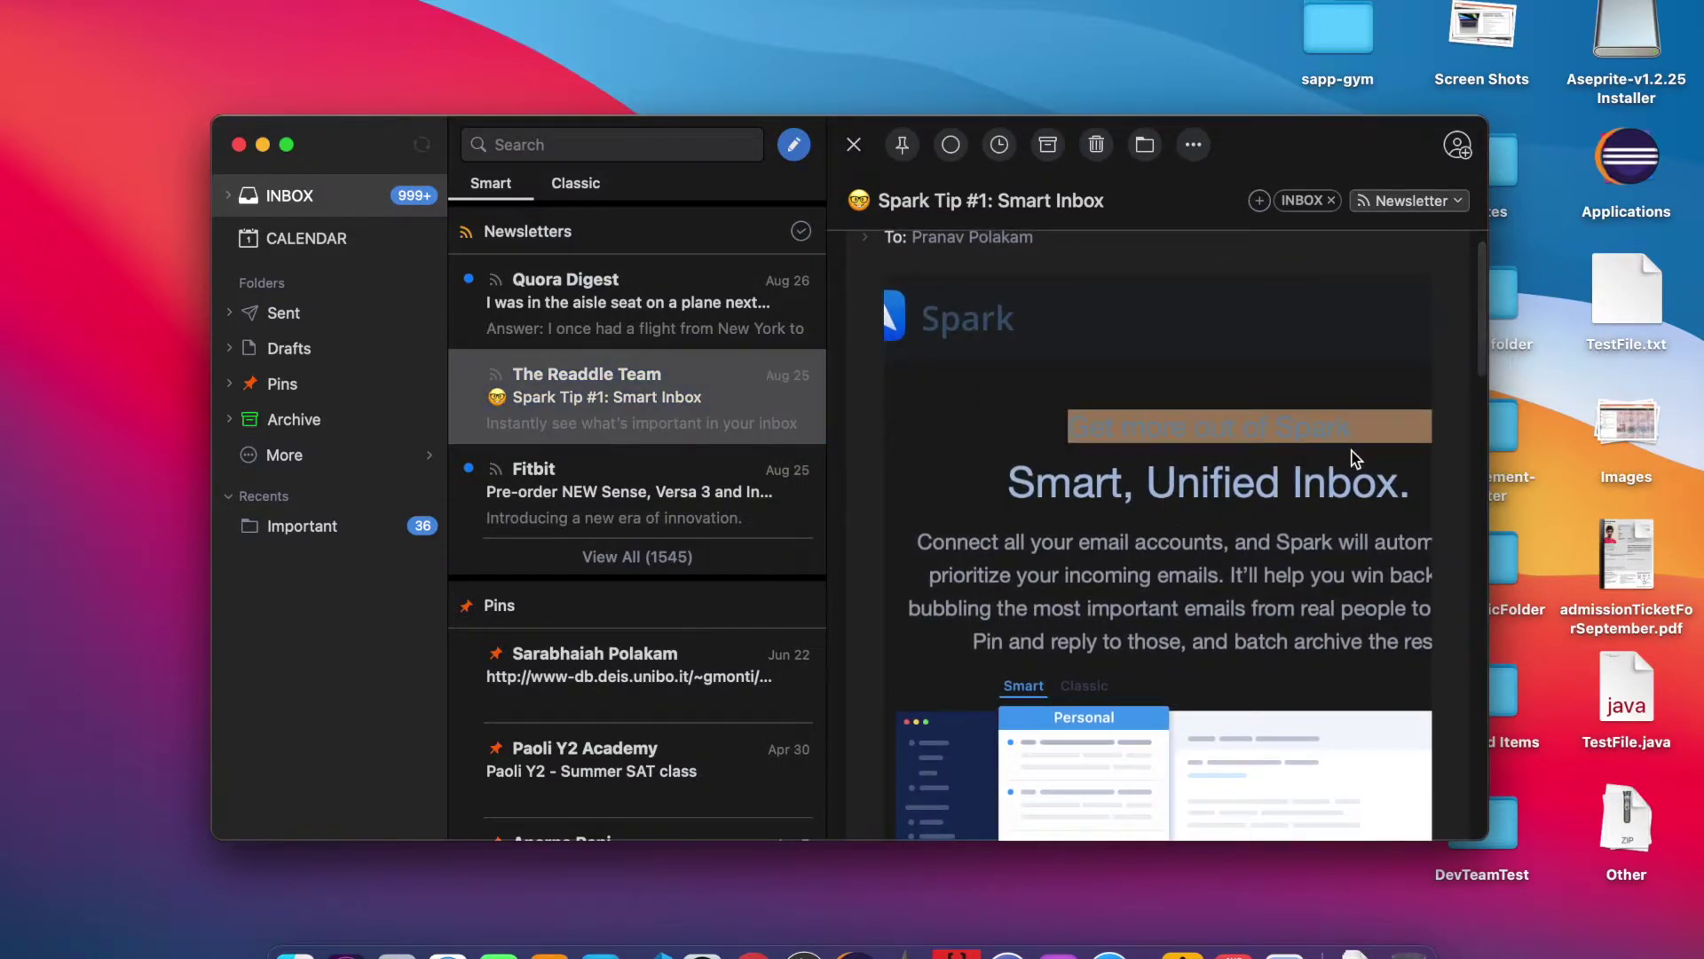
pyautogui.click(1274, 621)
pyautogui.scroll(-5, 1275, 621)
pyautogui.scroll(-2, 1275, 628)
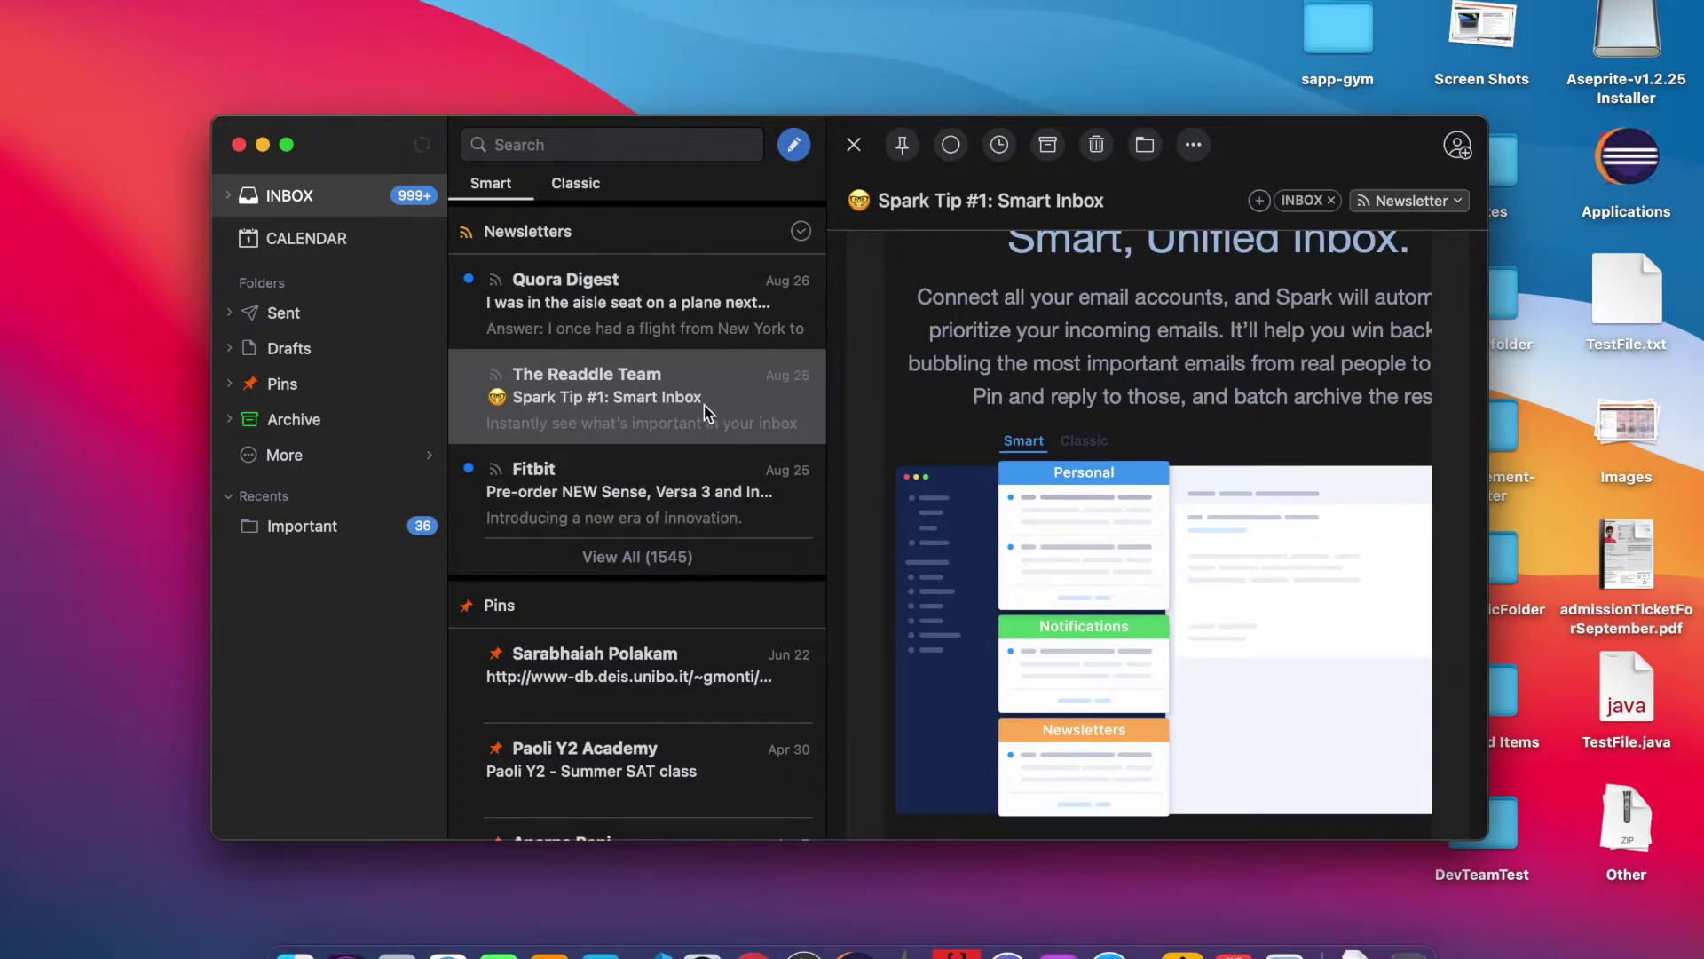
pyautogui.scroll(1, 669, 411)
pyautogui.scroll(5, 1181, 561)
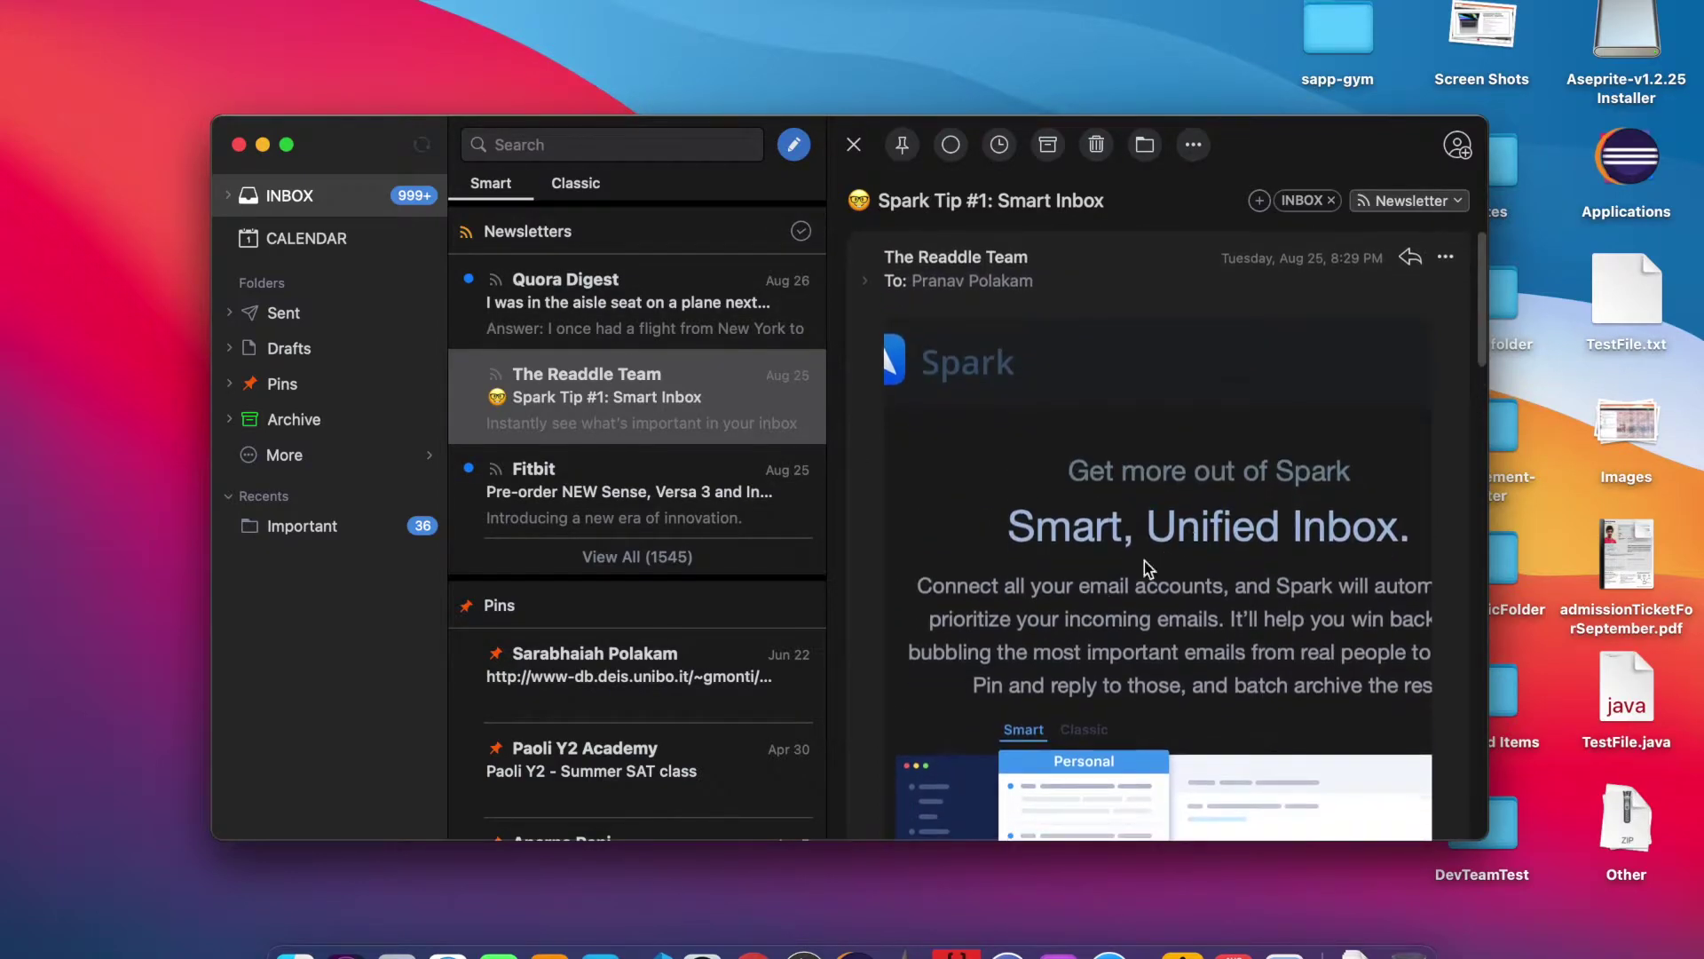
pyautogui.hscroll(5, 1205, 565)
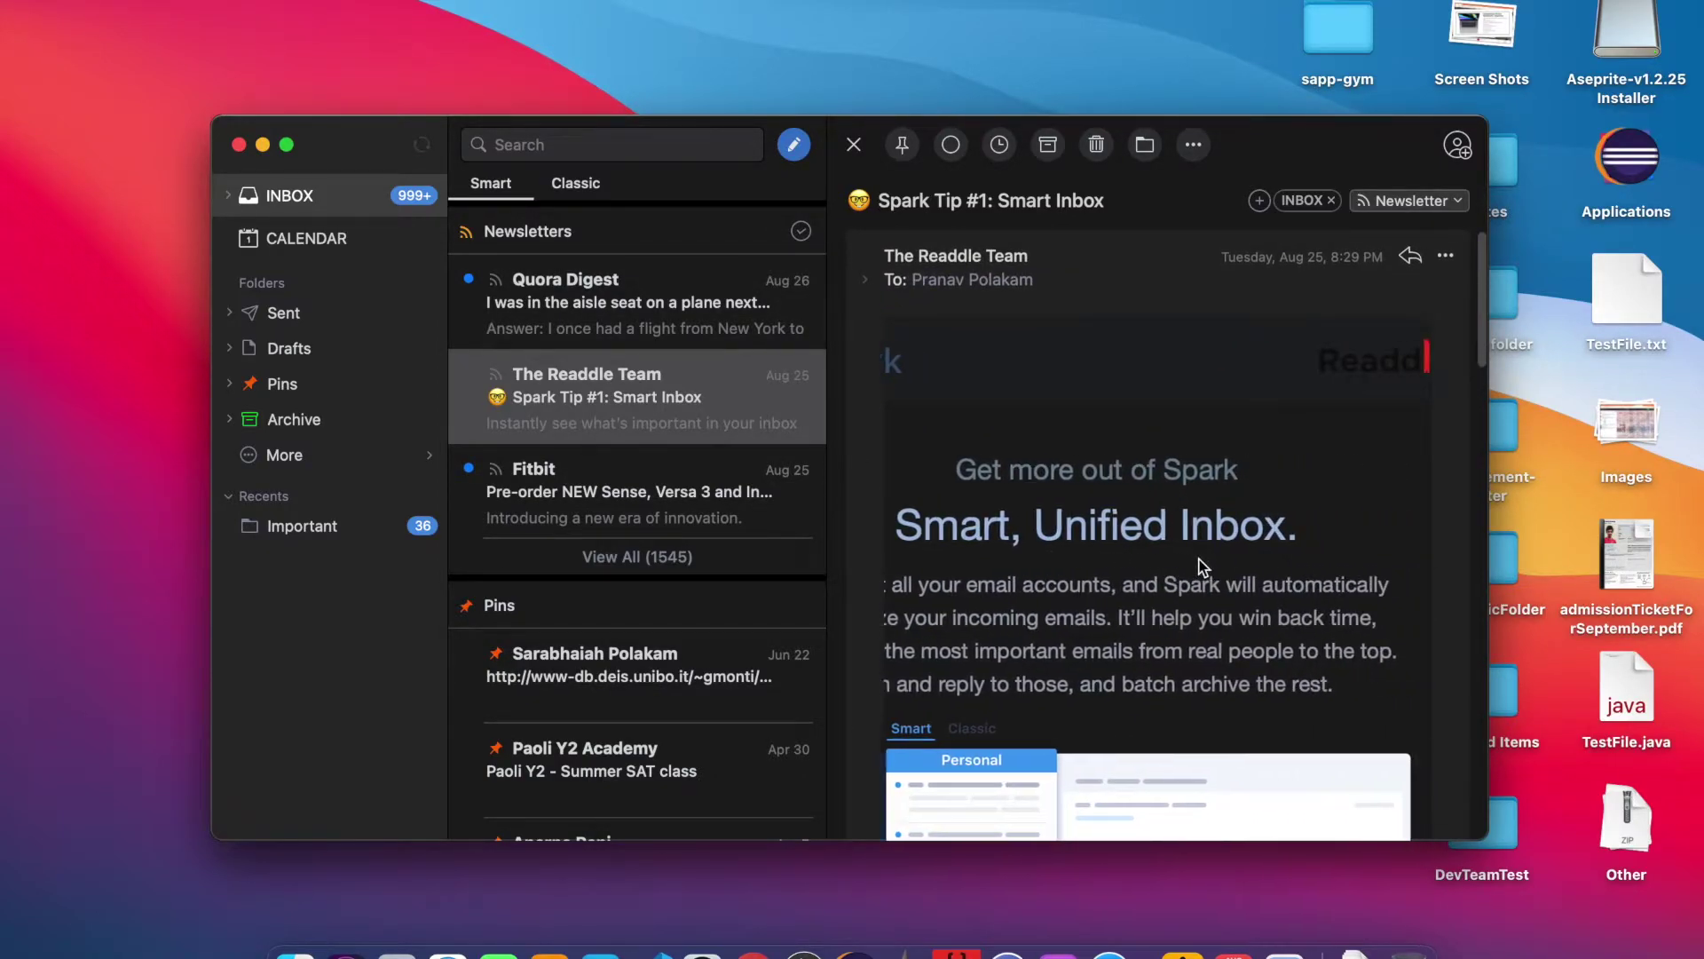
pyautogui.hscroll(-5, 1203, 566)
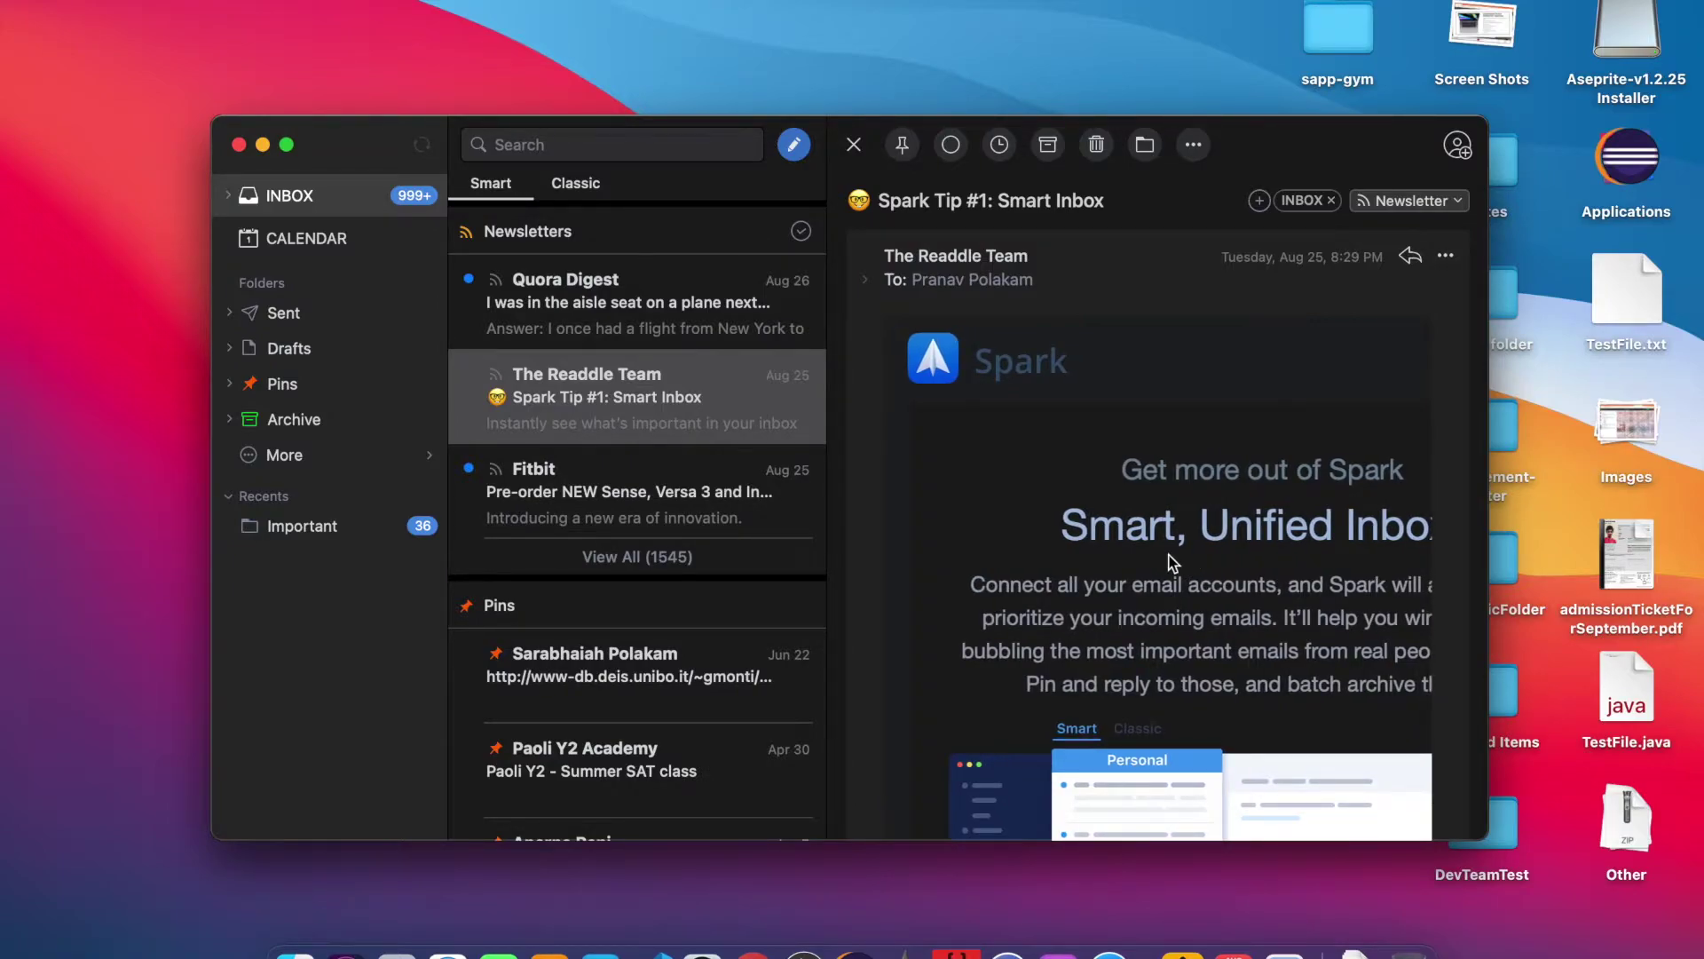
pyautogui.hscroll(5, 1082, 508)
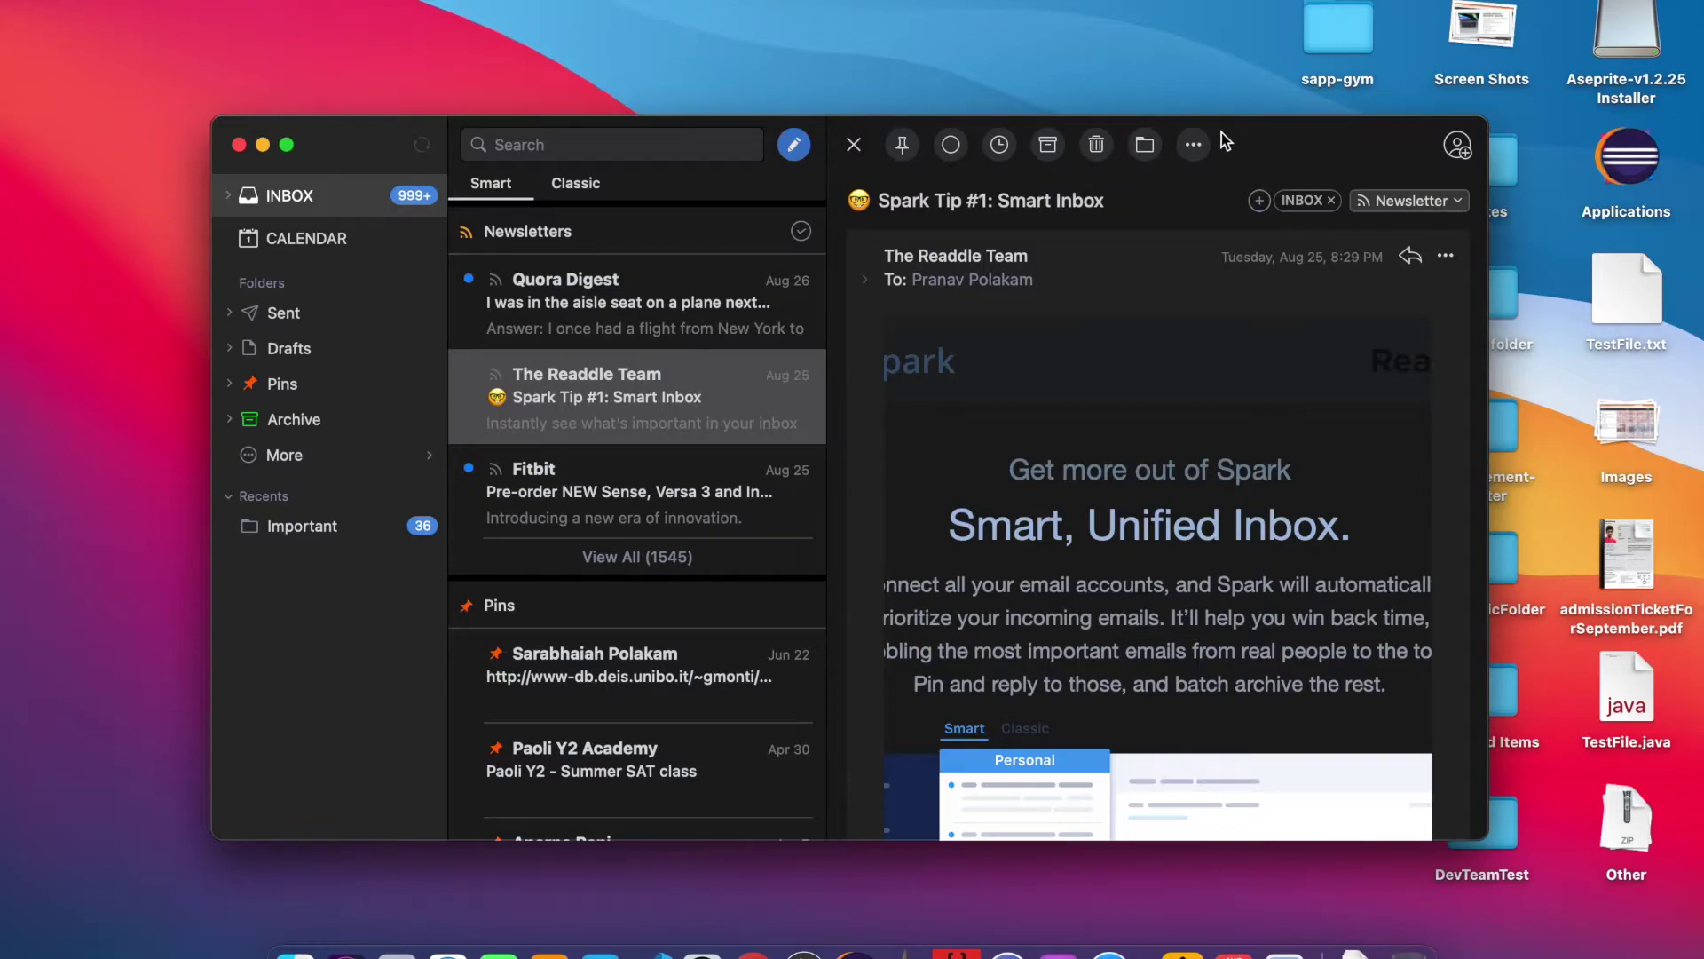
pyautogui.click(1193, 144)
# Step: Mark the Spark Tip #1 email as read and glance at its extra-actions menu
pyautogui.press('shift+super+u')
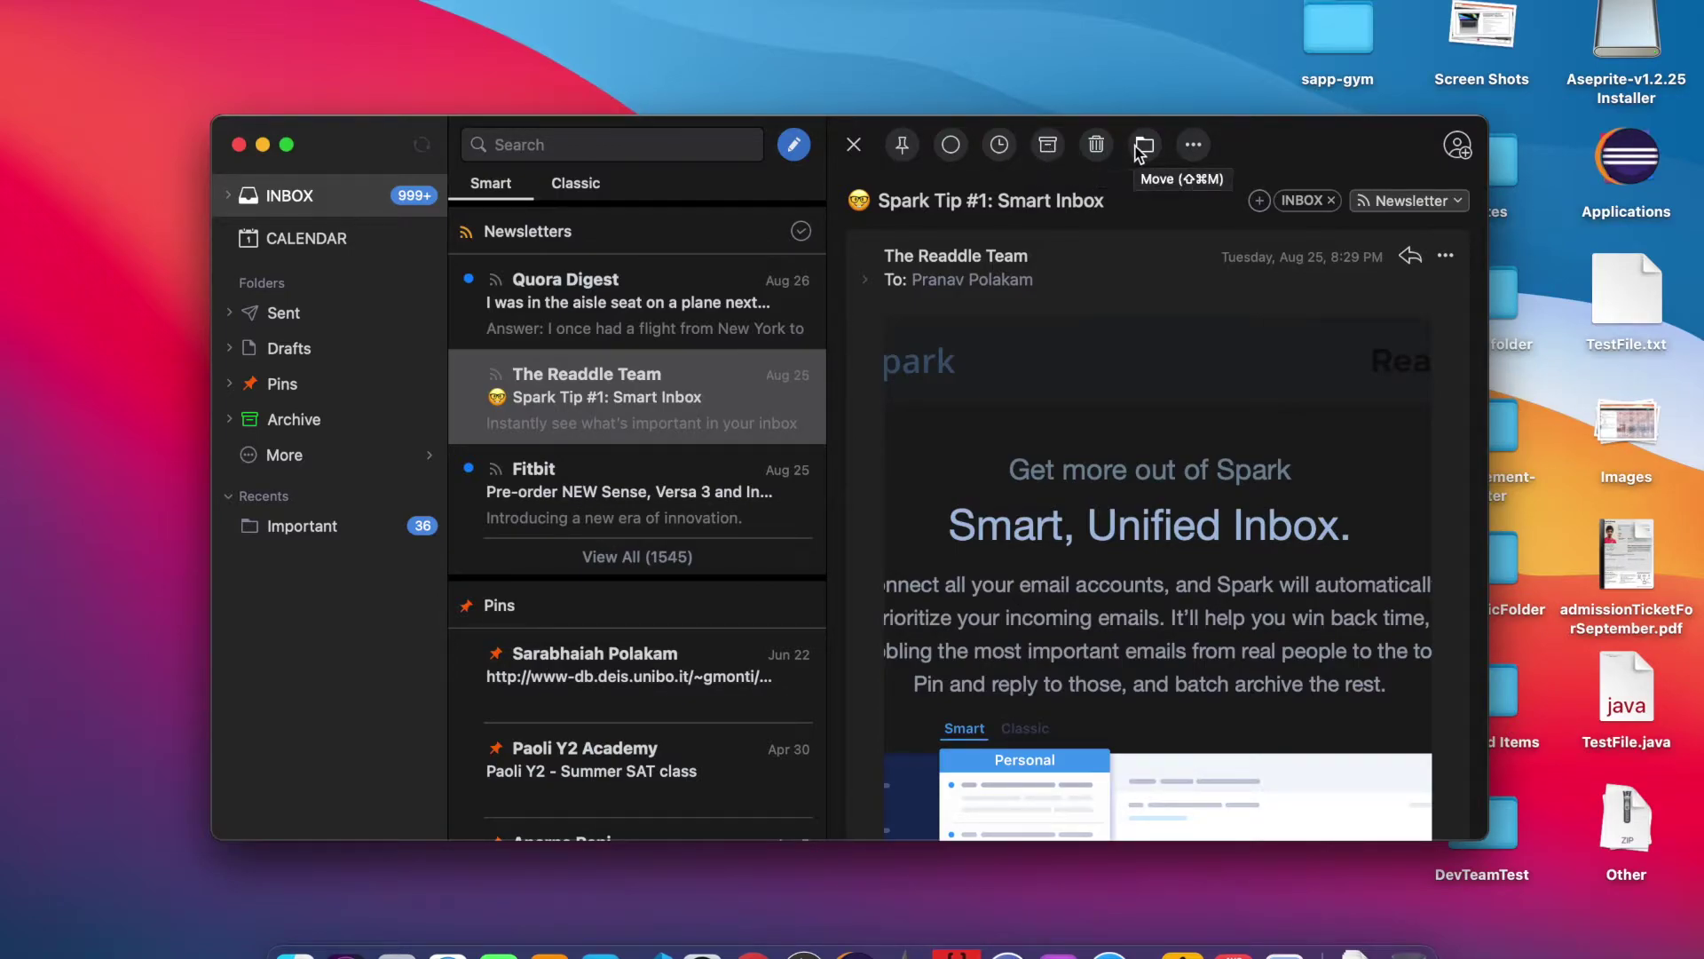
pyautogui.click(1201, 148)
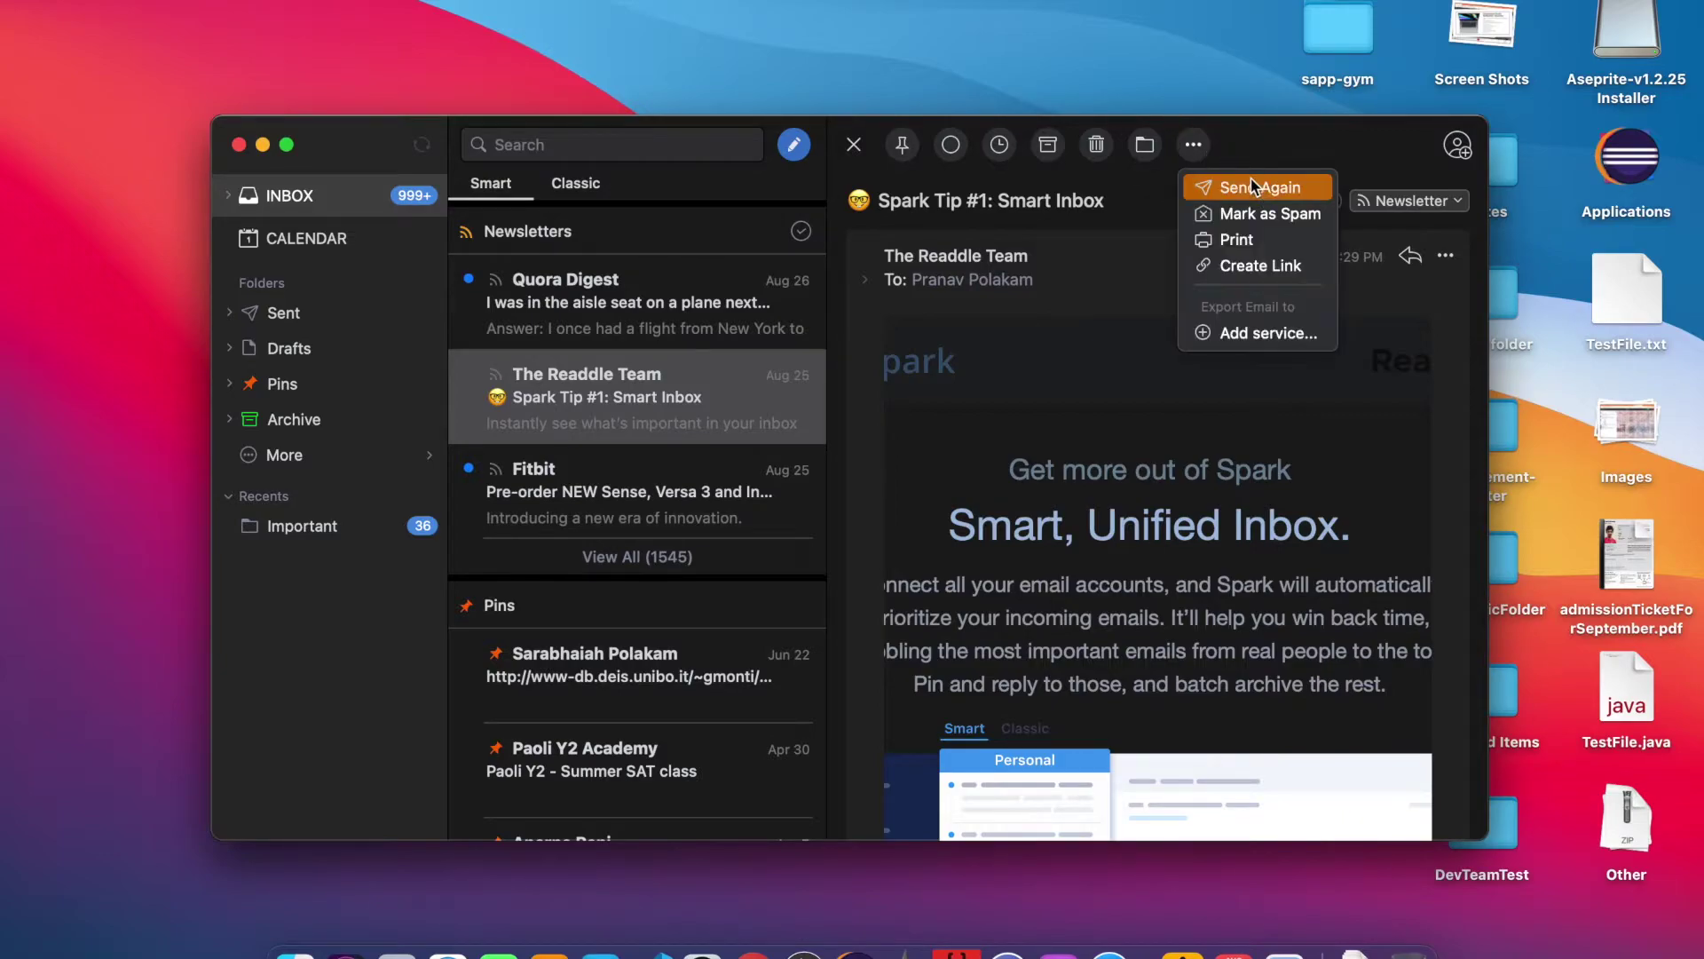
pyautogui.click(1195, 148)
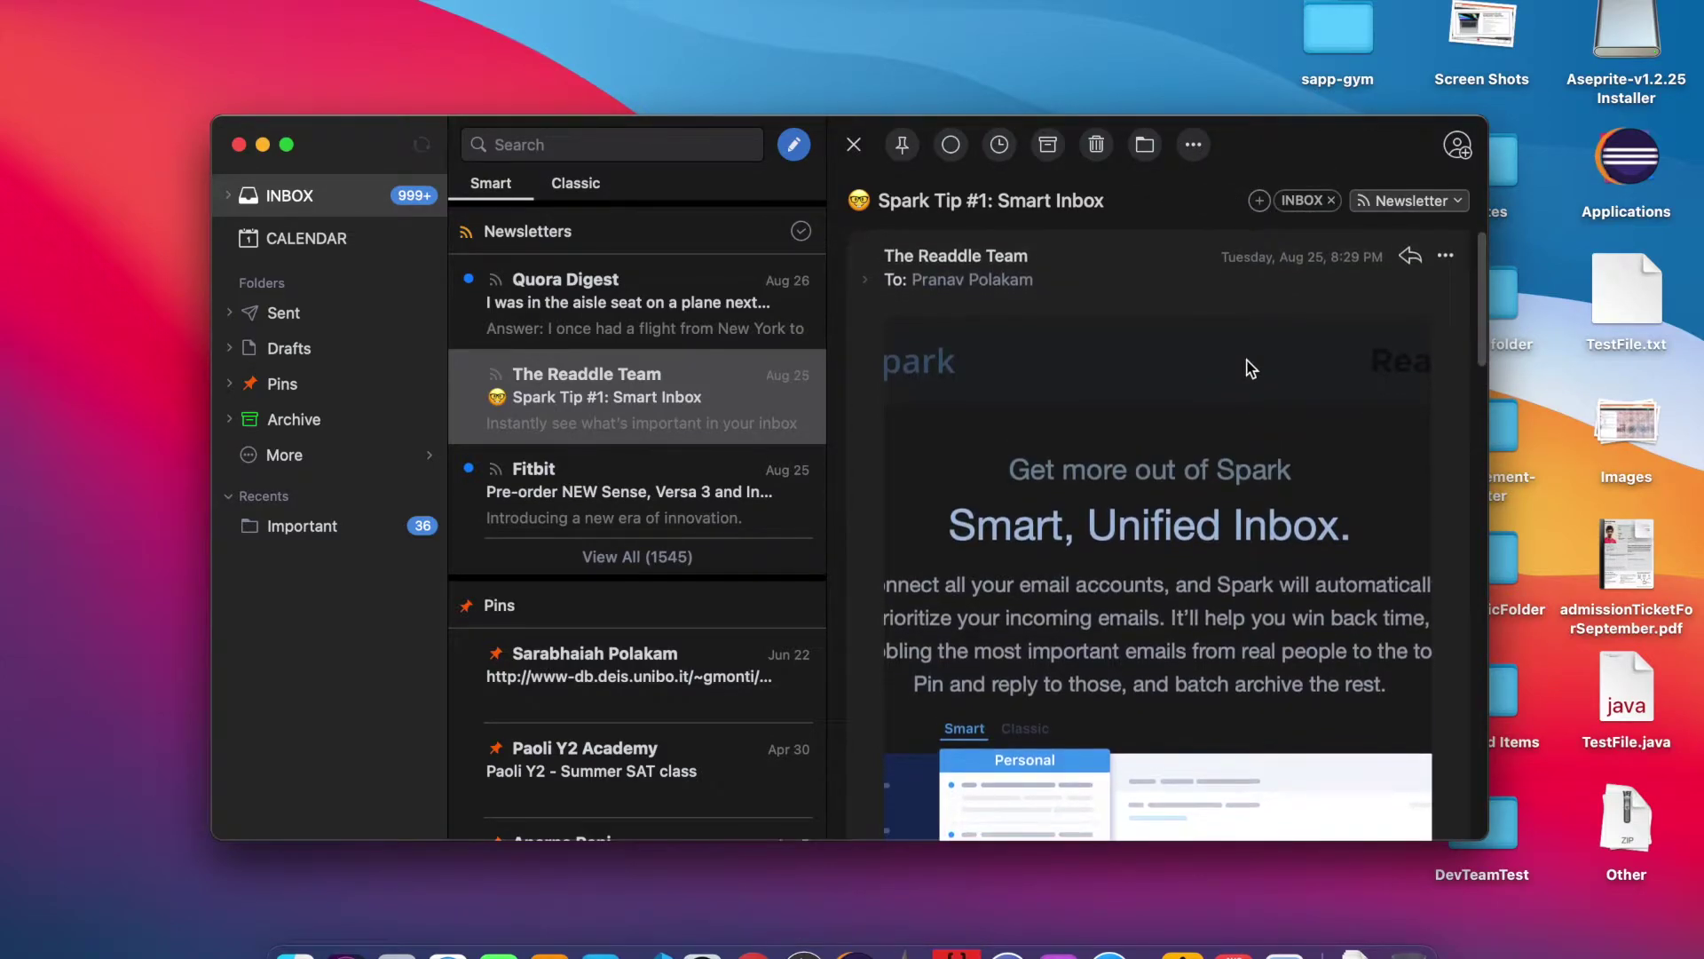
# Step: Browse the label and category choices, keeping the email categorised as Newsletter
pyautogui.click(1259, 201)
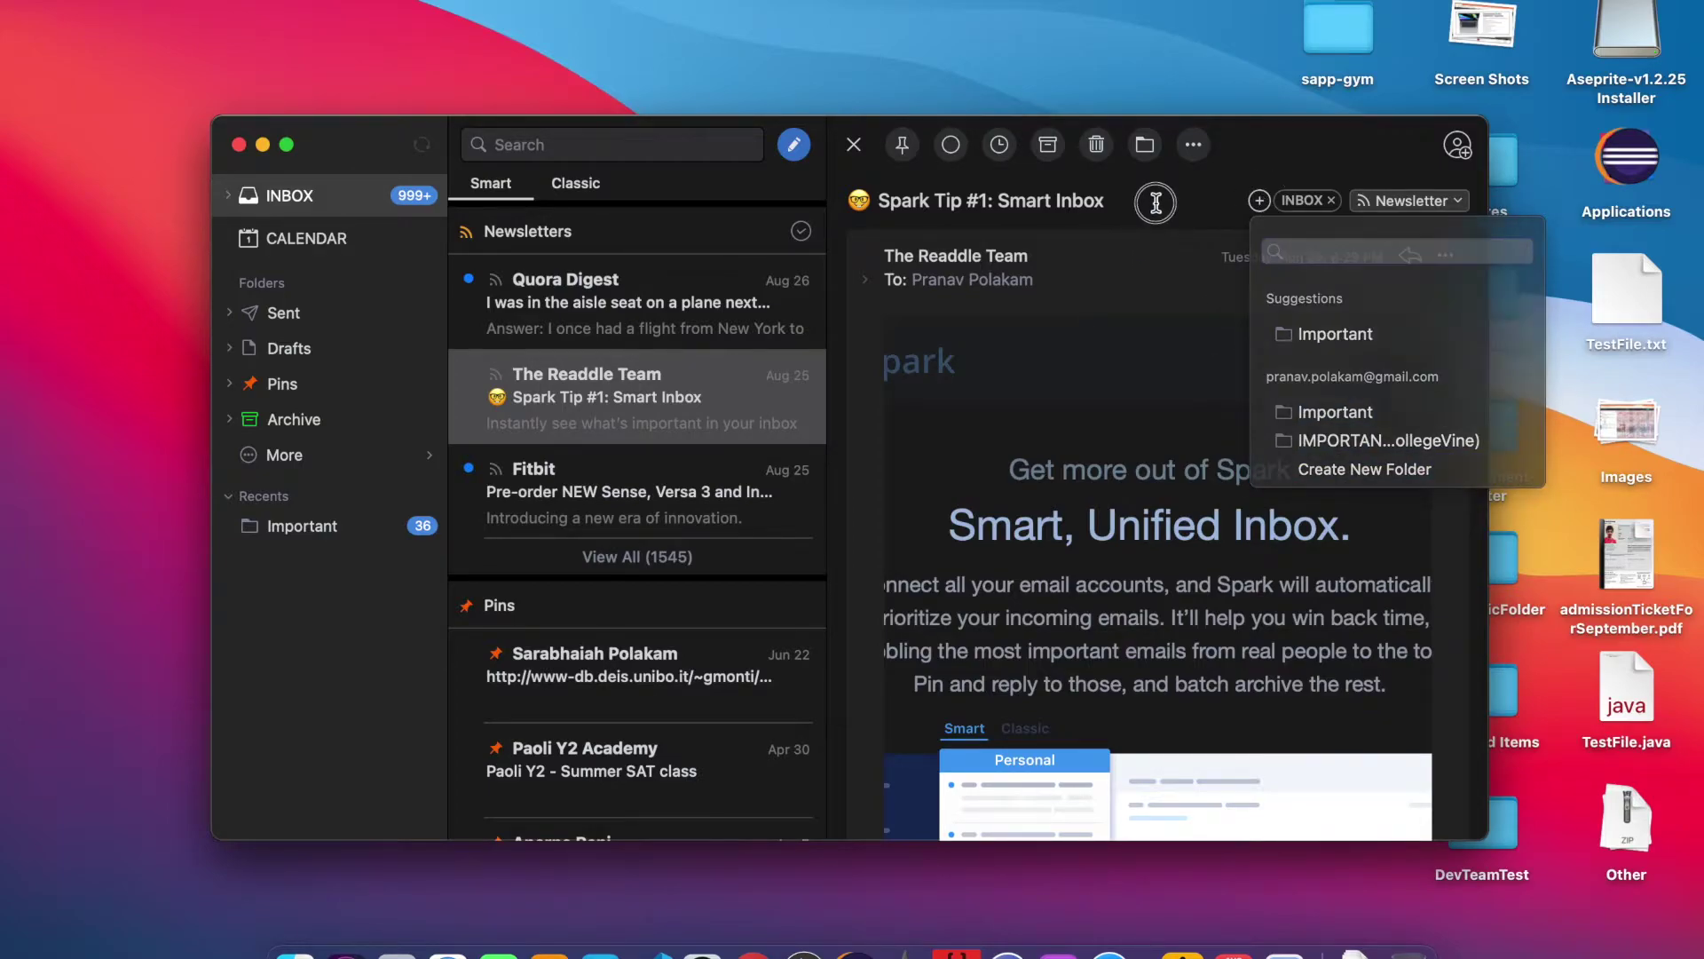
pyautogui.click(1395, 202)
pyautogui.click(1395, 202)
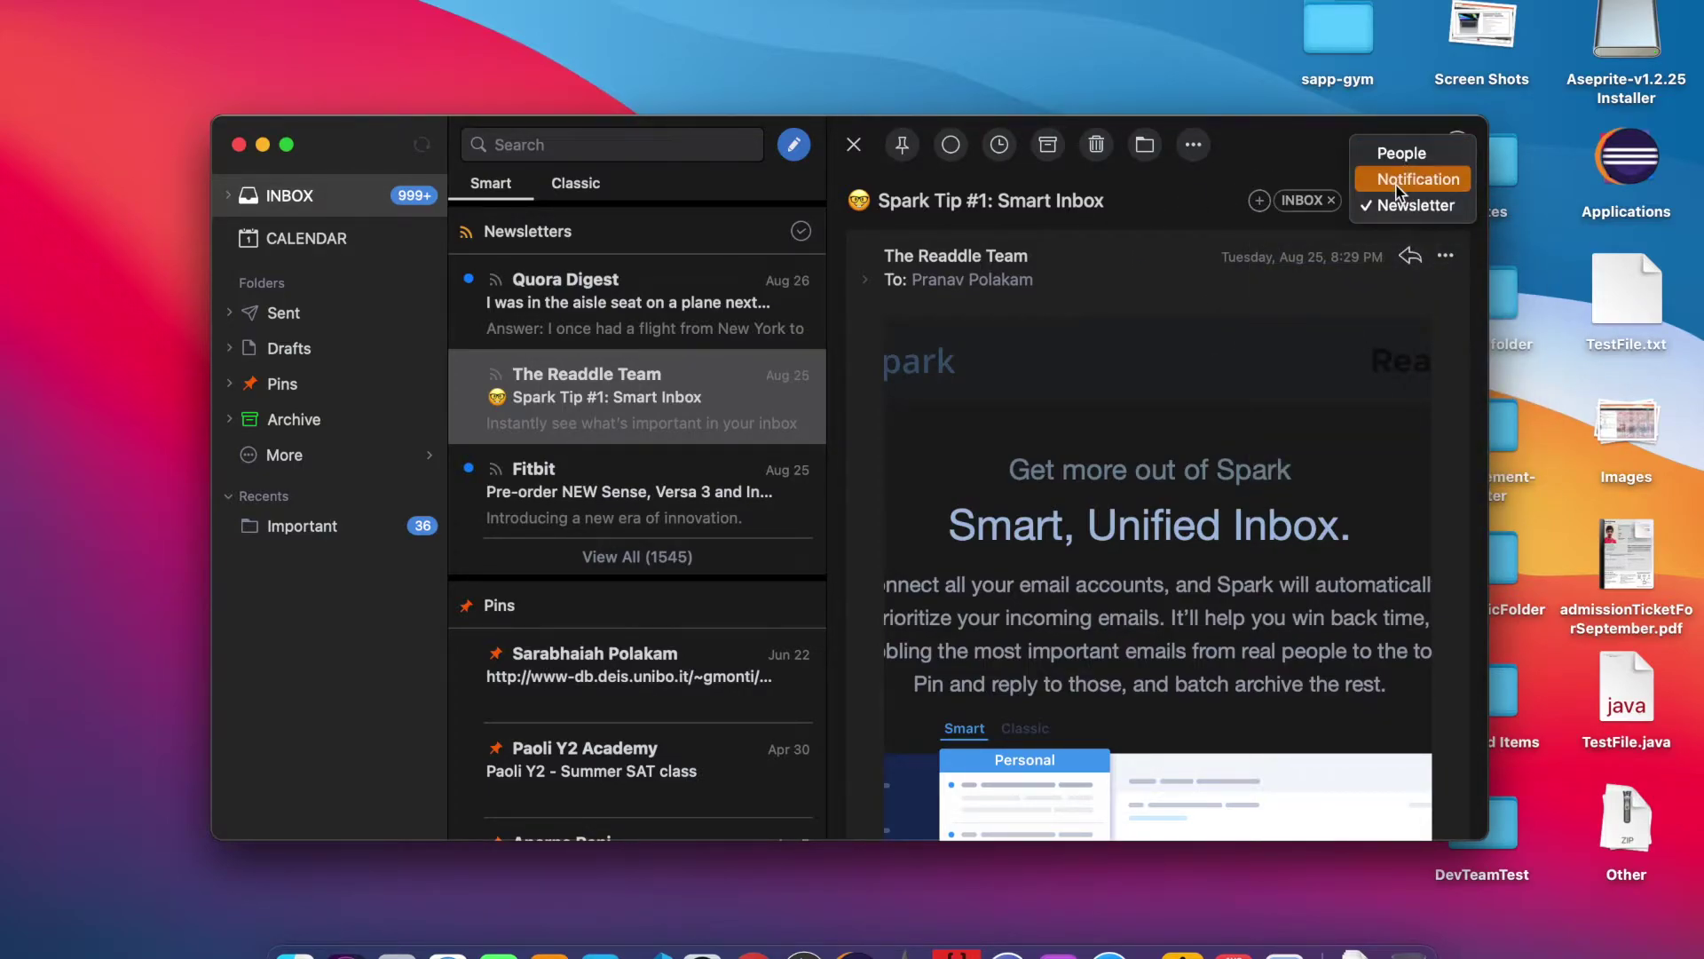
pyautogui.click(1398, 203)
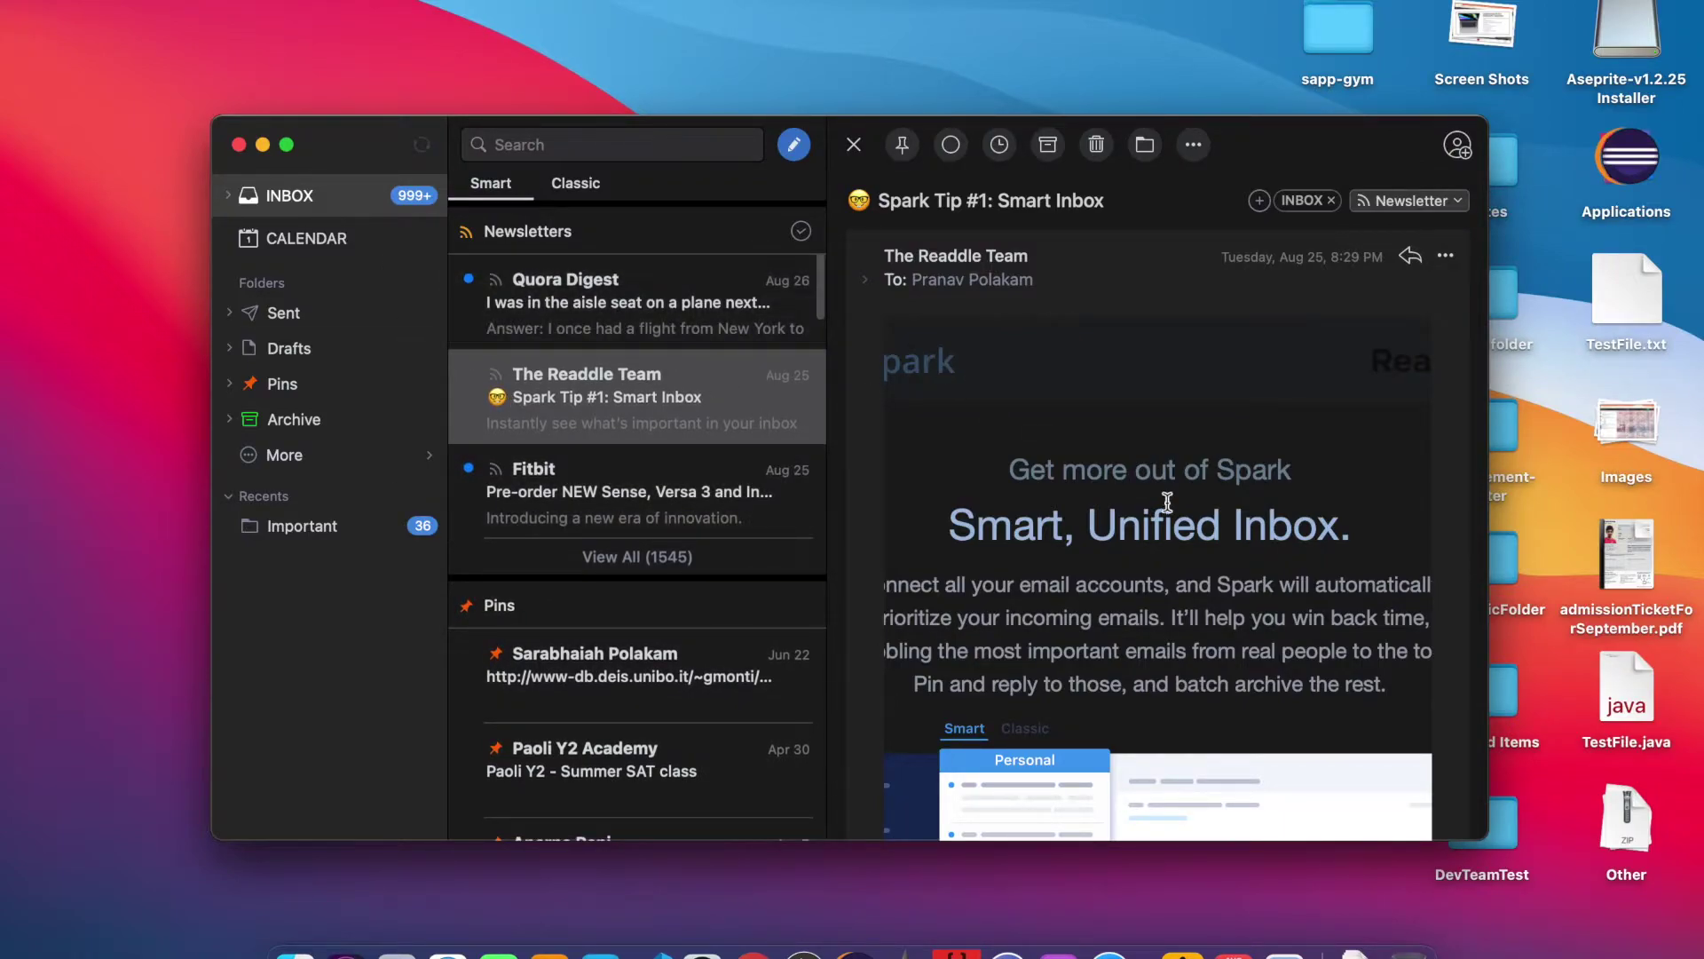
pyautogui.scroll(2, 1170, 494)
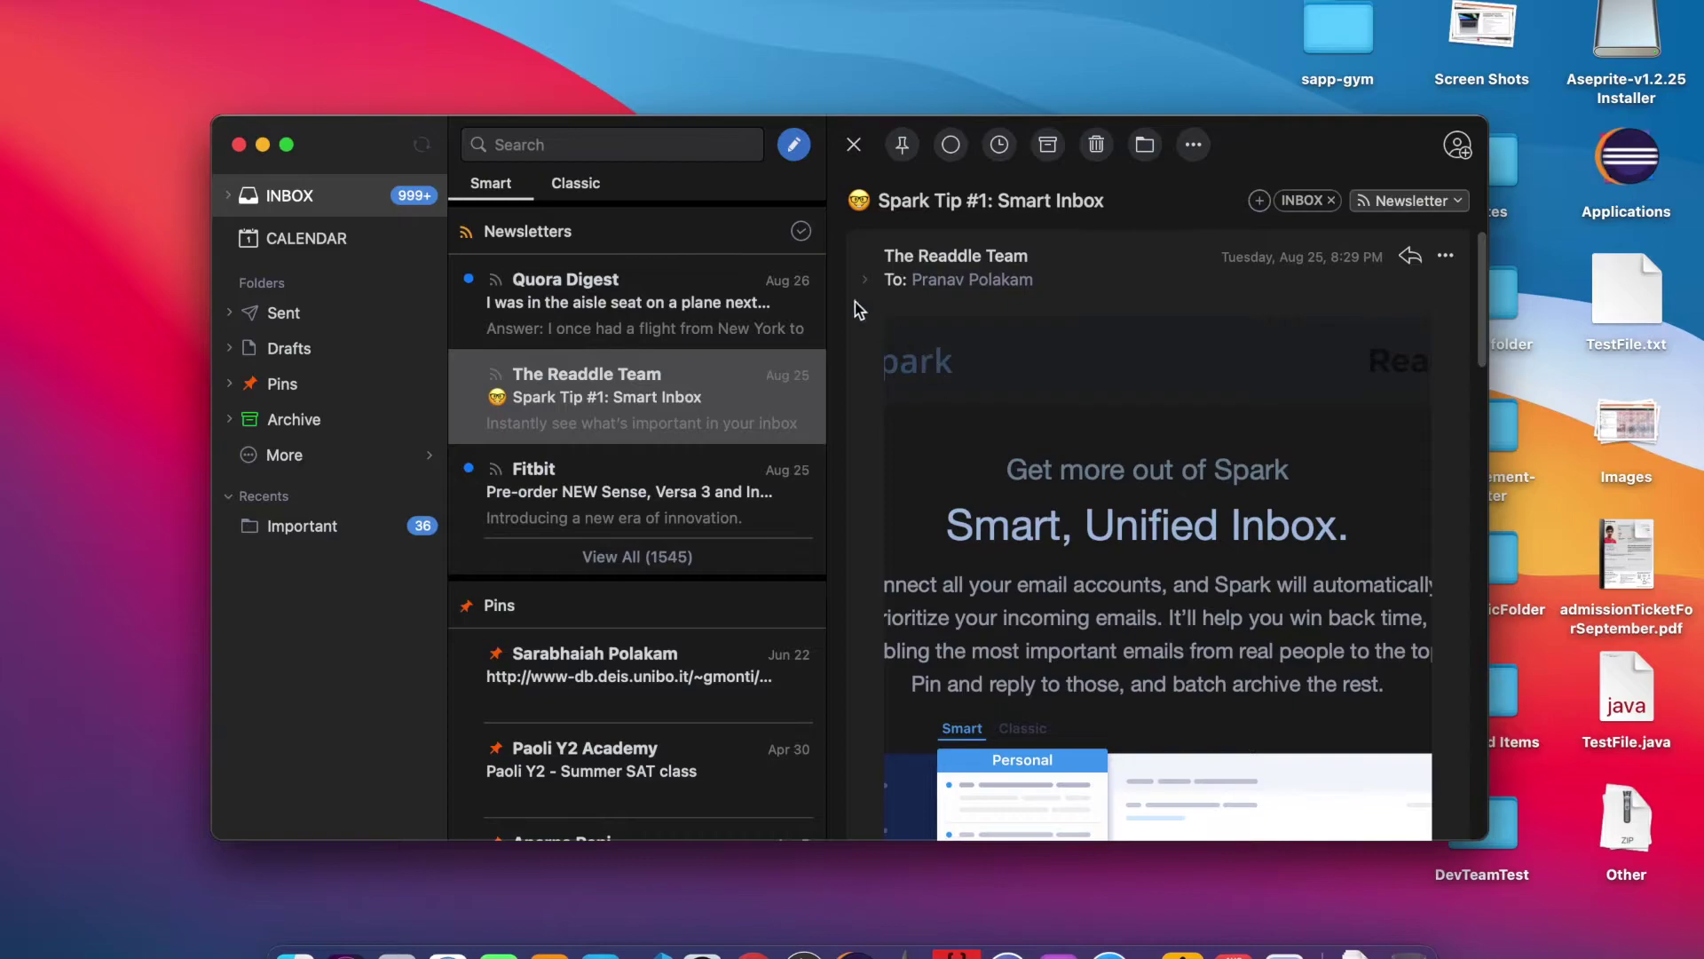
# Step: Switch the inbox briefly to the classic list, then back to the Smart grouped view
pyautogui.click(594, 184)
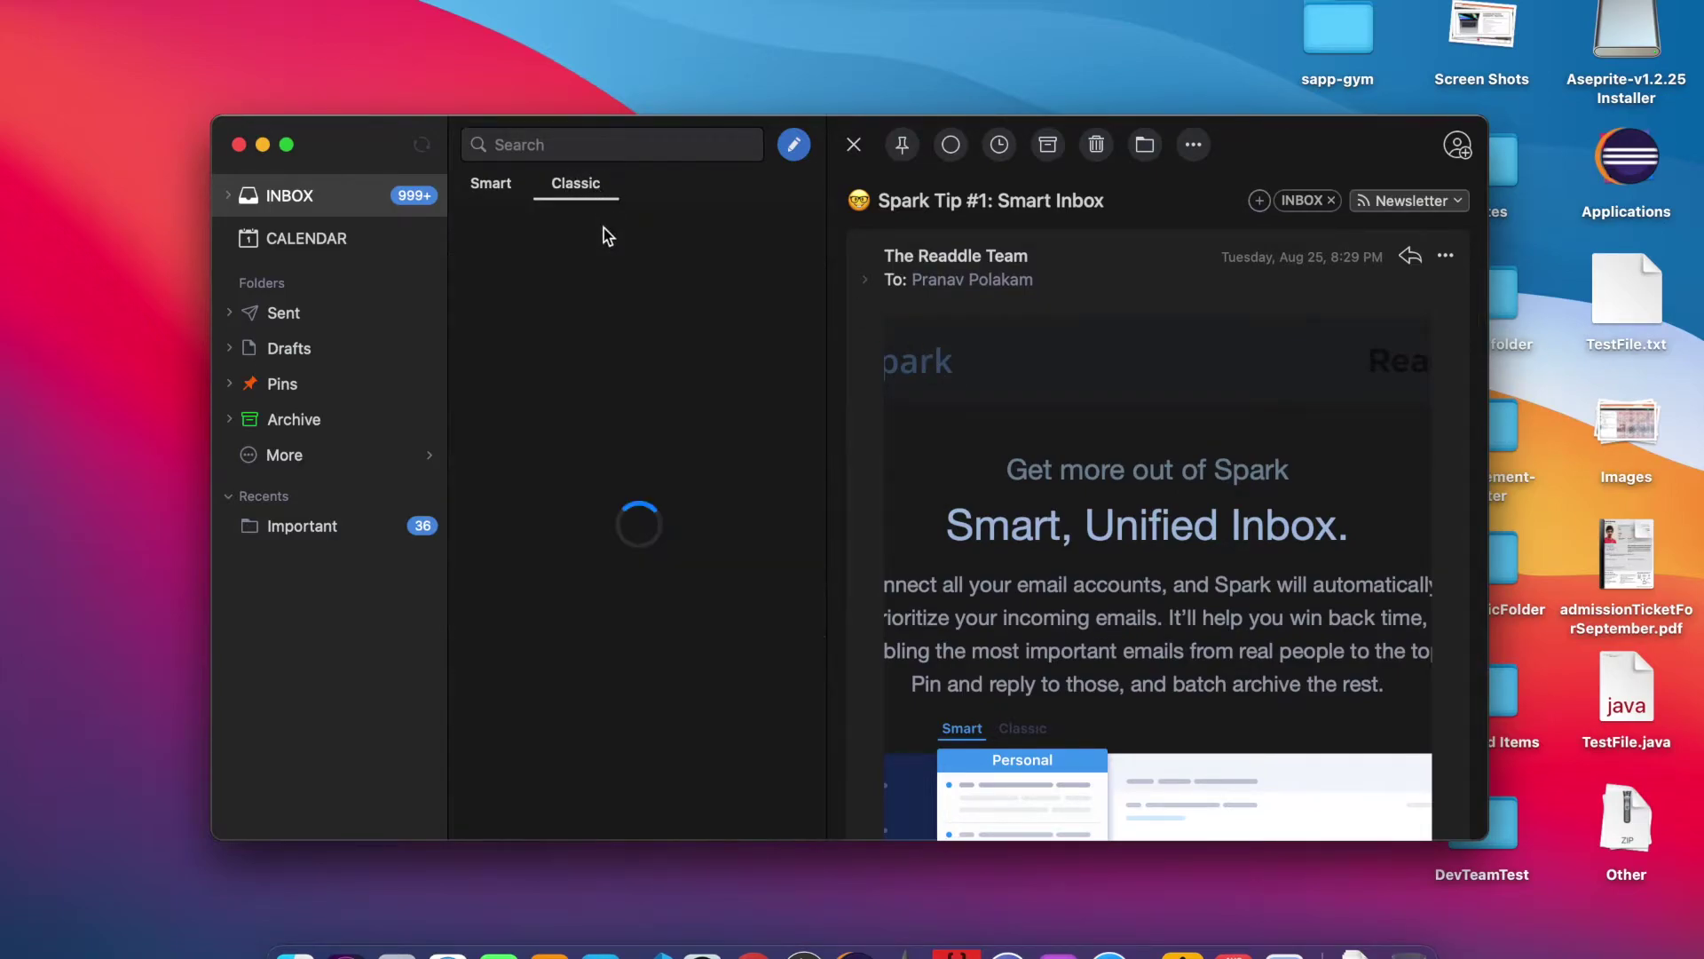
pyautogui.scroll(-5, 605, 400)
pyautogui.scroll(5, 610, 404)
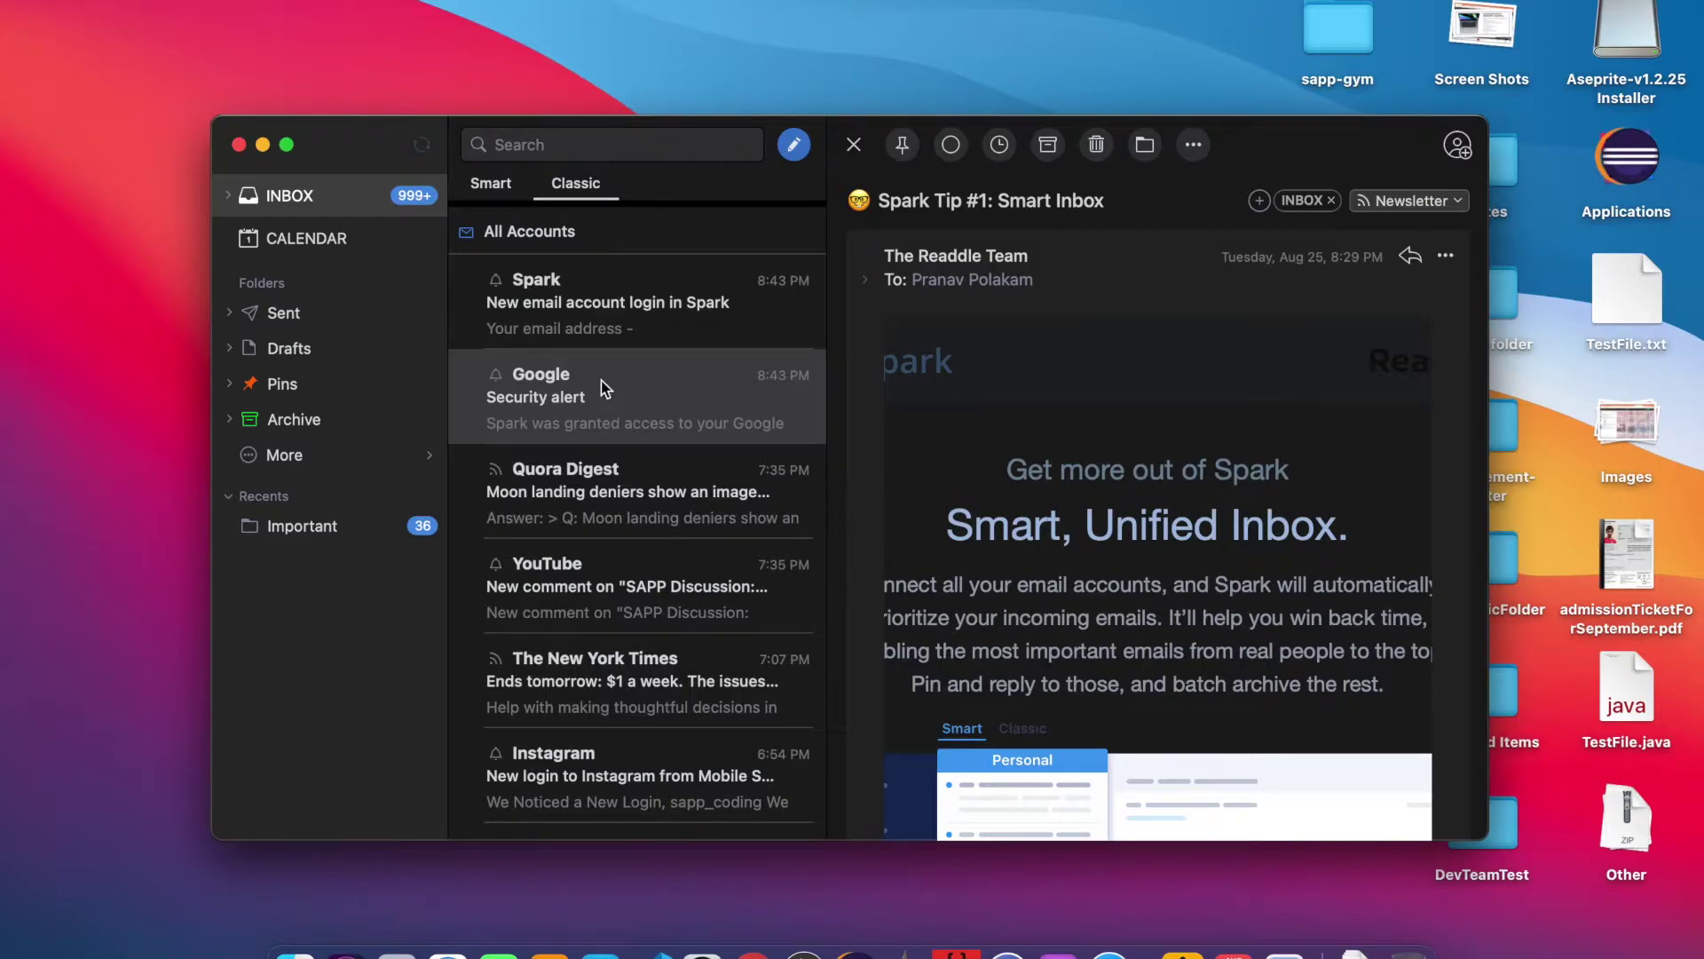
pyautogui.click(518, 184)
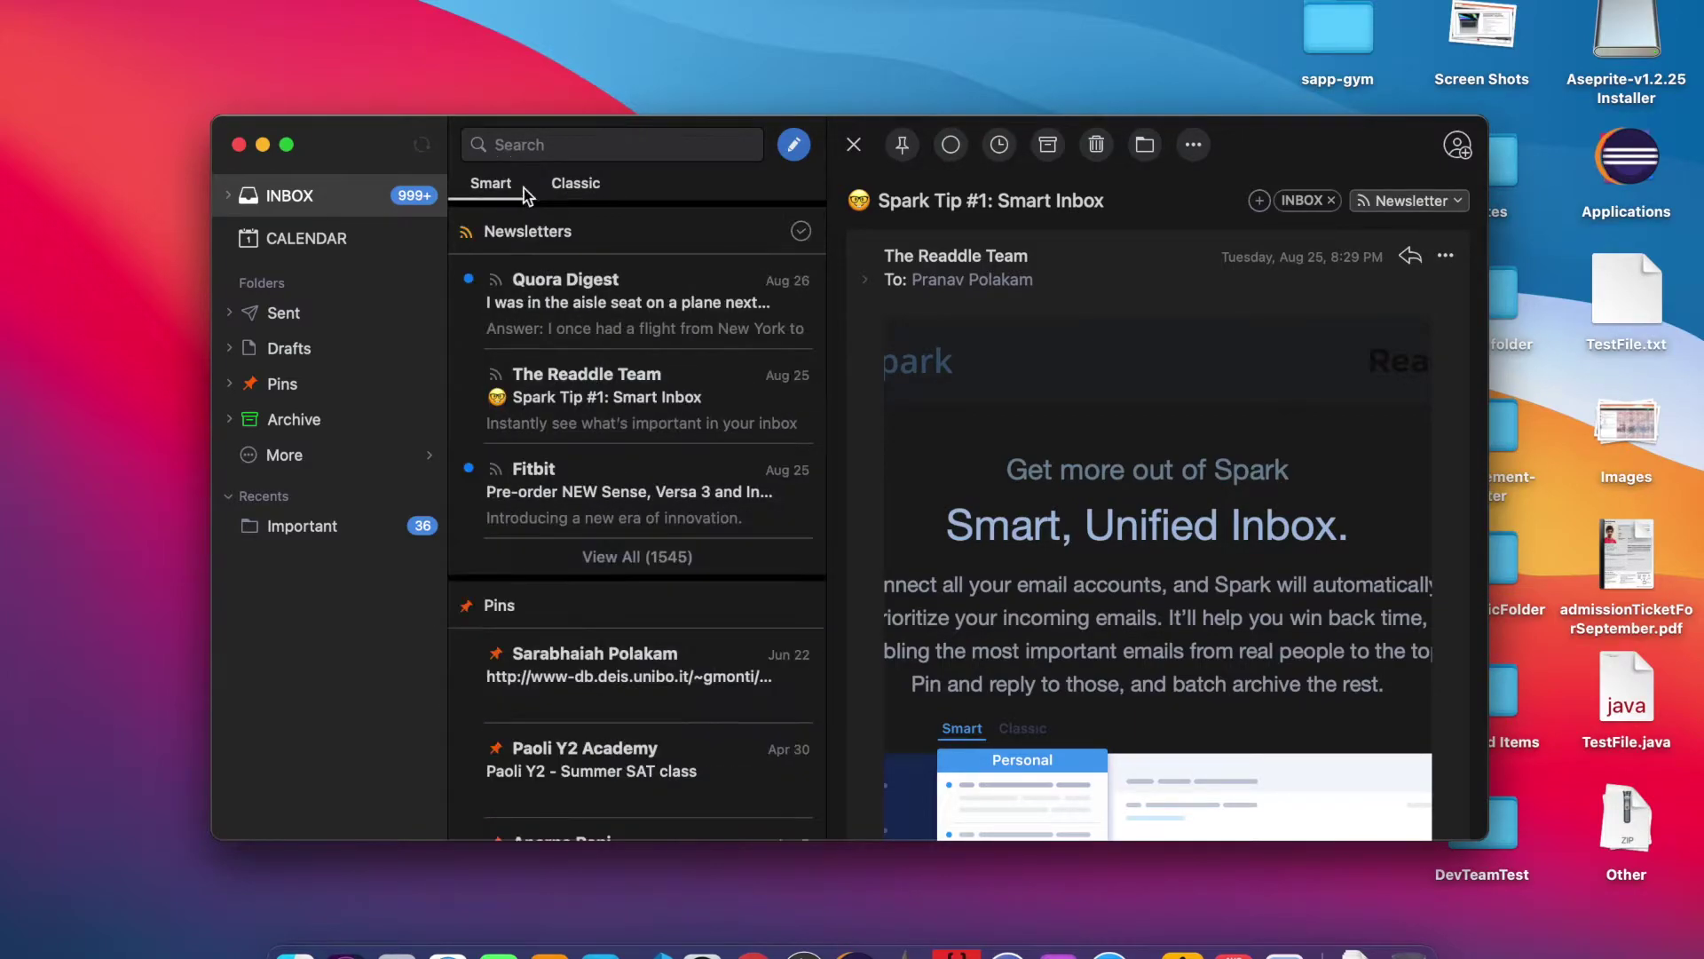
pyautogui.scroll(2, 658, 317)
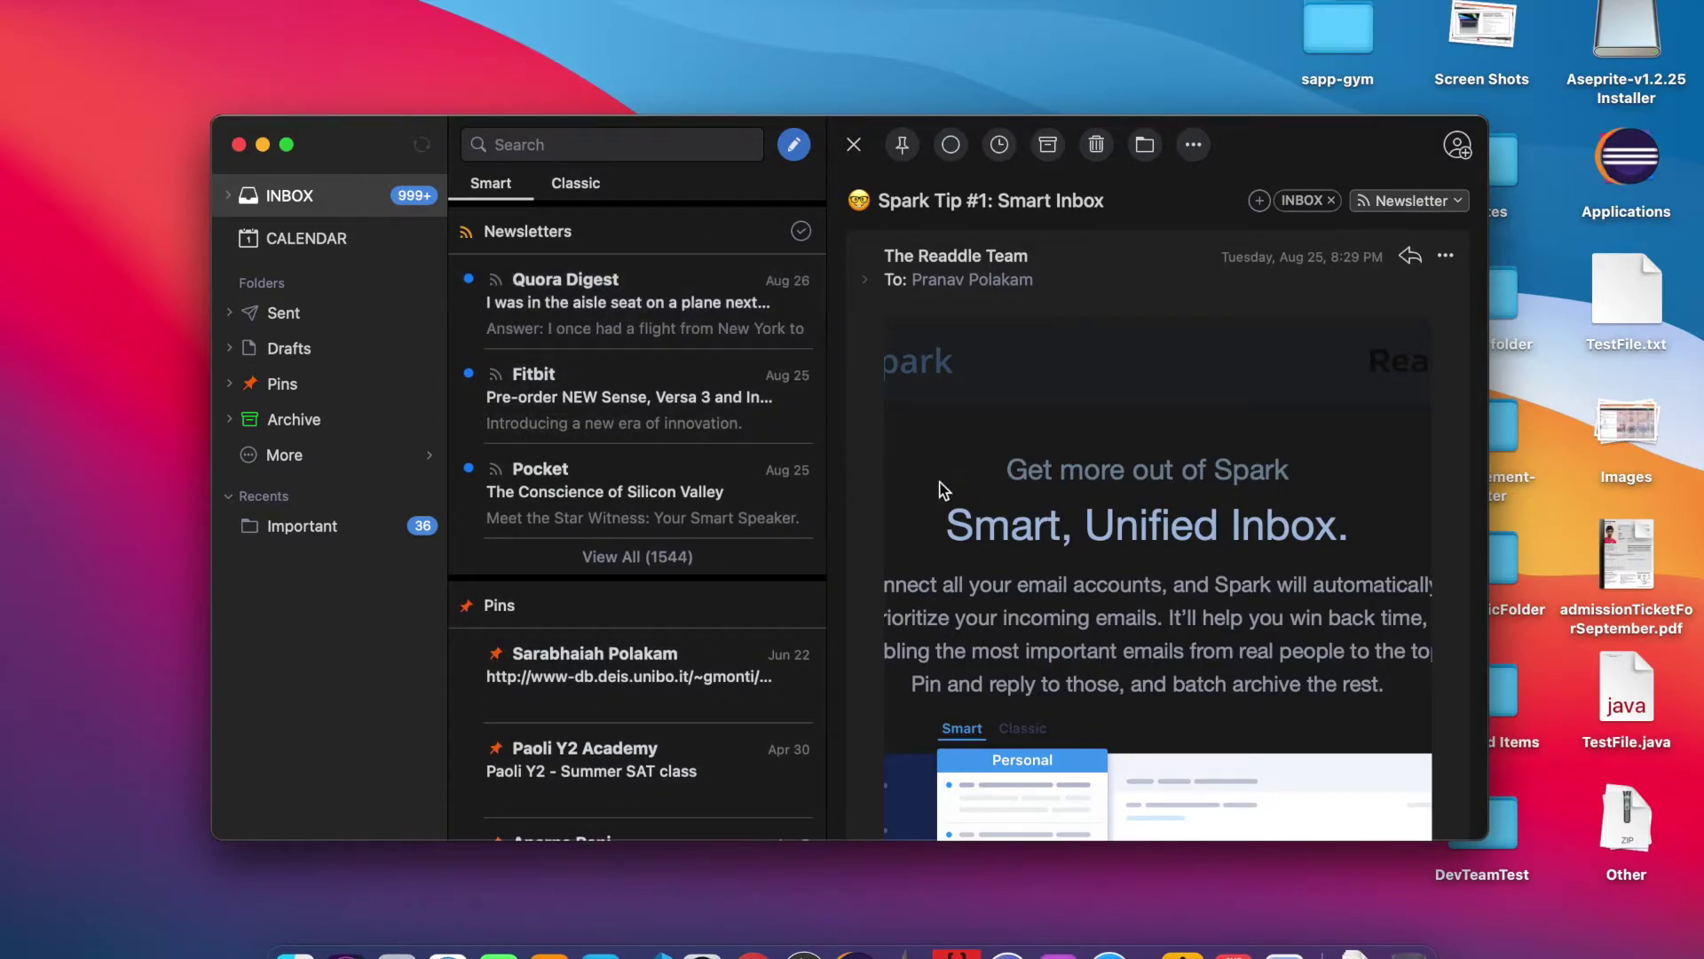
pyautogui.scroll(-10, 652, 345)
pyautogui.scroll(12, 652, 345)
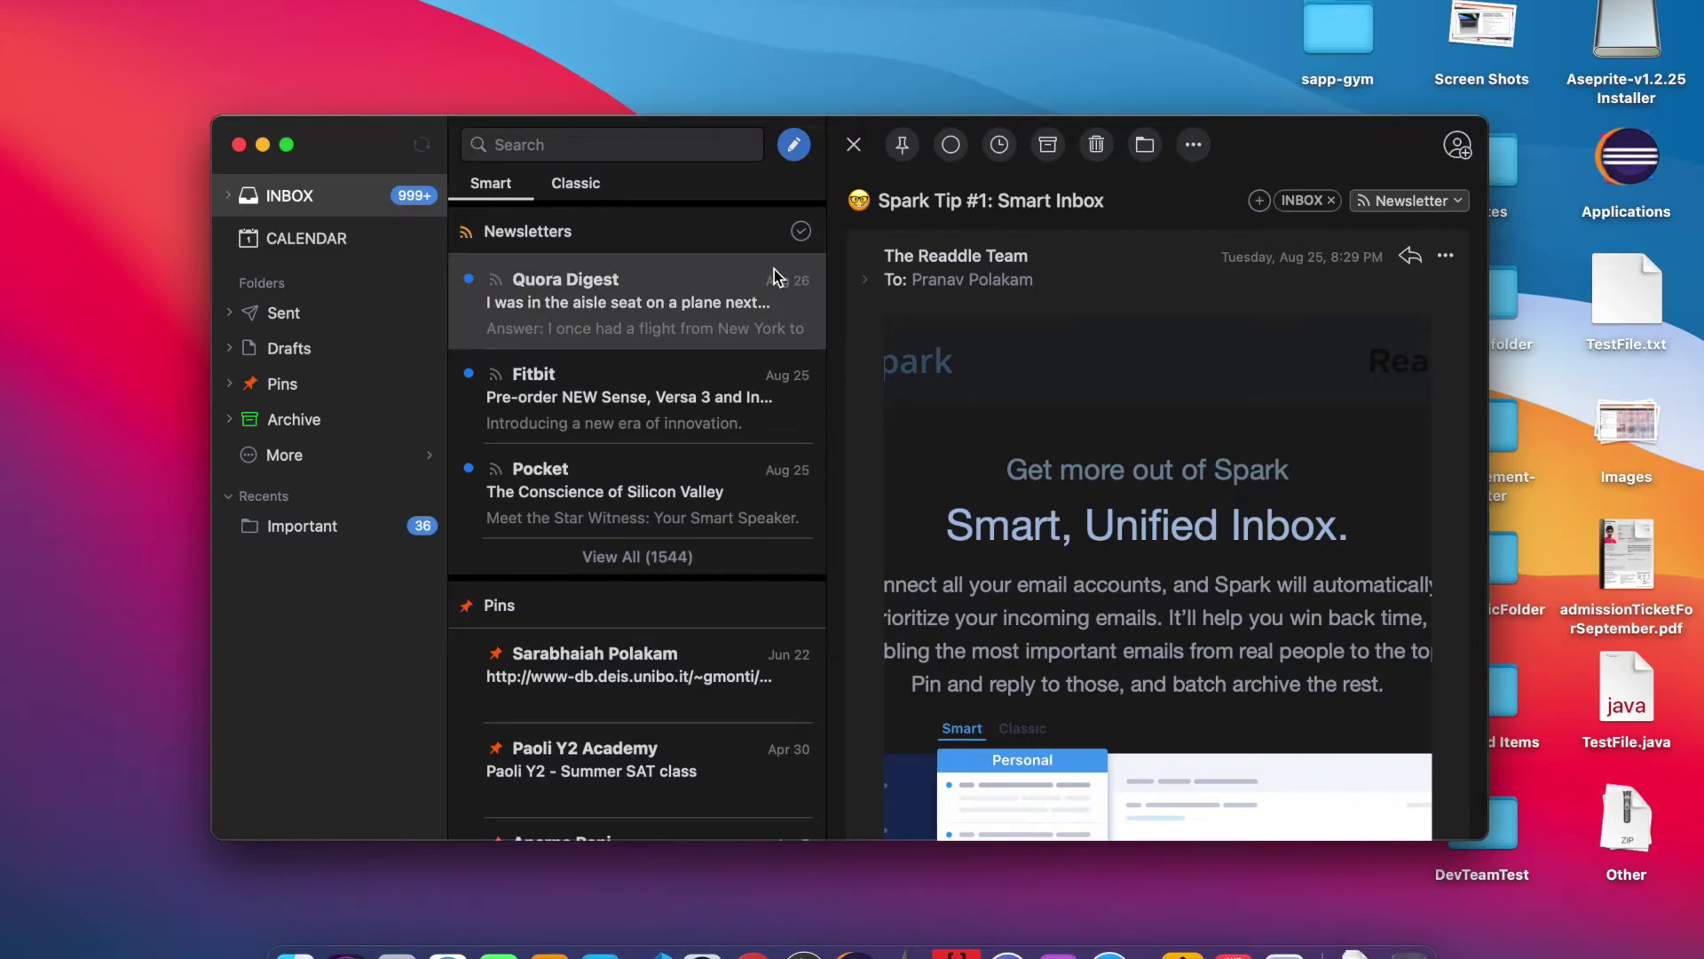
pyautogui.press('super+comma')
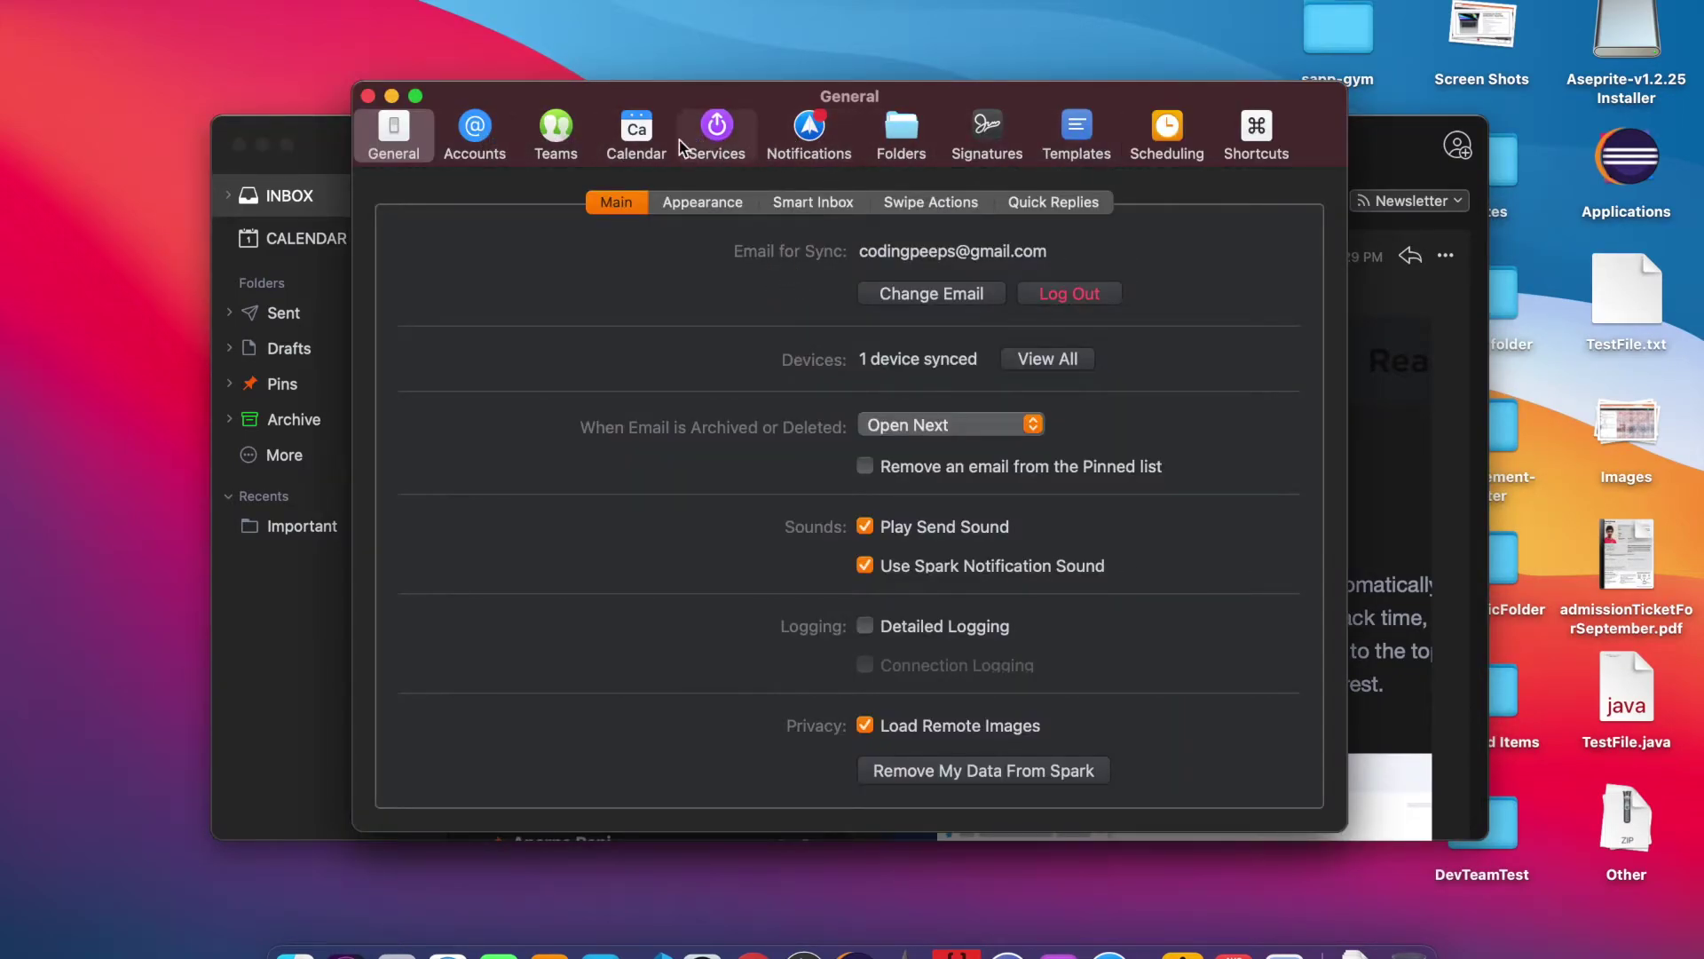
pyautogui.click(699, 203)
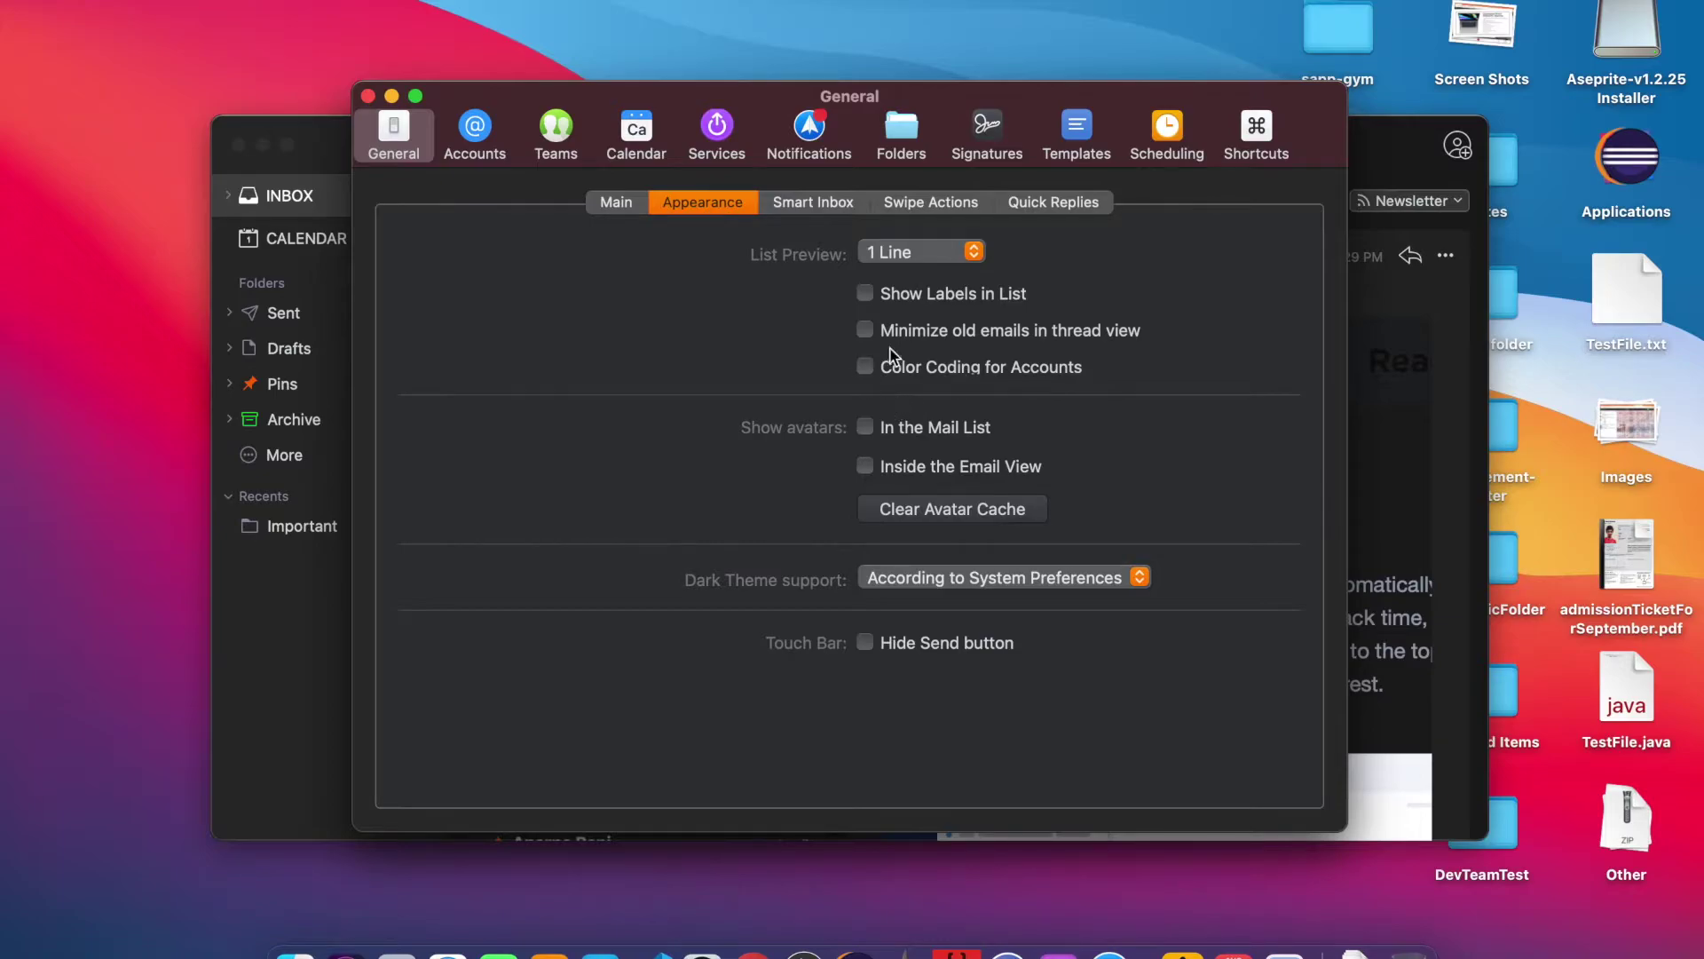
pyautogui.click(366, 95)
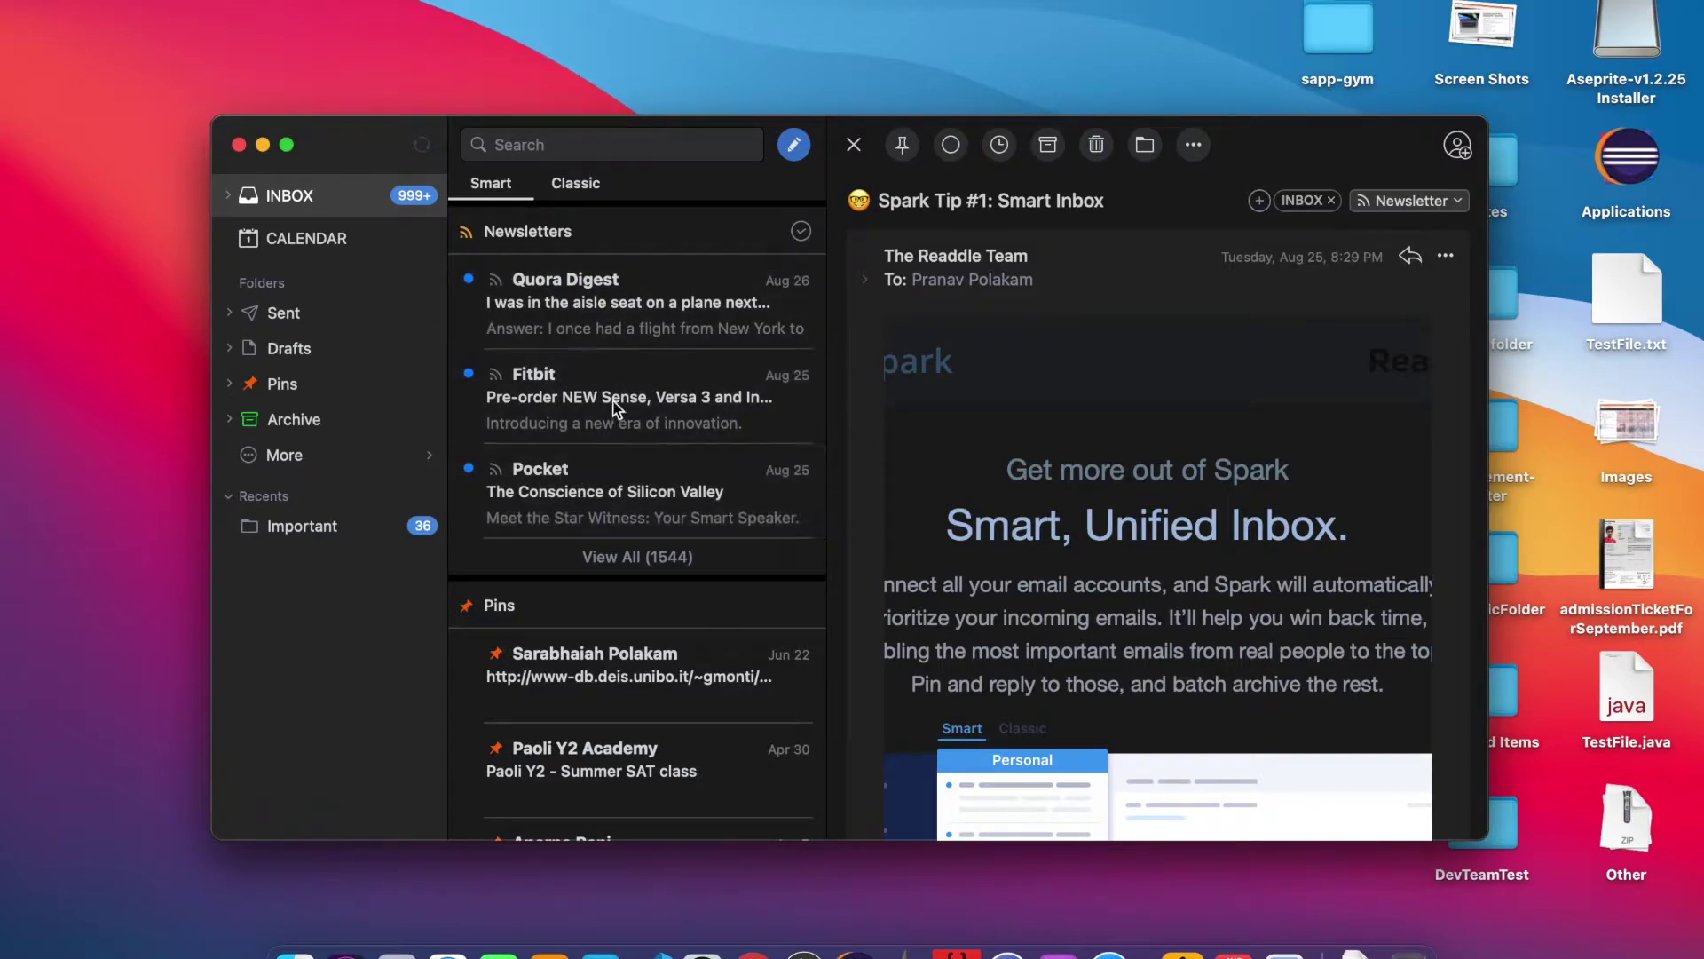
pyautogui.scroll(-5, 615, 474)
pyautogui.scroll(5, 616, 474)
pyautogui.scroll(-1, 692, 631)
pyautogui.scroll(1, 692, 631)
# Step: Start a new message and add Cc and Bcc recipient rows
pyautogui.click(802, 153)
pyautogui.press('super+w')
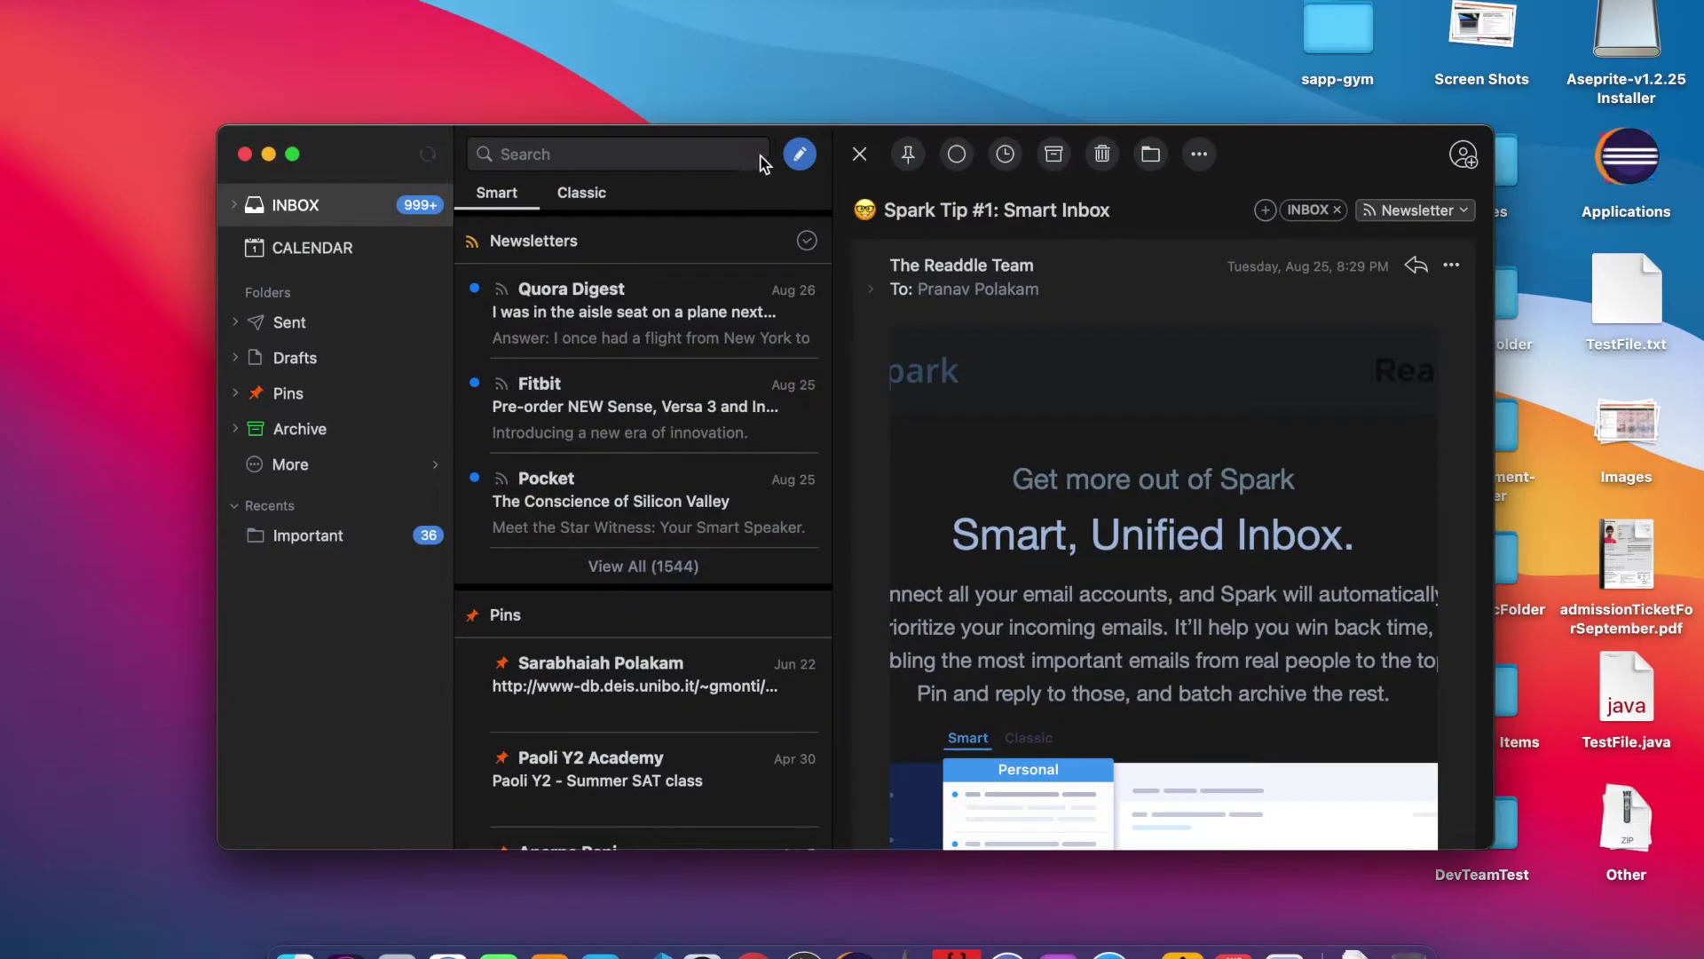
pyautogui.press('super+n')
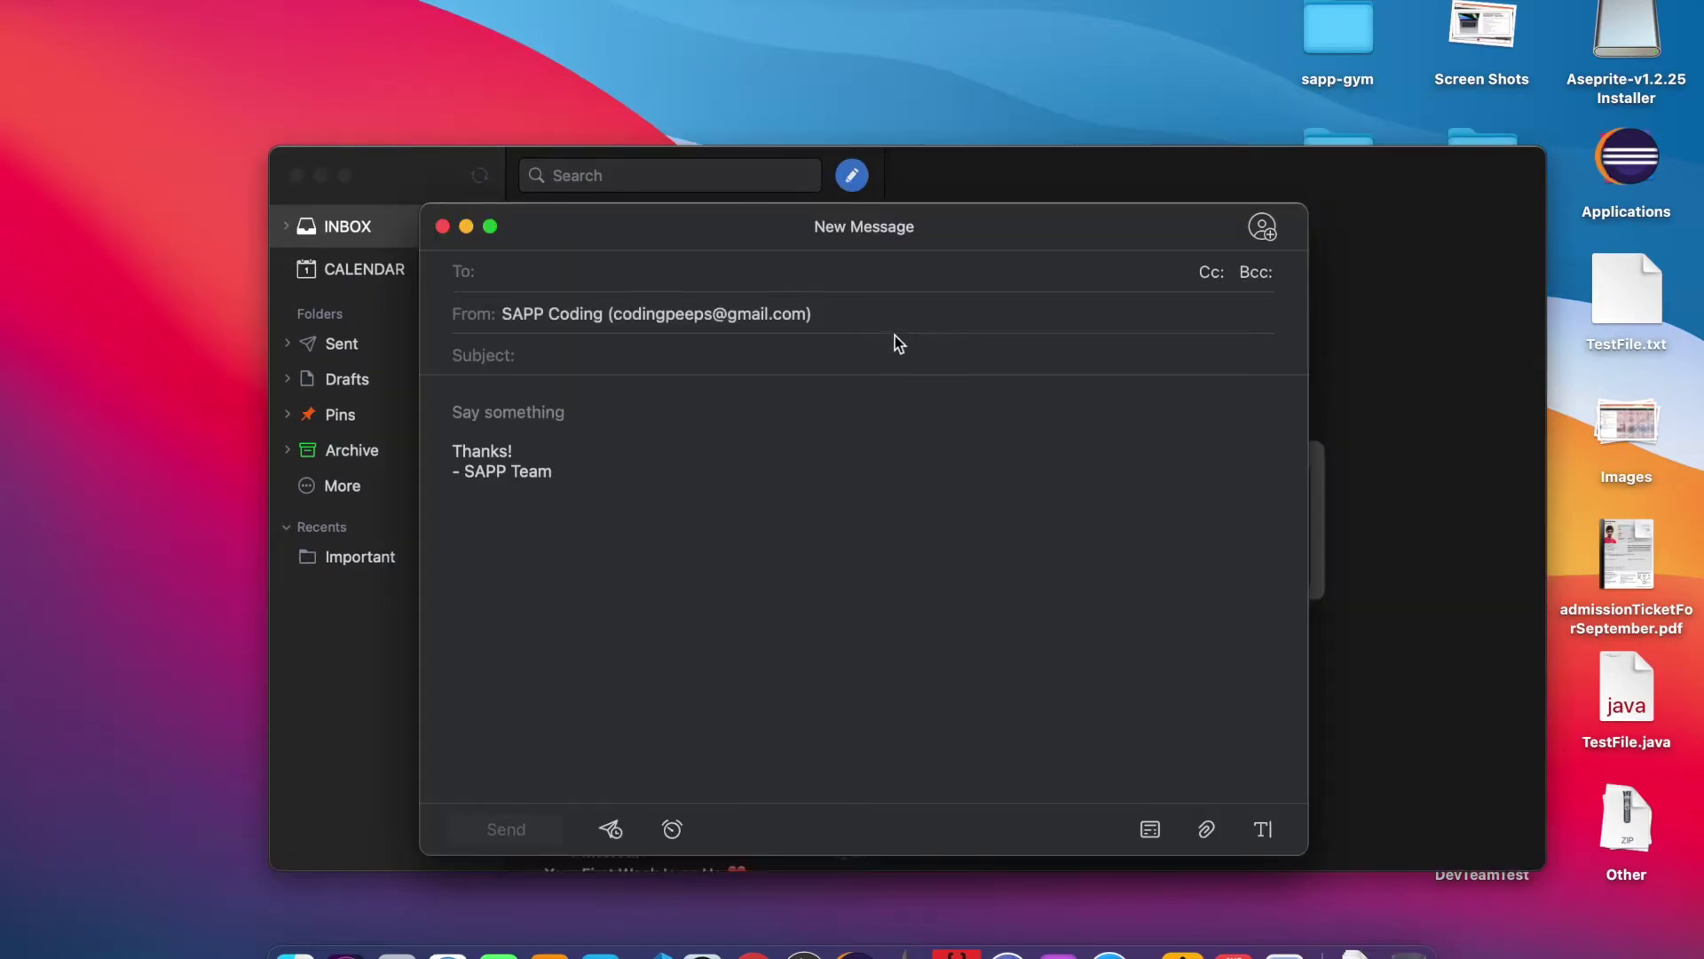
pyautogui.click(1210, 272)
pyautogui.click(1254, 271)
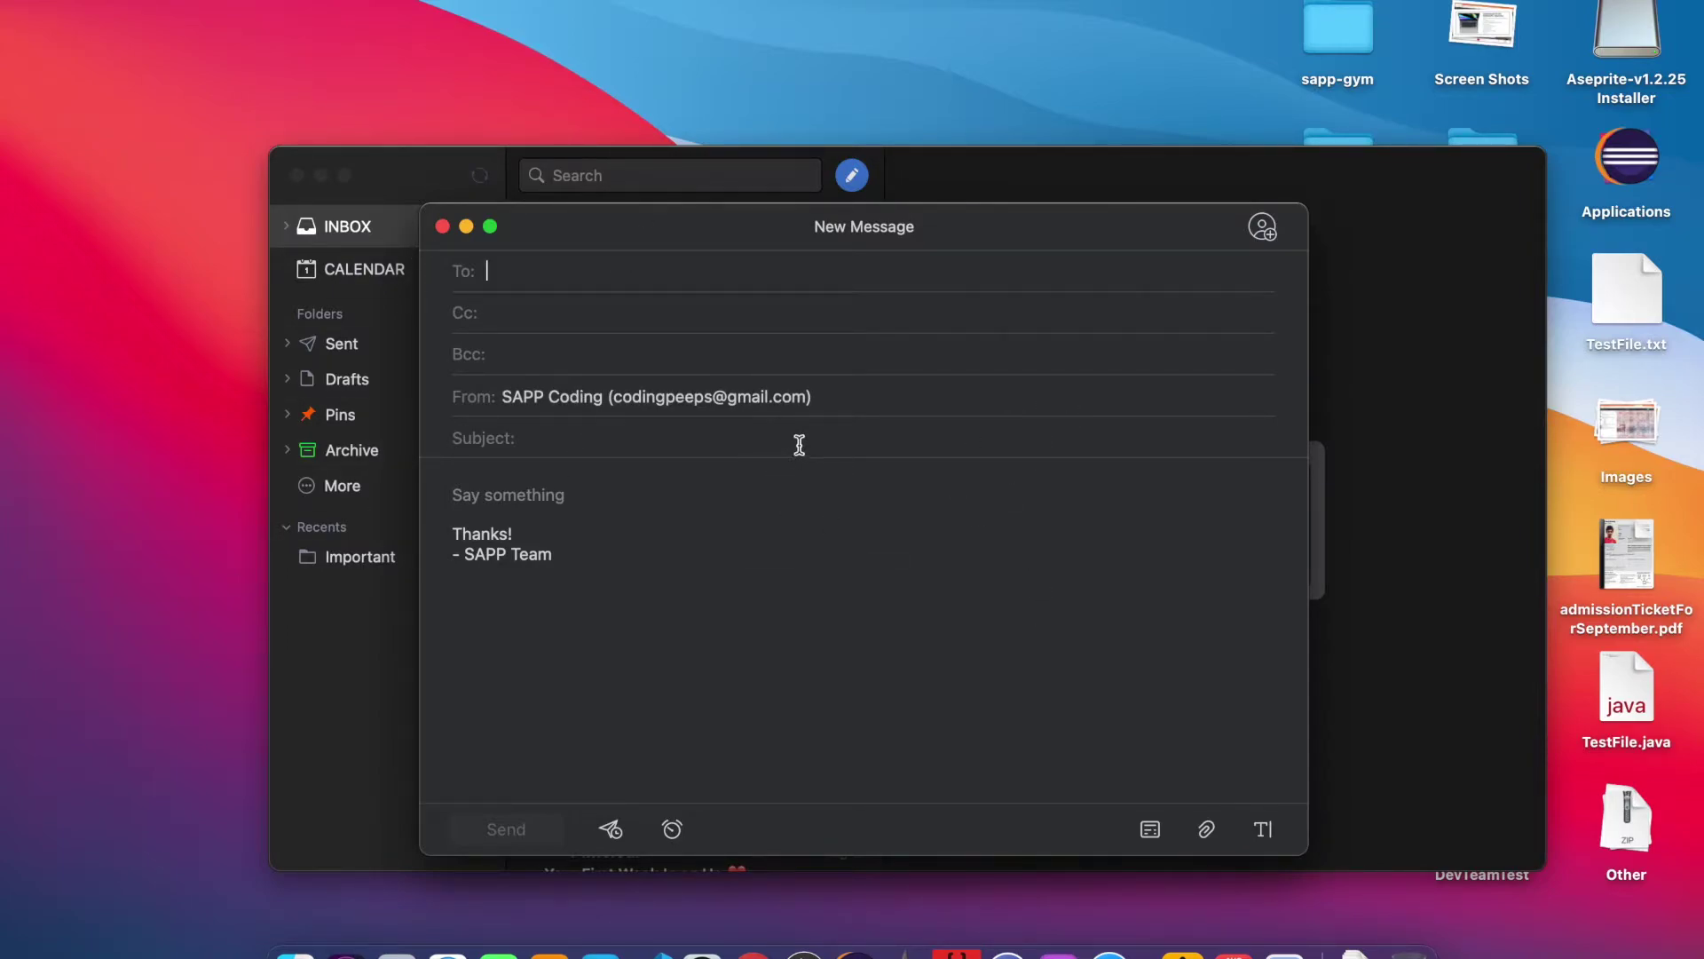
# Step: Set the other account as sender and show the Share and Discuss Email info
pyautogui.click(780, 392)
pyautogui.click(780, 391)
pyautogui.click(1268, 230)
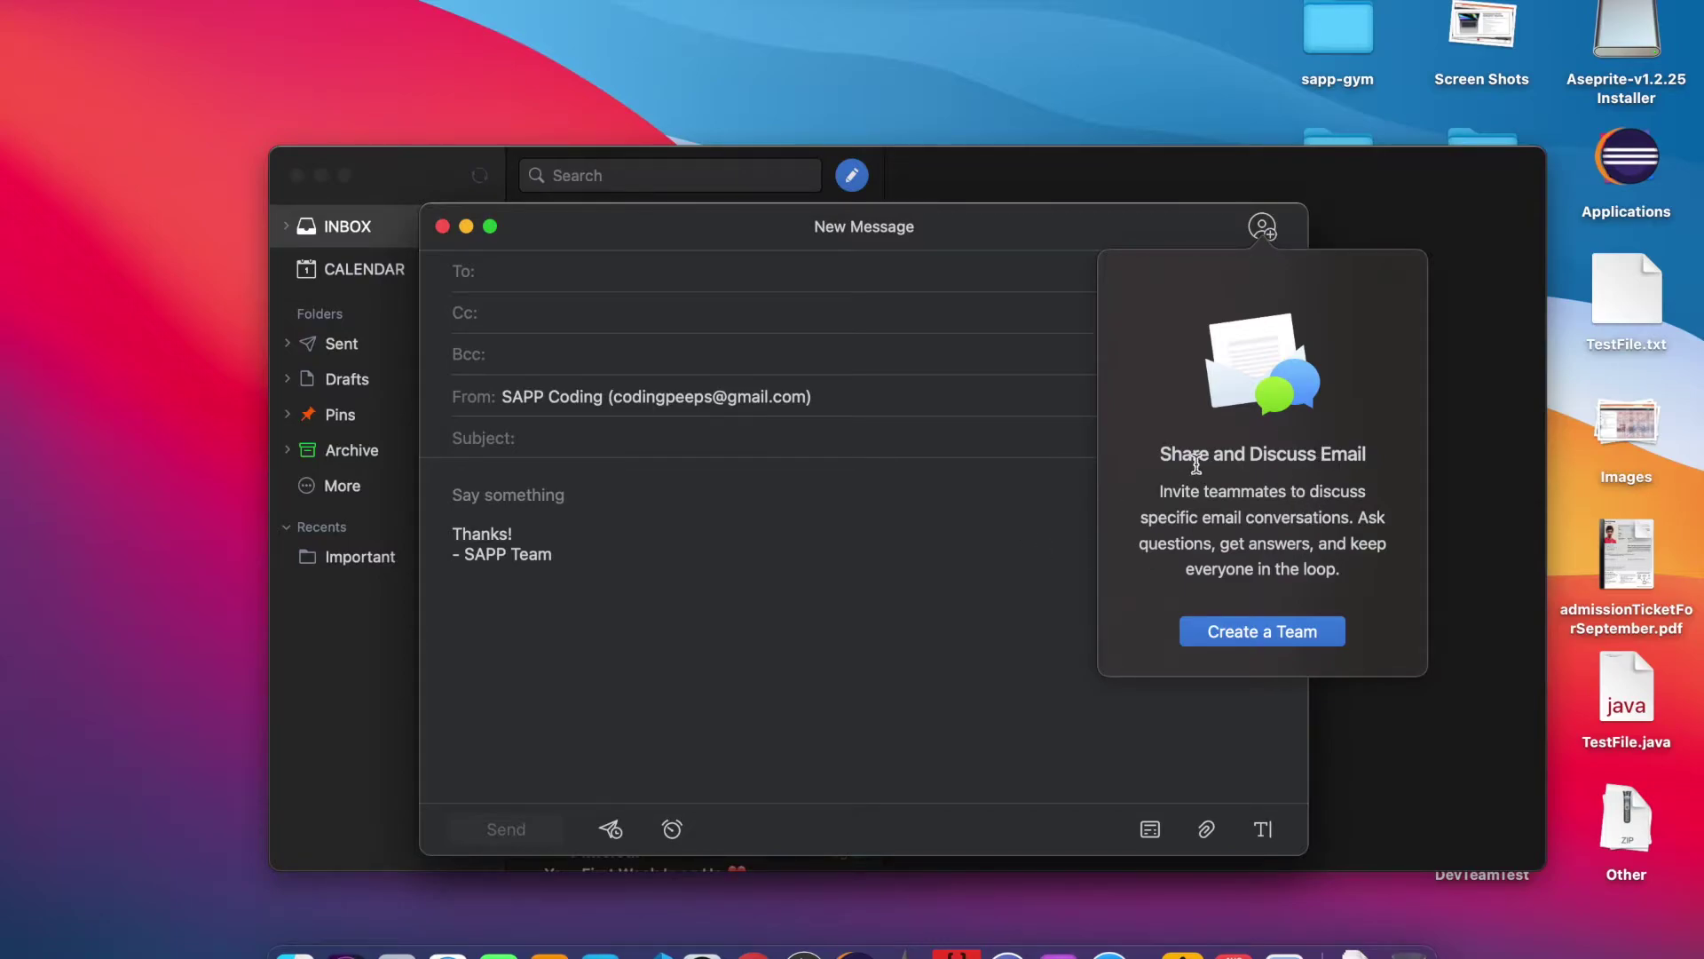
pyautogui.click(1277, 536)
# Step: Close the team-sharing info card and place the caret in the draft body
pyautogui.click(1342, 571)
pyautogui.click(1258, 513)
pyautogui.click(1296, 523)
pyautogui.click(977, 474)
pyautogui.click(1265, 229)
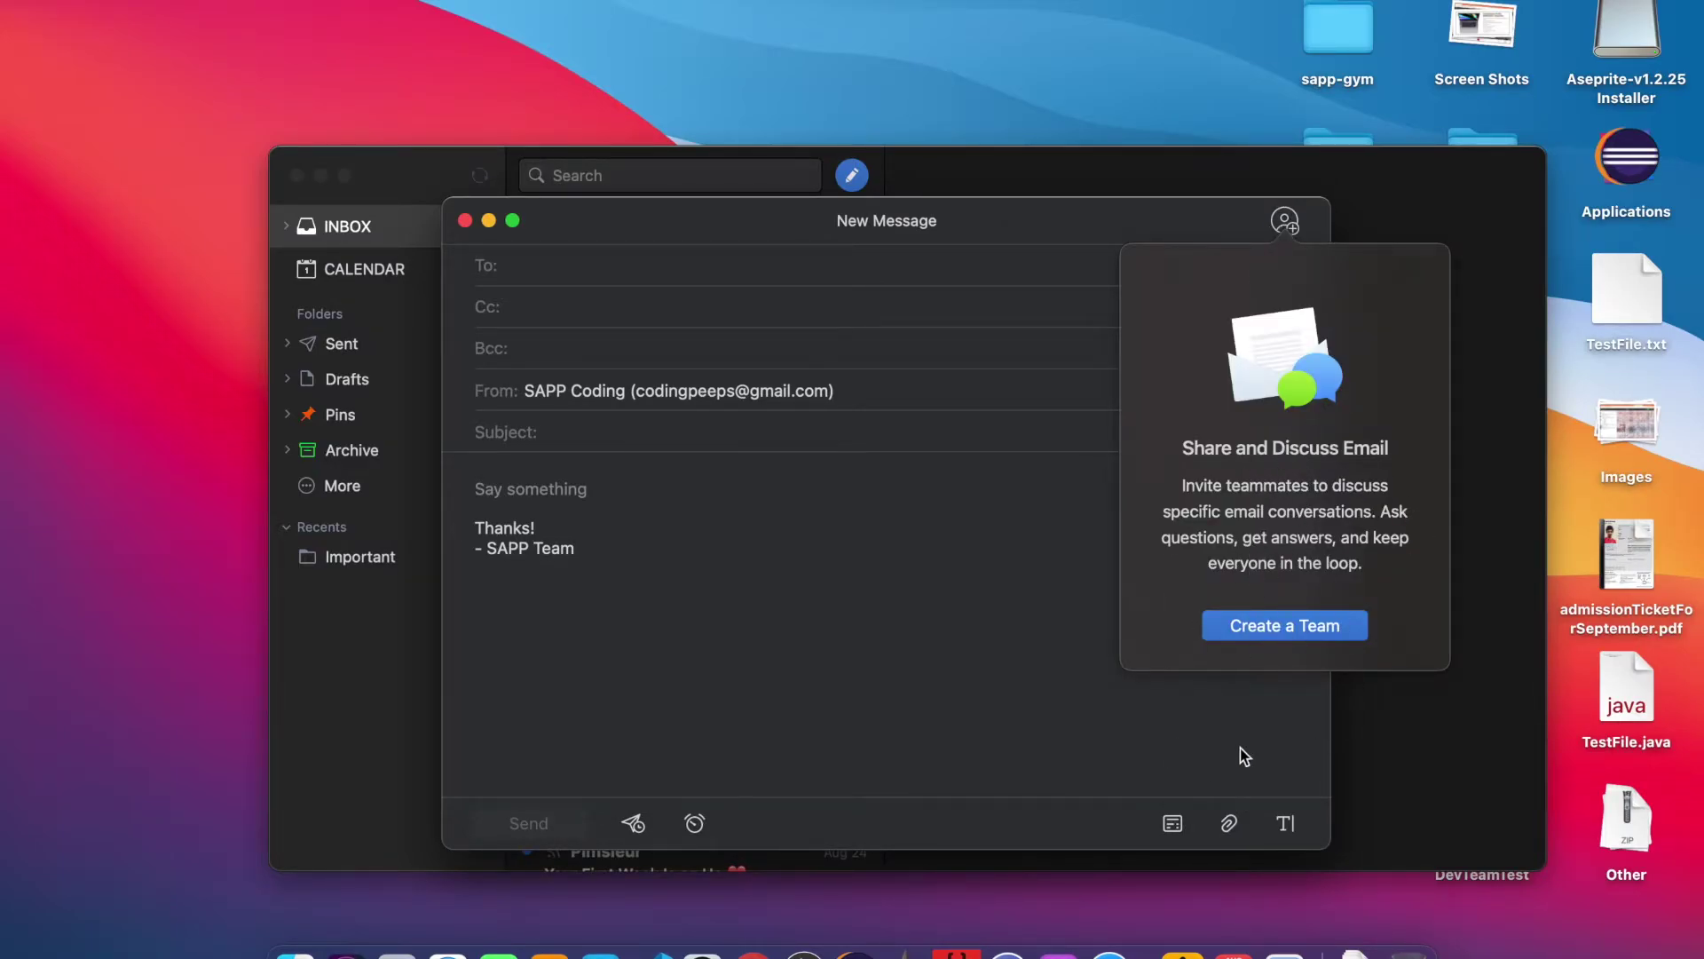
pyautogui.click(1018, 642)
pyautogui.click(1284, 221)
pyautogui.click(725, 777)
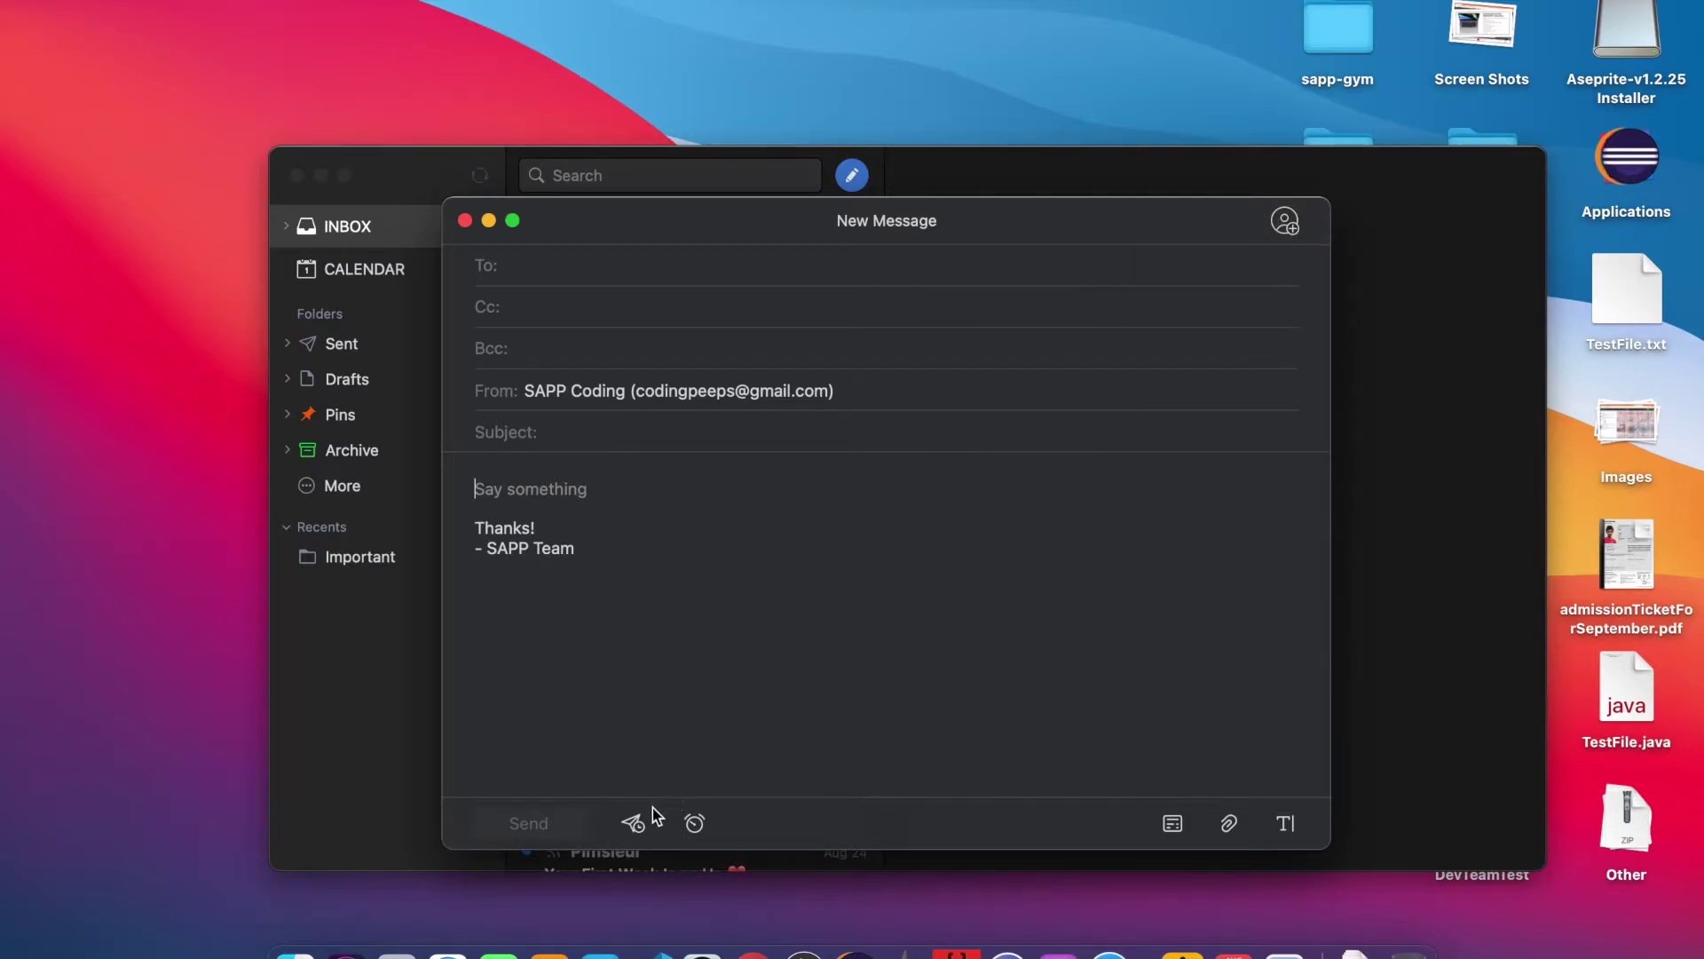
pyautogui.click(634, 822)
pyautogui.click(678, 750)
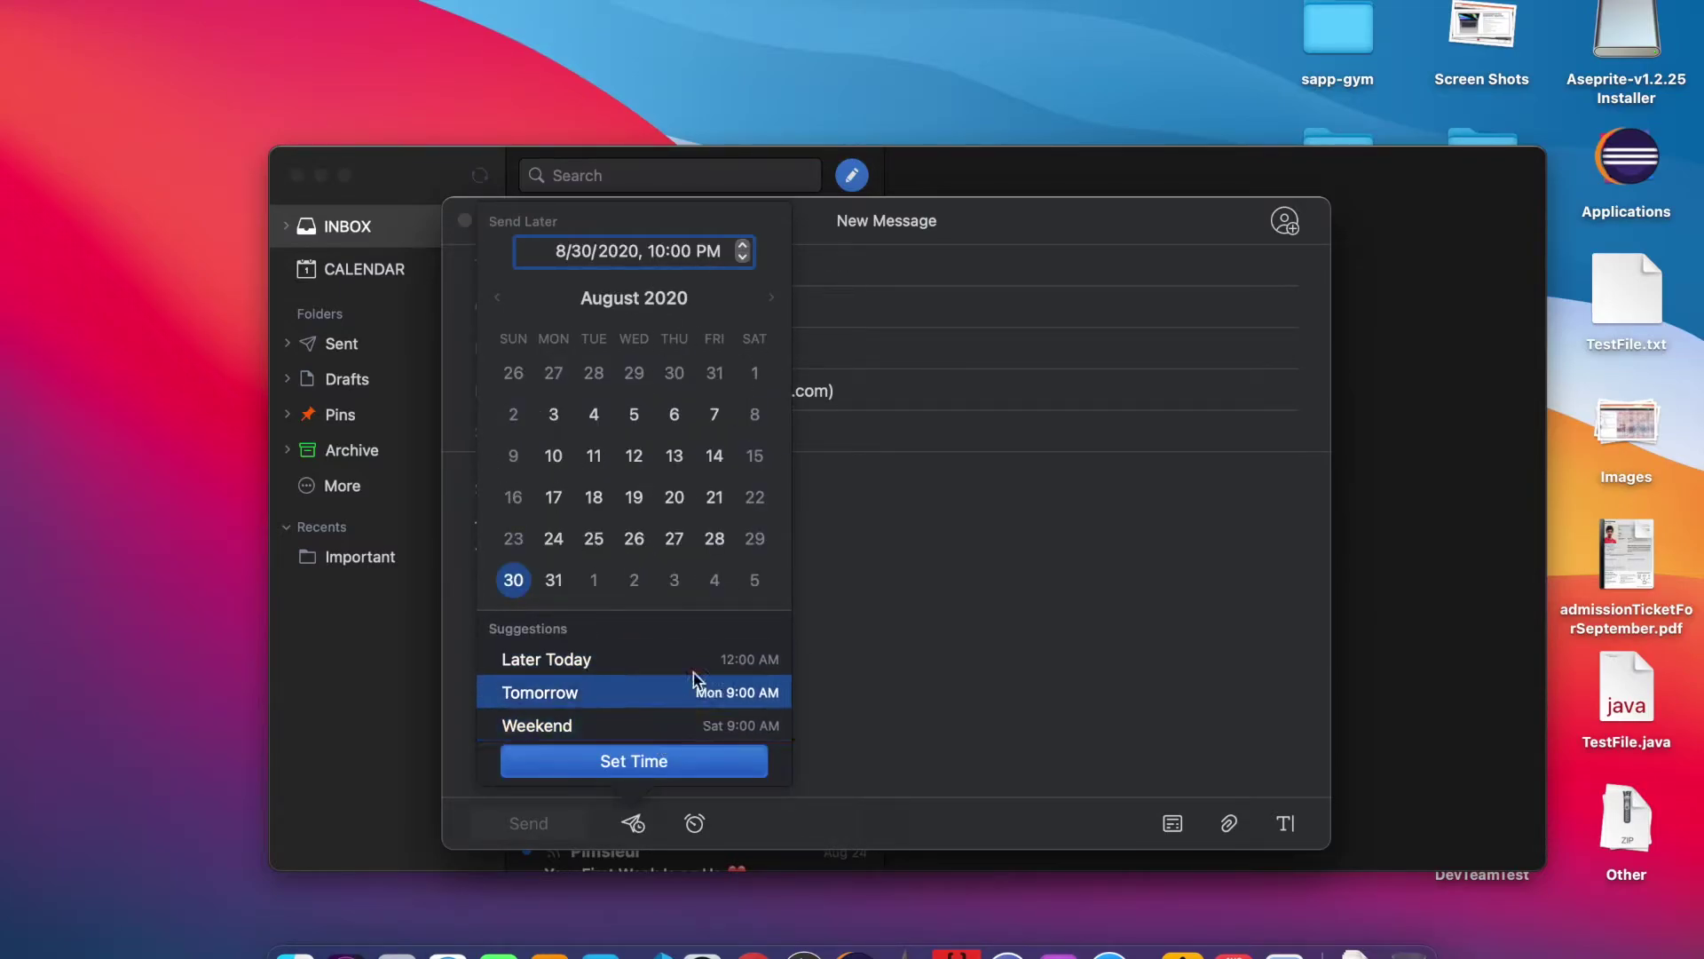
pyautogui.click(962, 615)
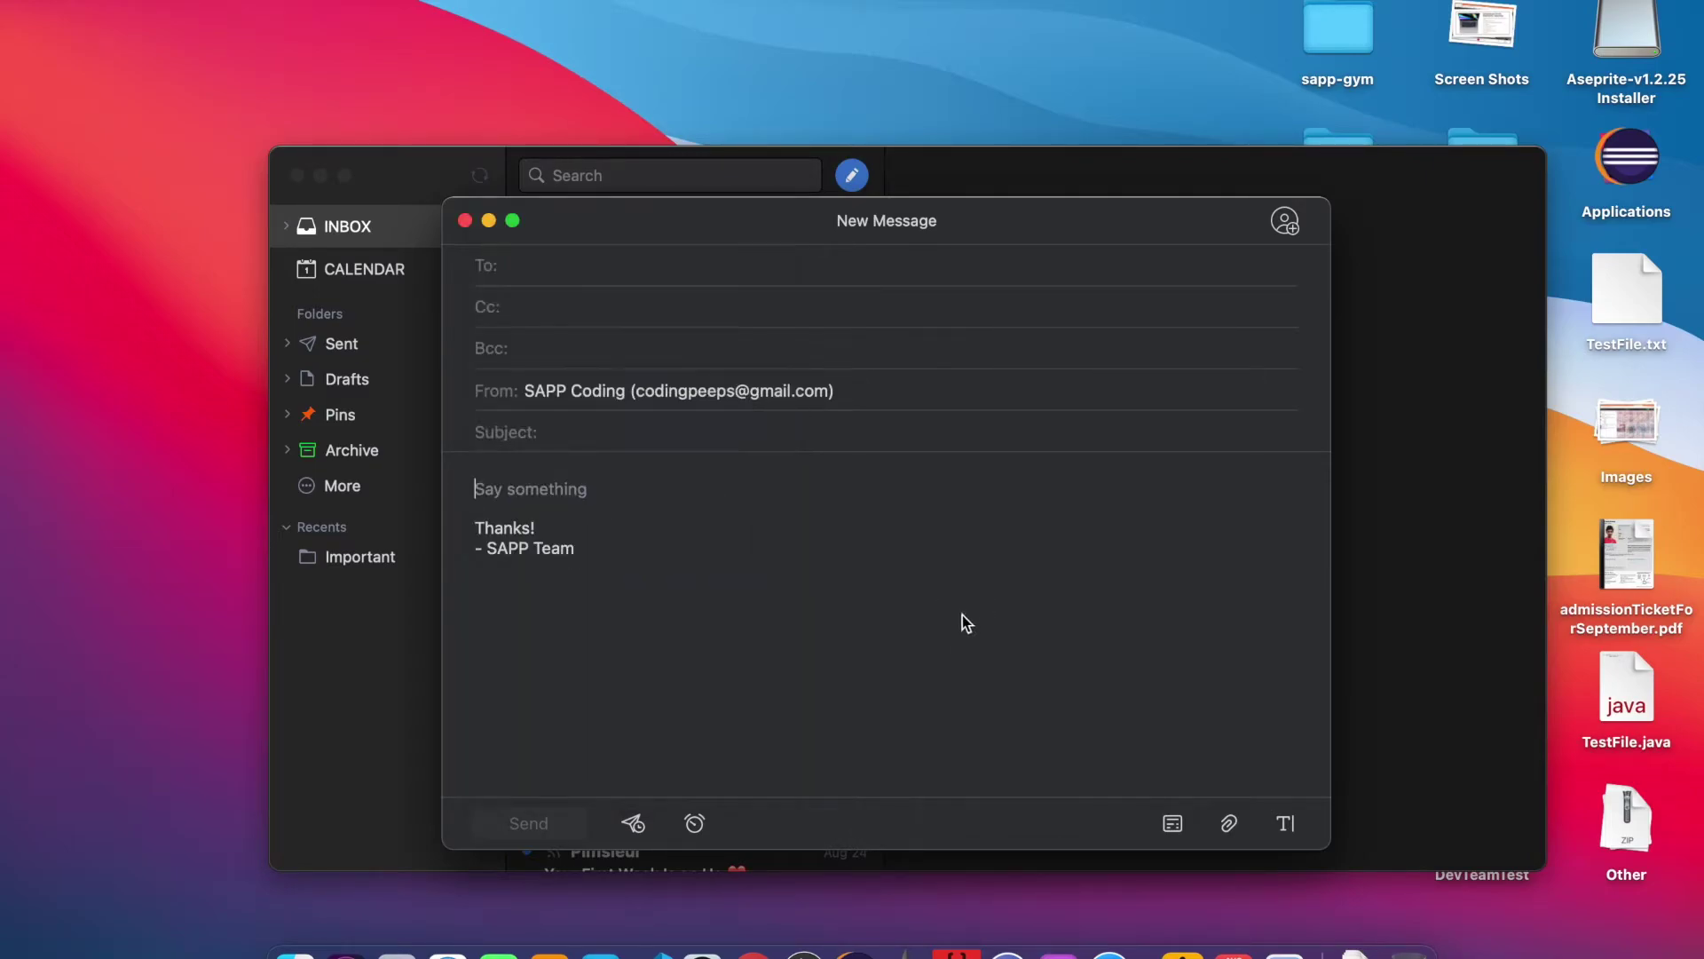
pyautogui.click(695, 822)
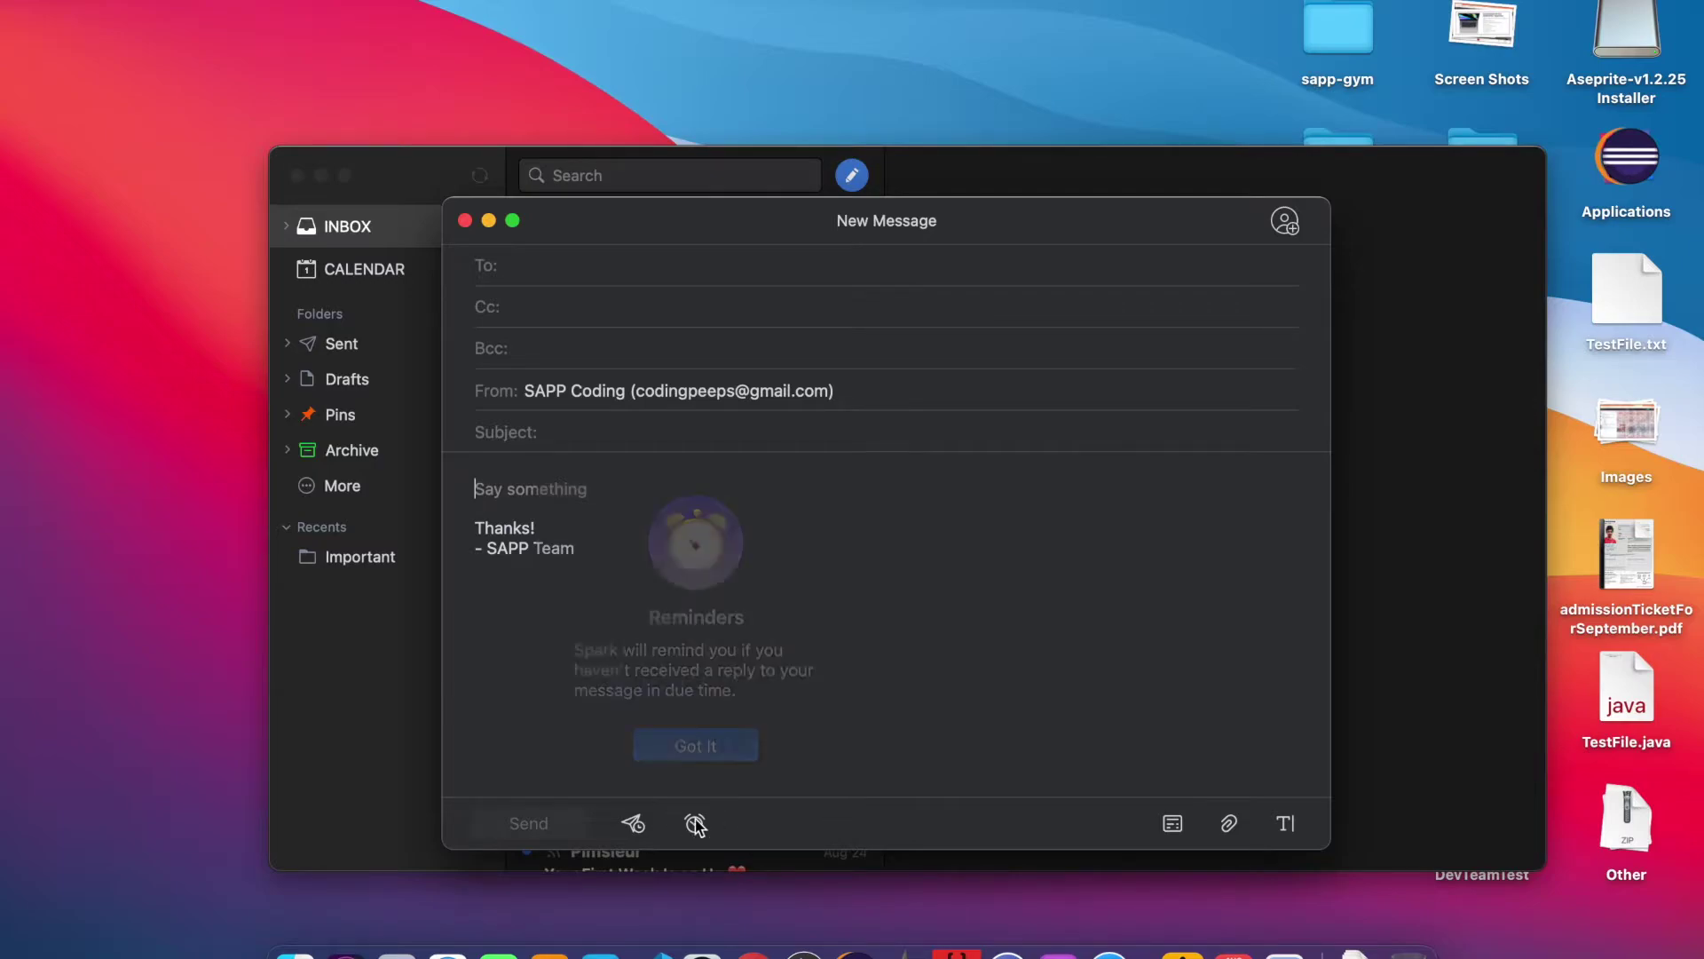
# Step: Dismiss the Reminders and Templates intros, cancel the attachment picker, and show text formatting options
pyautogui.click(805, 824)
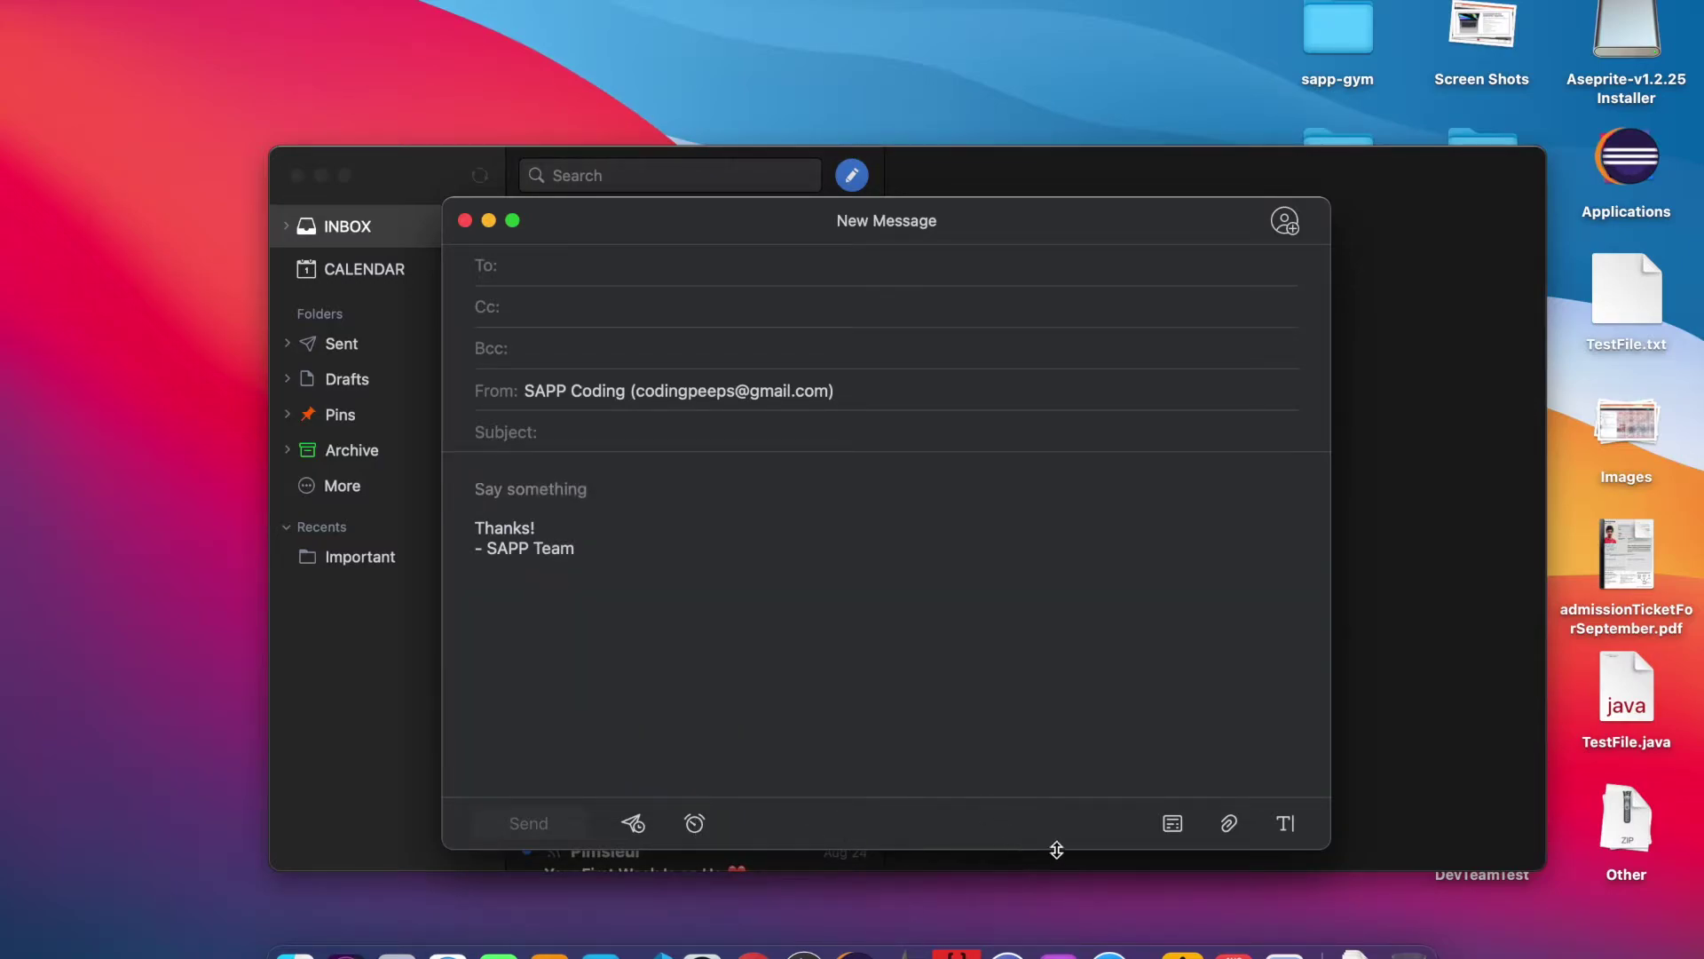
pyautogui.click(1174, 824)
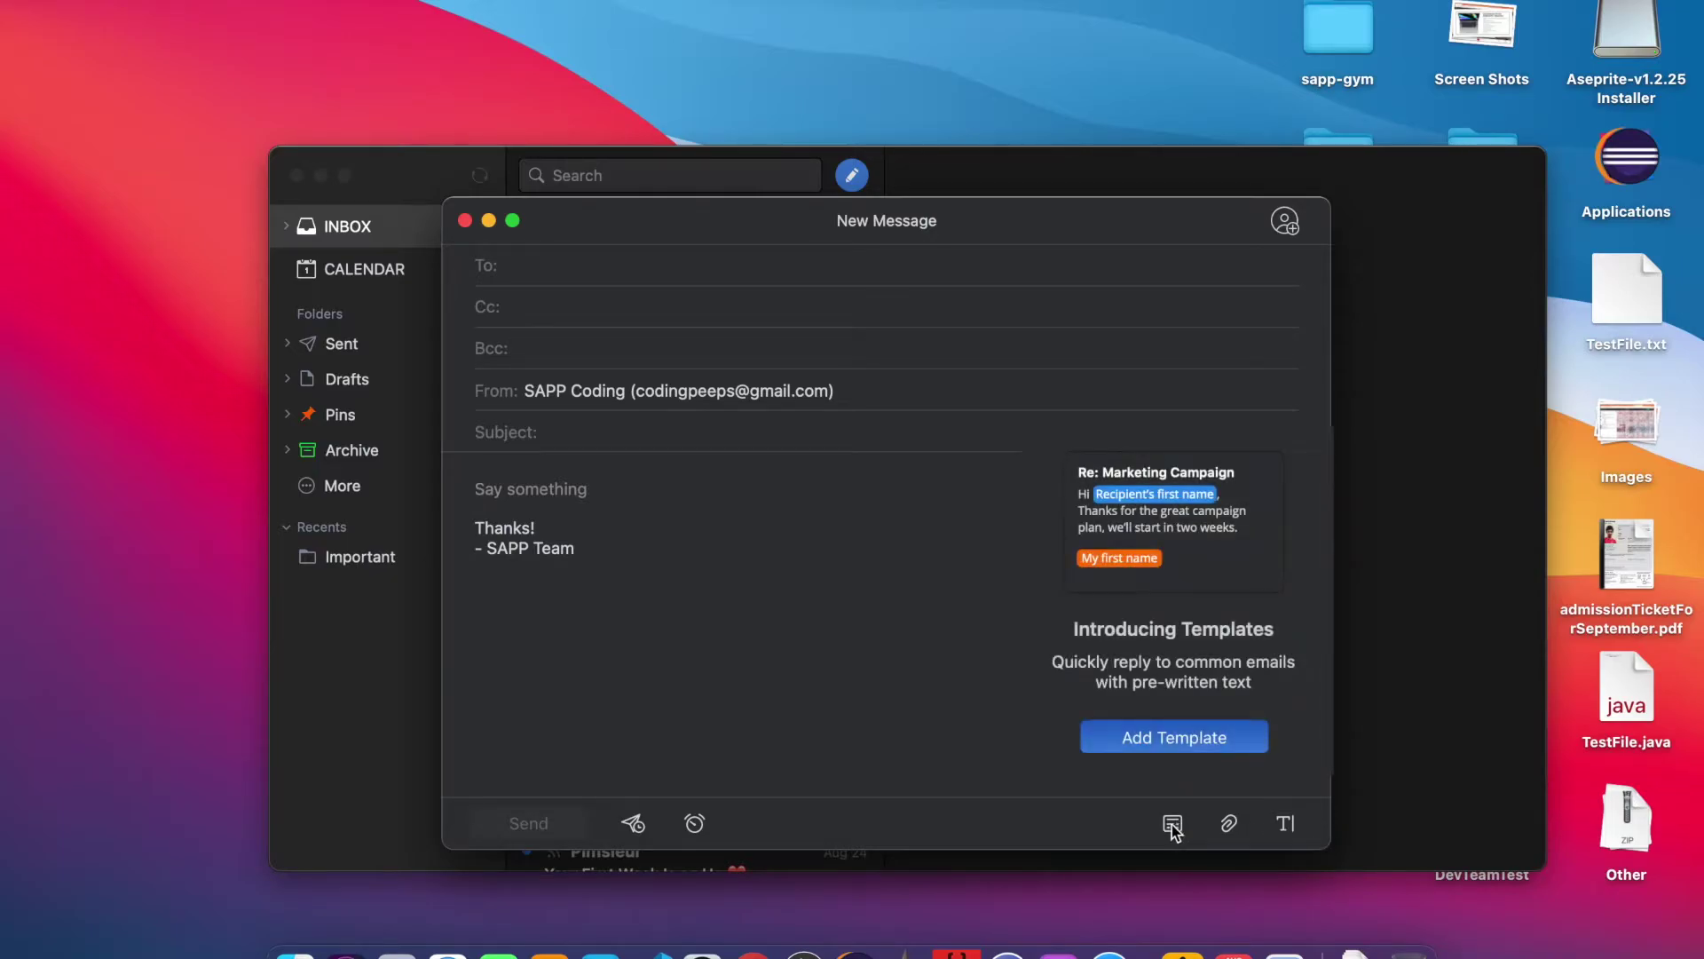
pyautogui.click(1127, 801)
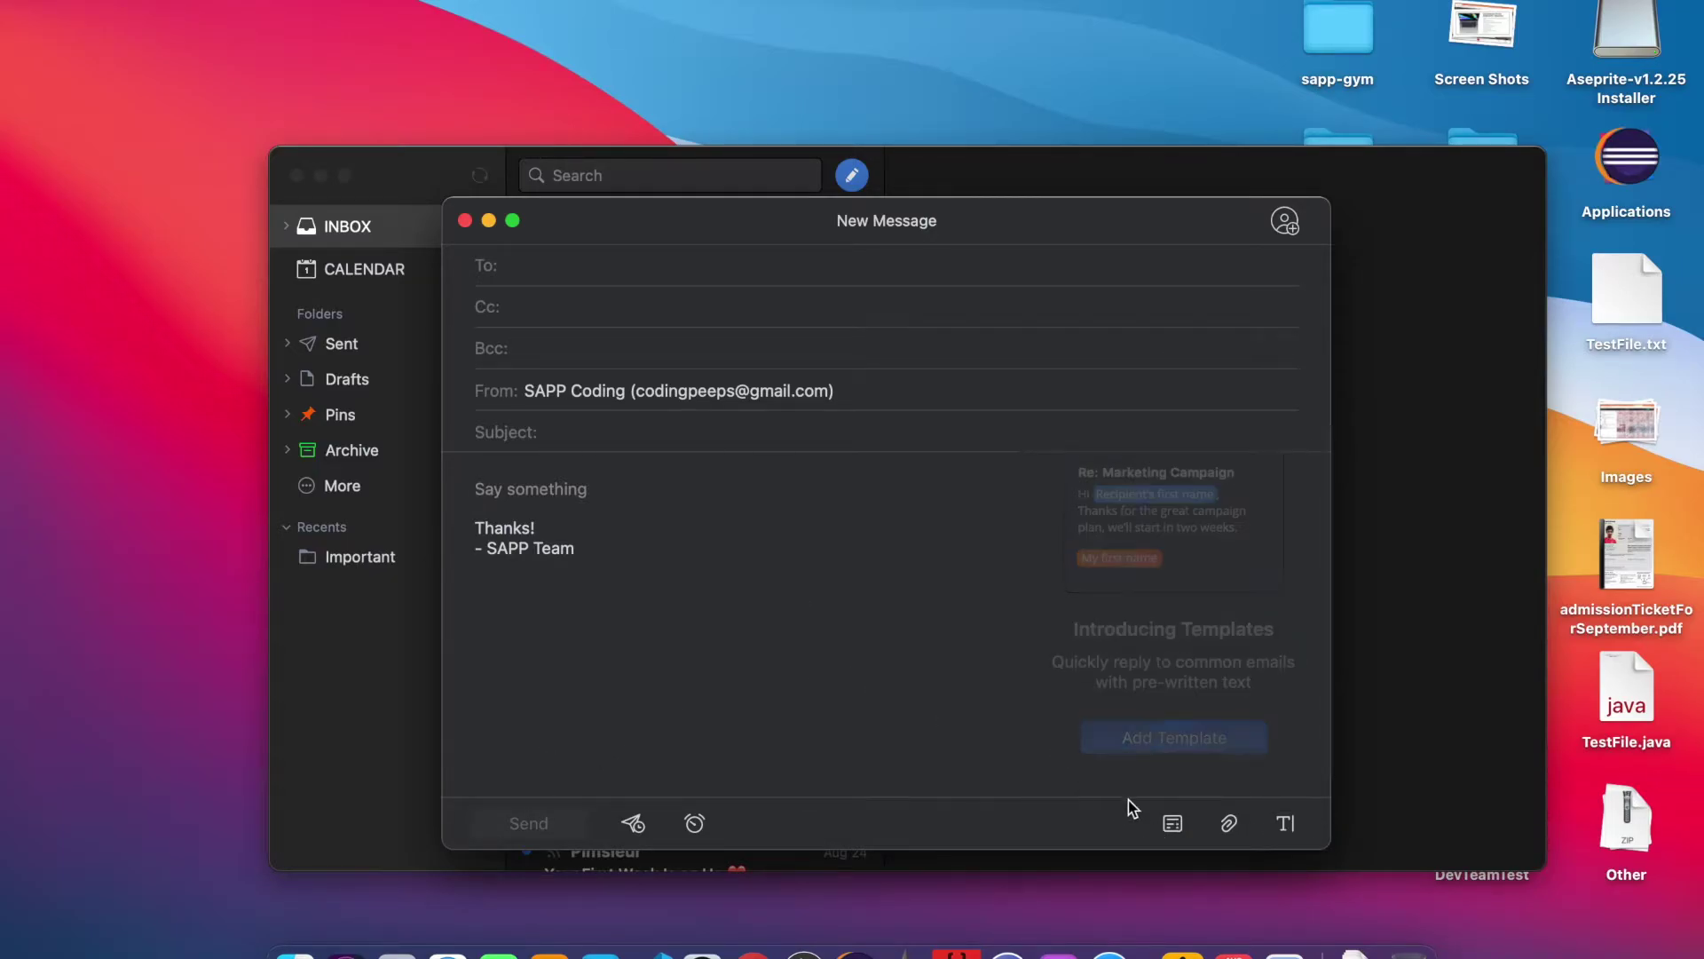
pyautogui.click(1230, 834)
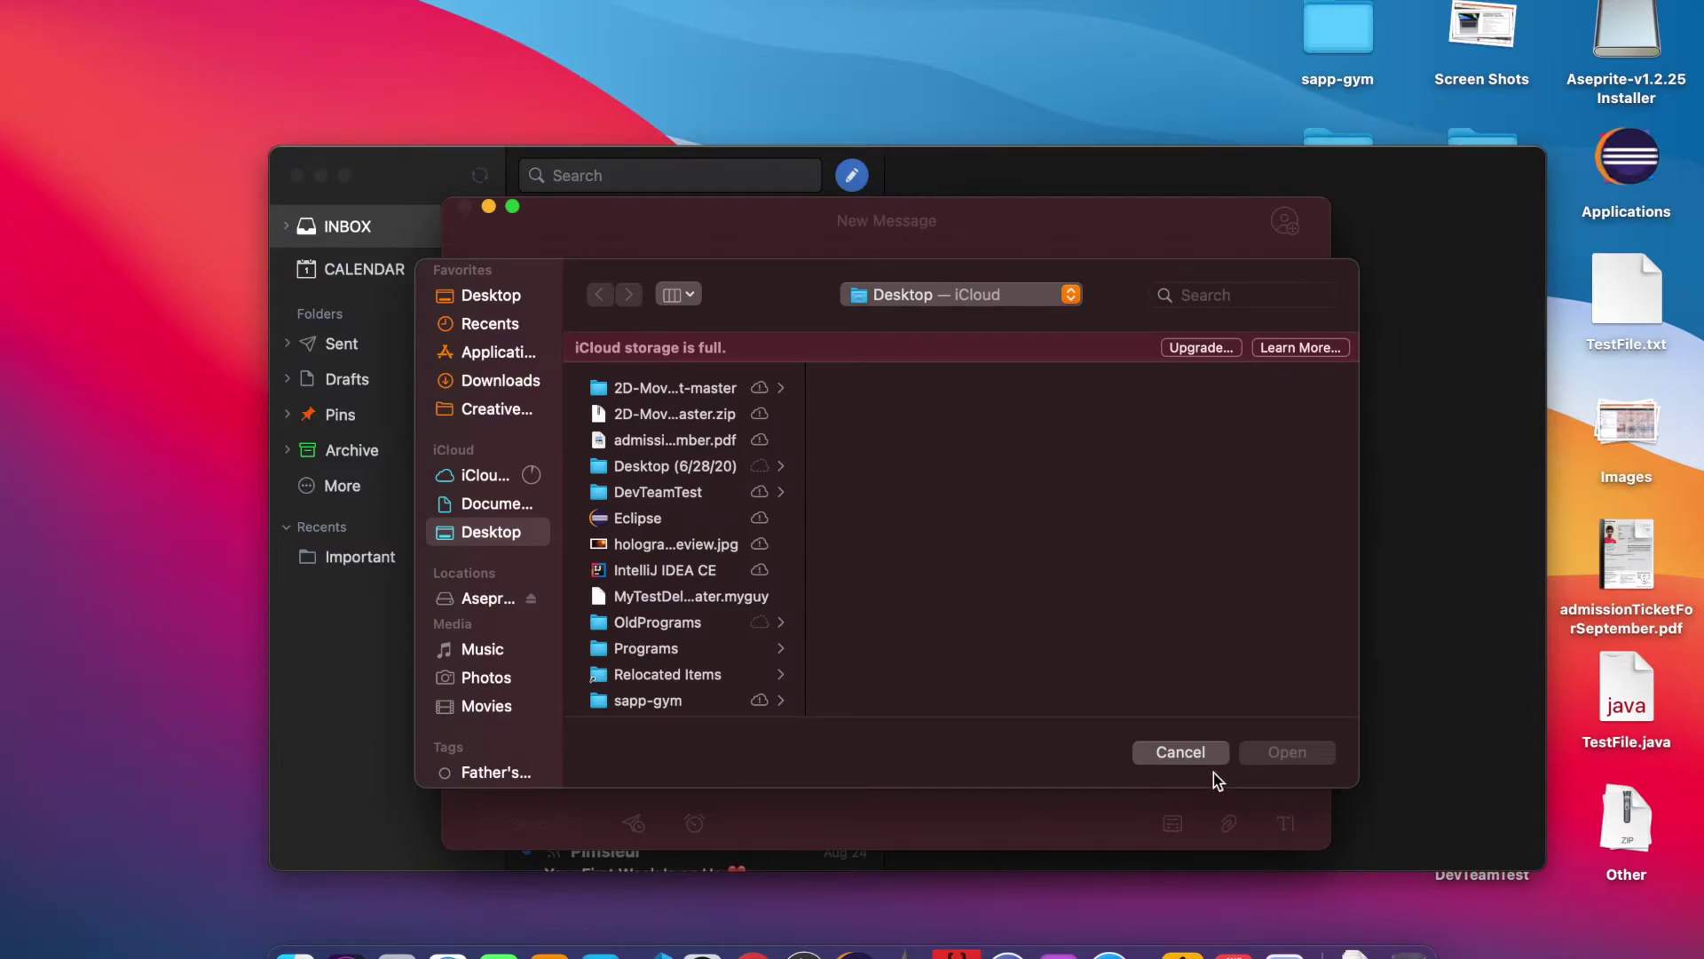
pyautogui.click(1203, 755)
pyautogui.click(1285, 828)
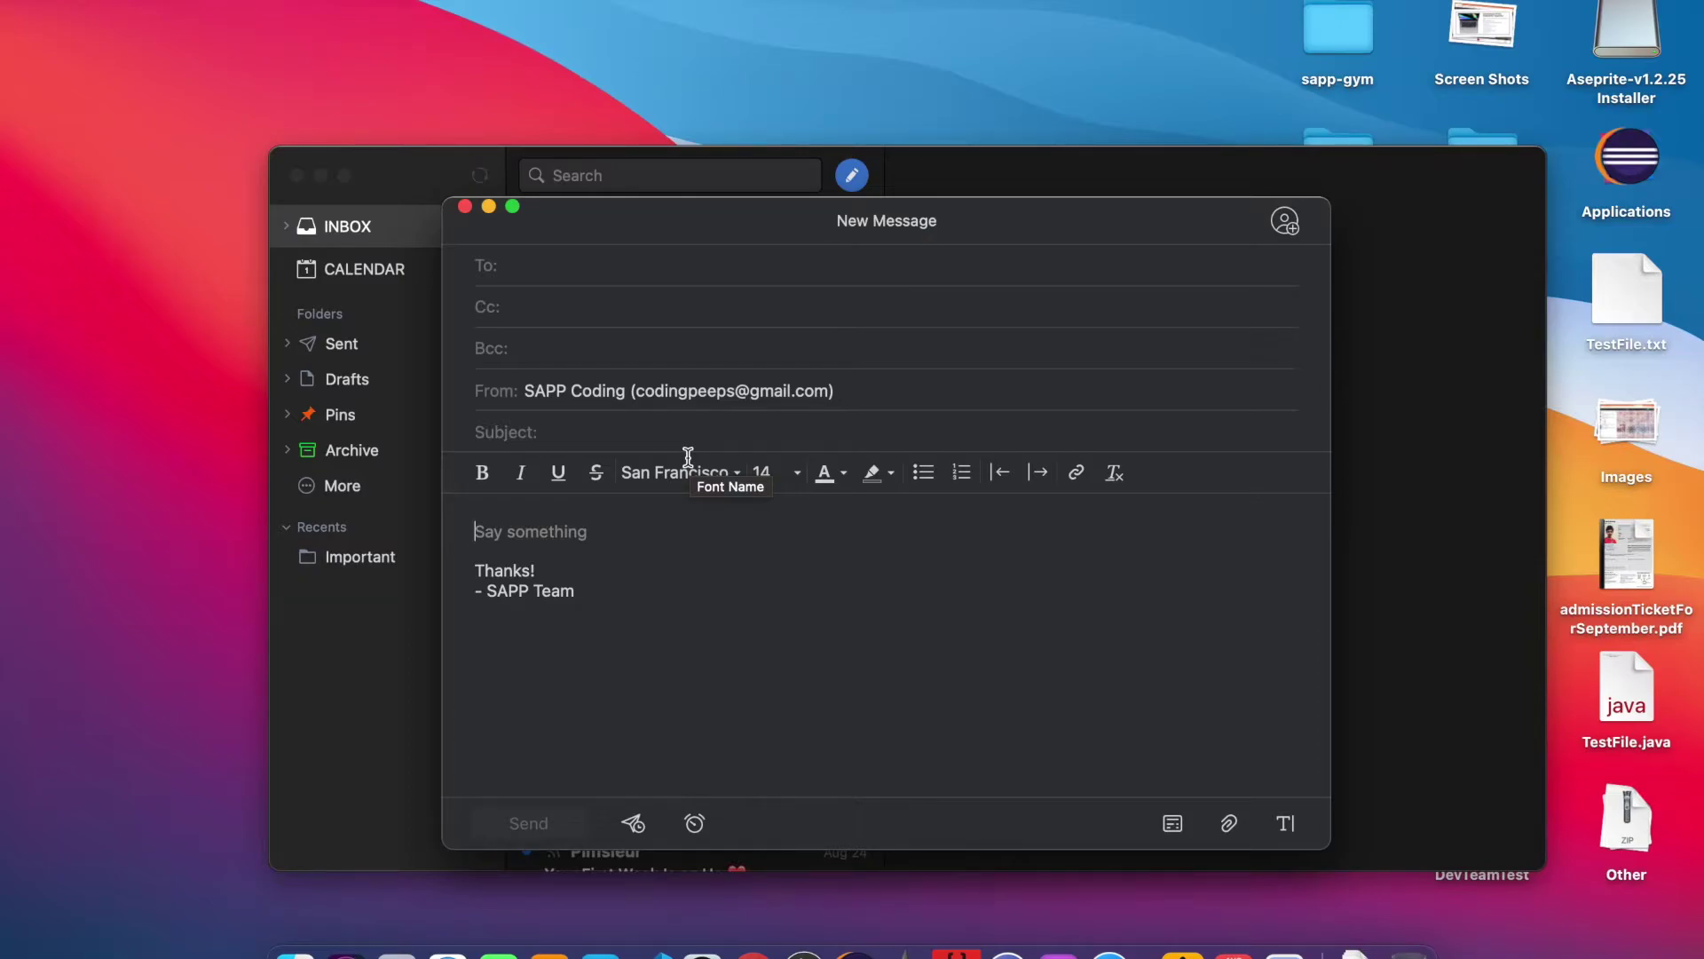
# Step: Paste a line of repeated 'yada' into the body and insert 9/13/20 after the eighth word
pyautogui.click(487, 531)
pyautogui.write('yada yada yada yada yada yada yada yada yada yada yada yada yada yada yada yada')
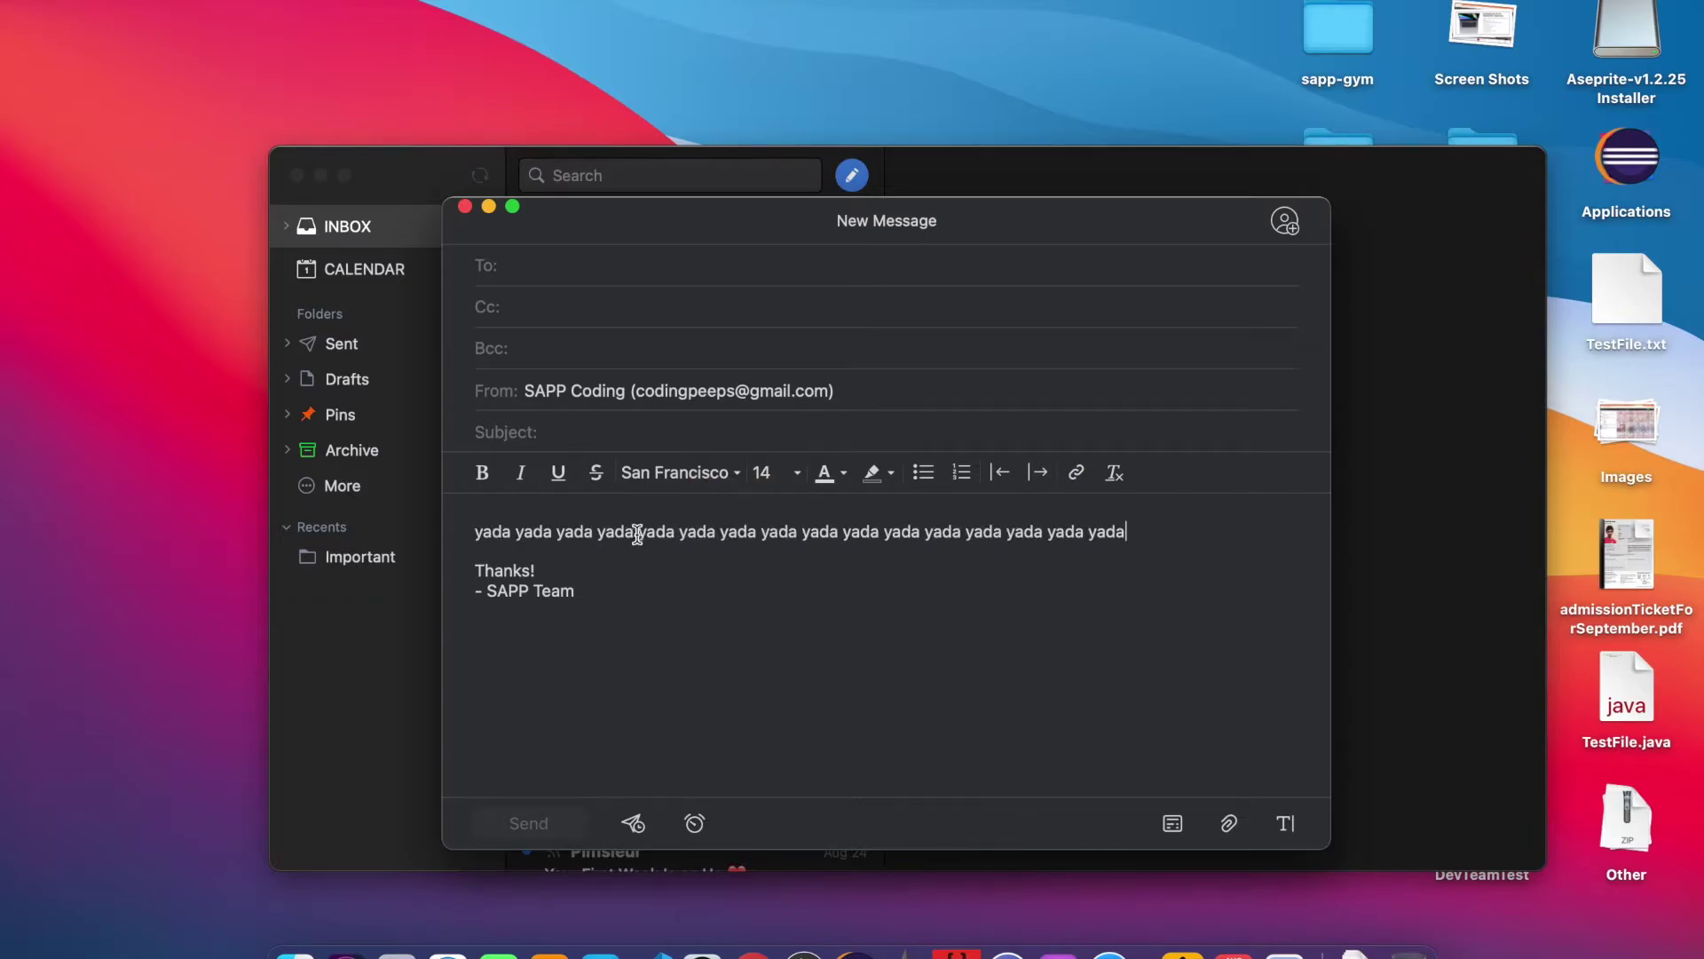
pyautogui.click(797, 531)
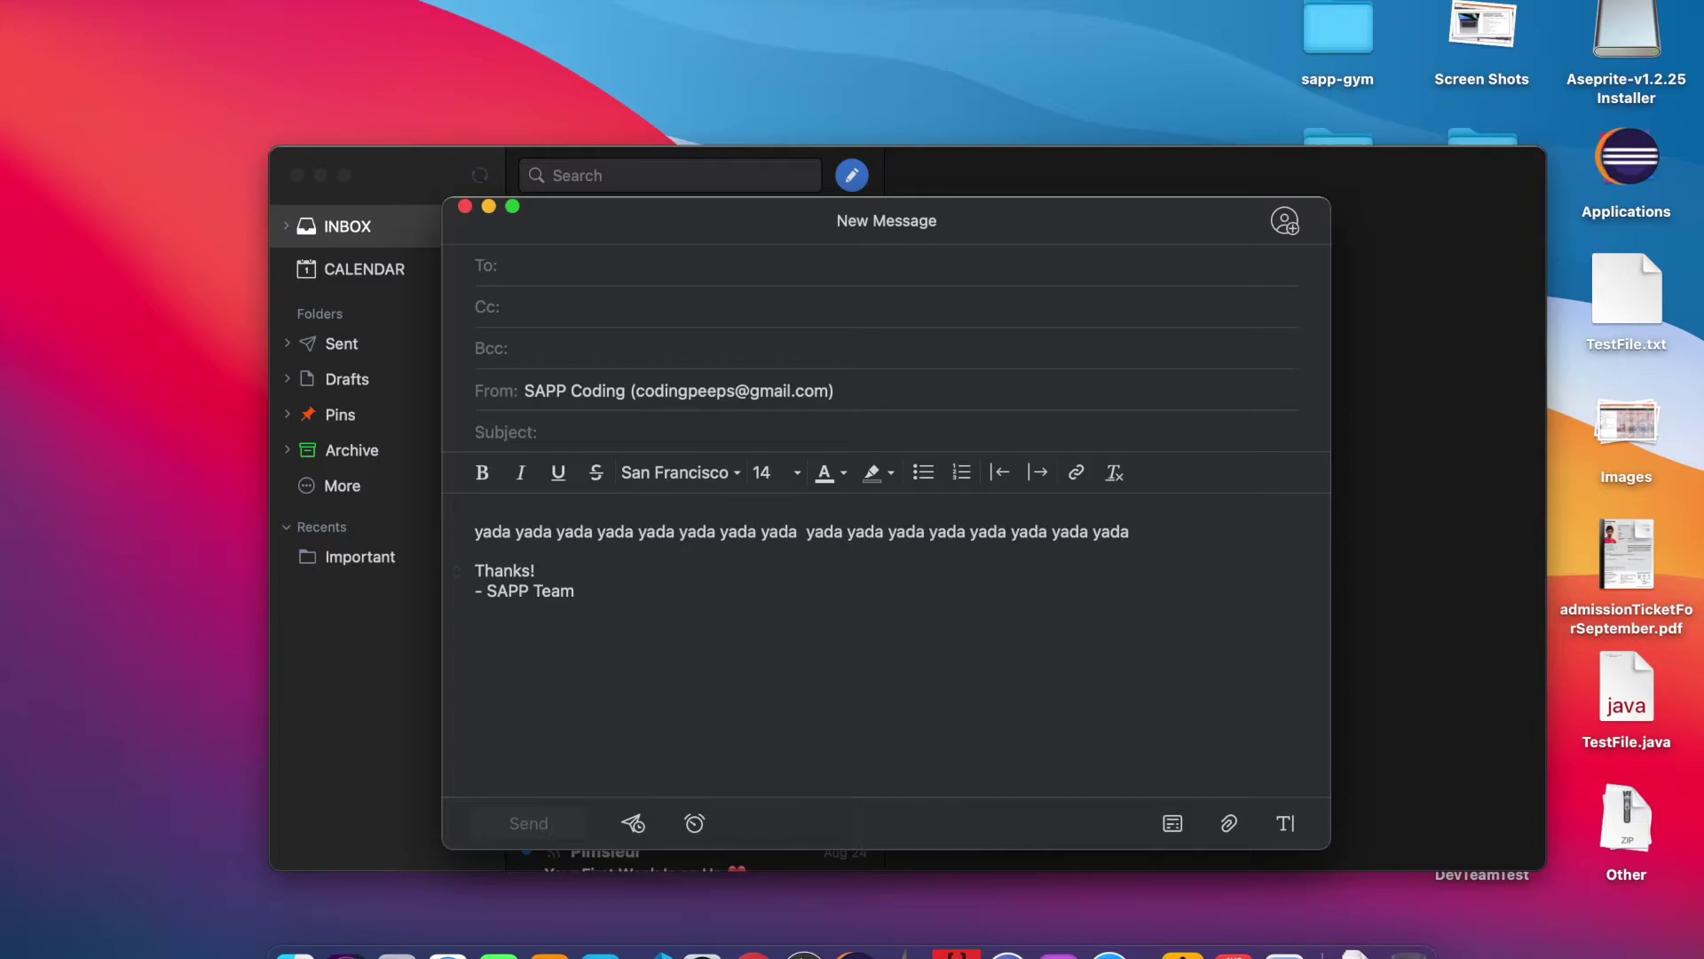
pyautogui.write('9')
pyautogui.press('BackSpace')
pyautogui.write('9/')
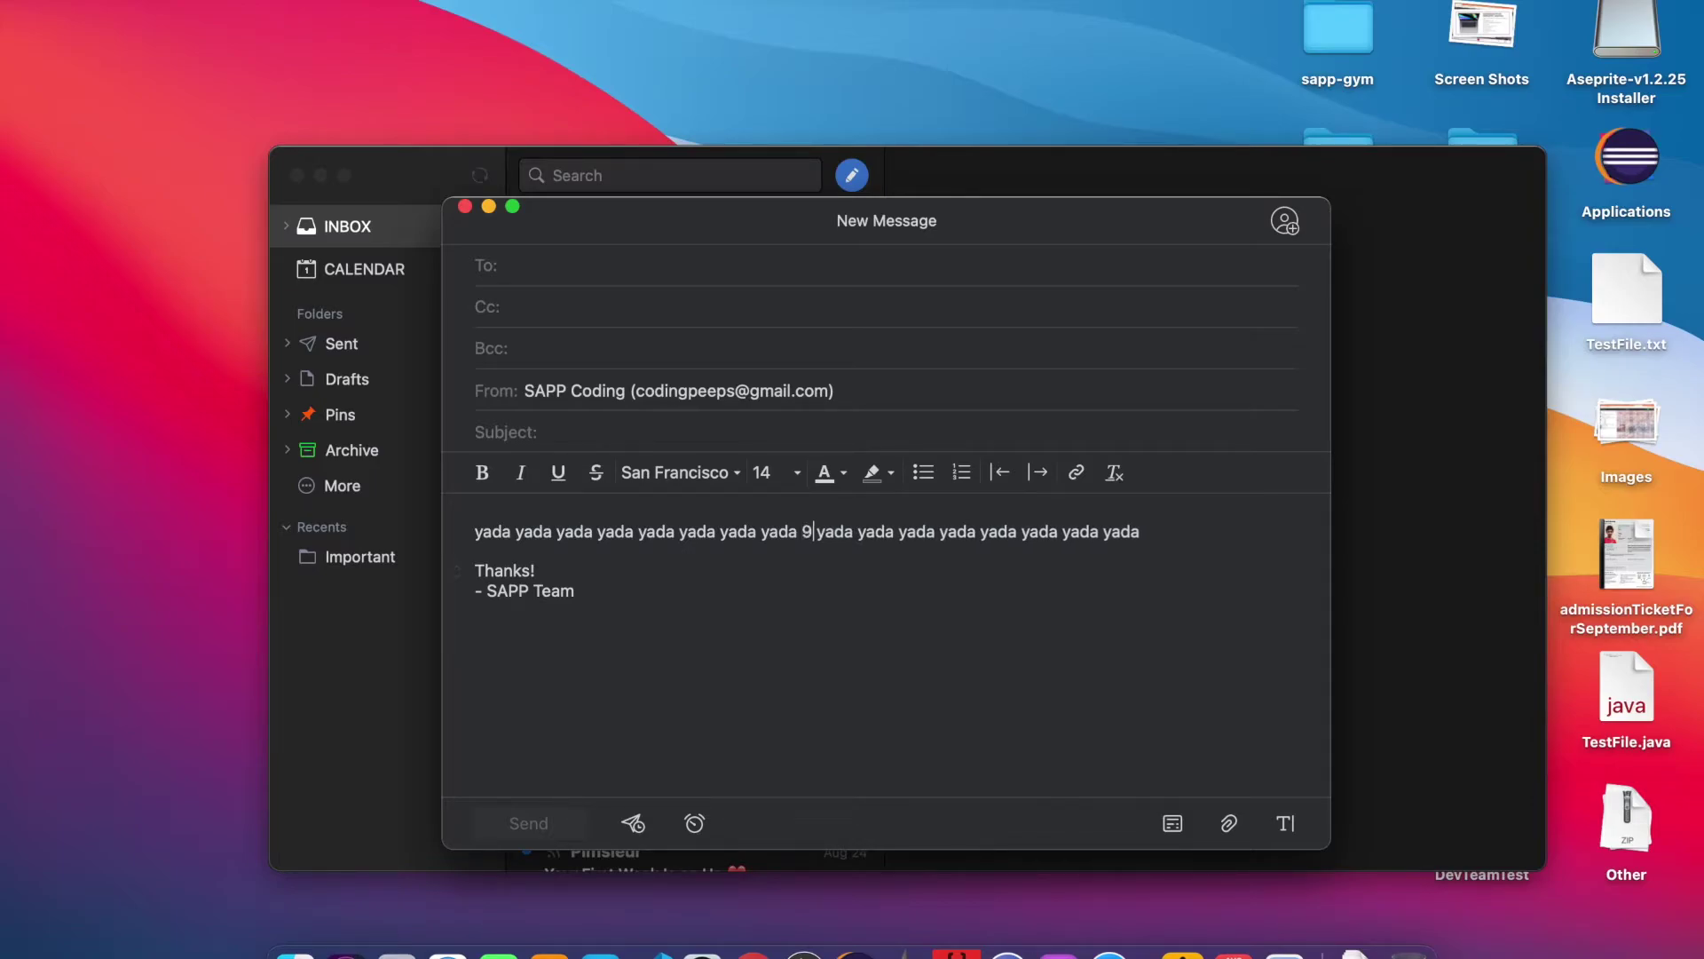
pyautogui.write('13/20')
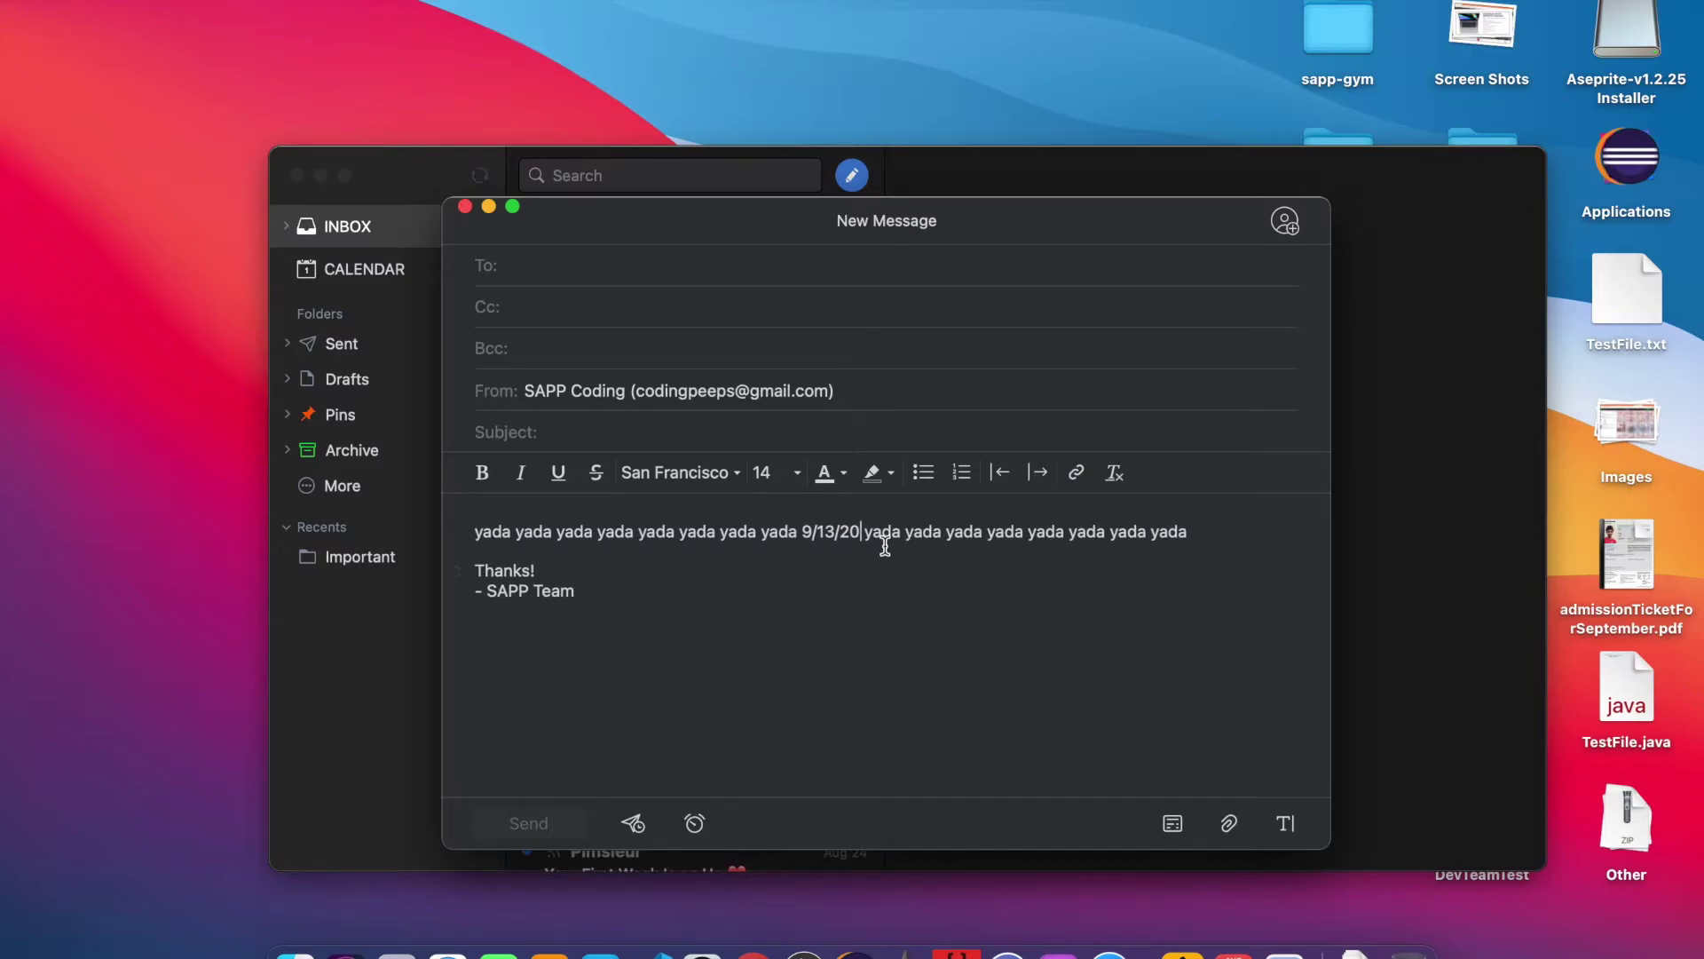
# Step: Make the date 9/13/20 bold, underlined and red
pyautogui.moveTo(867, 529); pyautogui.dragTo(803, 529)
pyautogui.click(890, 531)
pyautogui.moveTo(840, 531); pyautogui.dragTo(800, 530)
pyautogui.click(494, 468)
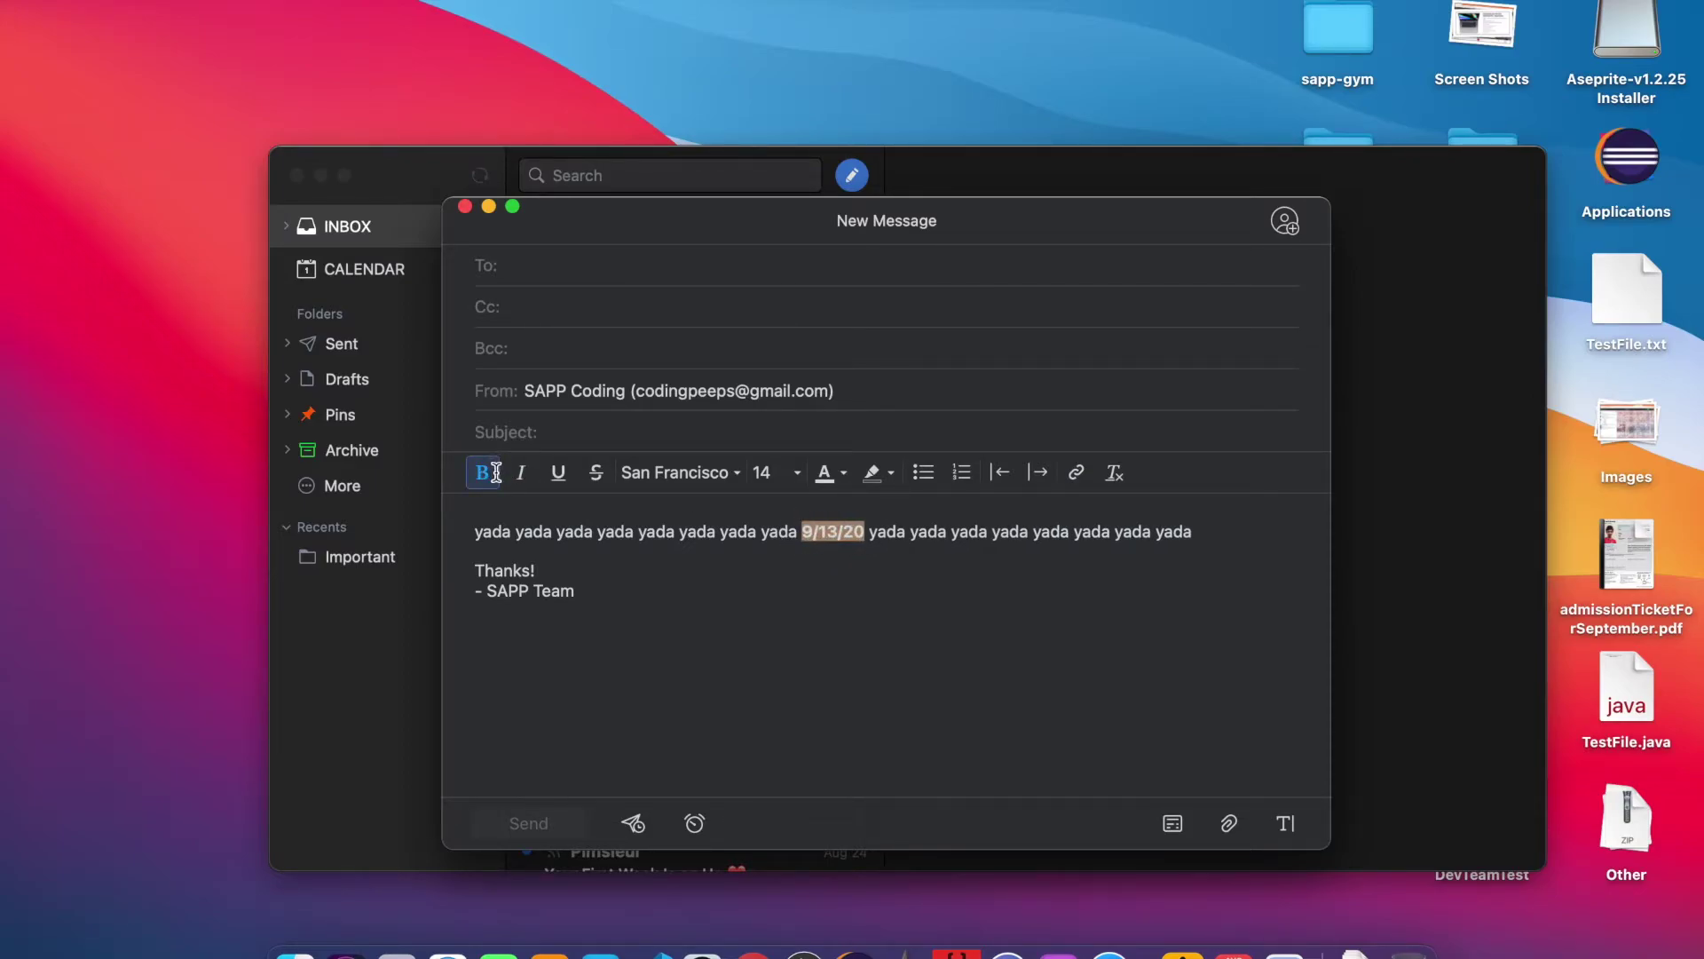
pyautogui.click(558, 471)
pyautogui.click(823, 475)
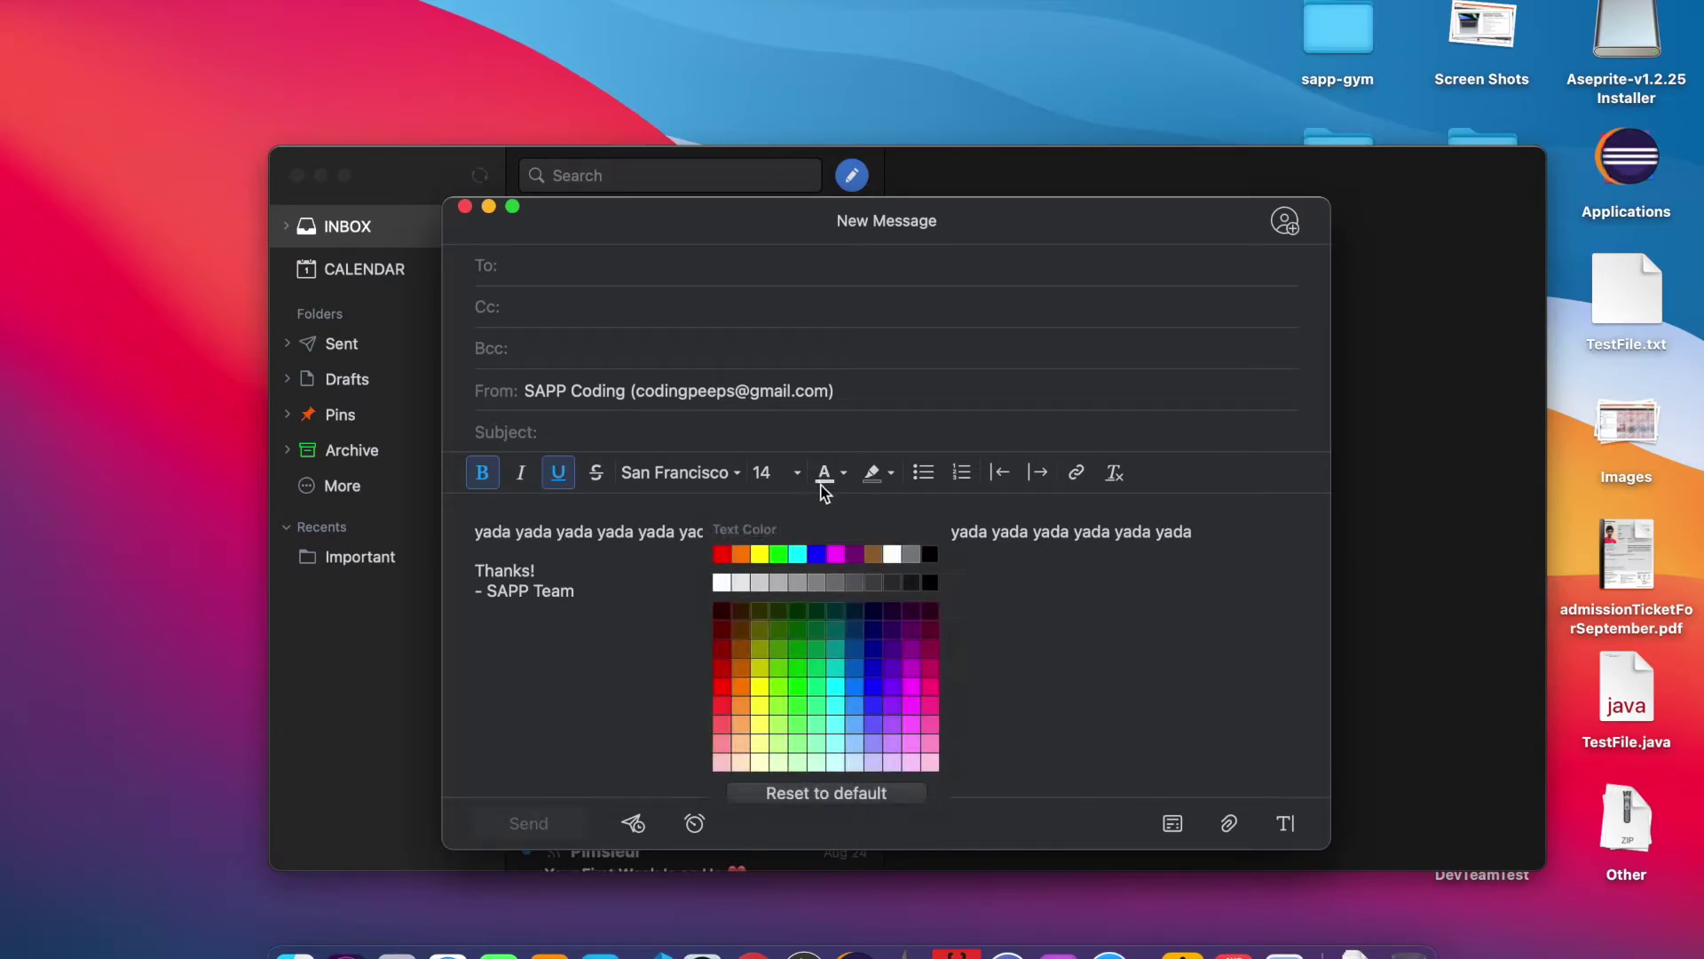
pyautogui.click(726, 554)
pyautogui.click(982, 578)
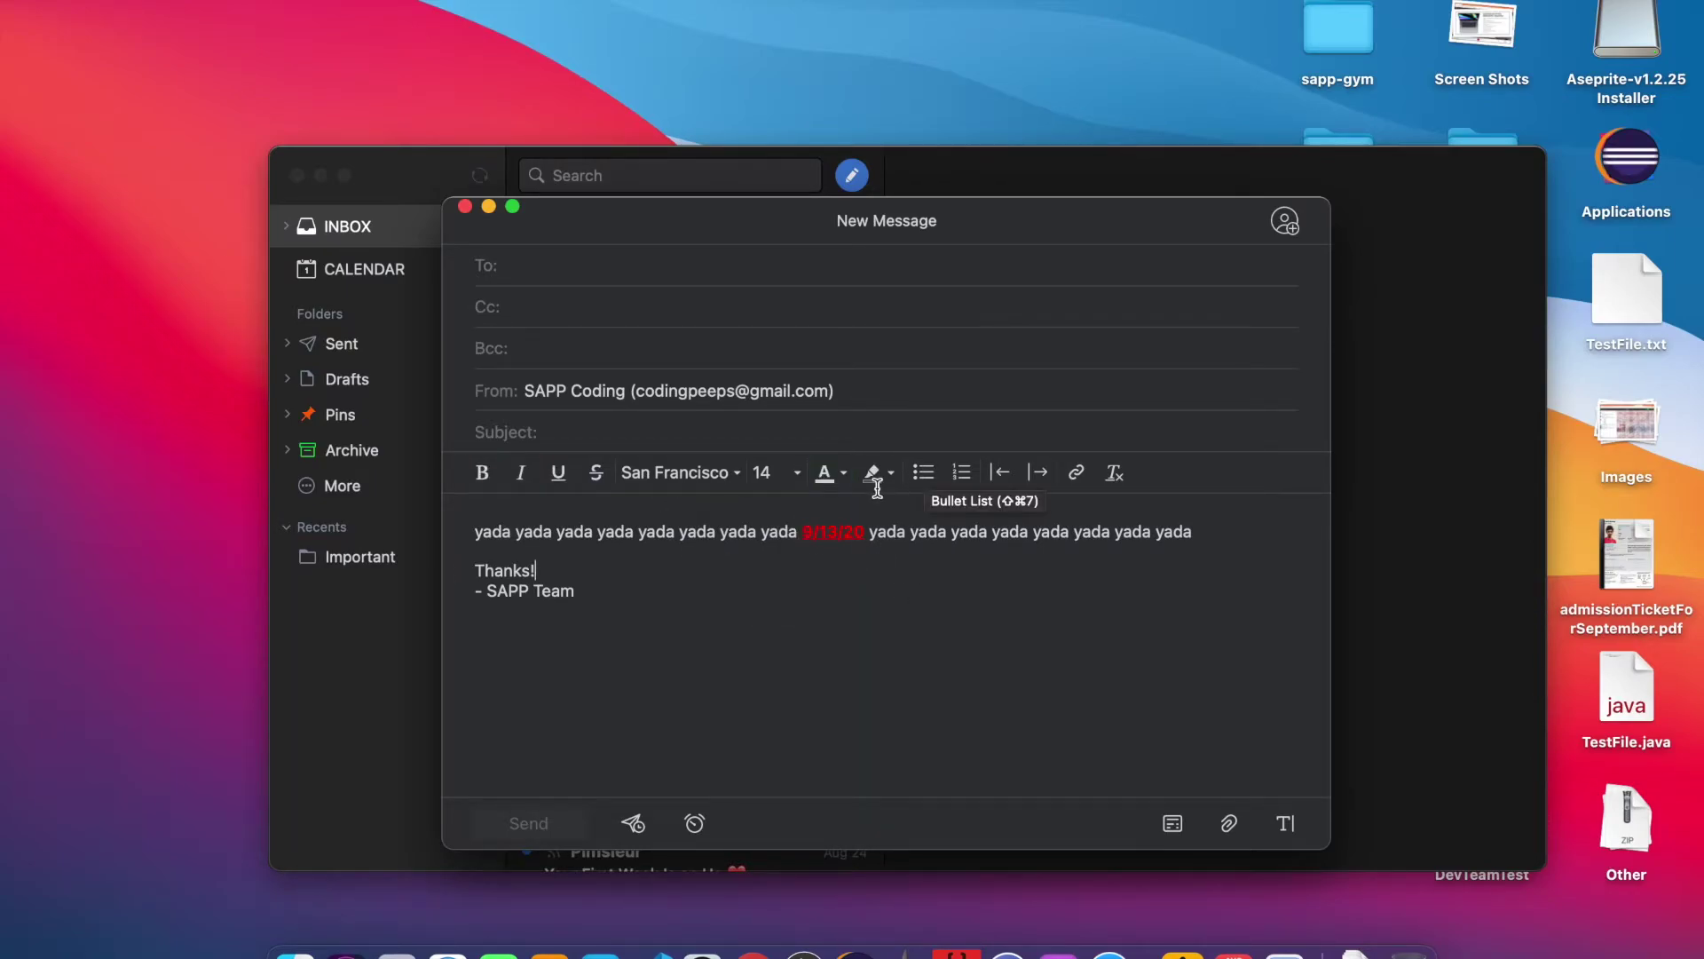
# Step: Move the caret across the body line, indent it with Tab, then remove the indent
pyautogui.moveTo(869, 531); pyautogui.dragTo(1193, 531)
pyautogui.click(949, 531)
pyautogui.click(1195, 531)
pyautogui.click(476, 531)
pyautogui.press('Tab')
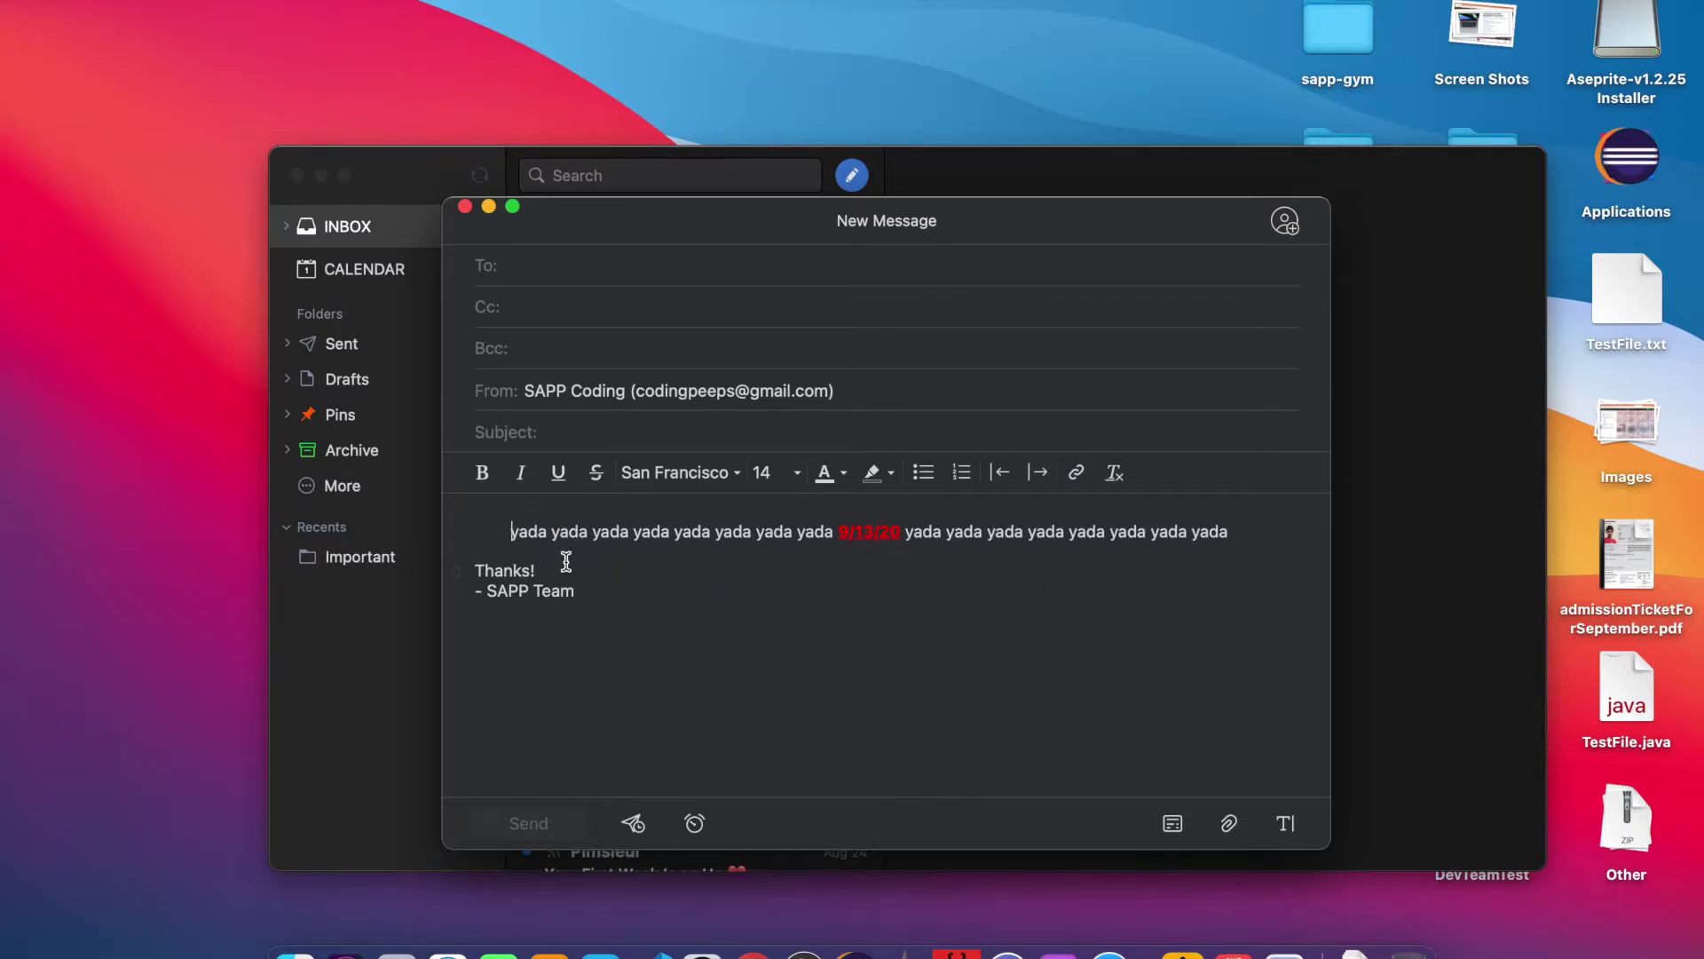
pyautogui.press('BackSpace')
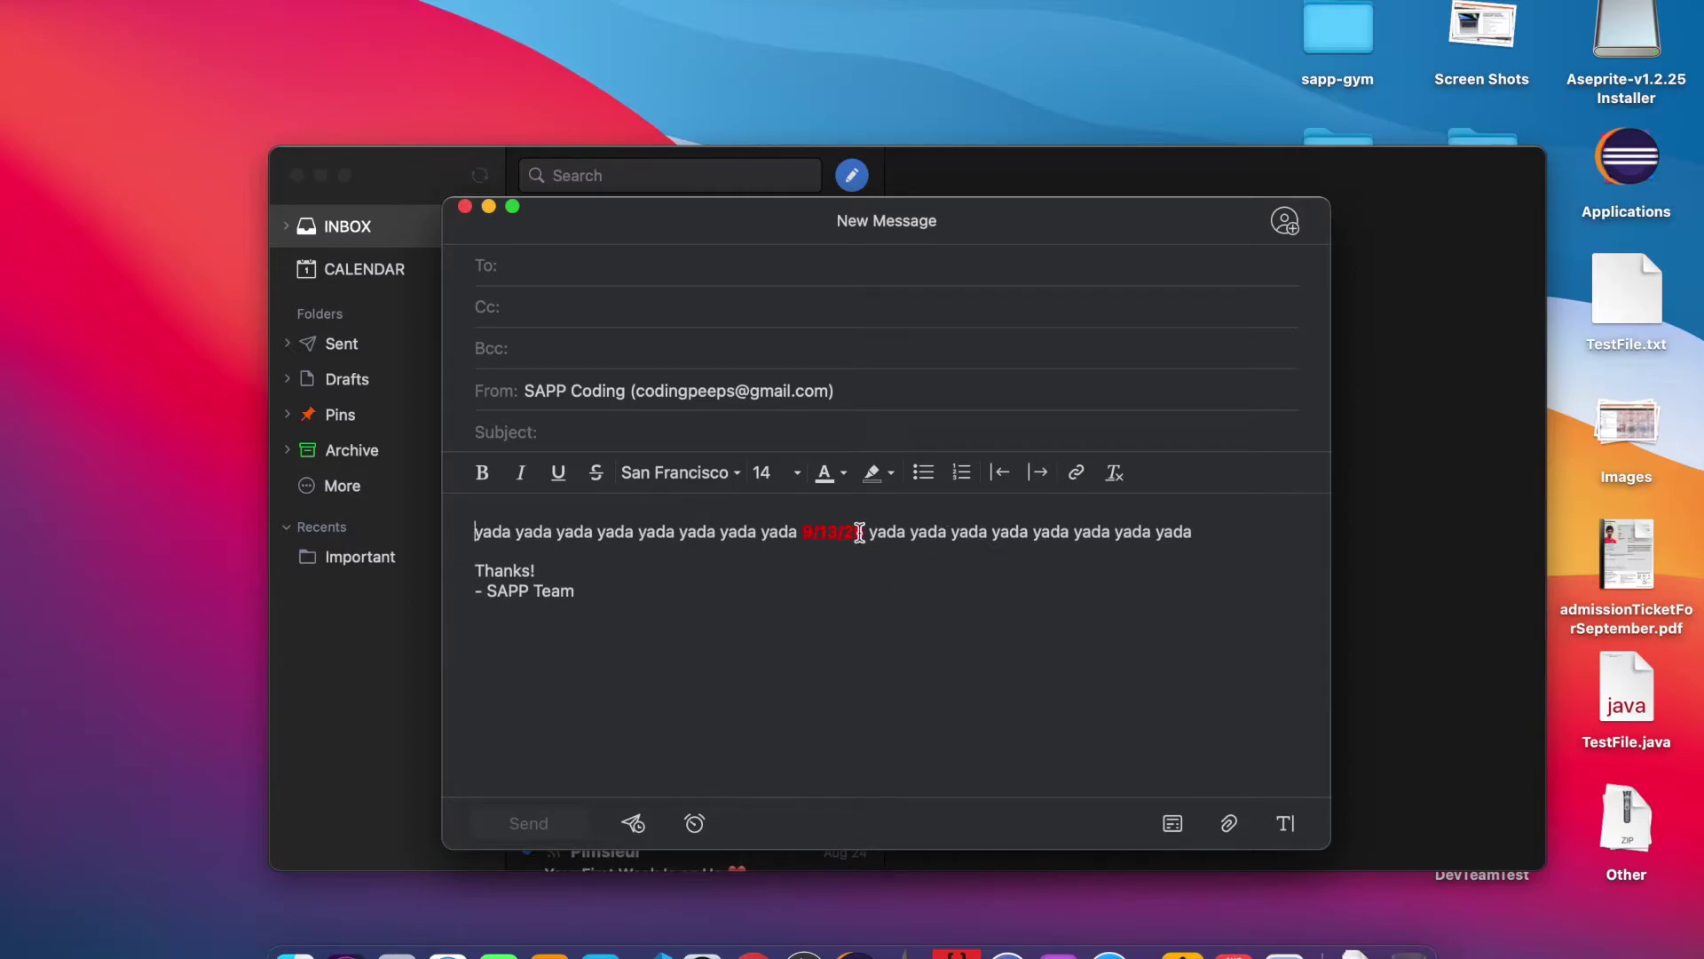
# Step: Hide the formatting options and try selecting words, the red date and the first line
pyautogui.click(1287, 825)
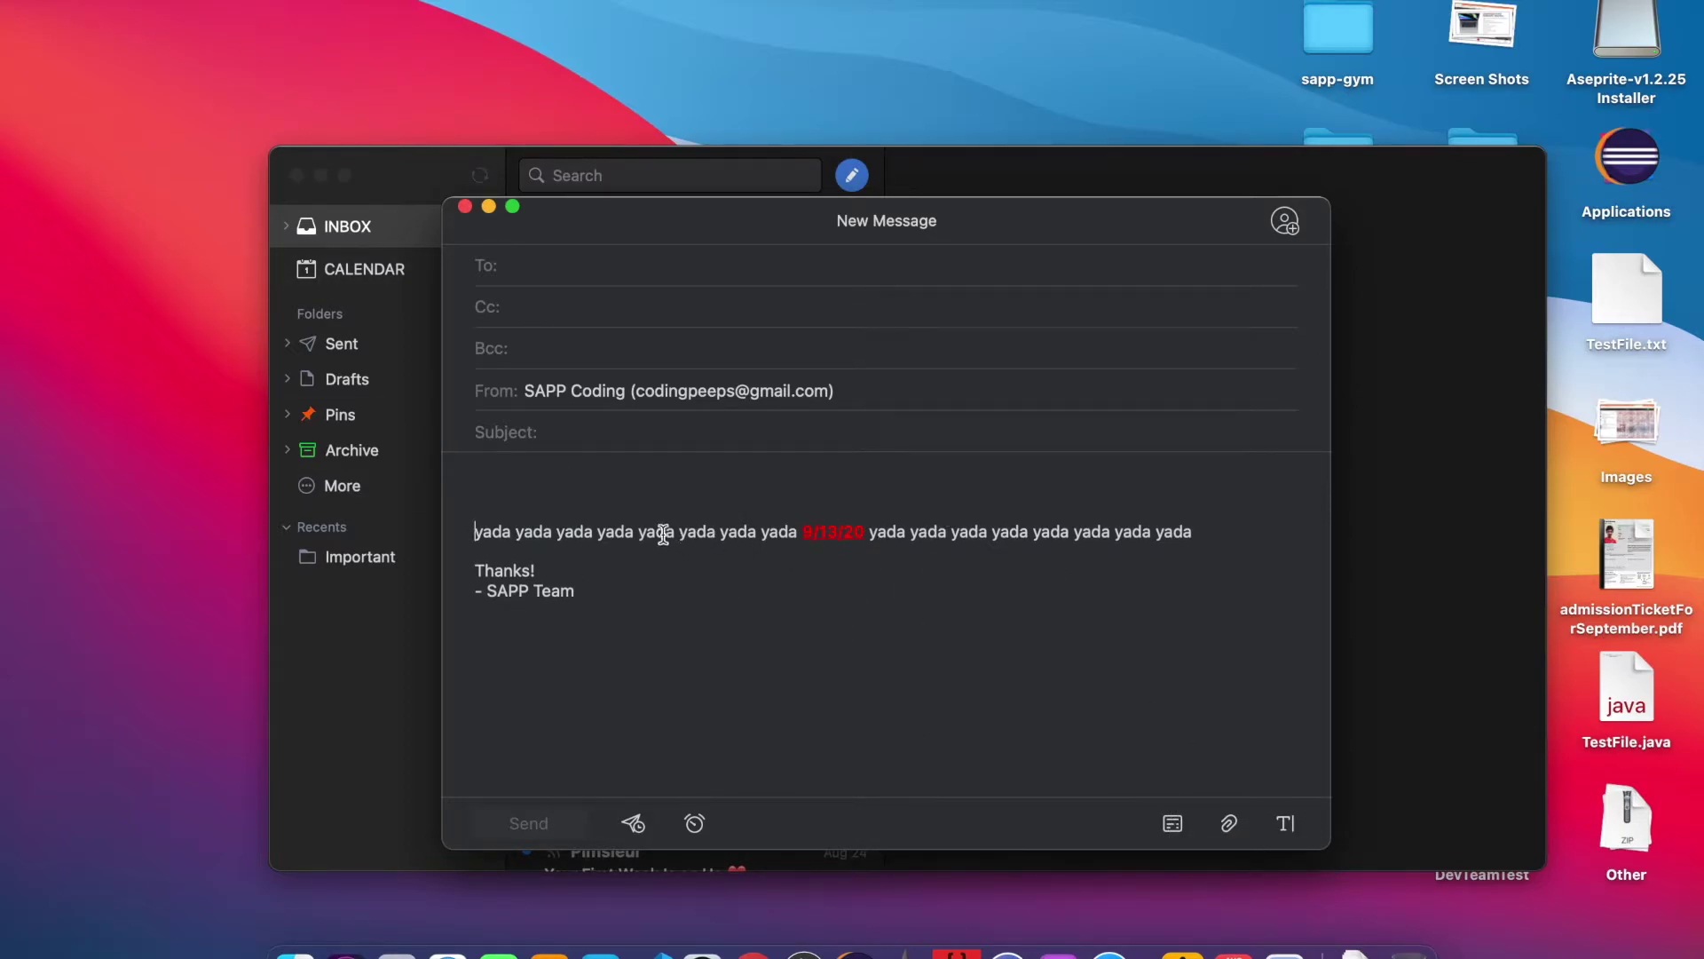
pyautogui.moveTo(655, 533); pyautogui.dragTo(724, 536)
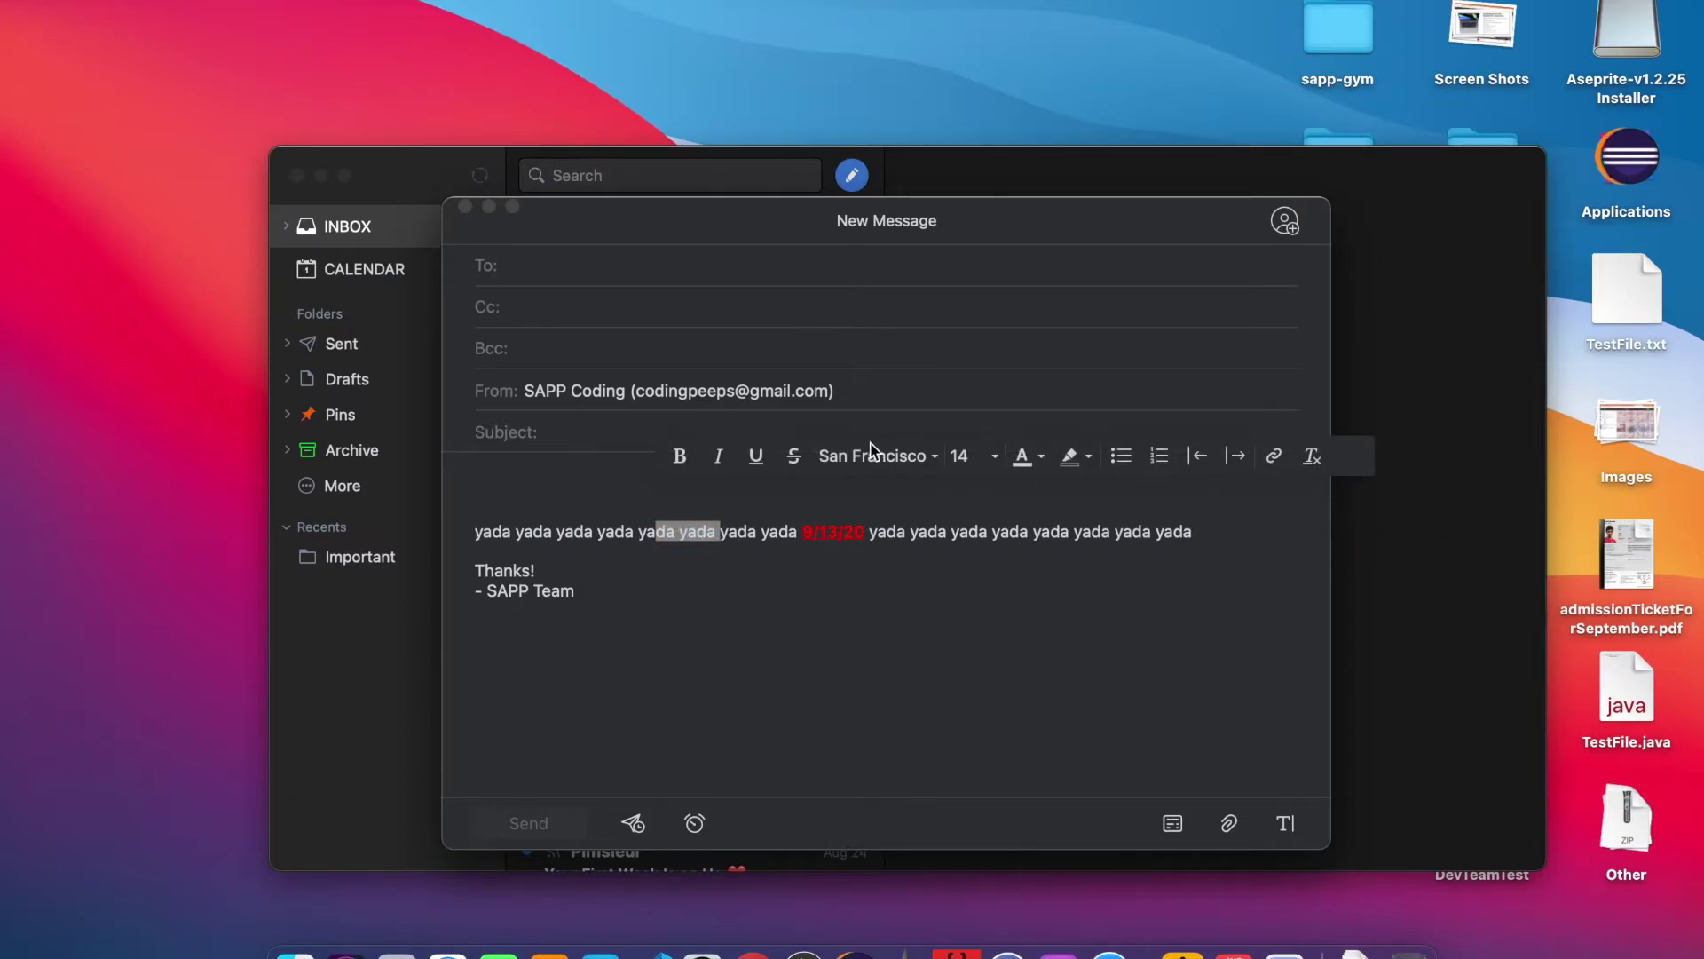
pyautogui.moveTo(801, 535); pyautogui.dragTo(1053, 540)
pyautogui.click(1112, 529)
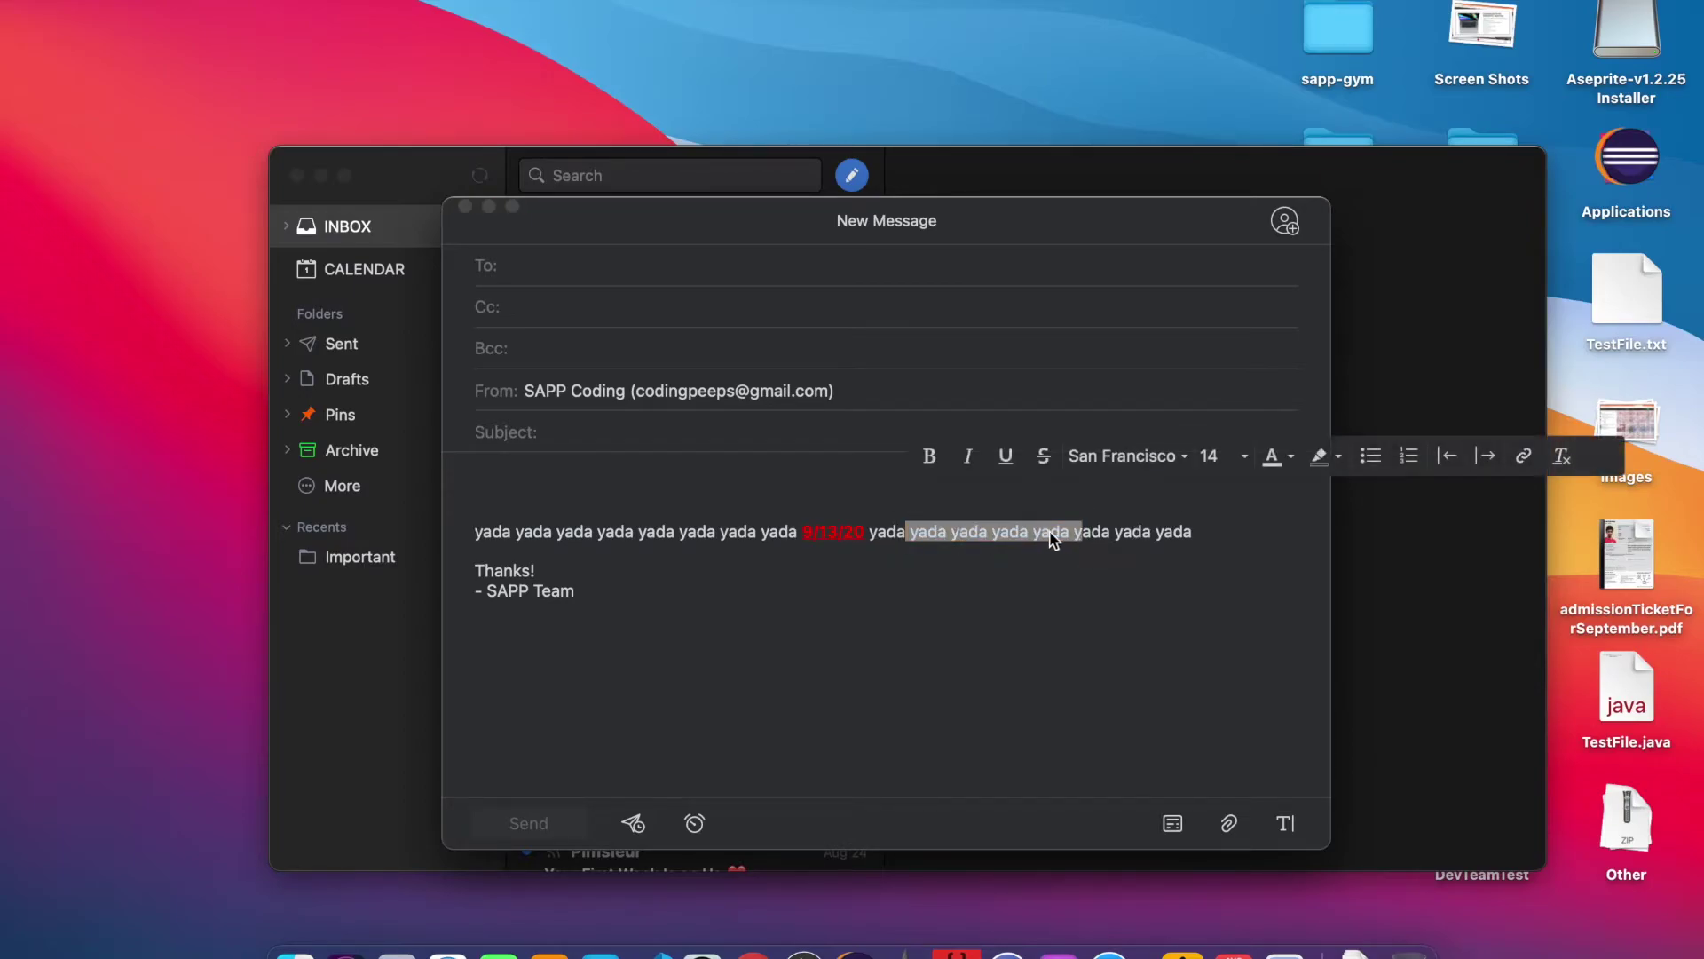
pyautogui.moveTo(679, 533); pyautogui.dragTo(877, 533)
pyautogui.click(970, 533)
pyautogui.click(876, 536)
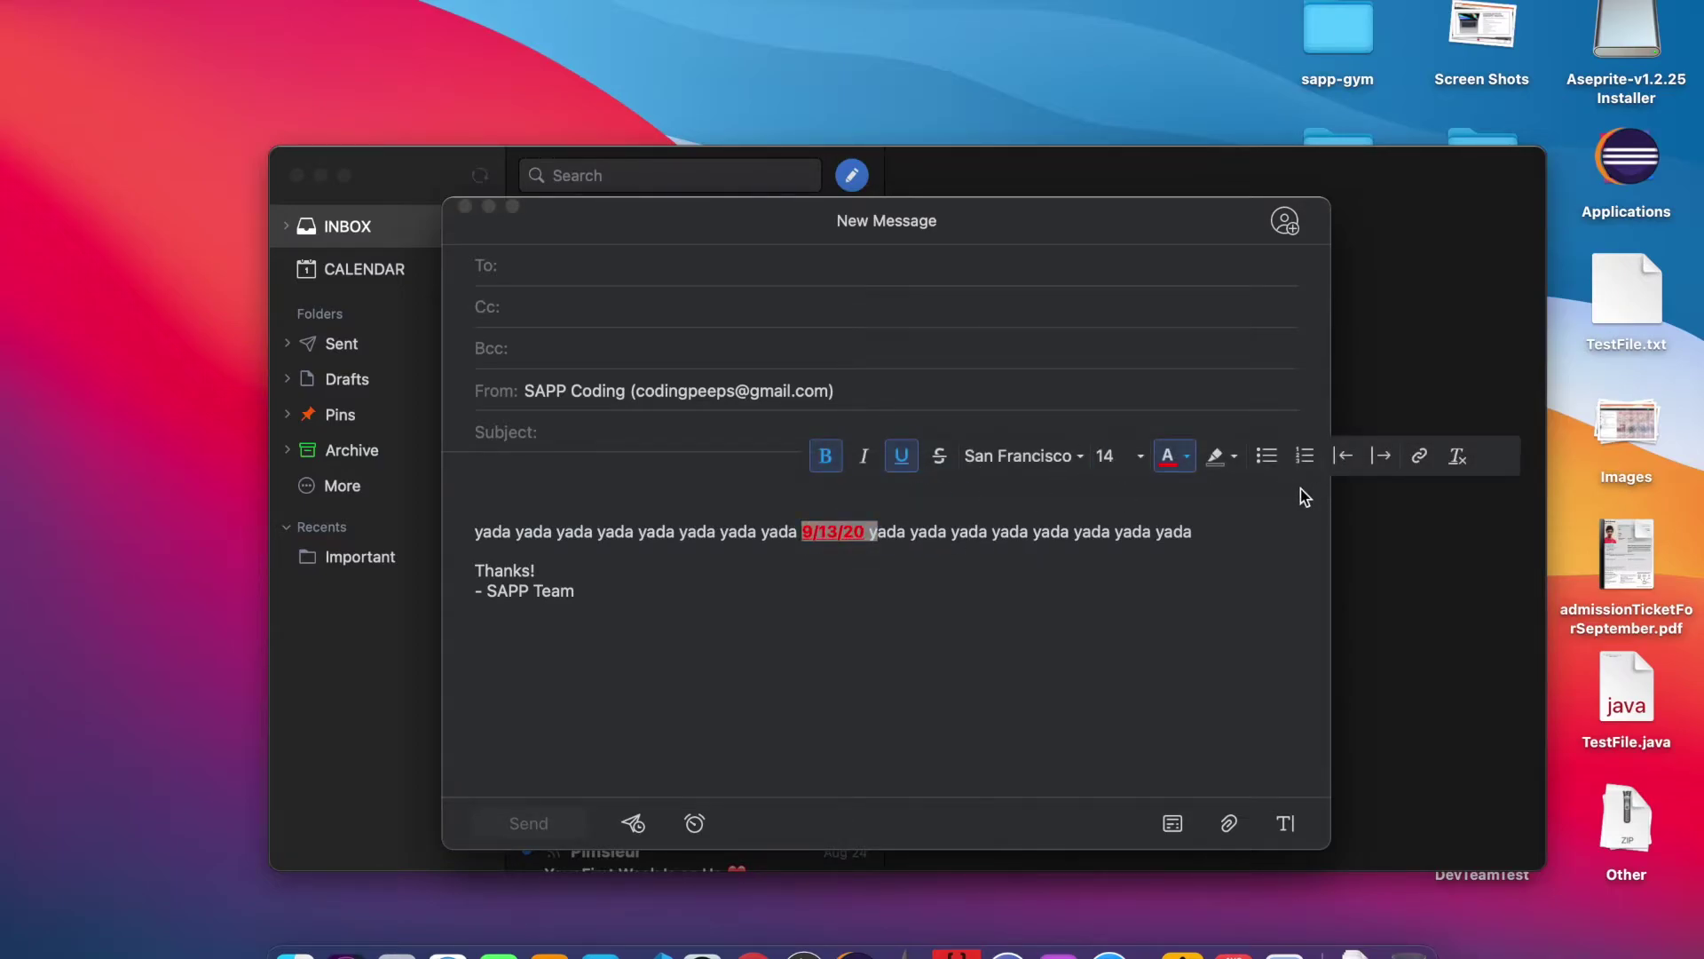
pyautogui.tripleClick(1210, 522)
pyautogui.click(1078, 524)
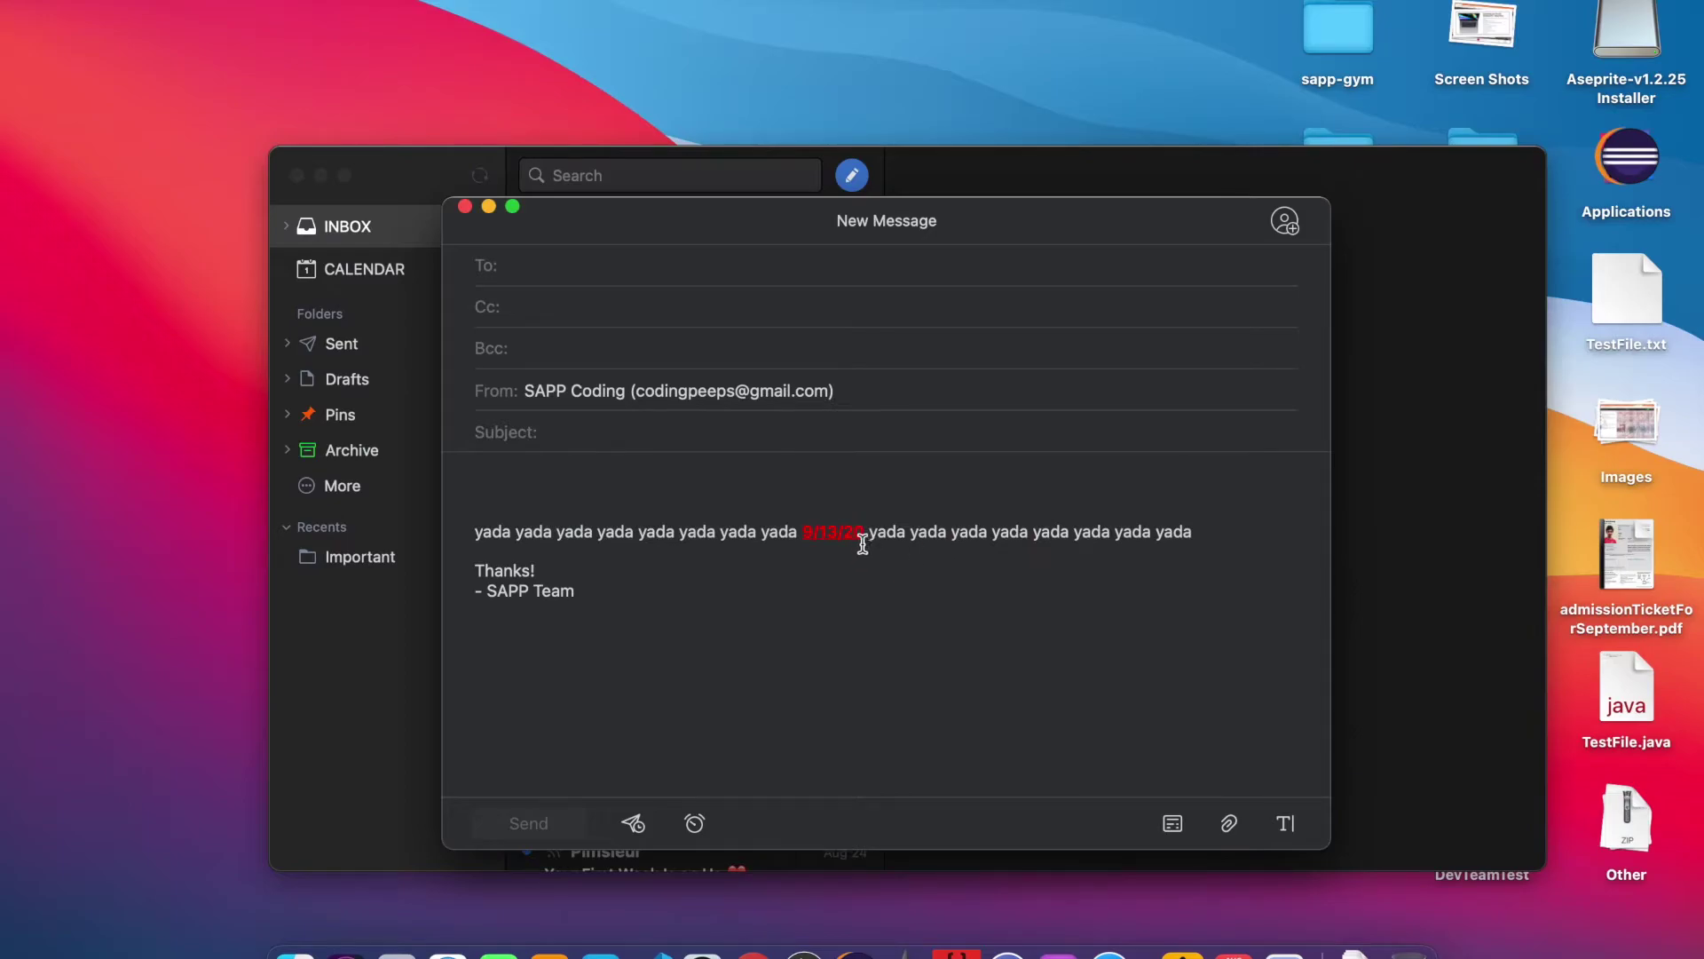
# Step: Strip the red bold formatting from the date 9/13/20 with Clear Formatting
pyautogui.moveTo(799, 535); pyautogui.dragTo(866, 541)
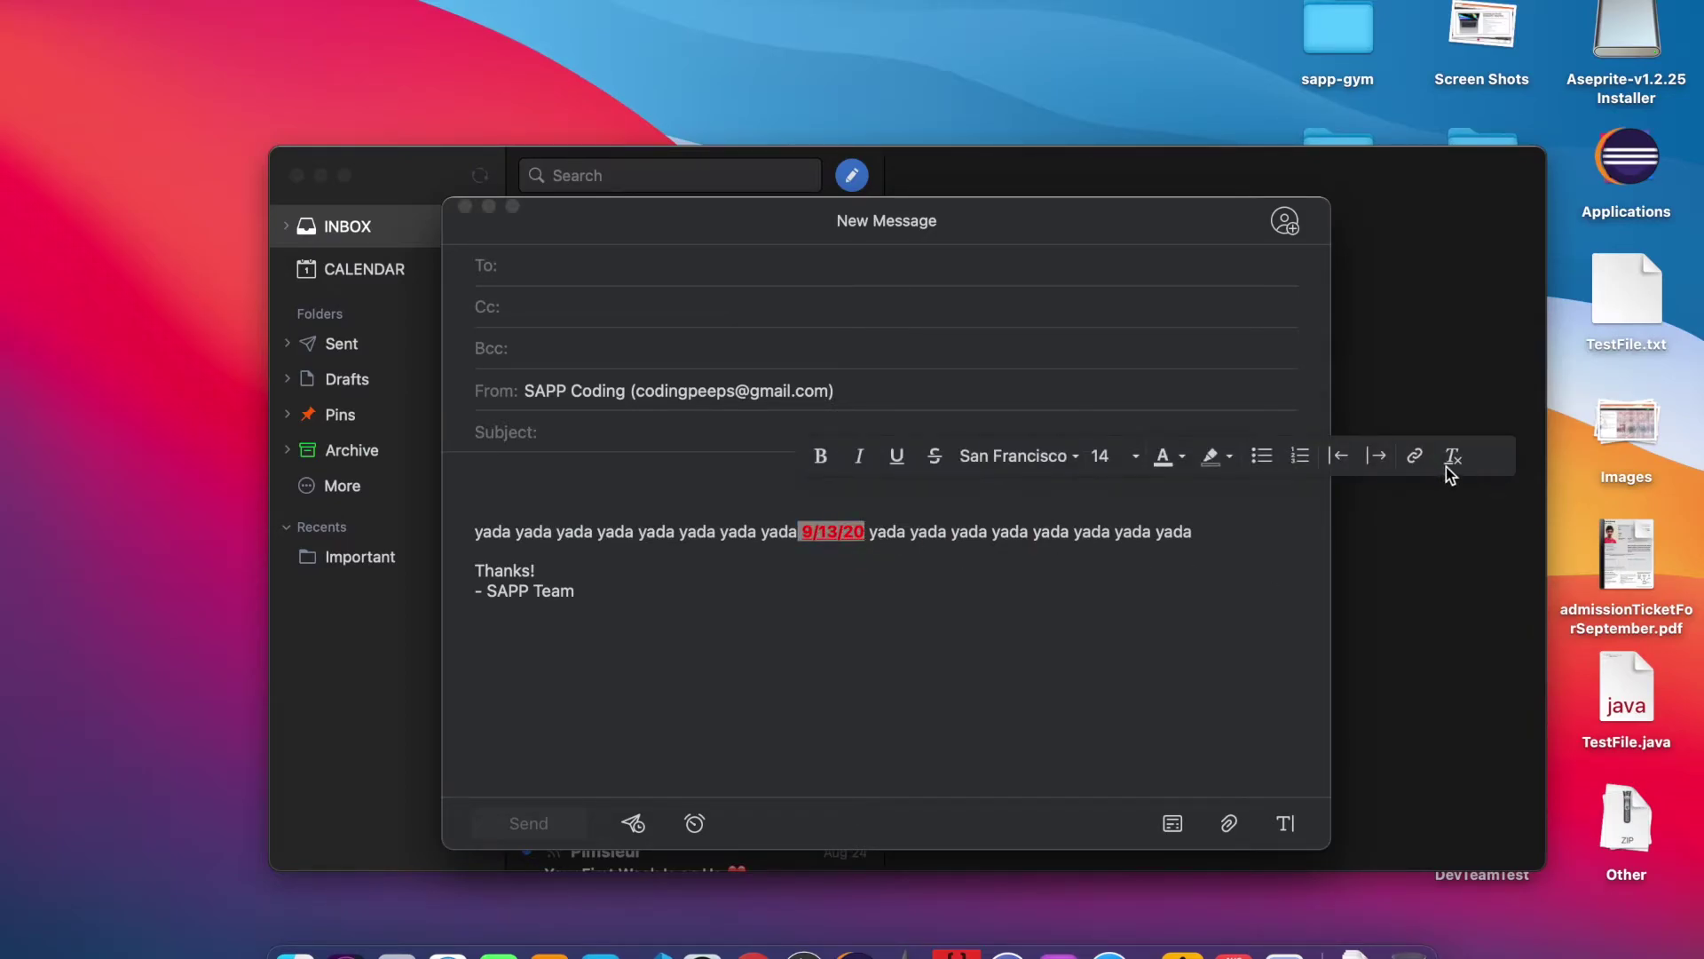
pyautogui.click(1455, 460)
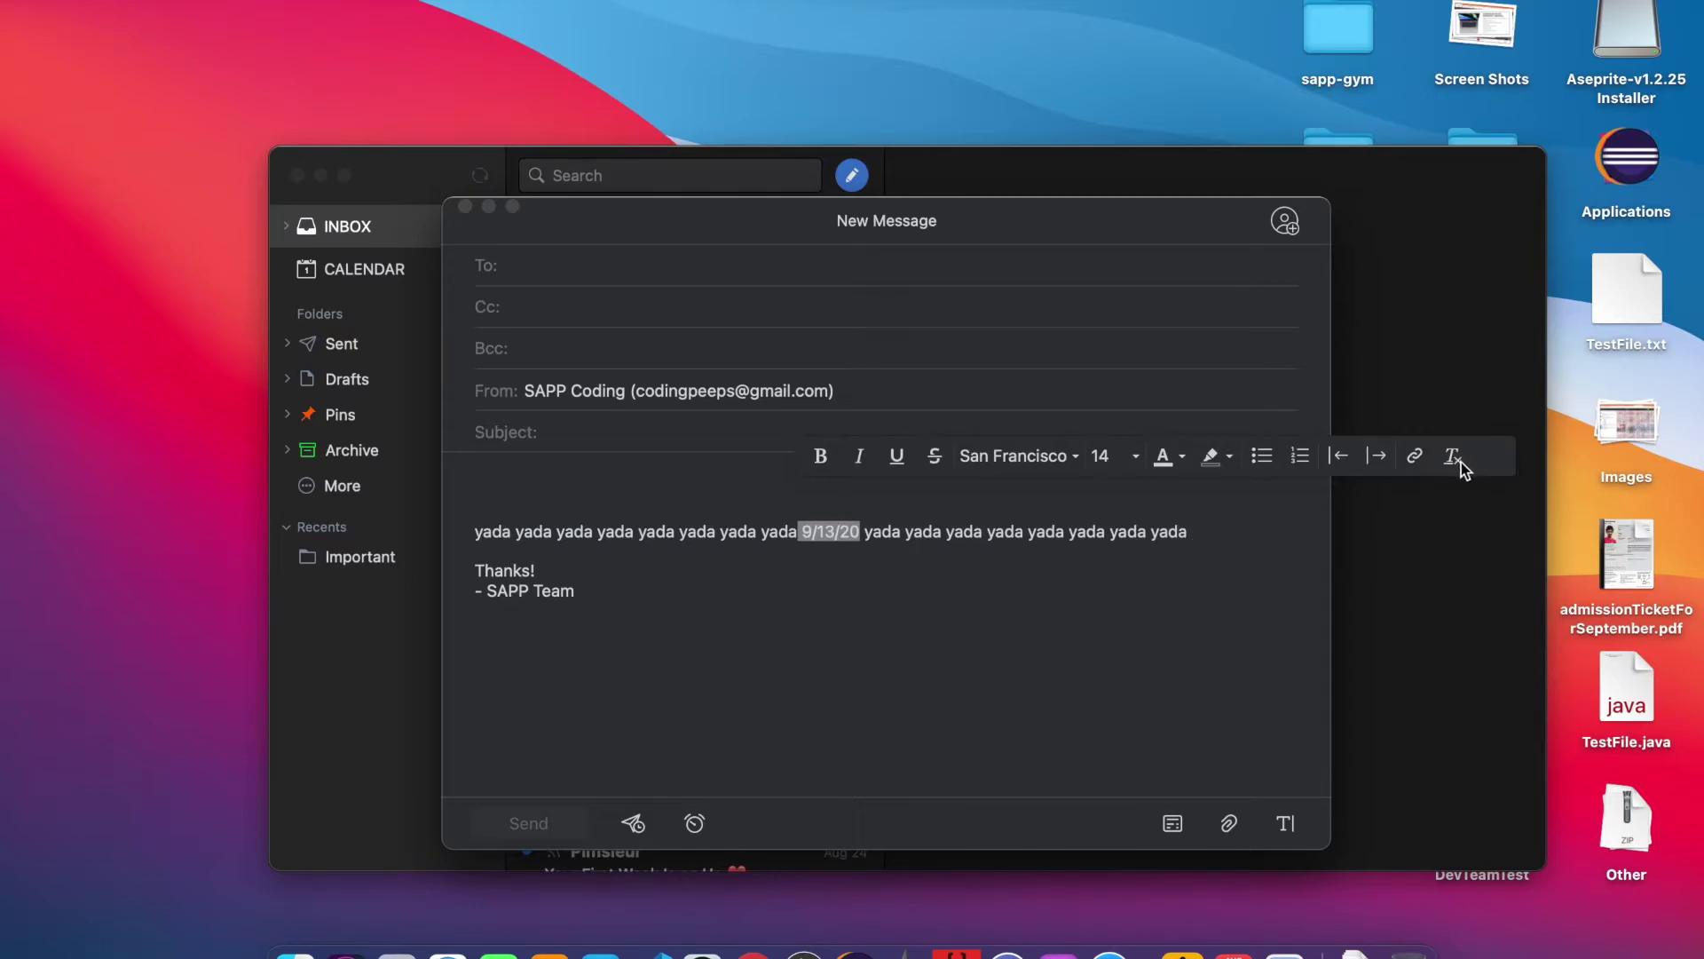
pyautogui.click(1105, 560)
# Step: Make the yada line a bulleted list, then a numbered list, then remove the list style
pyautogui.moveTo(801, 536); pyautogui.dragTo(861, 538)
pyautogui.click(1270, 457)
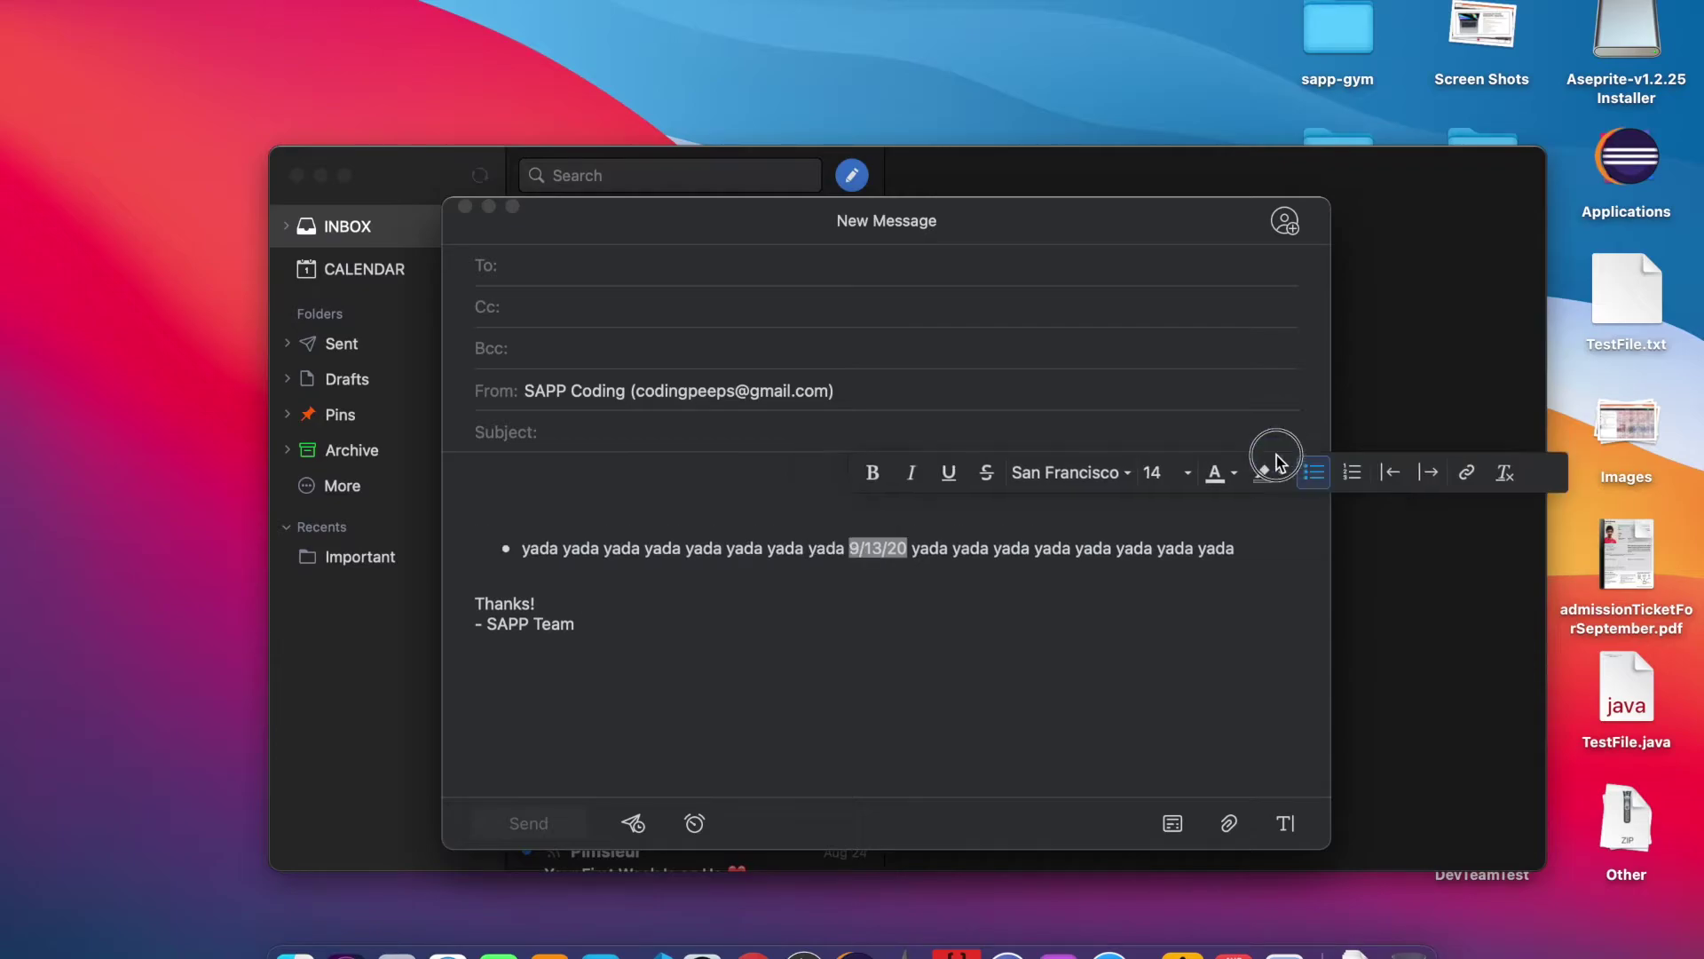
pyautogui.click(1345, 469)
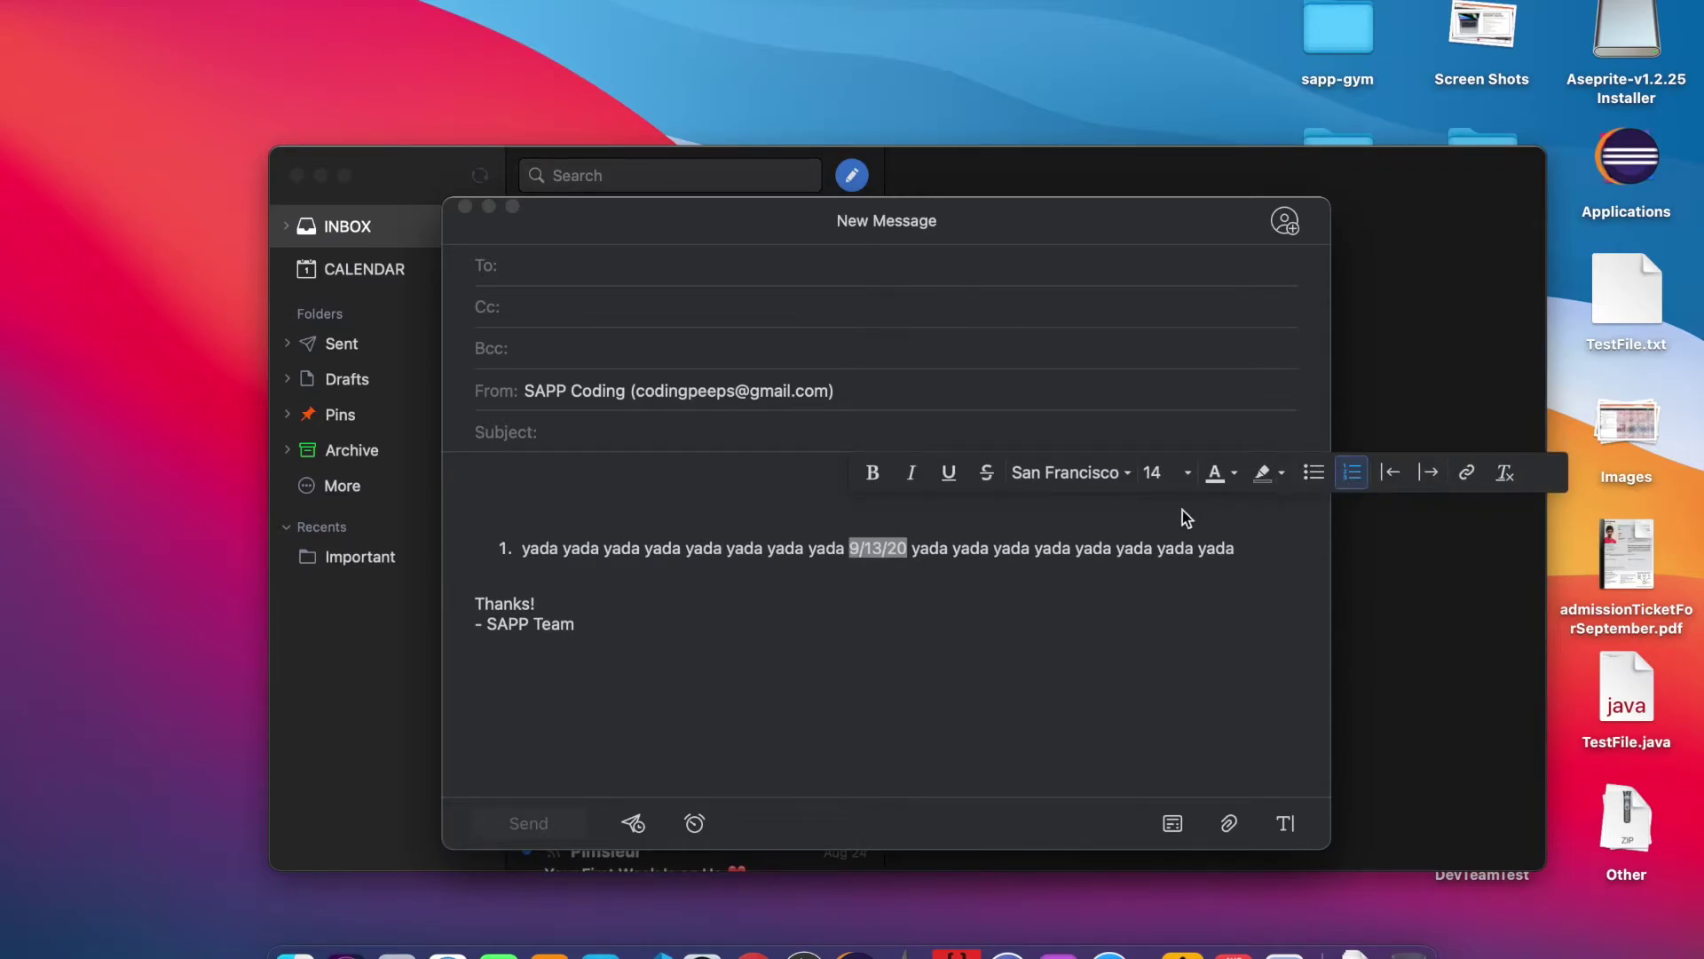
pyautogui.click(1493, 478)
# Step: Select the whole yada line and deselect it, leaving the caret at its end
pyautogui.click(1200, 562)
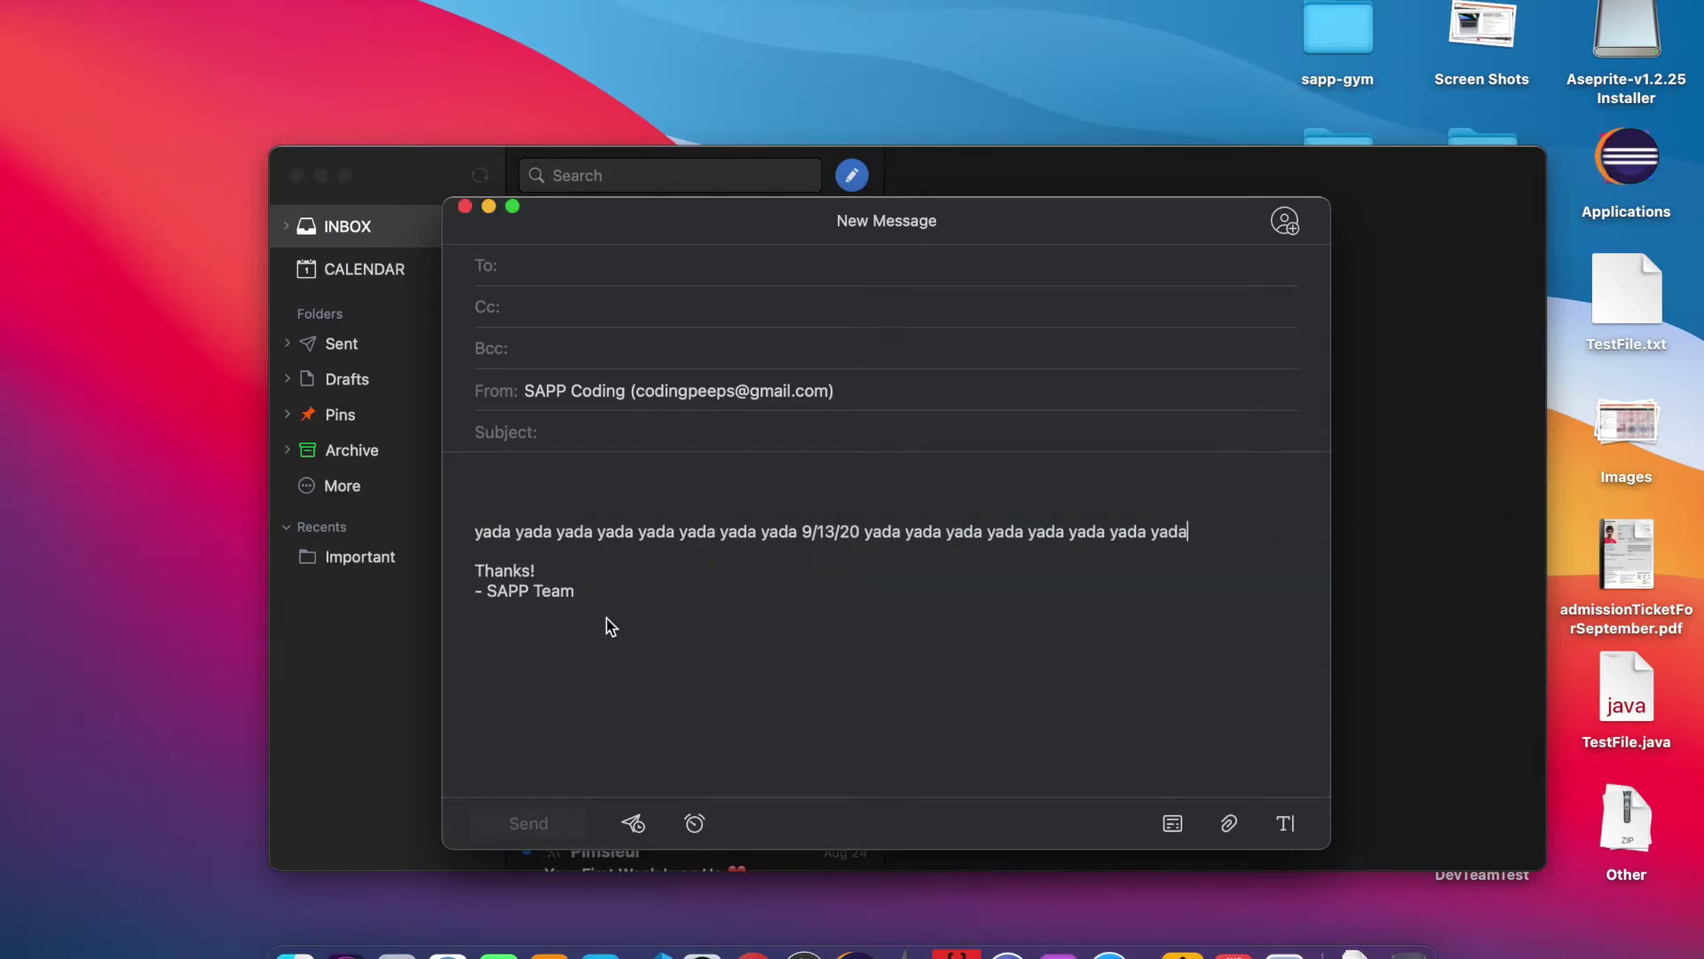
pyautogui.press('super+Left')
pyautogui.press('shift+super+Right')
pyautogui.press('Right')
pyautogui.moveTo(475, 531); pyautogui.dragTo(920, 566)
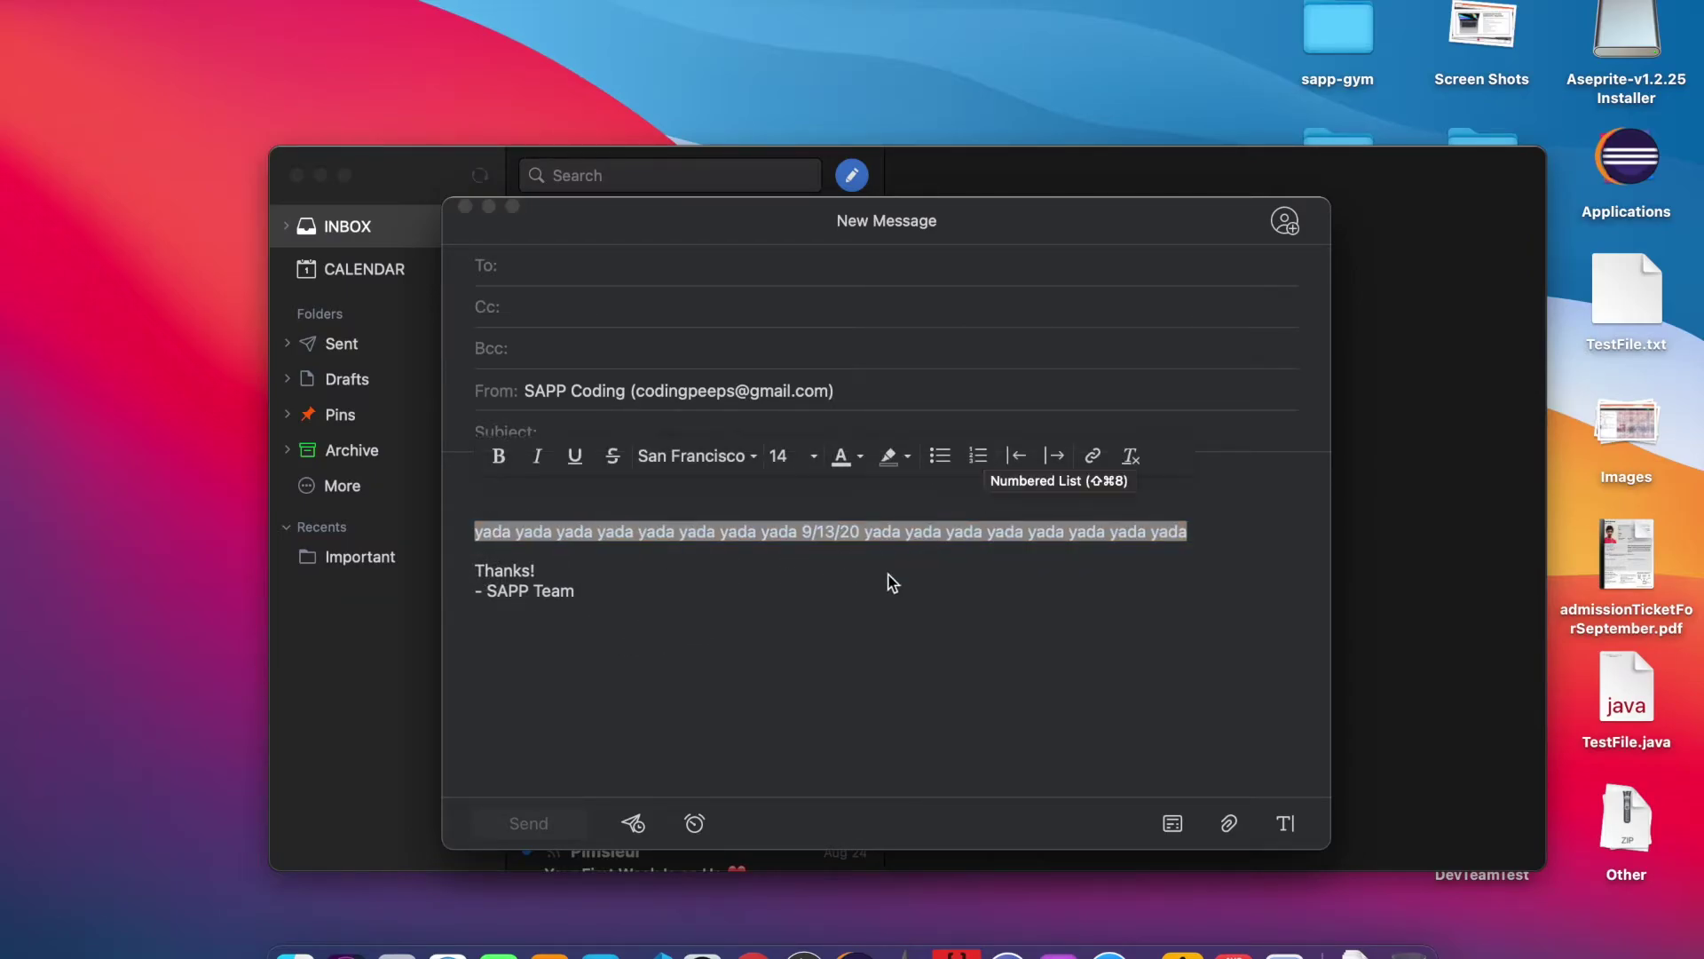
pyautogui.click(781, 576)
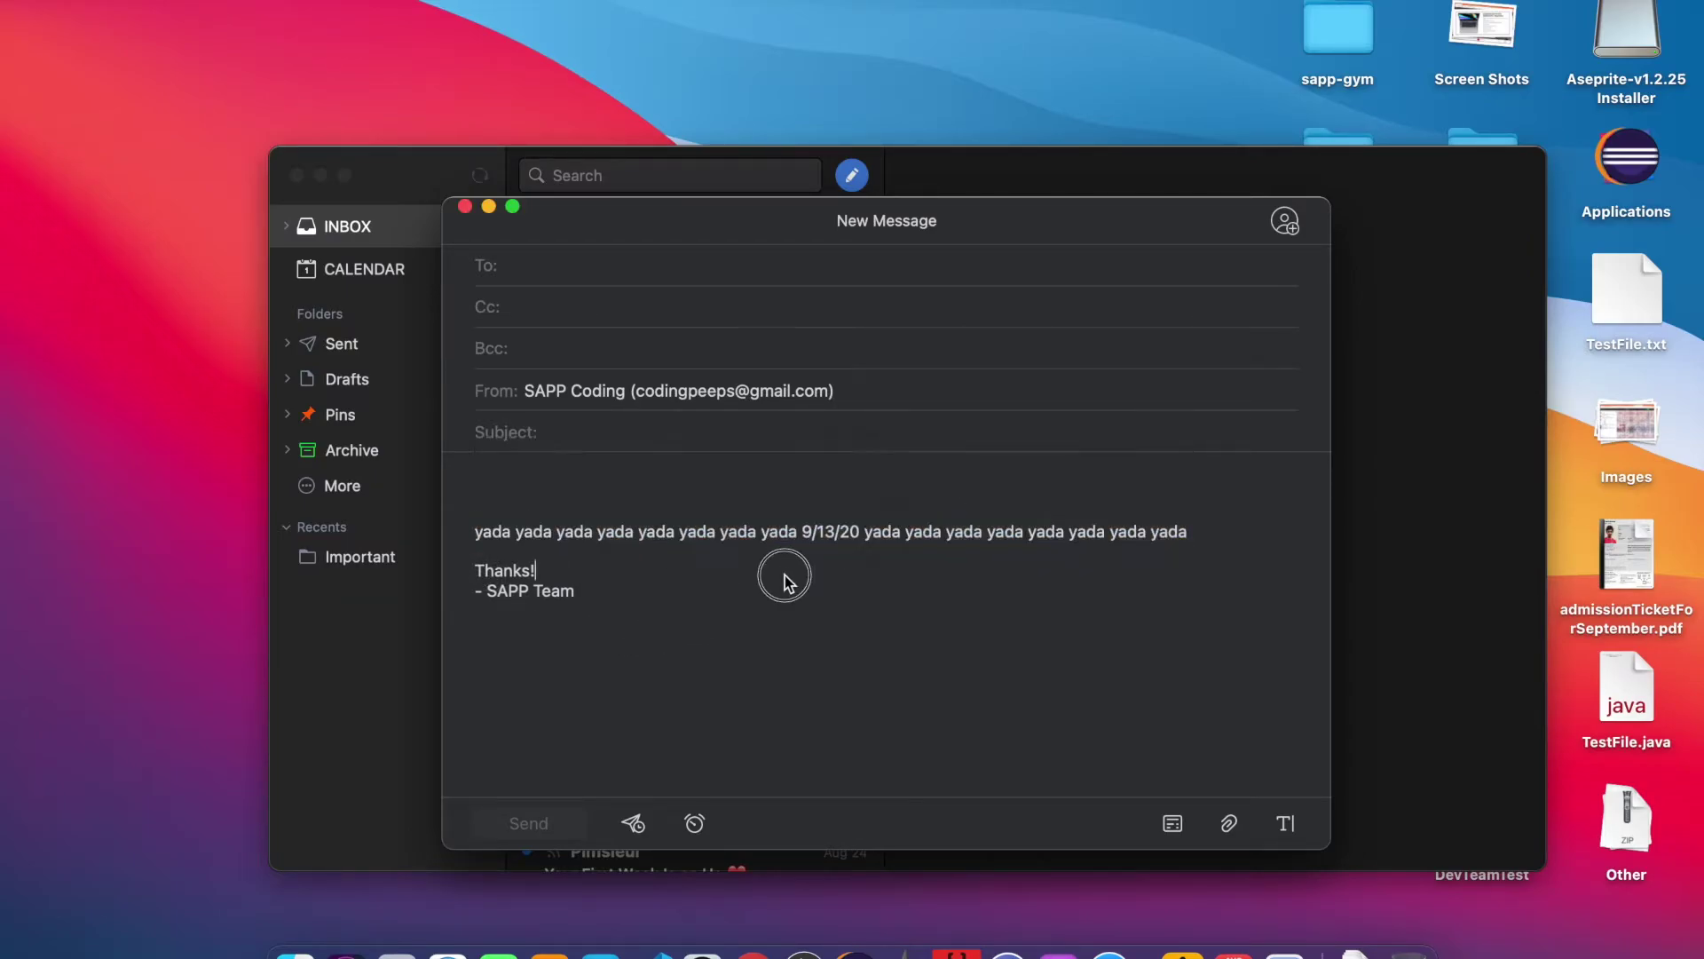
# Step: Close the New Message window, choosing Don't Save so no draft is kept
pyautogui.click(465, 207)
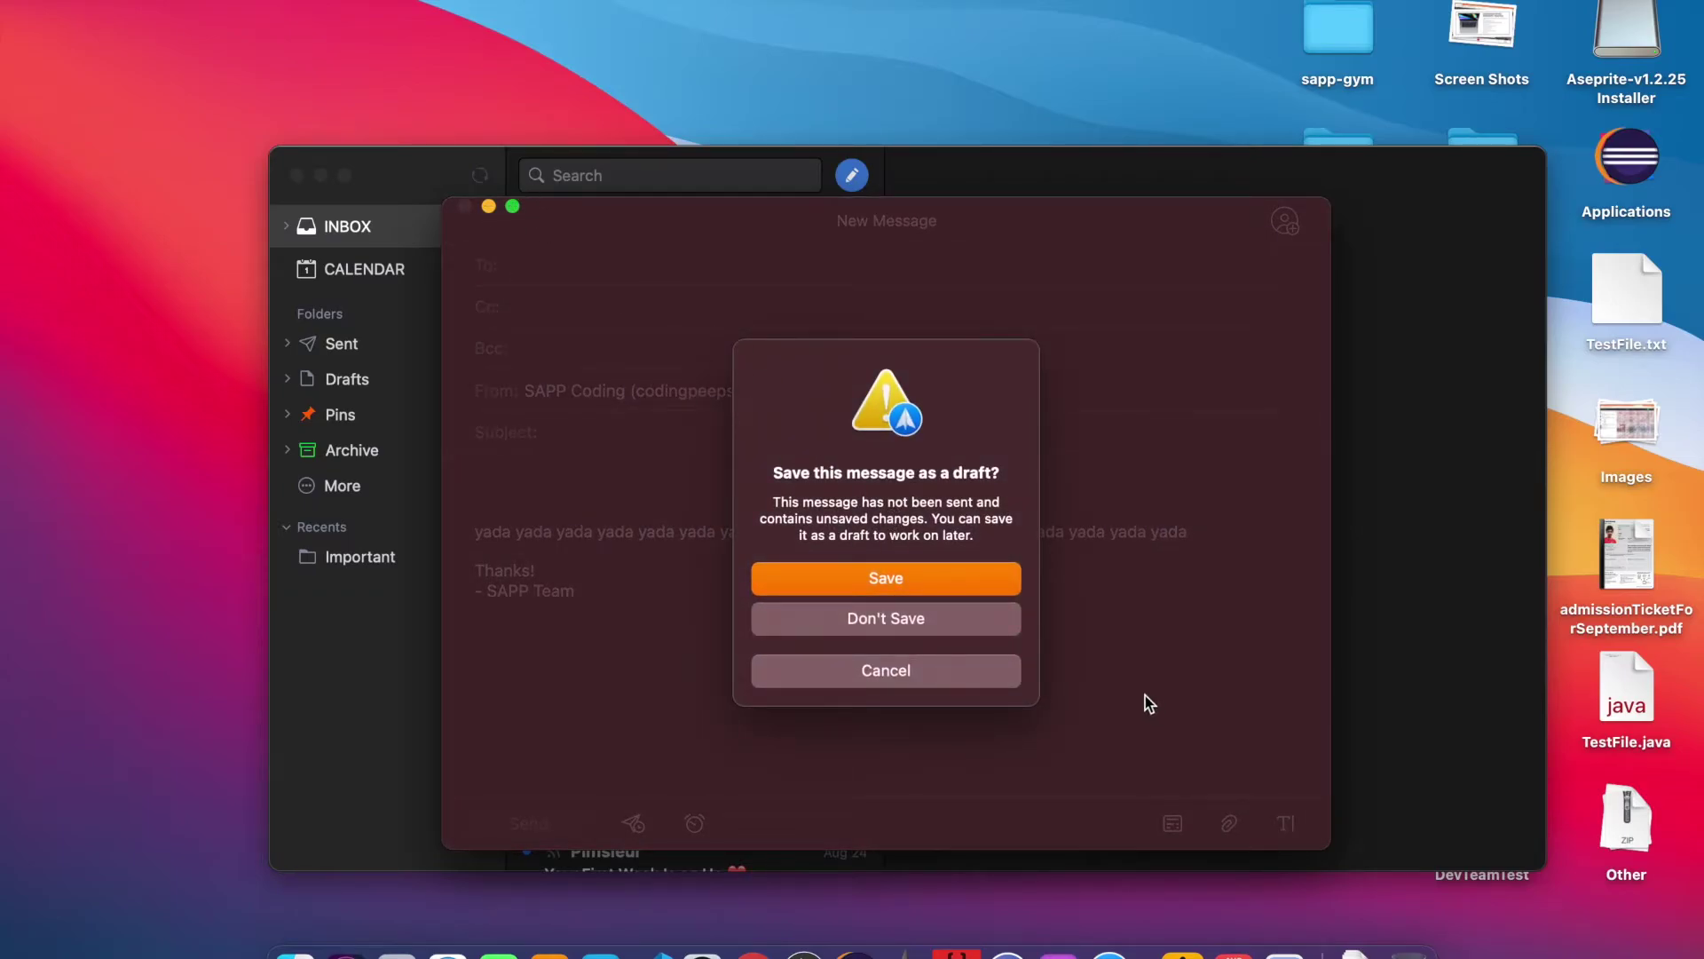
pyautogui.click(886, 670)
pyautogui.moveTo(588, 222); pyautogui.dragTo(626, 216)
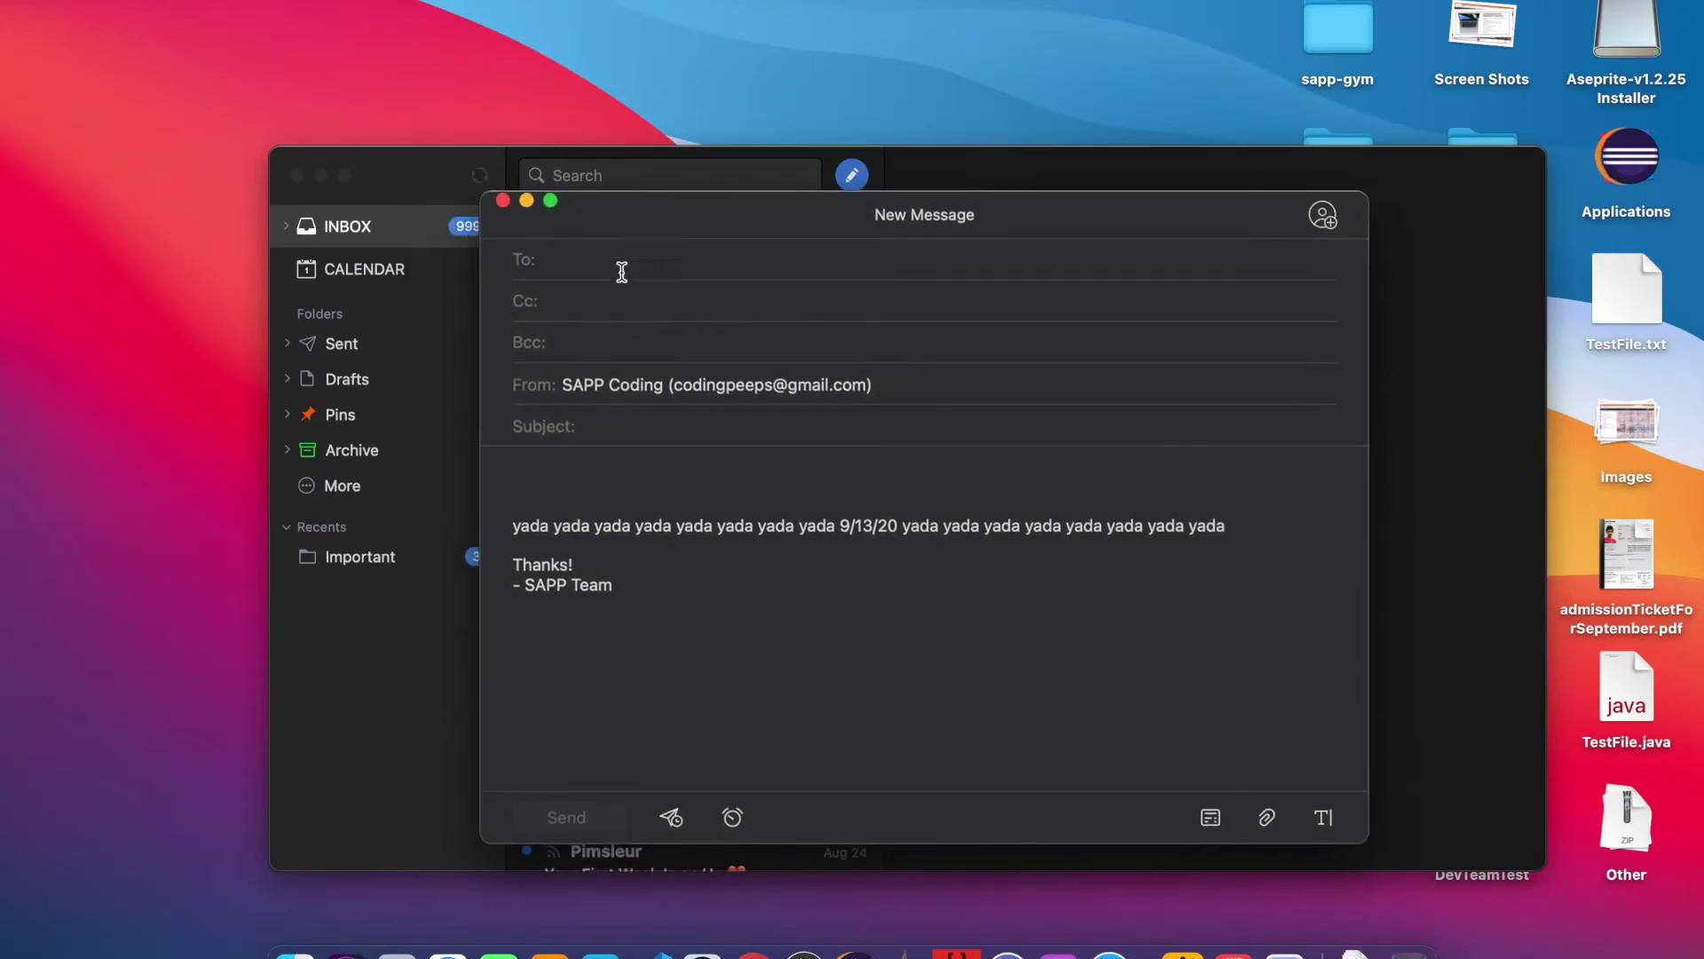
pyautogui.click(502, 200)
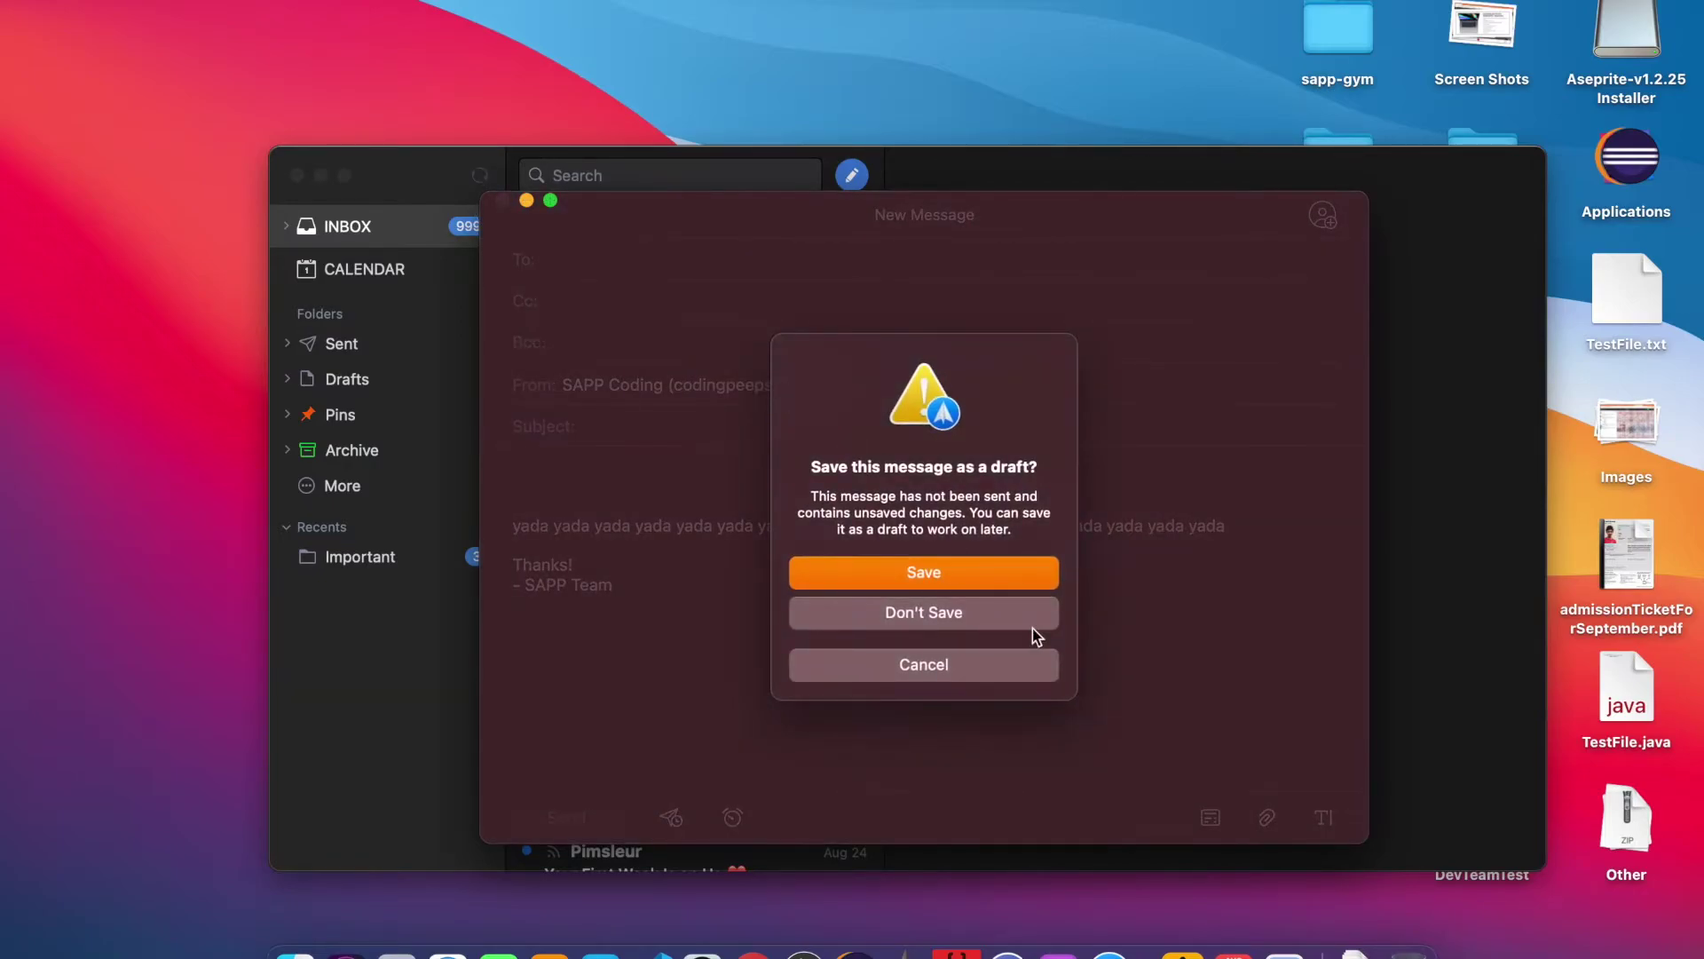
pyautogui.click(955, 617)
pyautogui.moveTo(952, 210); pyautogui.dragTo(965, 154)
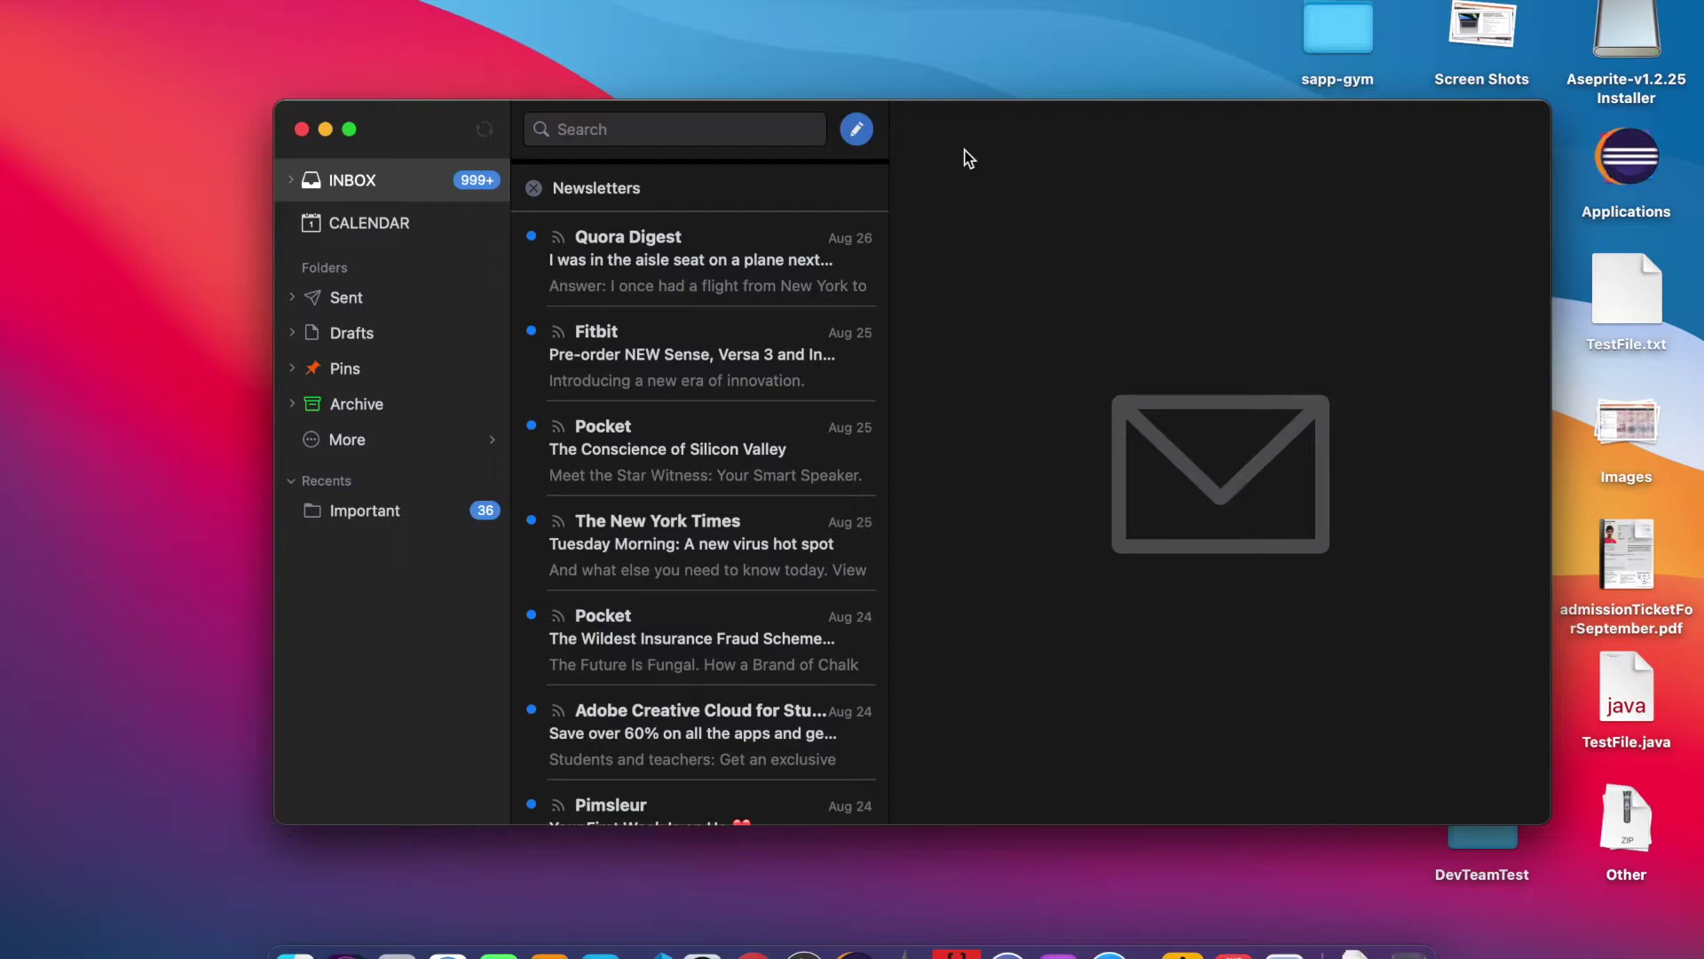
# Step: Remove the Newsletters filter and scroll through the Smart inbox's Newsletters, Pins and Seen sections
pyautogui.click(534, 187)
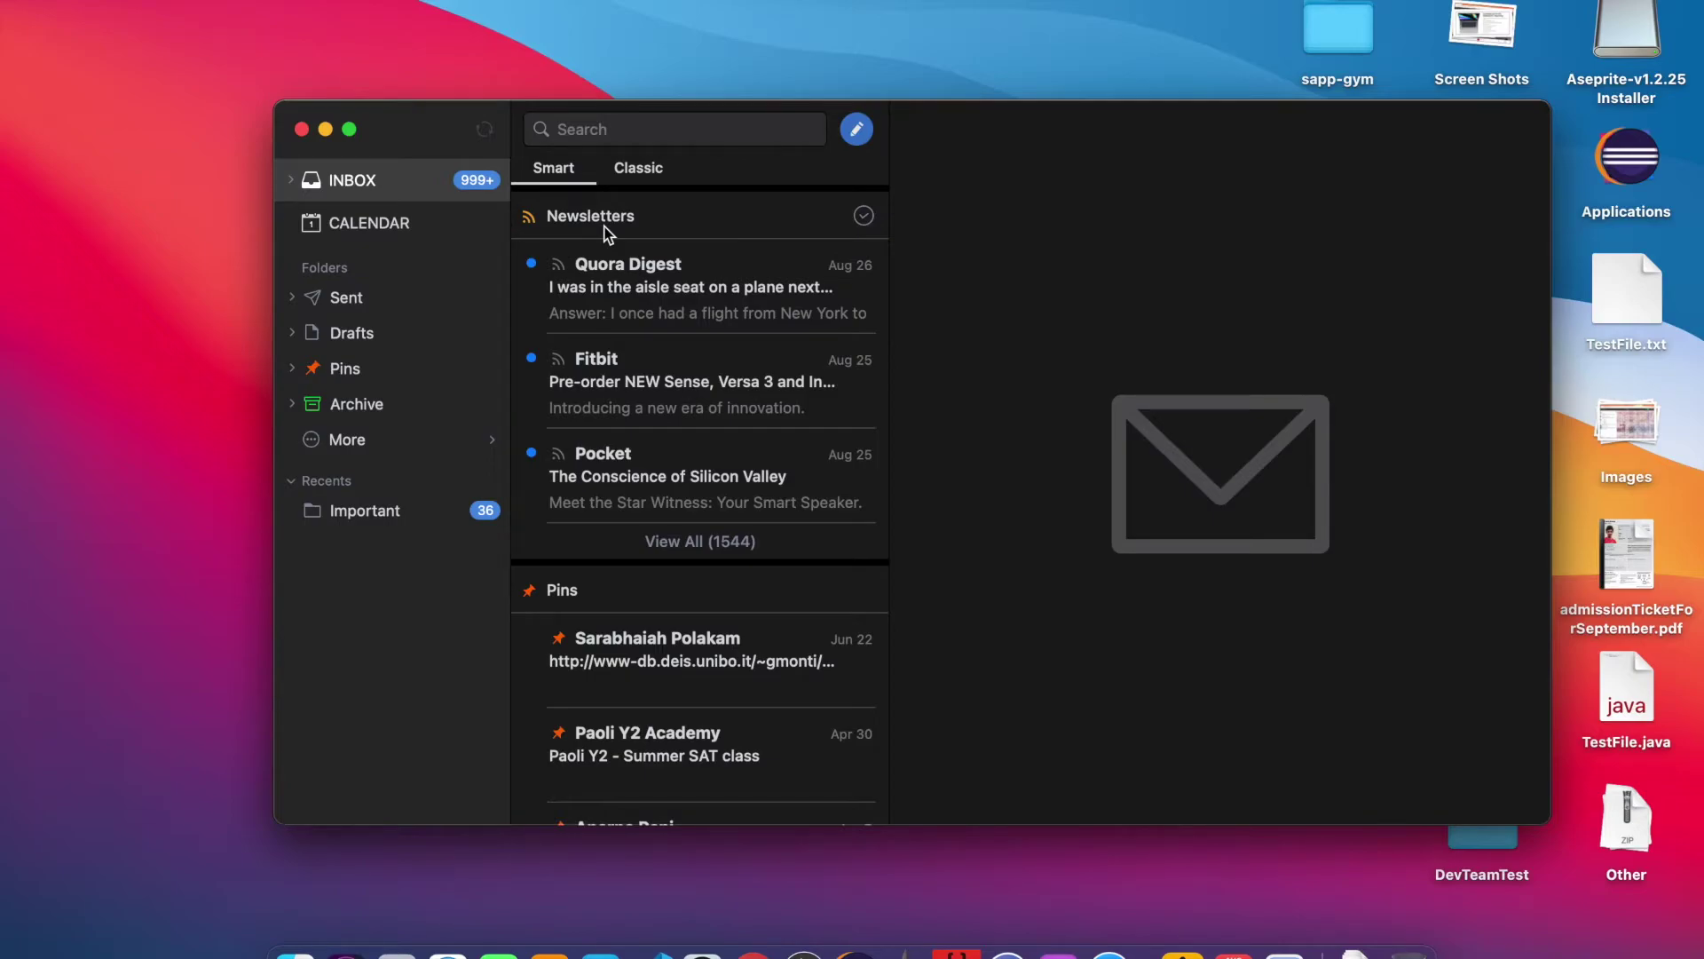
pyautogui.moveTo(923, 141); pyautogui.dragTo(923, 96)
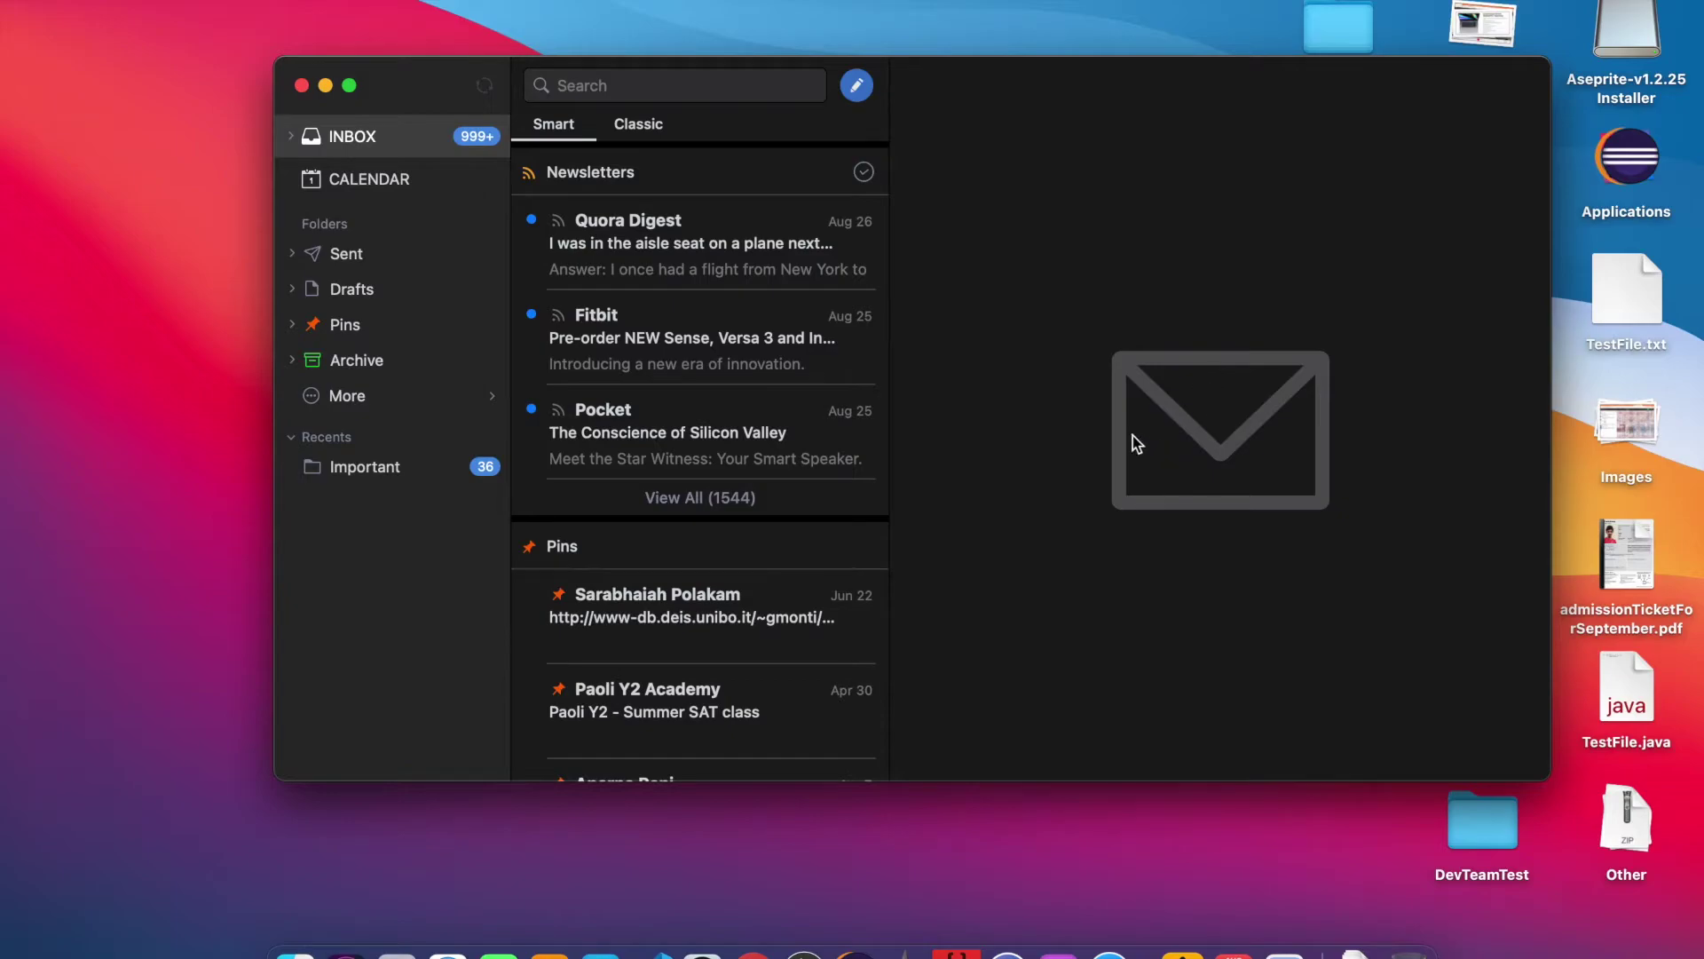
pyautogui.scroll(-5, 748, 469)
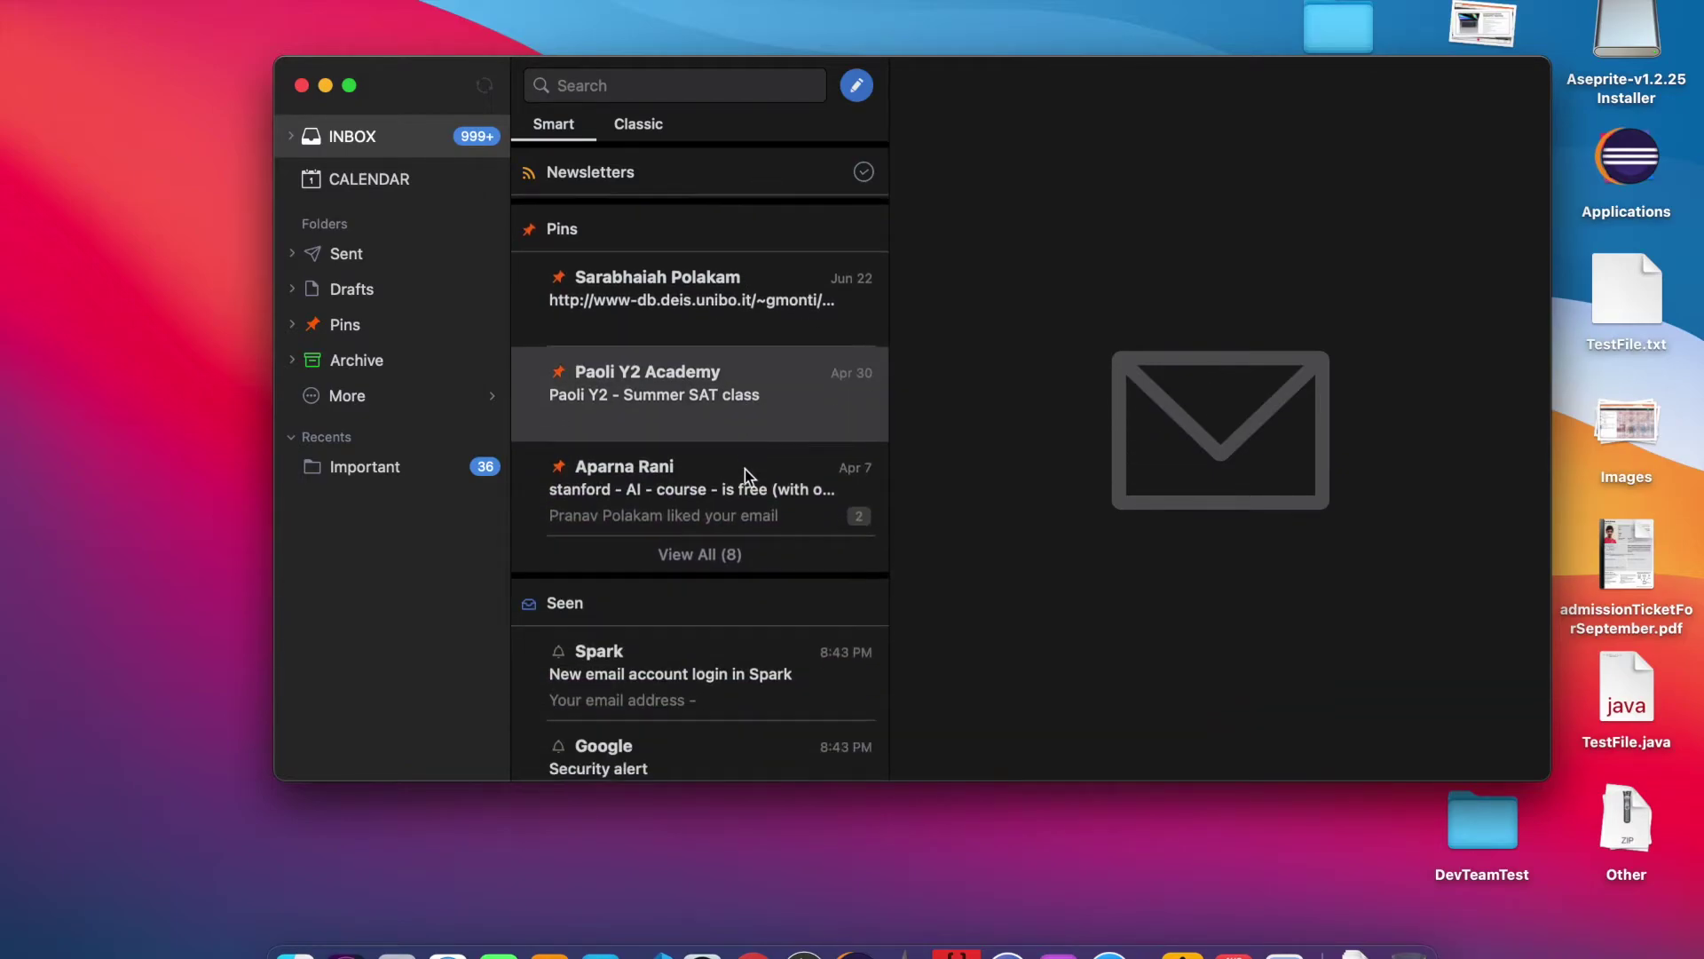
pyautogui.scroll(-6, 744, 469)
pyautogui.scroll(10, 754, 460)
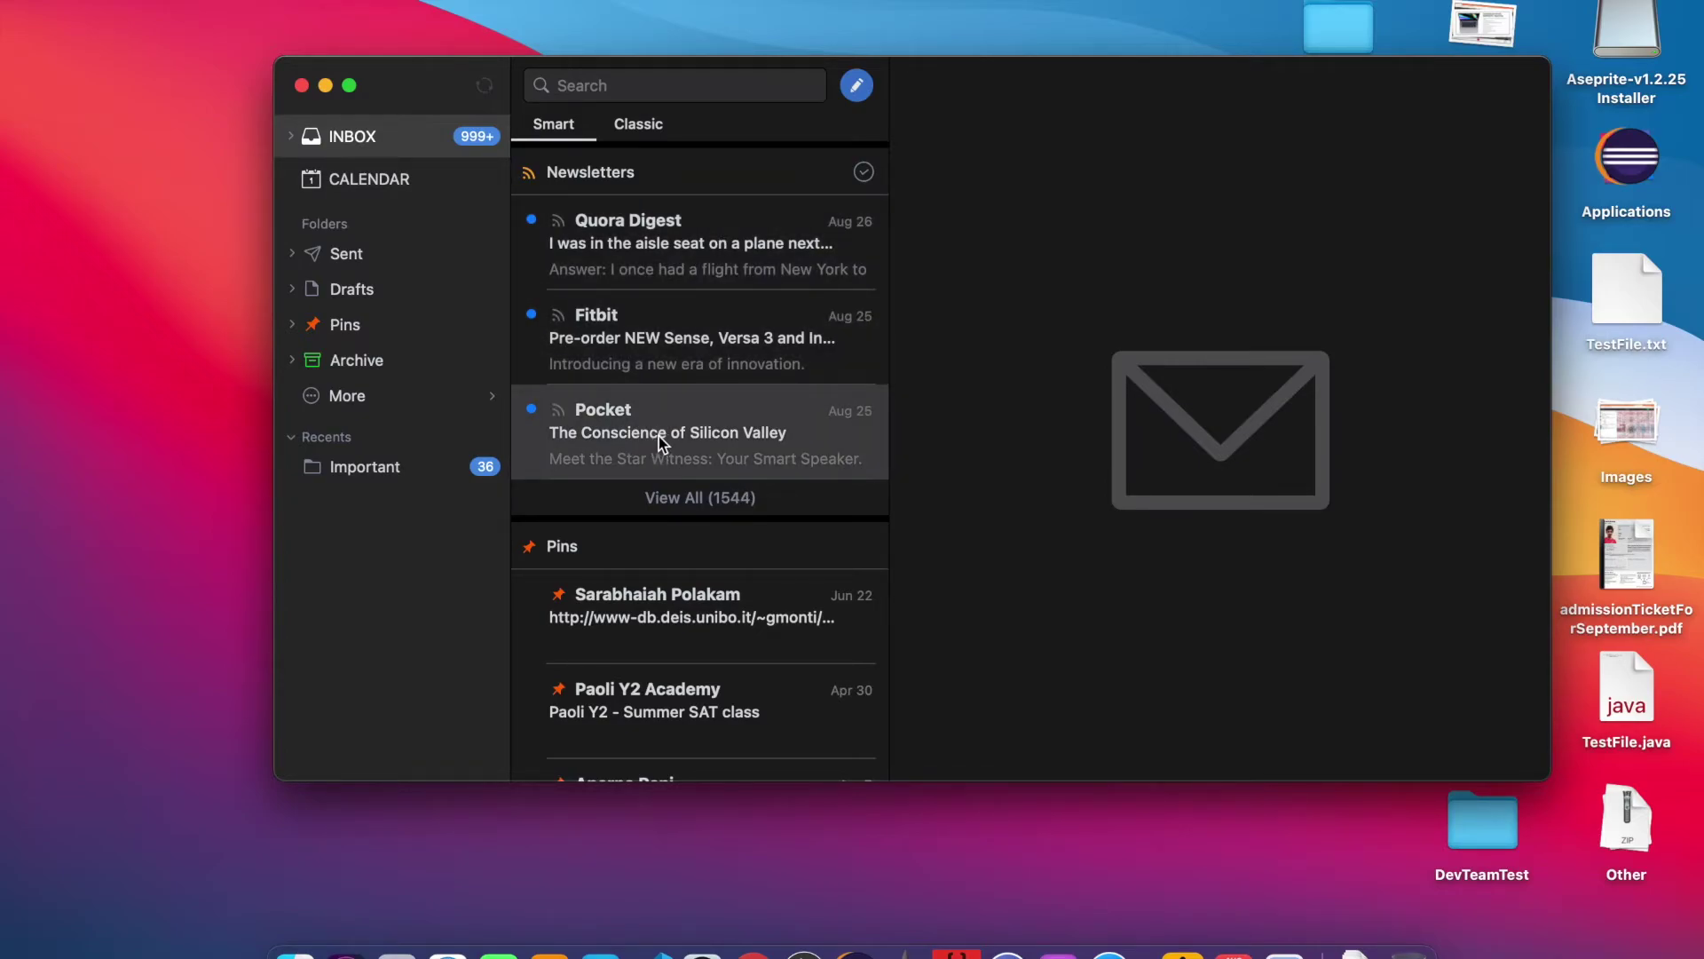
pyautogui.scroll(-10, 755, 556)
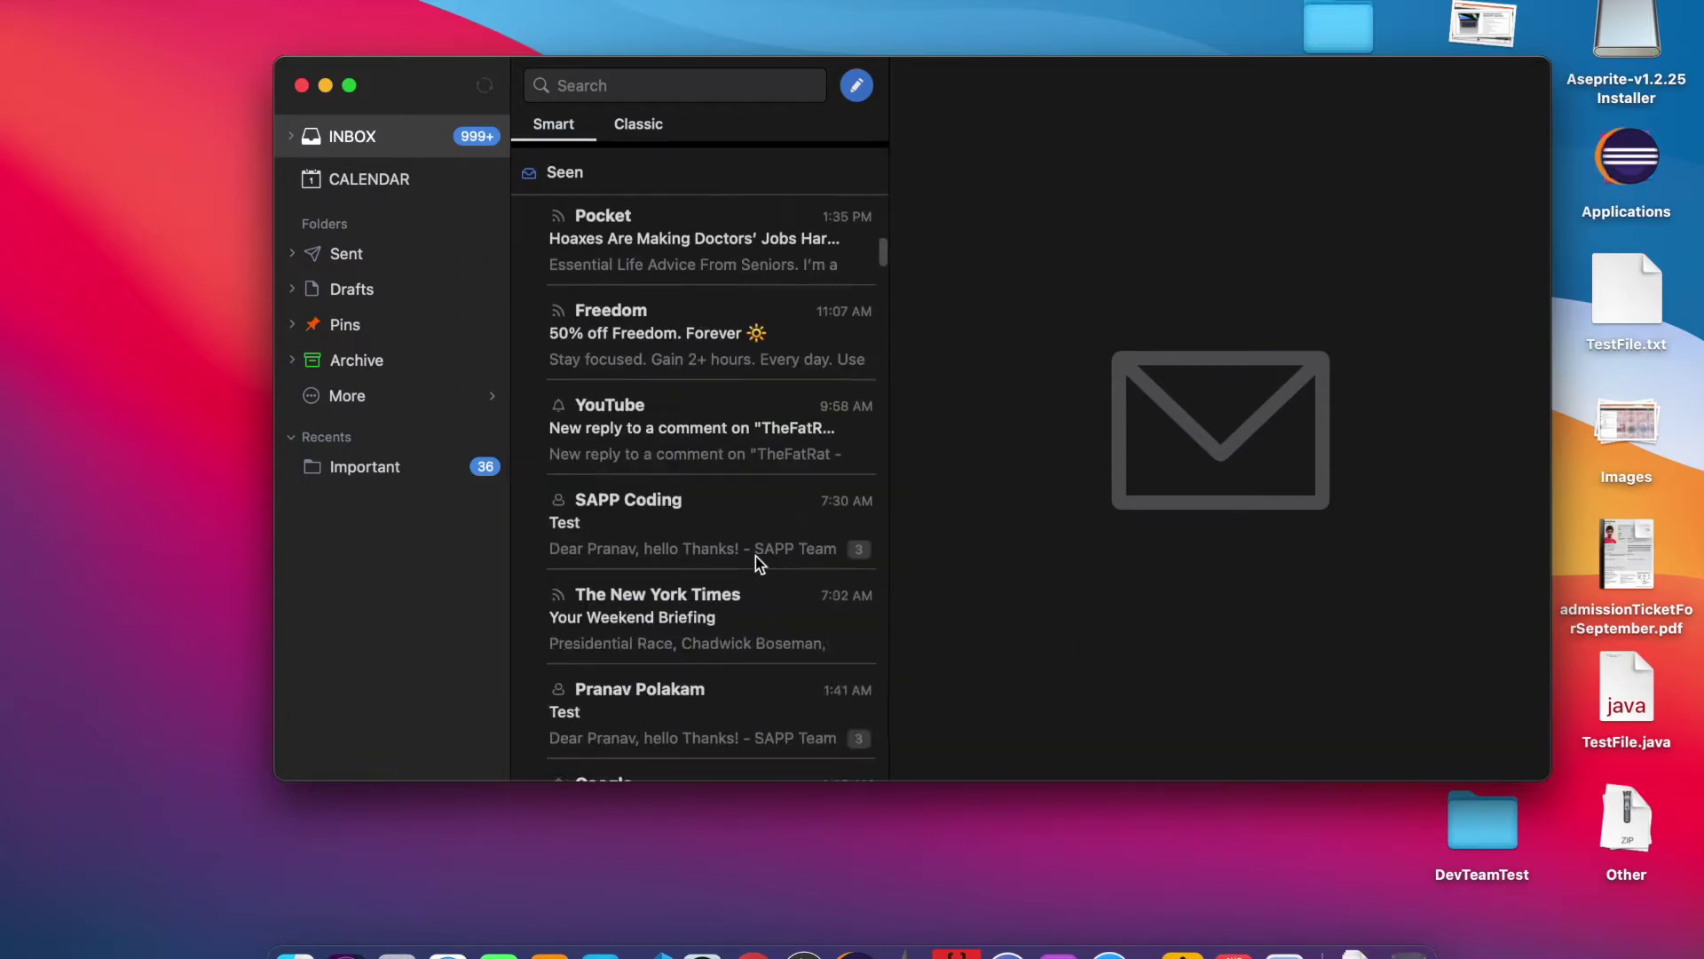
pyautogui.scroll(10, 755, 556)
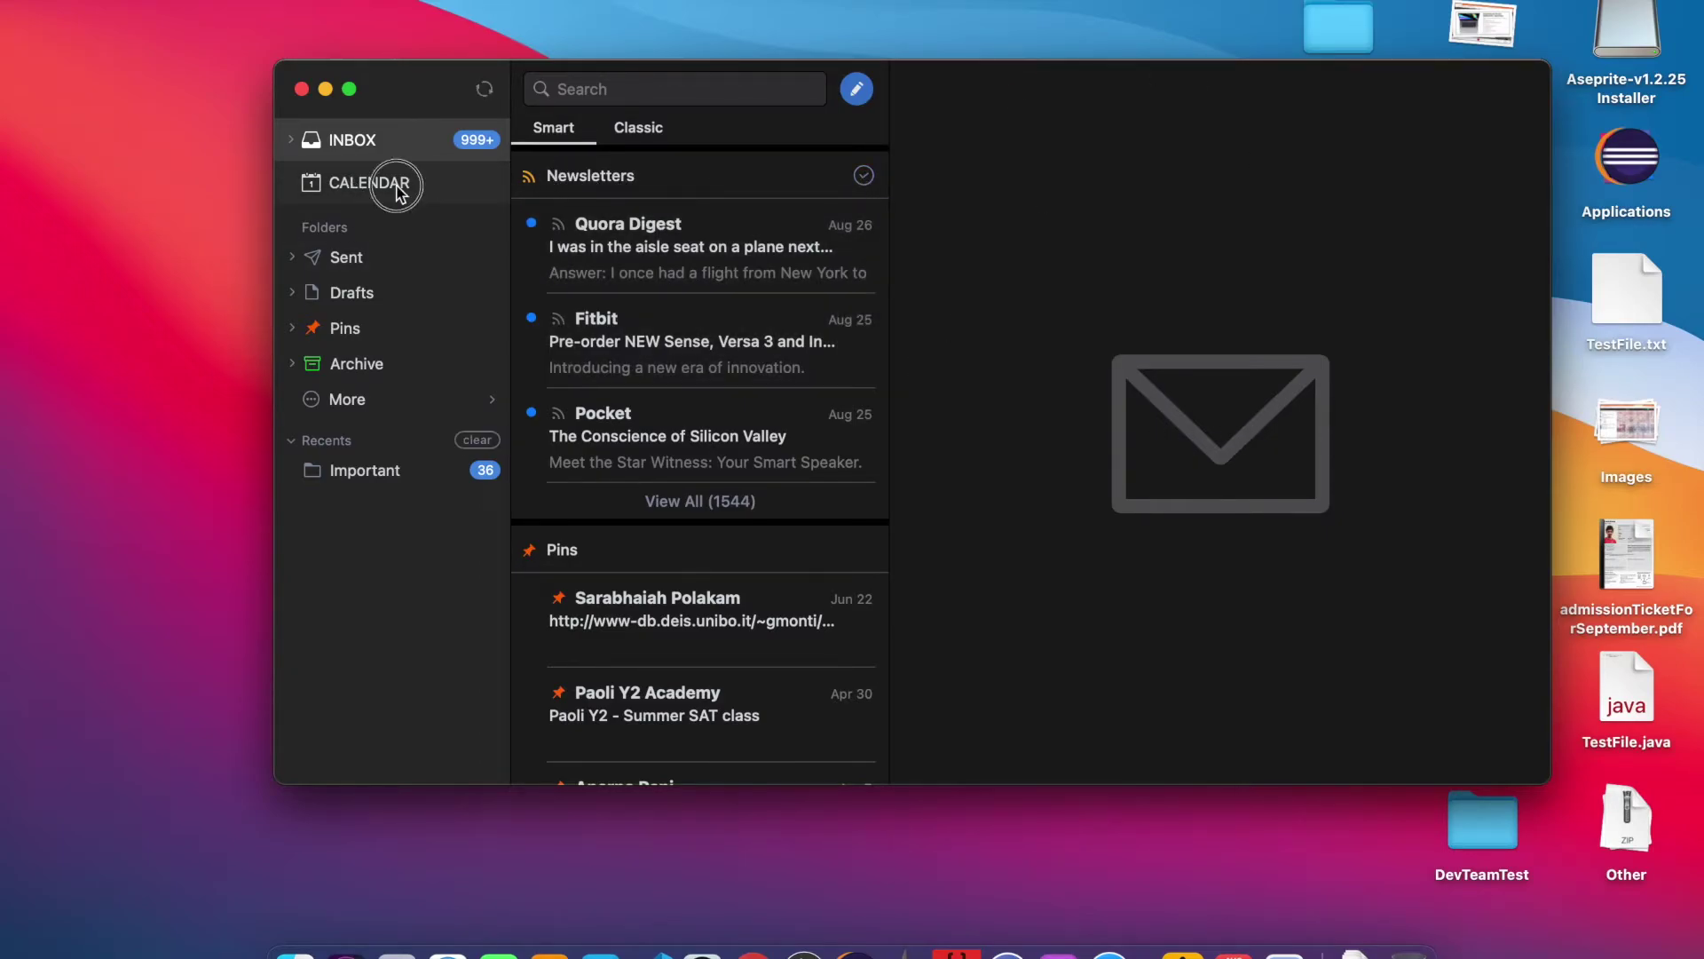
pyautogui.click(446, 185)
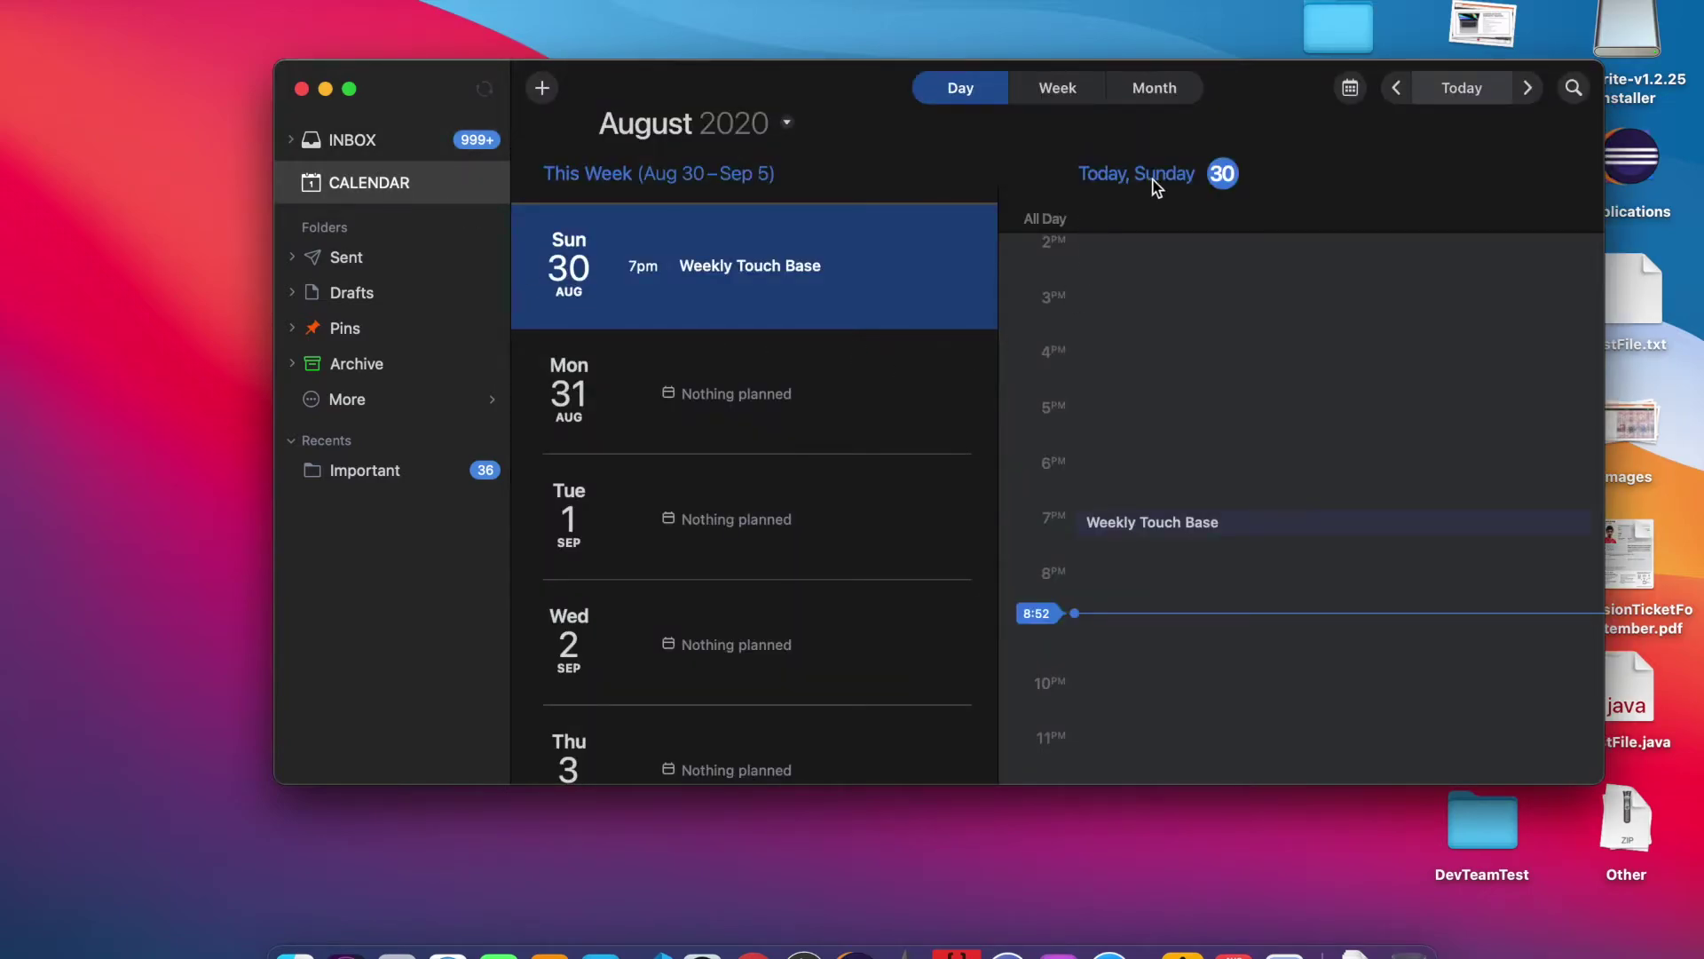
# Step: View the calendar by month, then by week, then return to the inbox
pyautogui.moveTo(696, 84); pyautogui.dragTo(584, 82)
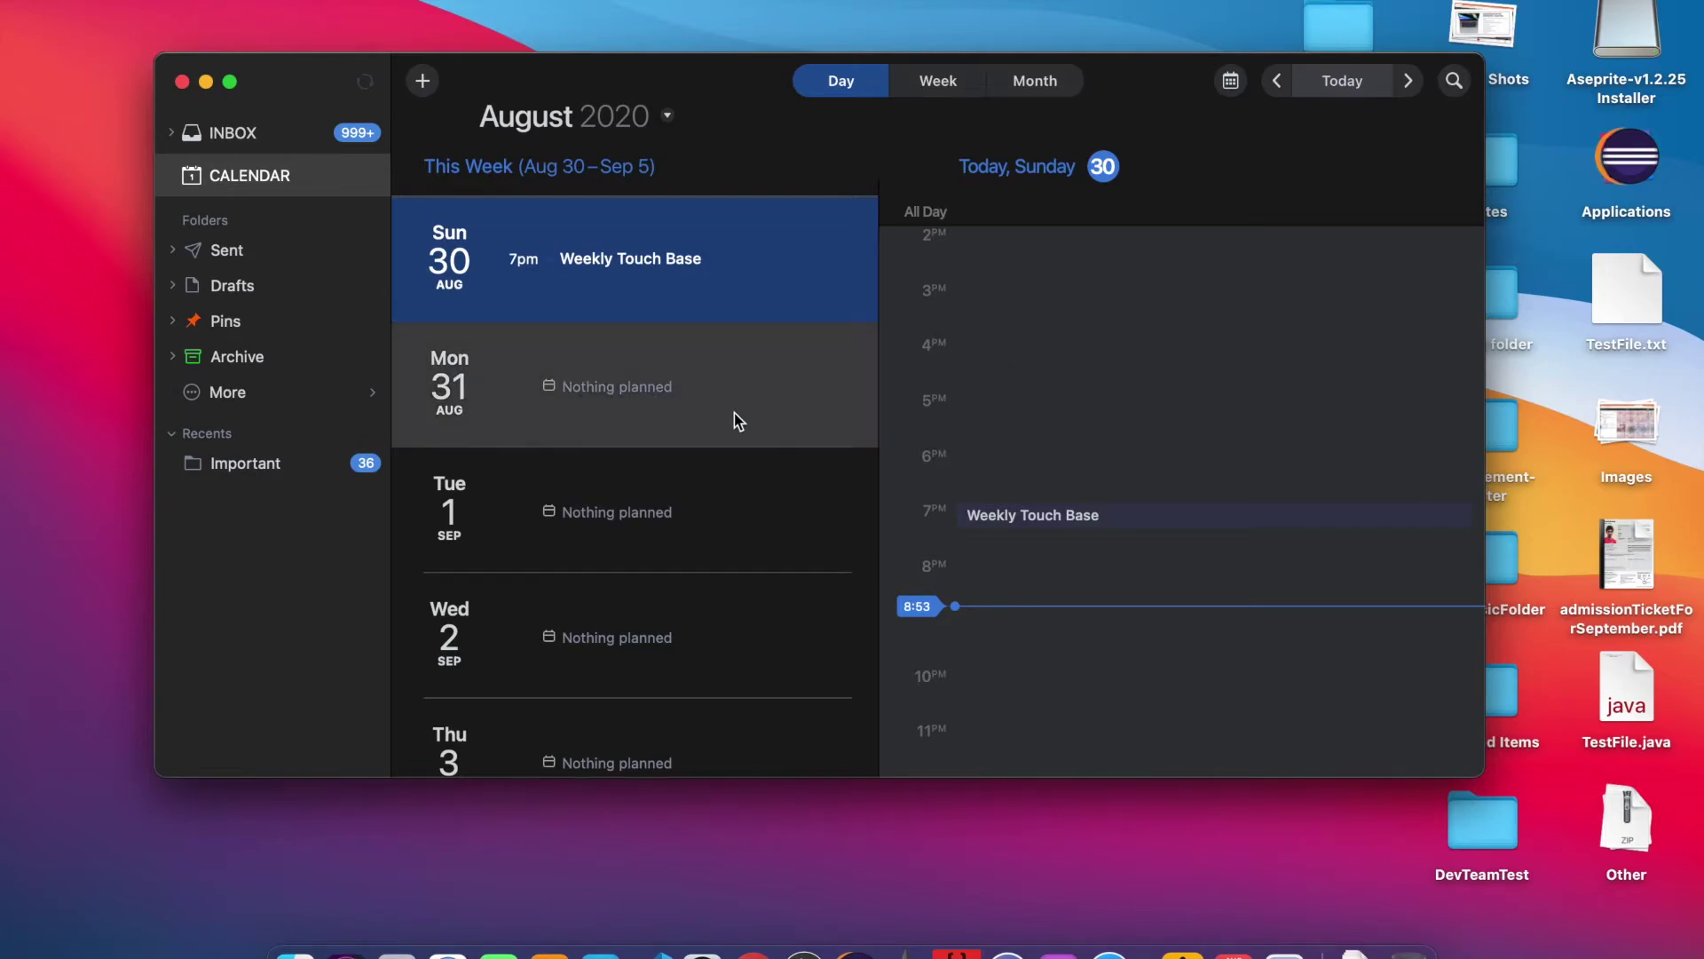
pyautogui.click(1021, 88)
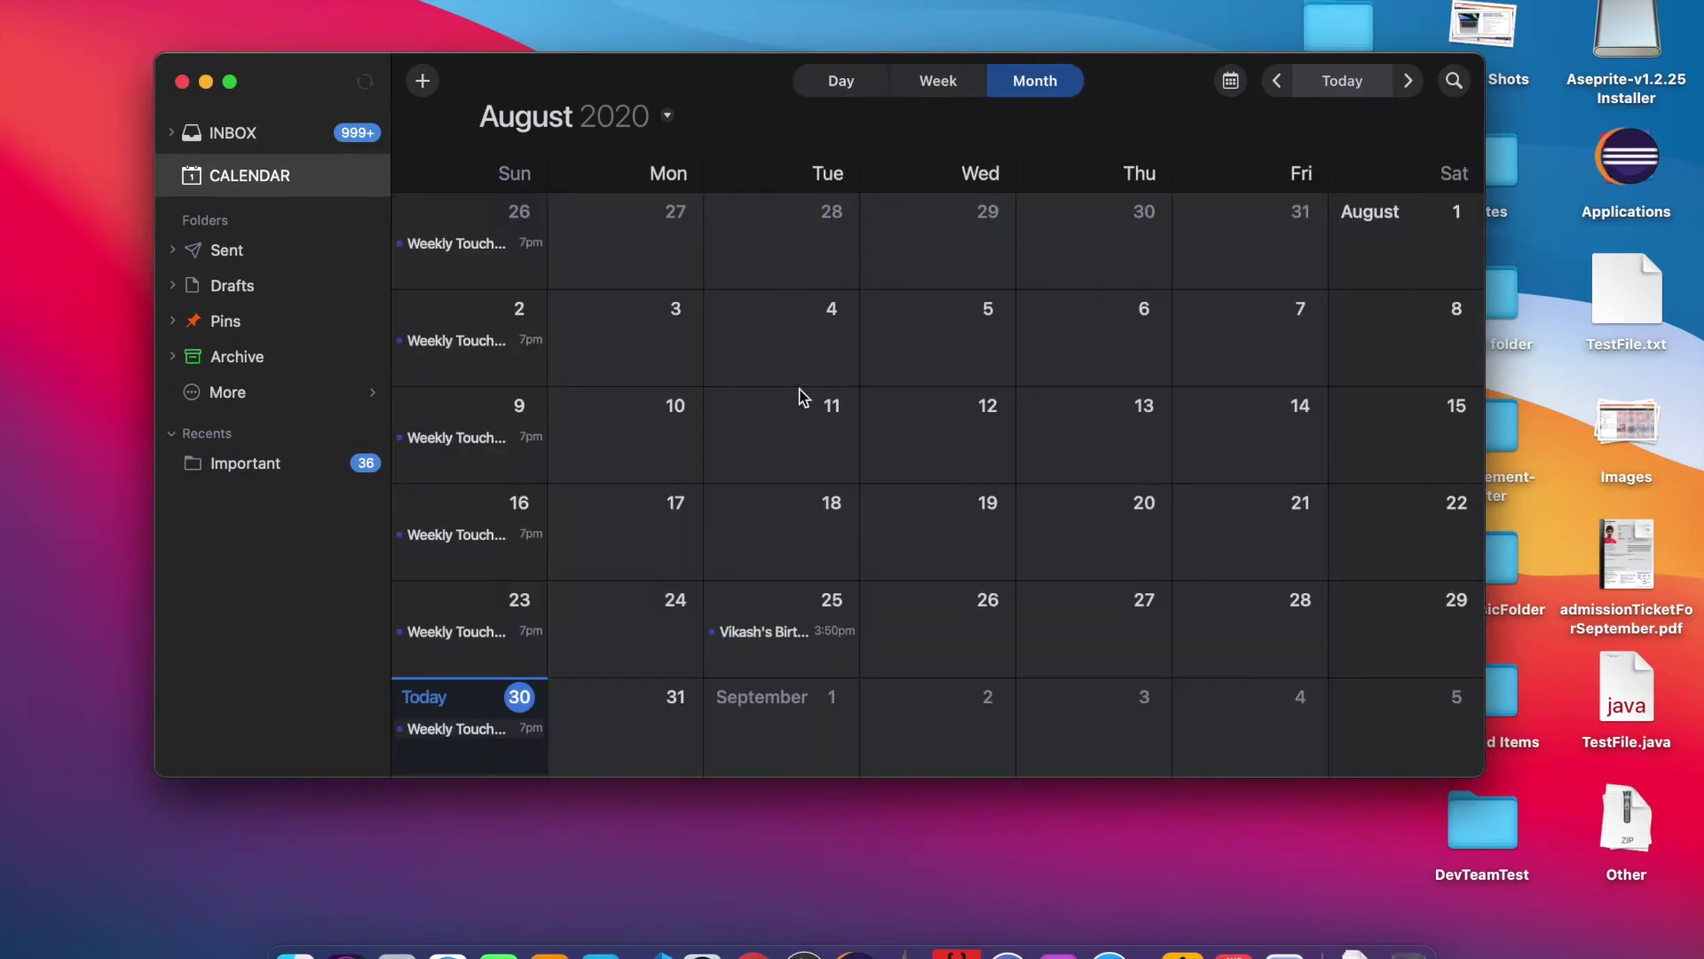
pyautogui.click(925, 82)
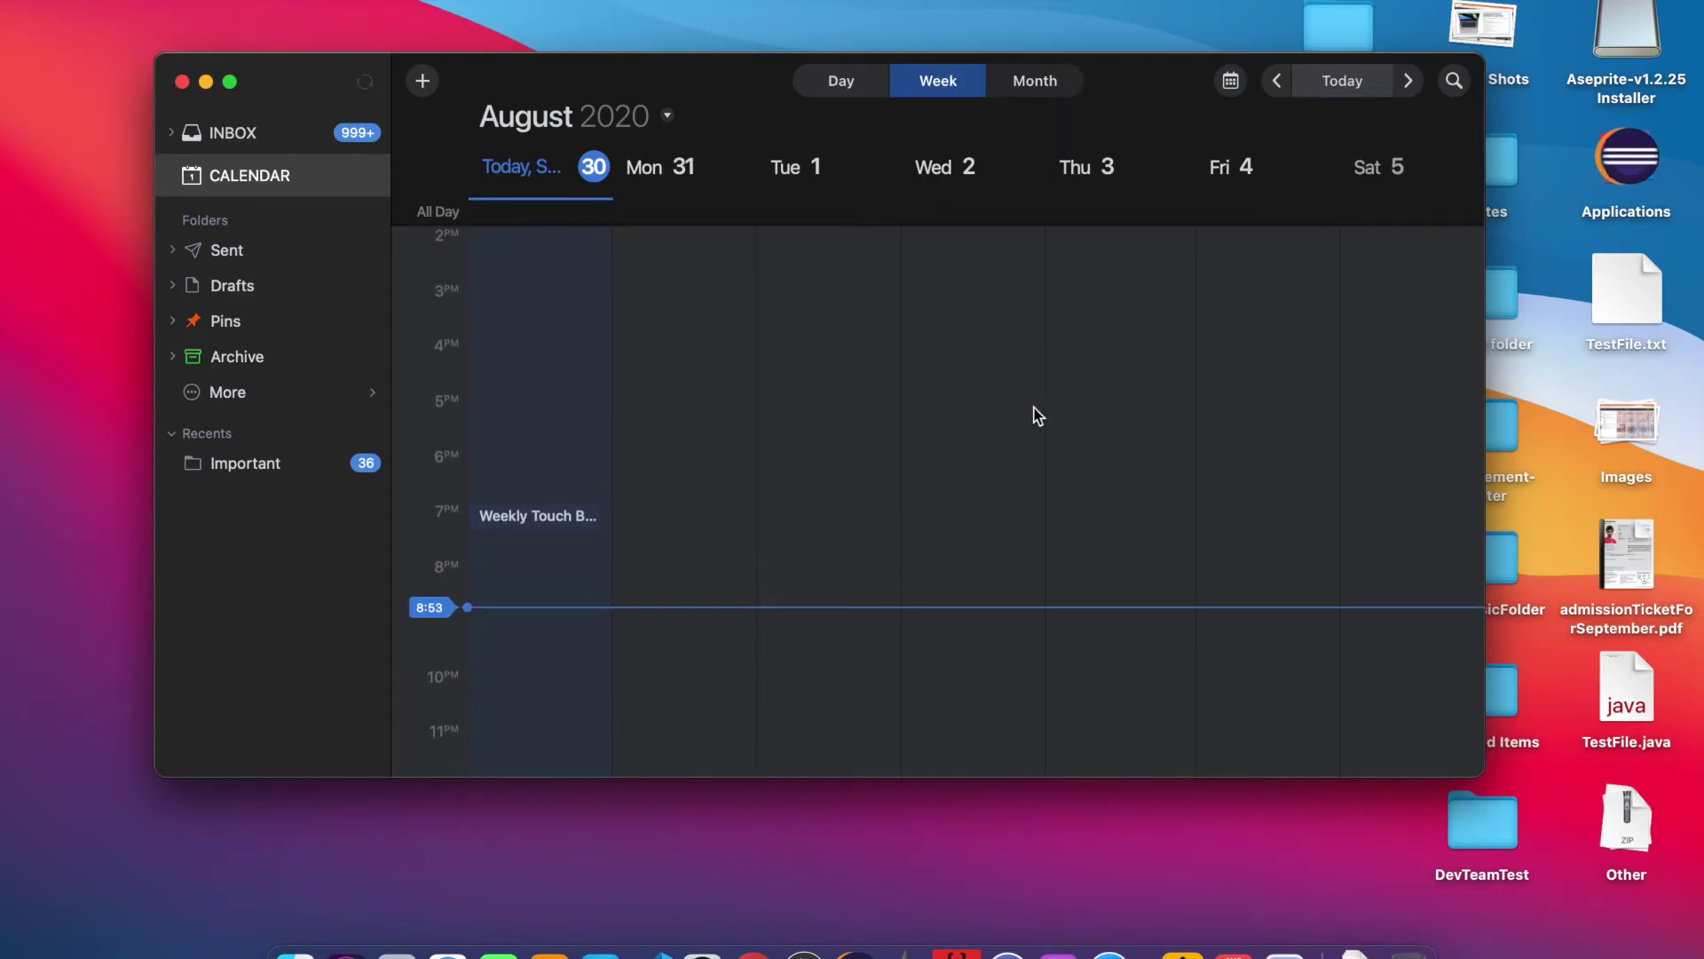
pyautogui.click(180, 136)
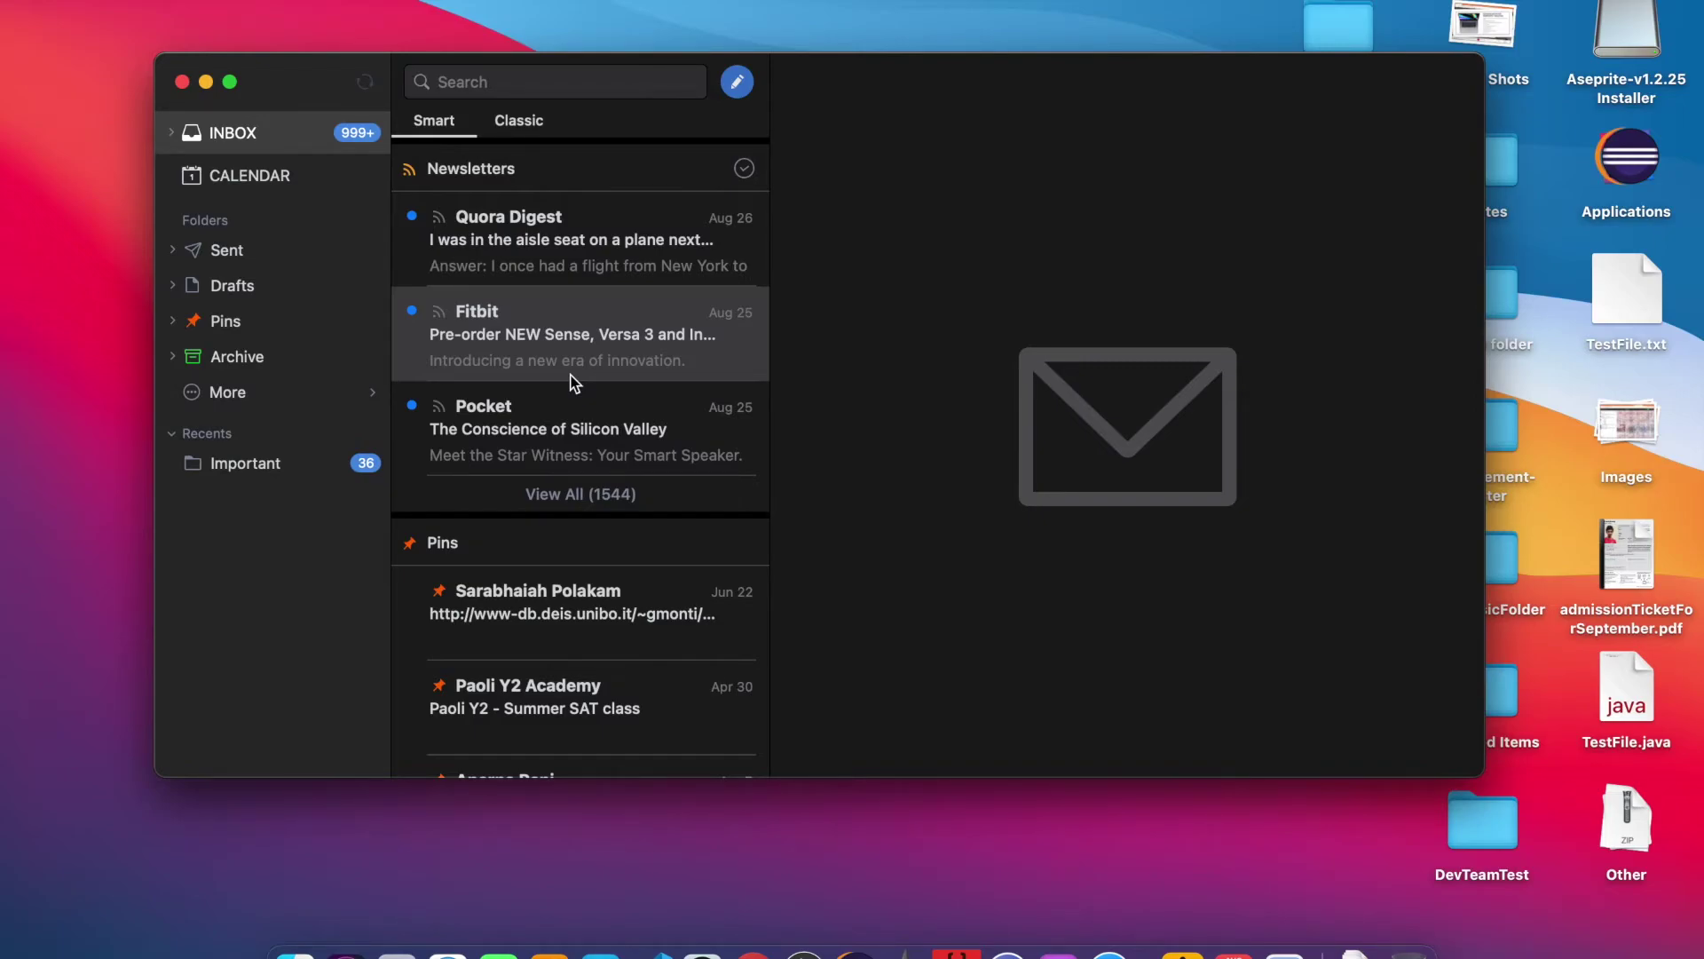
# Step: Create a Presentation event on Tuesday, September 1, 7:00–8:00 AM, without Zoom, and view by month
pyautogui.click(200, 182)
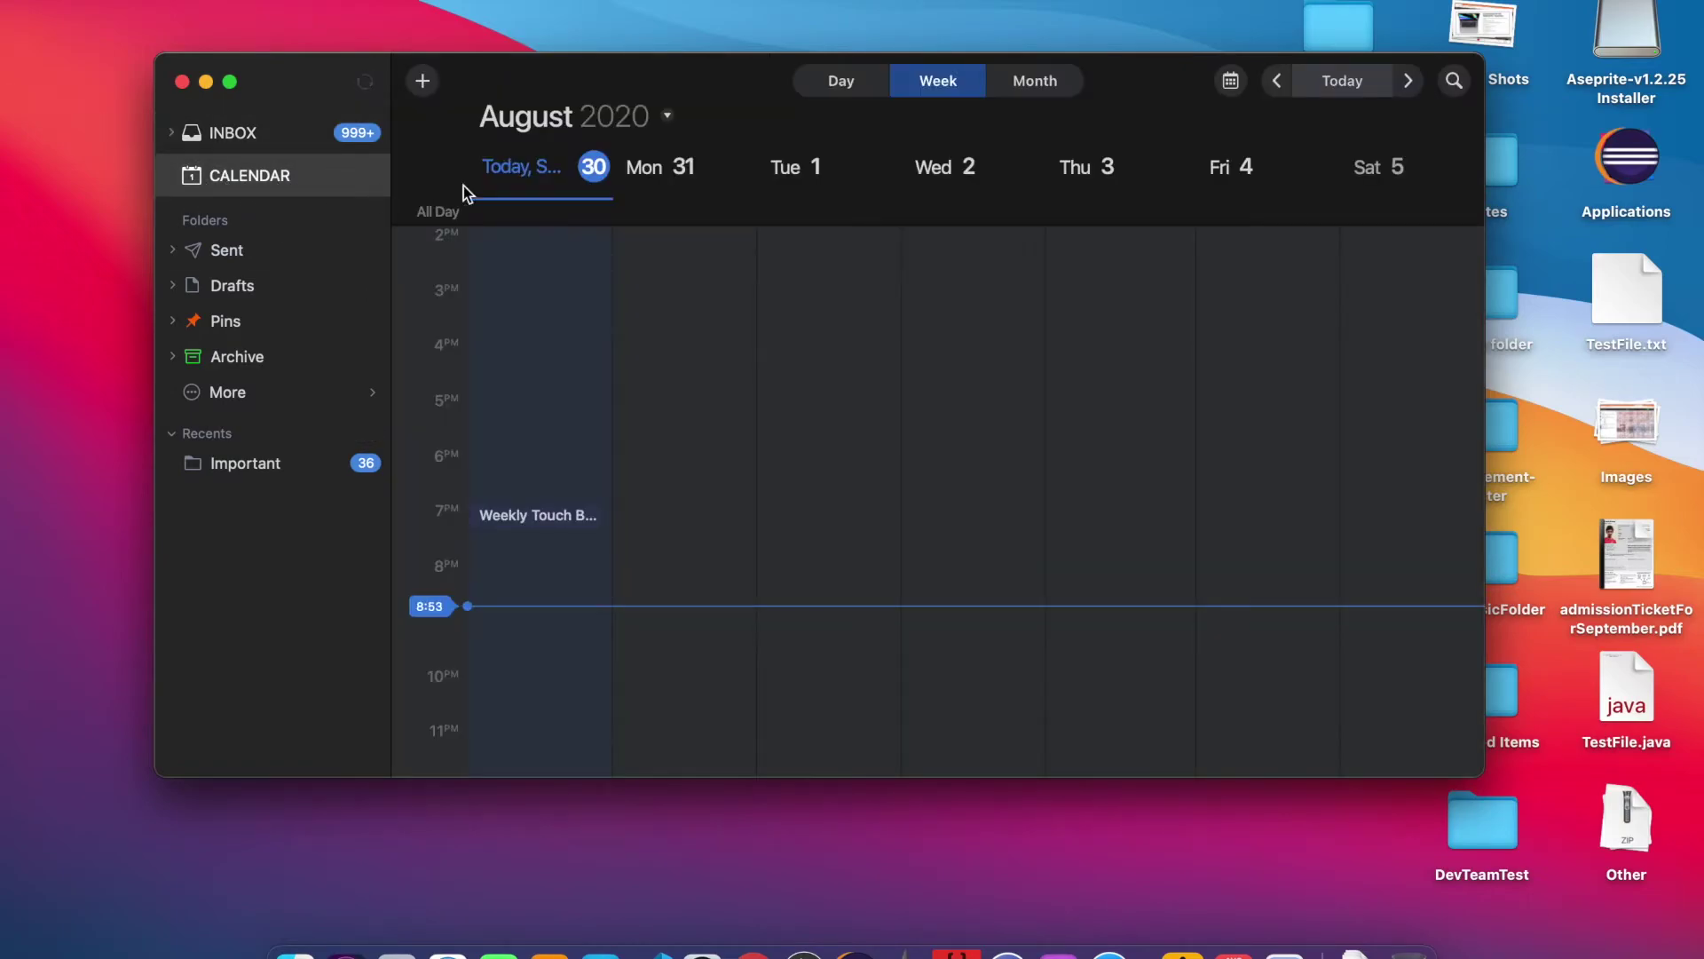
pyautogui.click(423, 81)
pyautogui.click(627, 90)
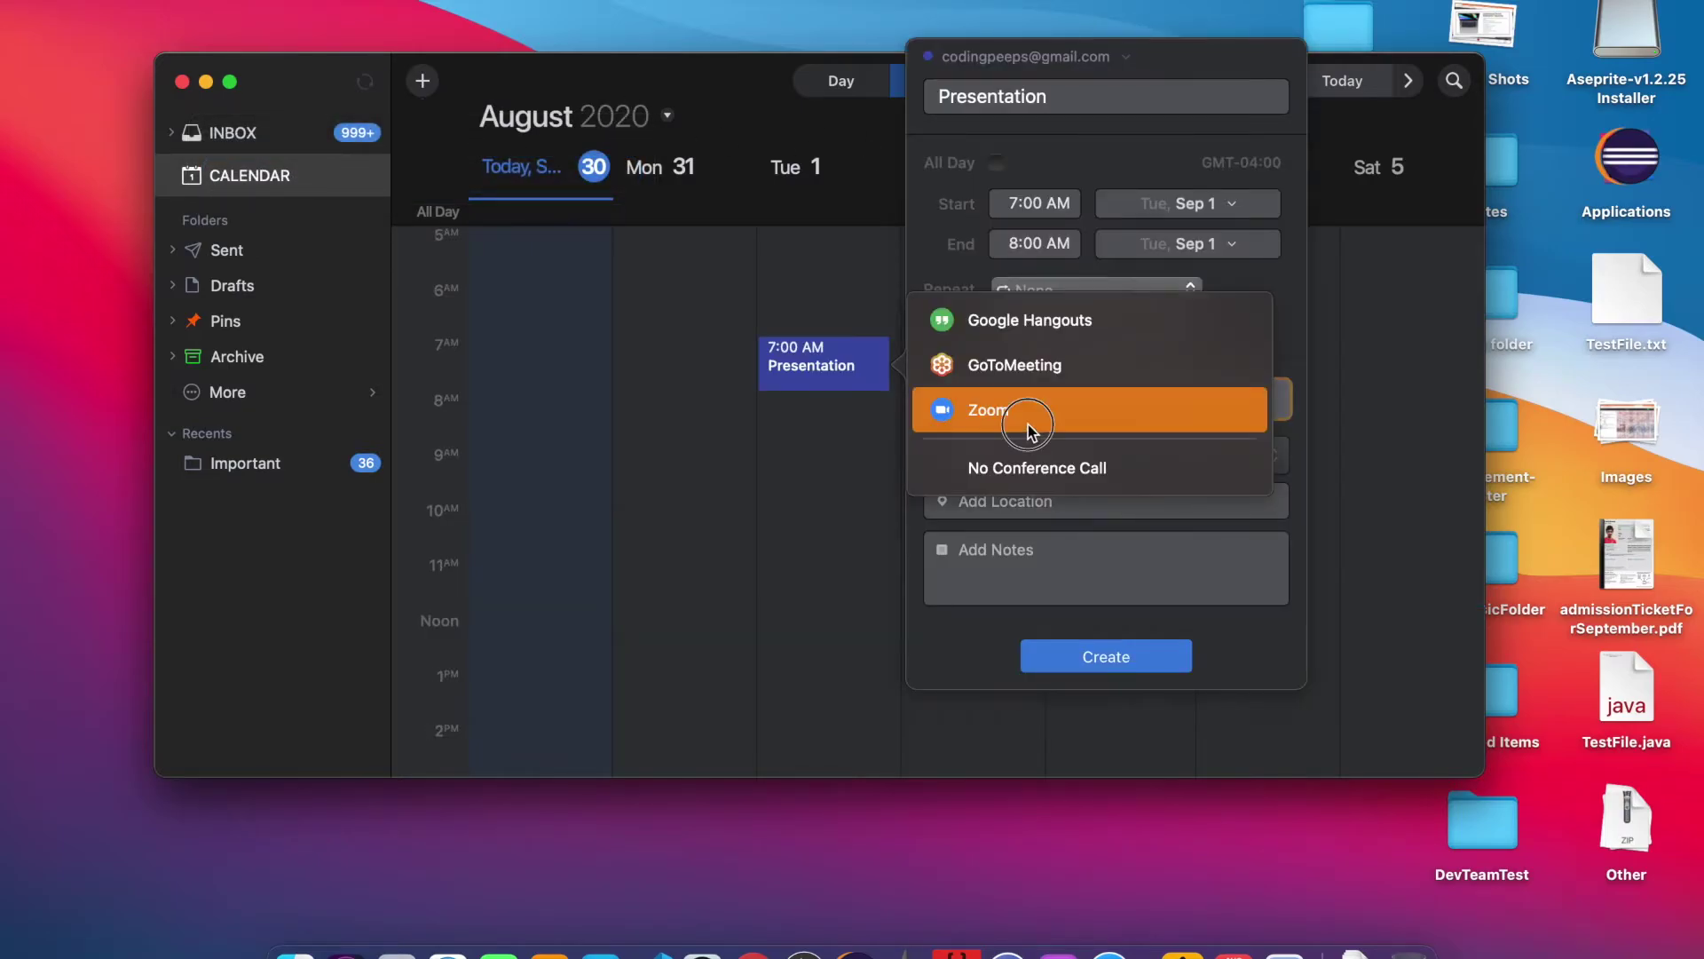
pyautogui.click(1027, 425)
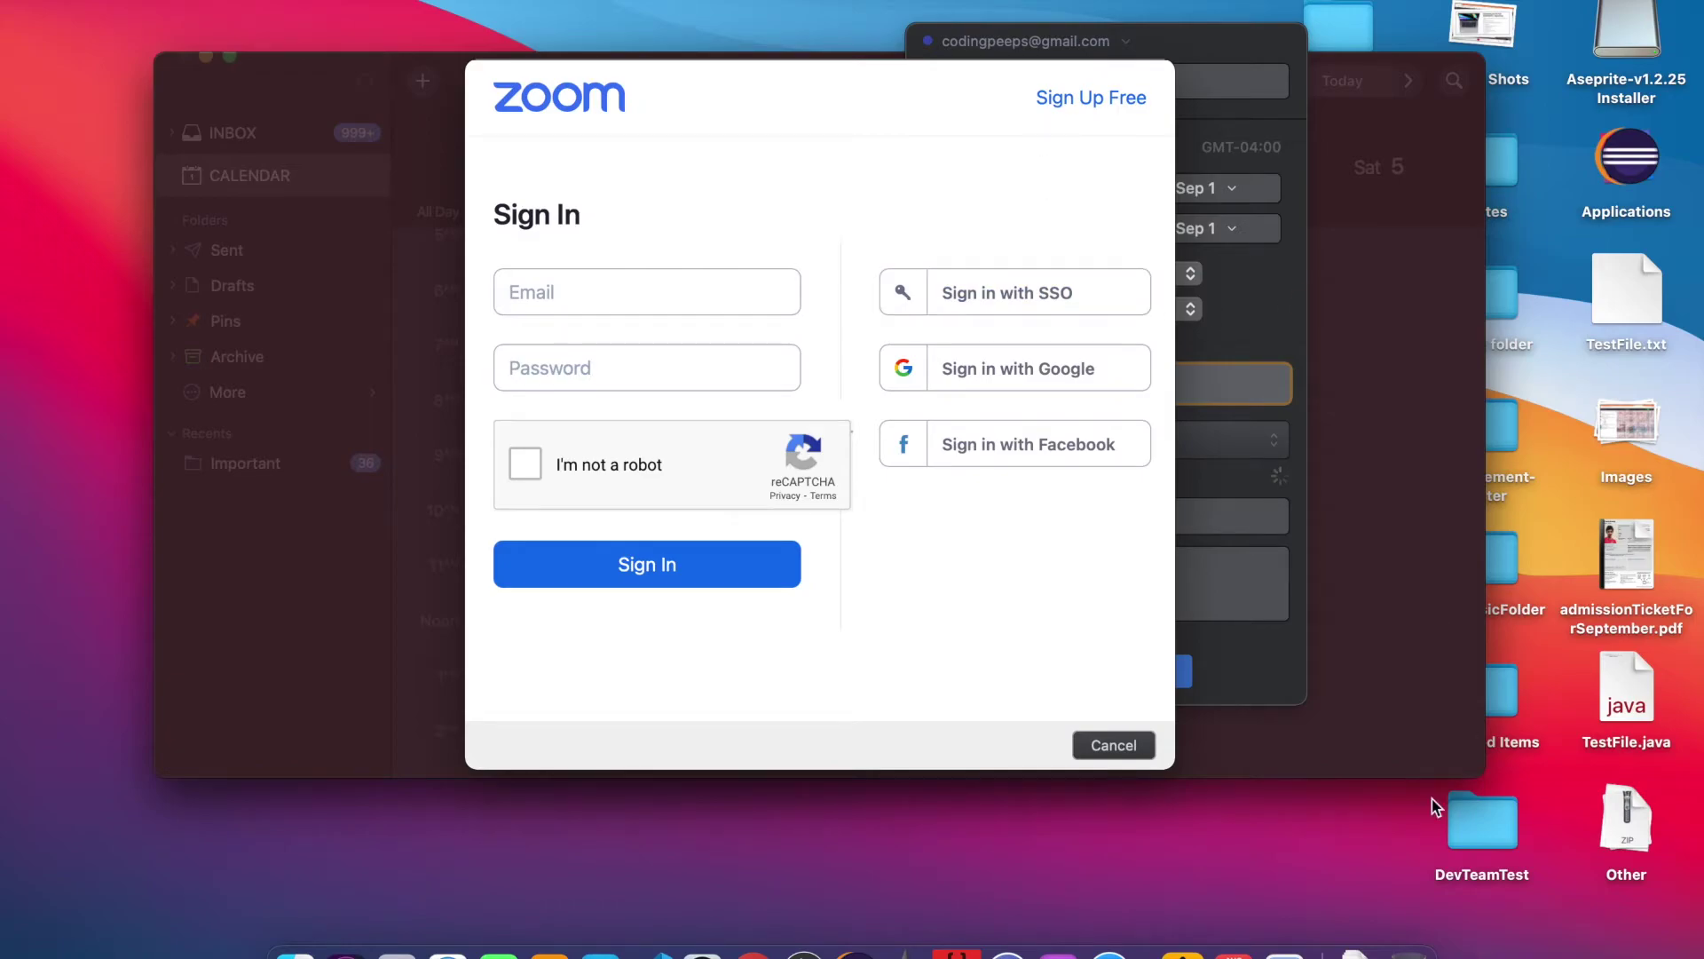
pyautogui.click(1101, 746)
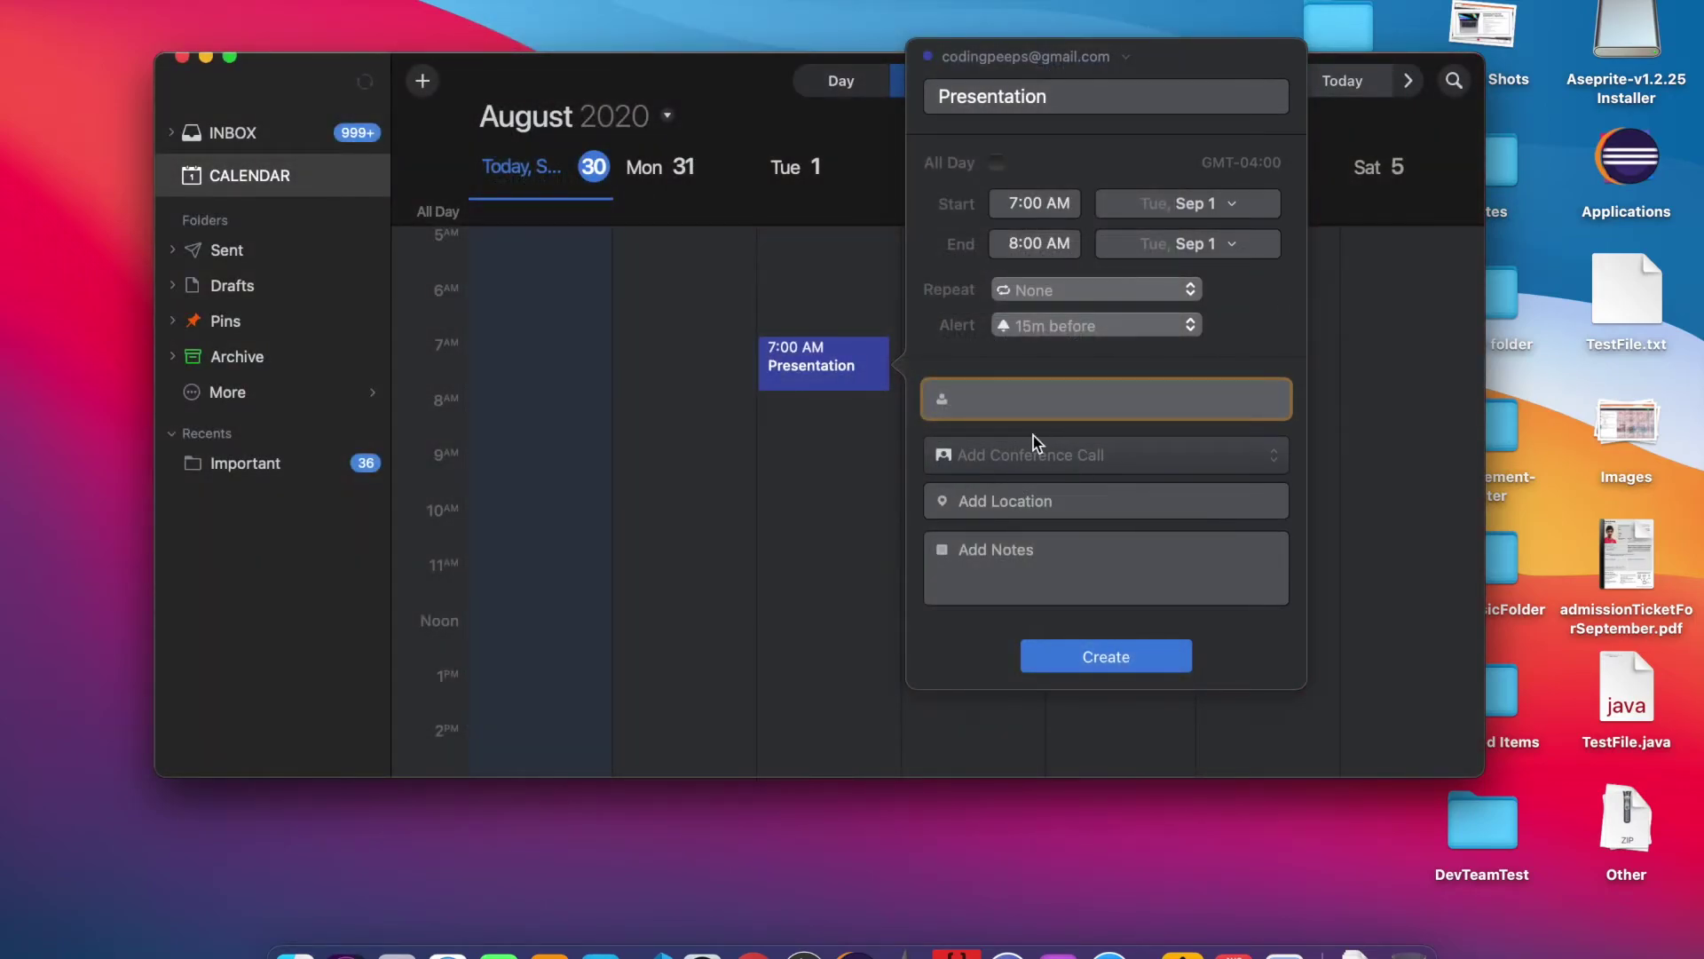
pyautogui.click(1076, 511)
pyautogui.click(1040, 570)
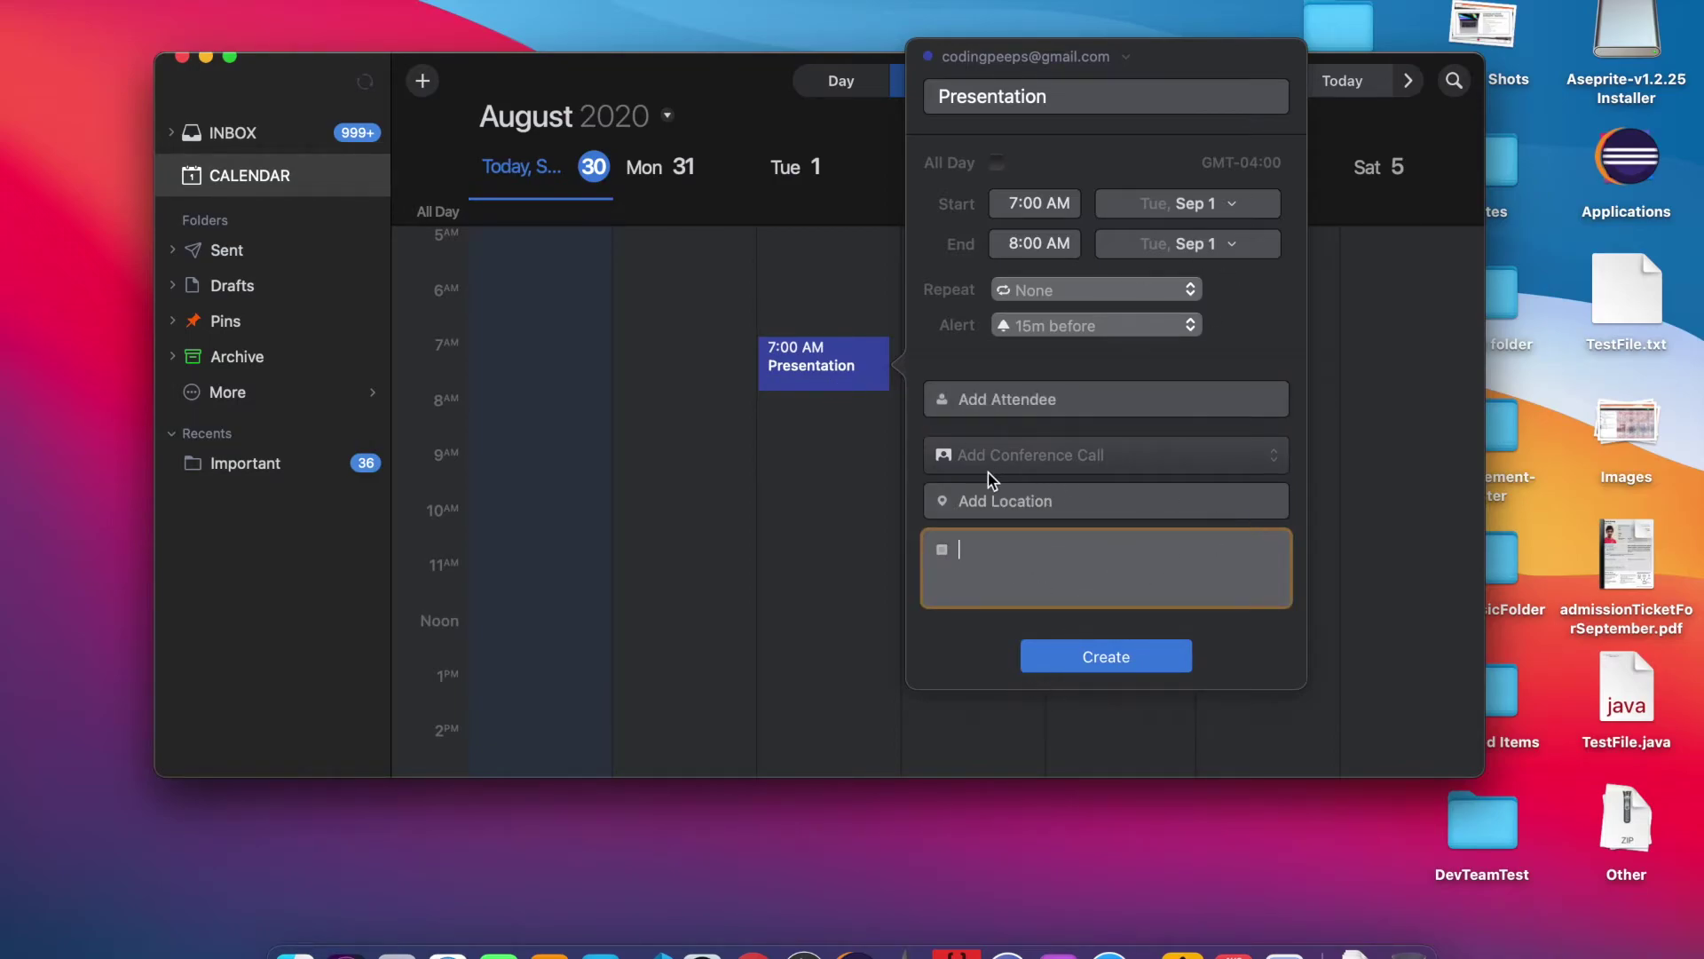
pyautogui.click(1030, 655)
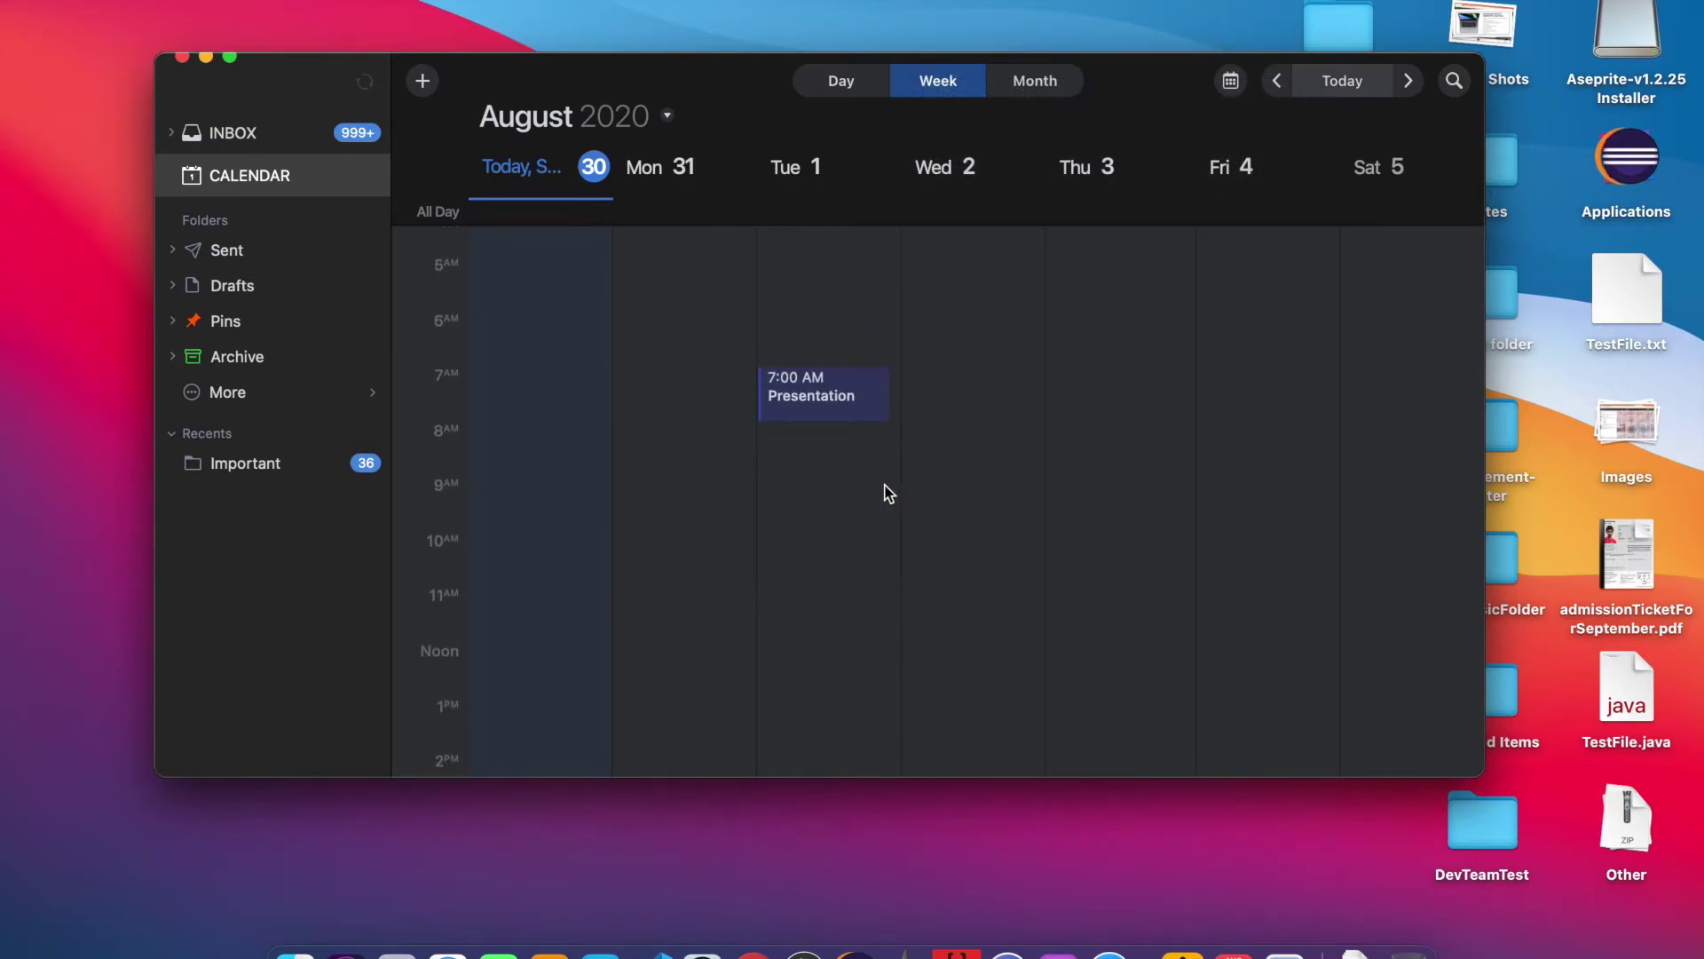
pyautogui.click(1035, 80)
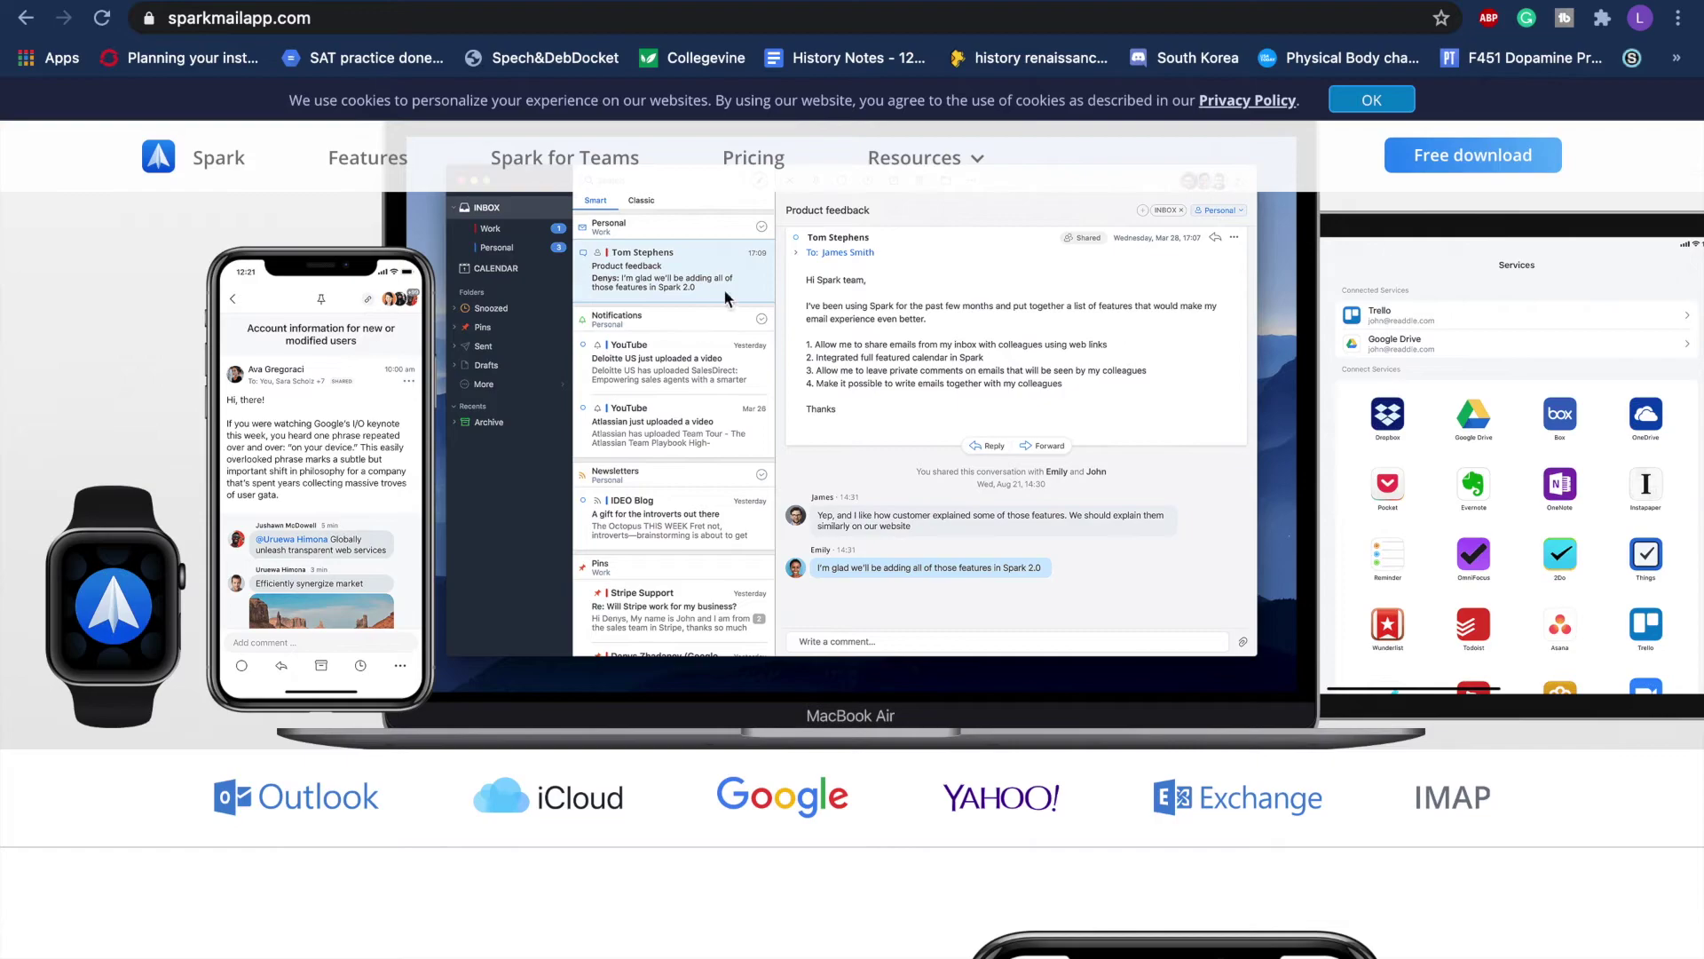
# Step: Open the Spark pricing page and review the Free plan's storage and drafts details
pyautogui.click(731, 160)
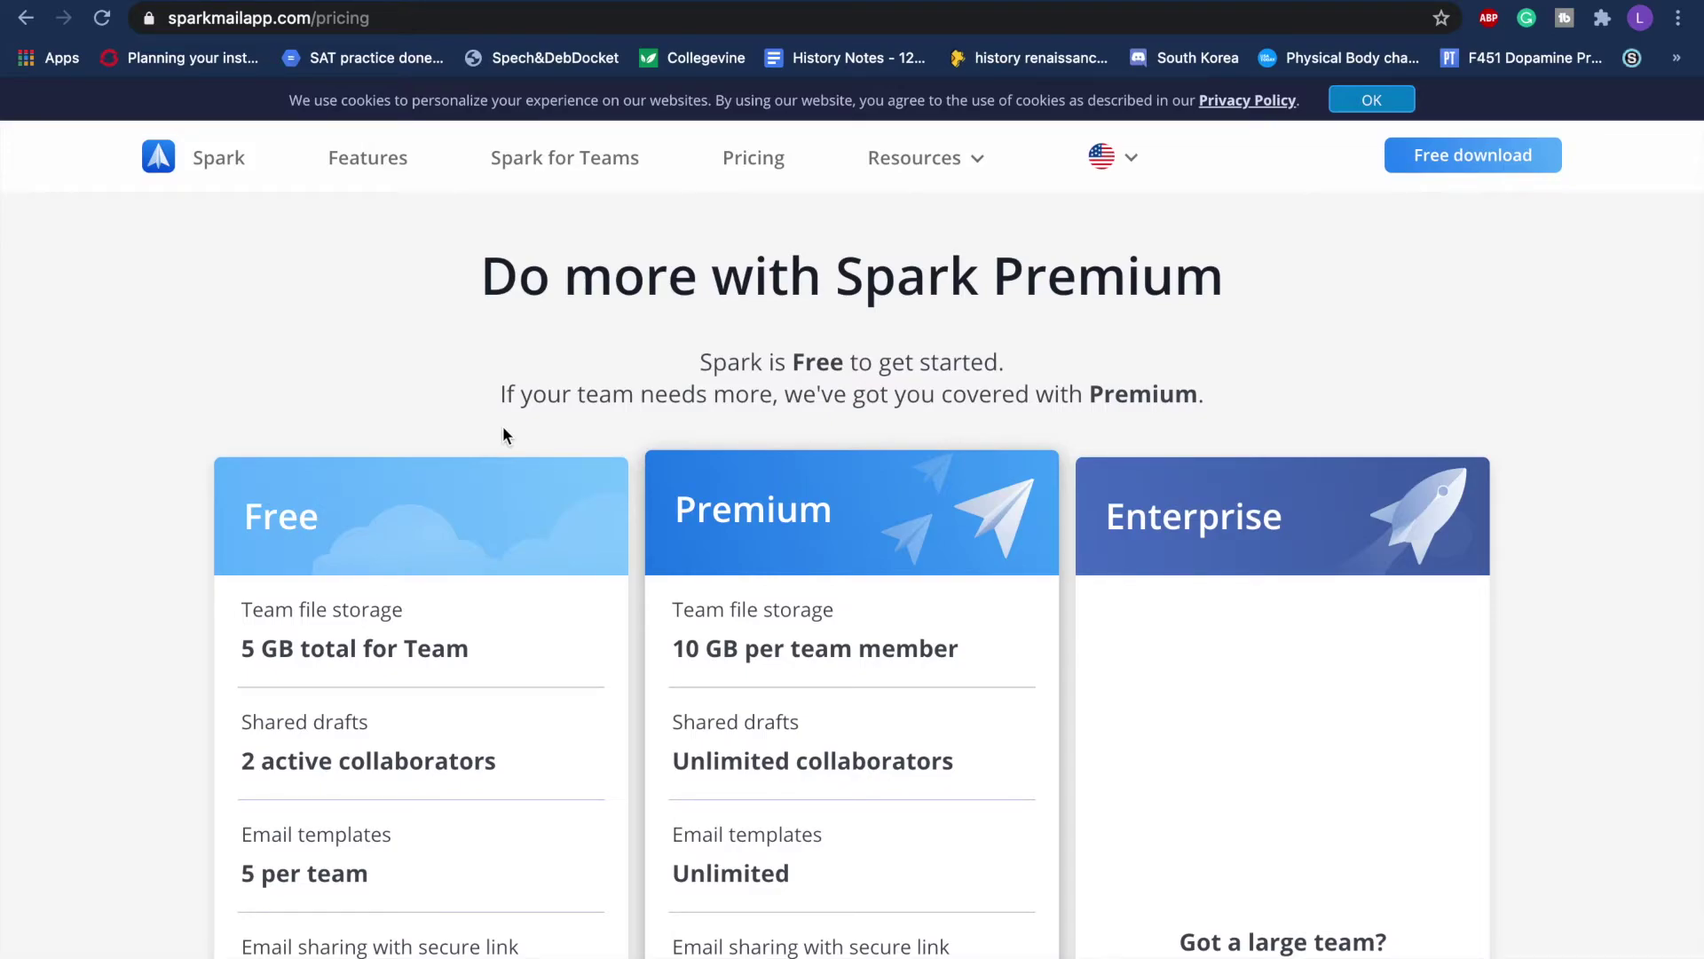
pyautogui.moveTo(248, 471); pyautogui.dragTo(454, 726)
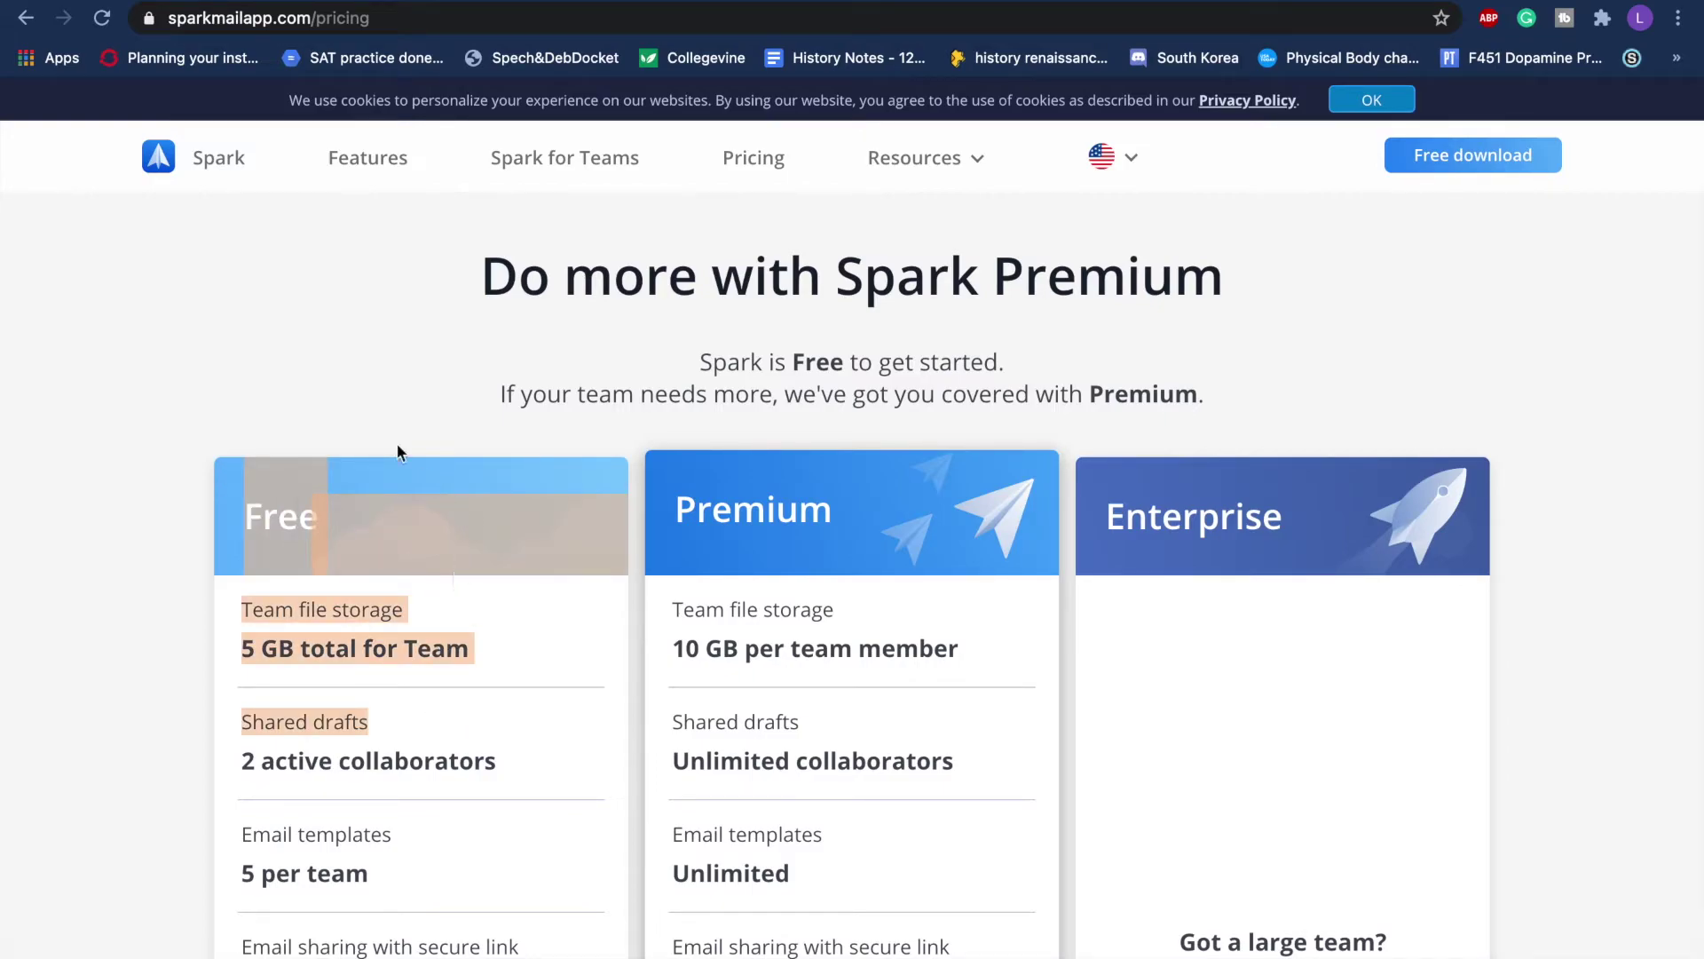
pyautogui.click(384, 416)
pyautogui.scroll(-1, 358, 625)
pyautogui.scroll(-3, 358, 625)
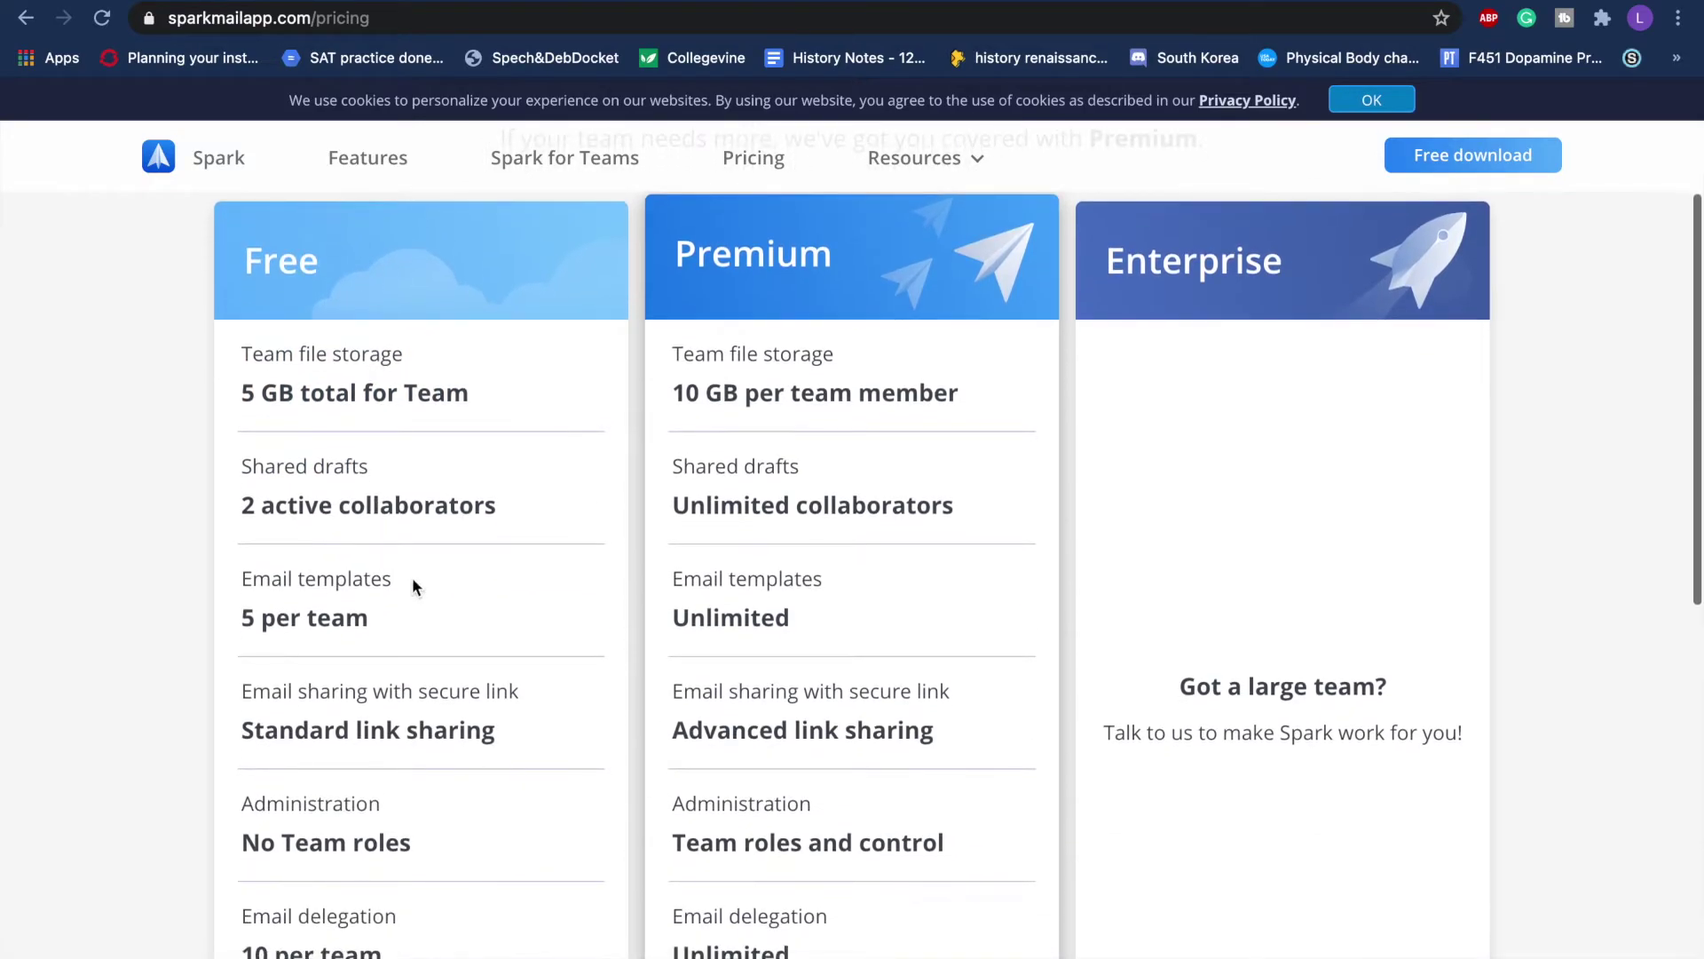
pyautogui.scroll(-2, 797, 866)
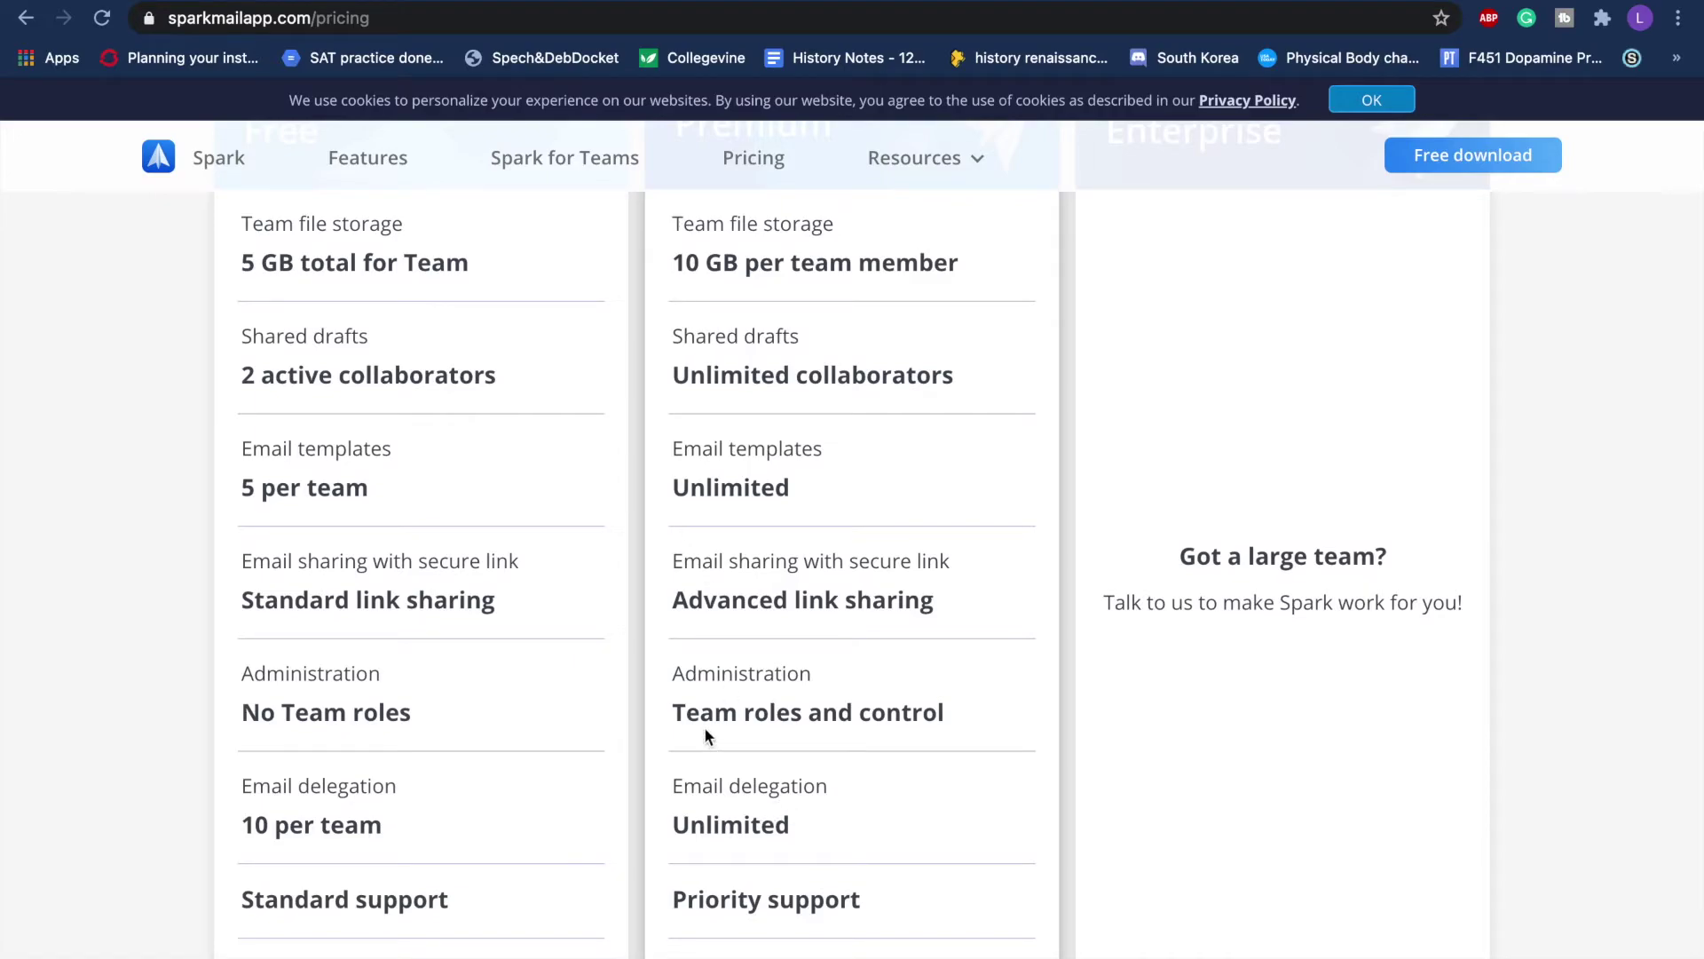
# Step: Compare Premium and Free features: team roles, templates, unlimited collaborators and 10 GB storage per member
pyautogui.click(664, 716)
pyautogui.moveTo(664, 716); pyautogui.dragTo(968, 715)
pyautogui.click(968, 715)
pyautogui.moveTo(692, 487); pyautogui.dragTo(852, 500)
pyautogui.click(787, 487)
pyautogui.moveTo(399, 476); pyautogui.dragTo(217, 468)
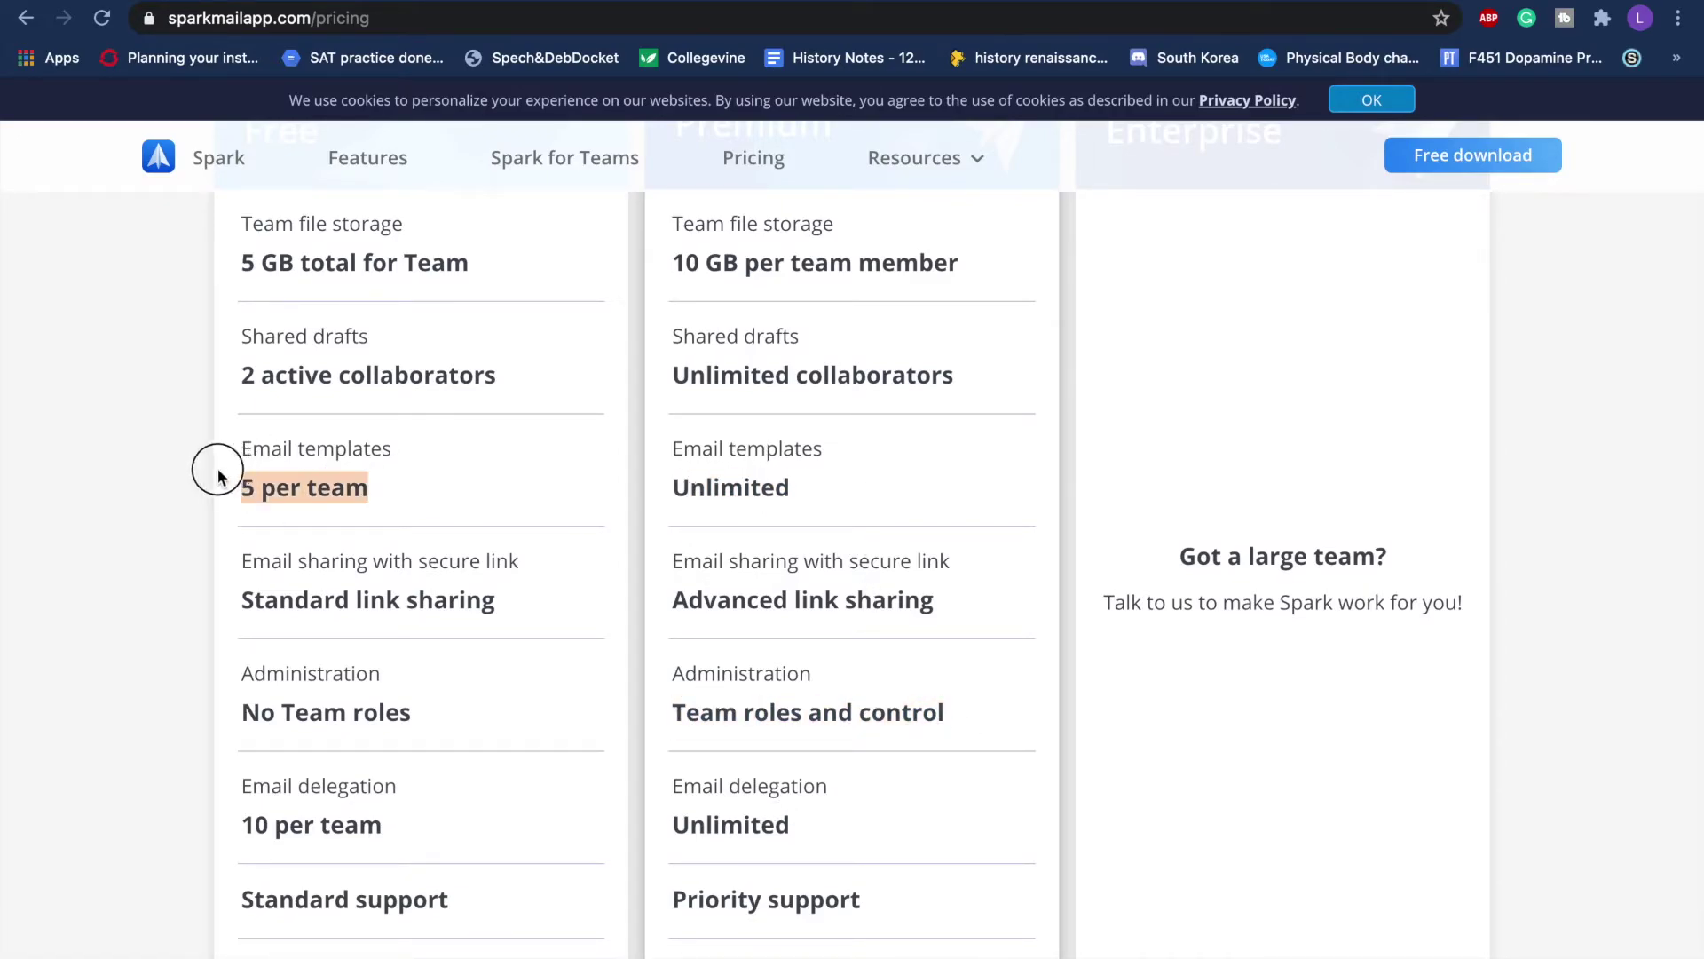
pyautogui.click(257, 462)
pyautogui.moveTo(664, 373); pyautogui.dragTo(1041, 366)
pyautogui.click(1038, 366)
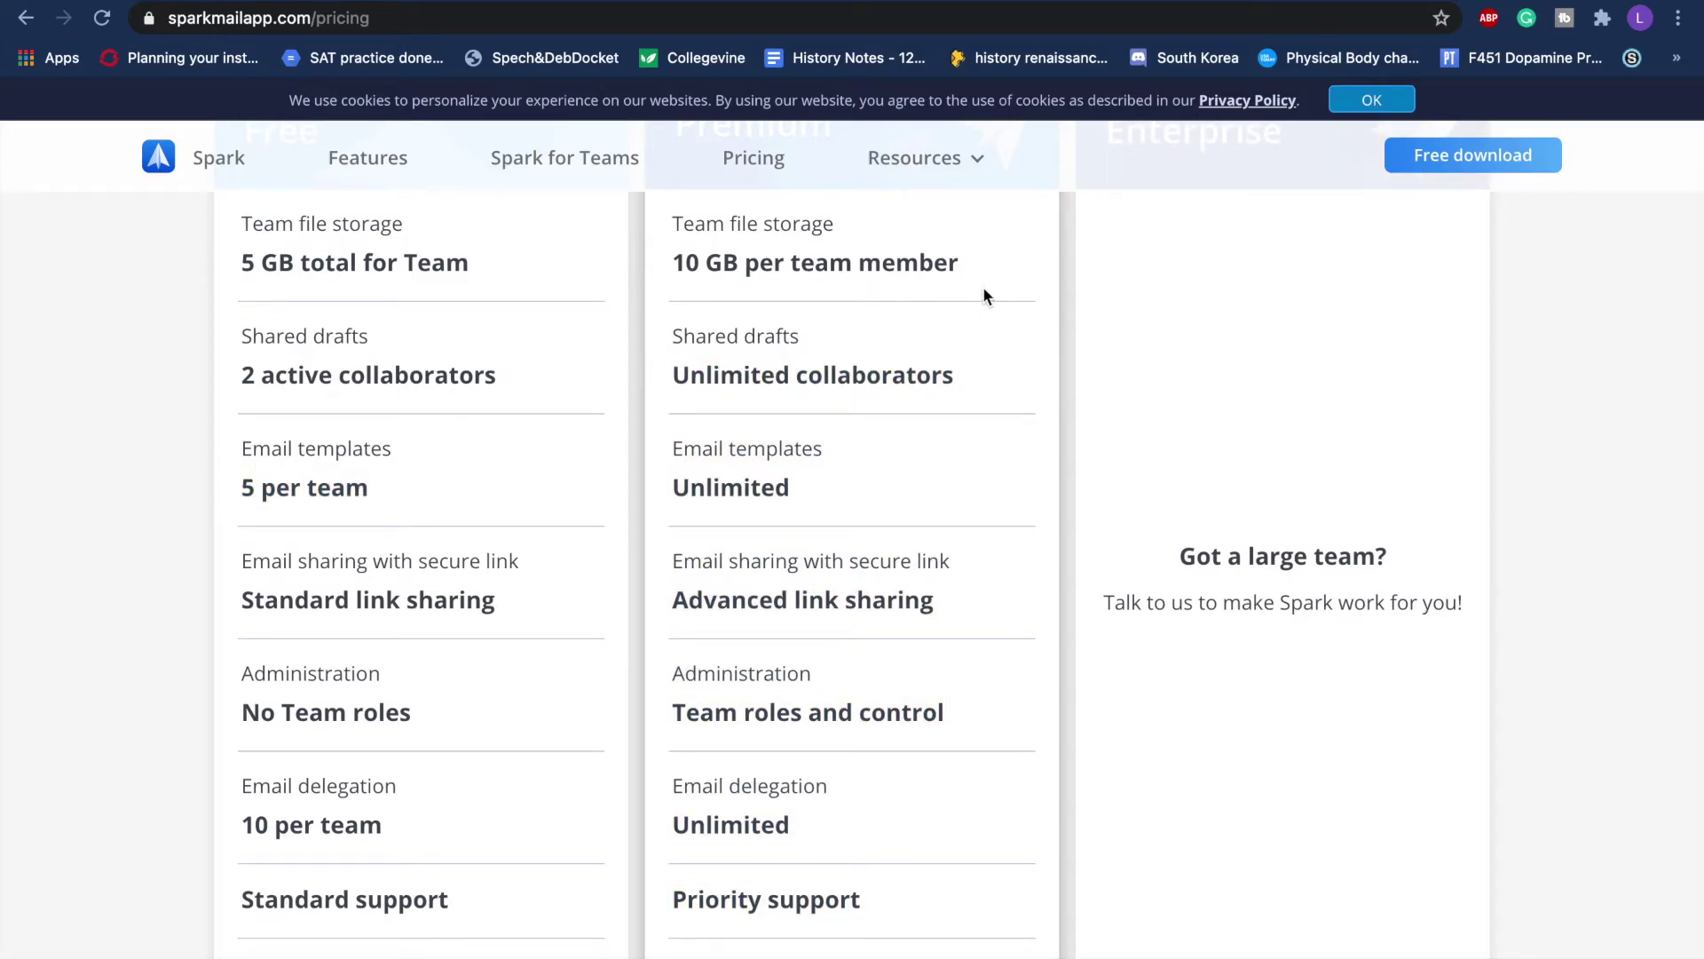
pyautogui.moveTo(963, 266); pyautogui.dragTo(901, 920)
pyautogui.click(901, 921)
pyautogui.moveTo(578, 914); pyautogui.dragTo(453, 924)
pyautogui.click(240, 220)
pyautogui.click(452, 920)
pyautogui.scroll(1, 458, 916)
pyautogui.scroll(4, 458, 916)
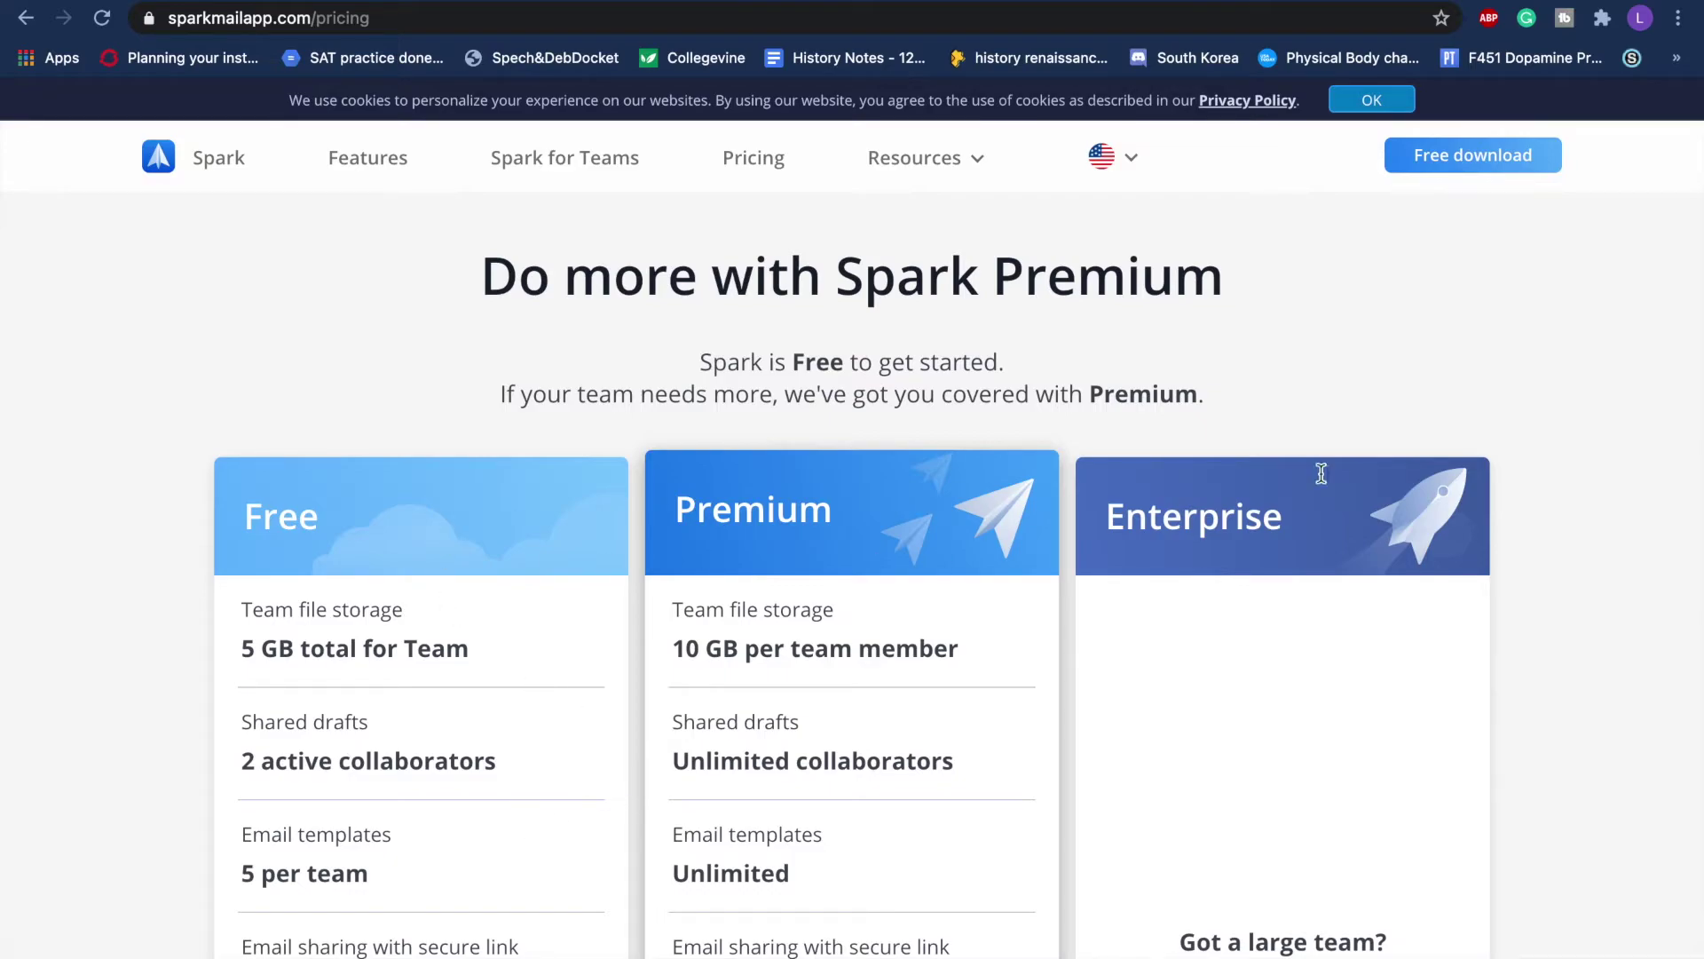
# Step: Return to the sparkmailapp.com home page and read its tagline
pyautogui.click(162, 160)
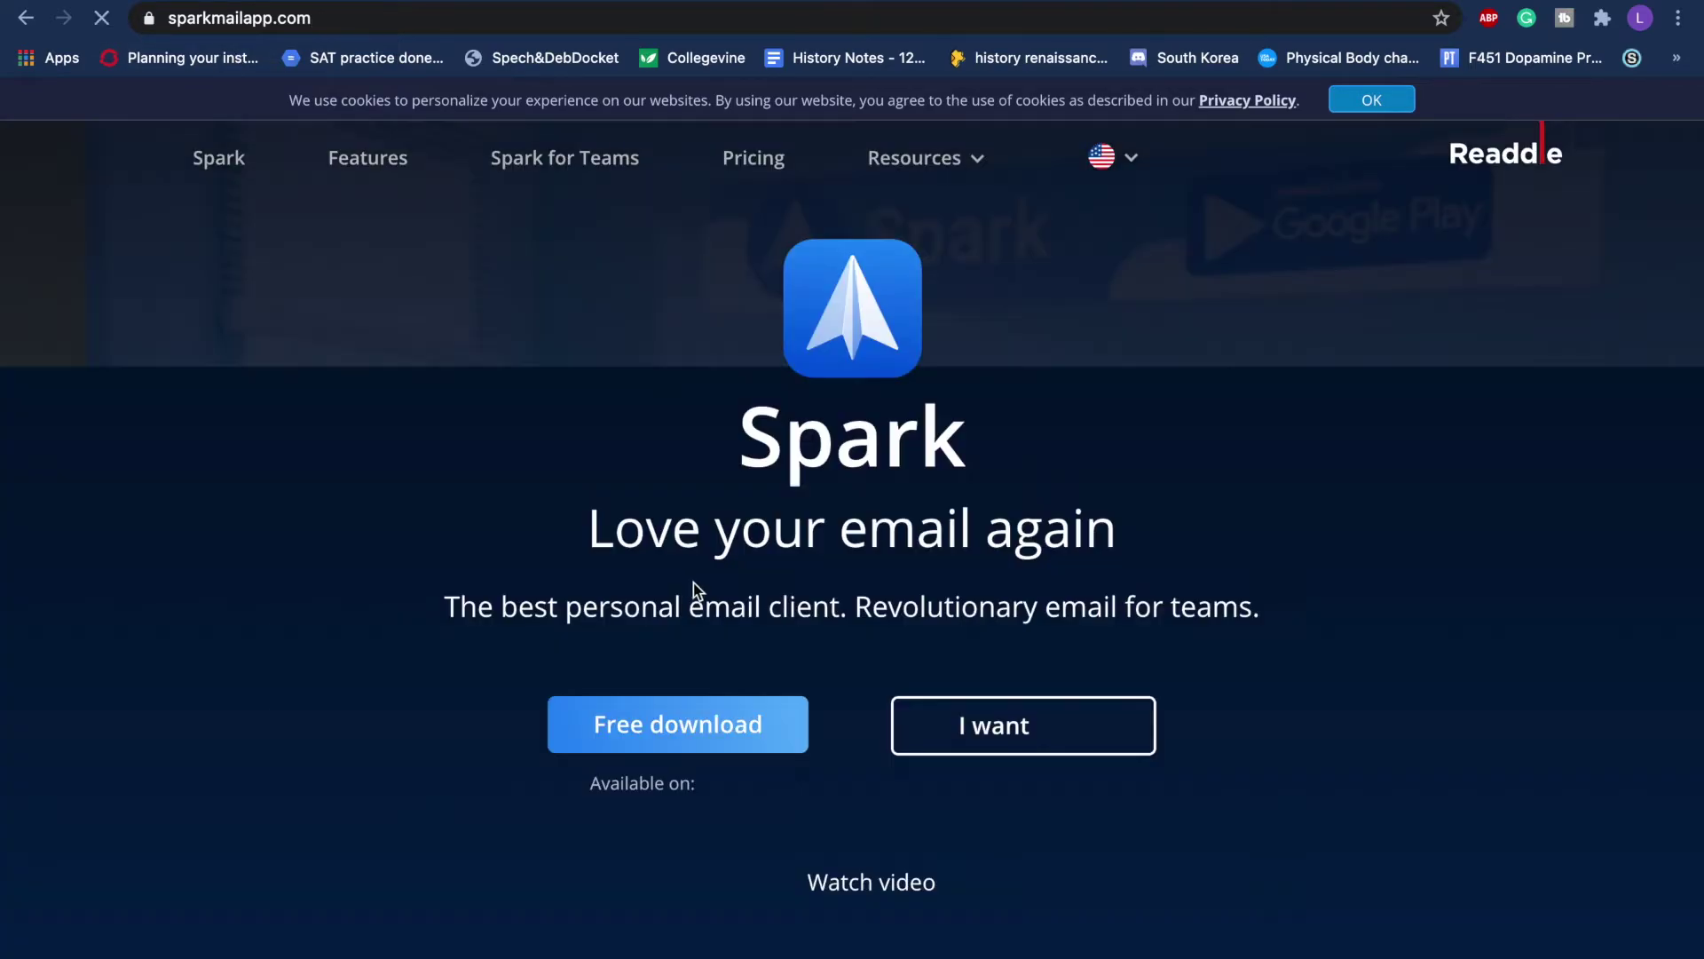
pyautogui.moveTo(460, 590); pyautogui.dragTo(837, 595)
pyautogui.click(834, 595)
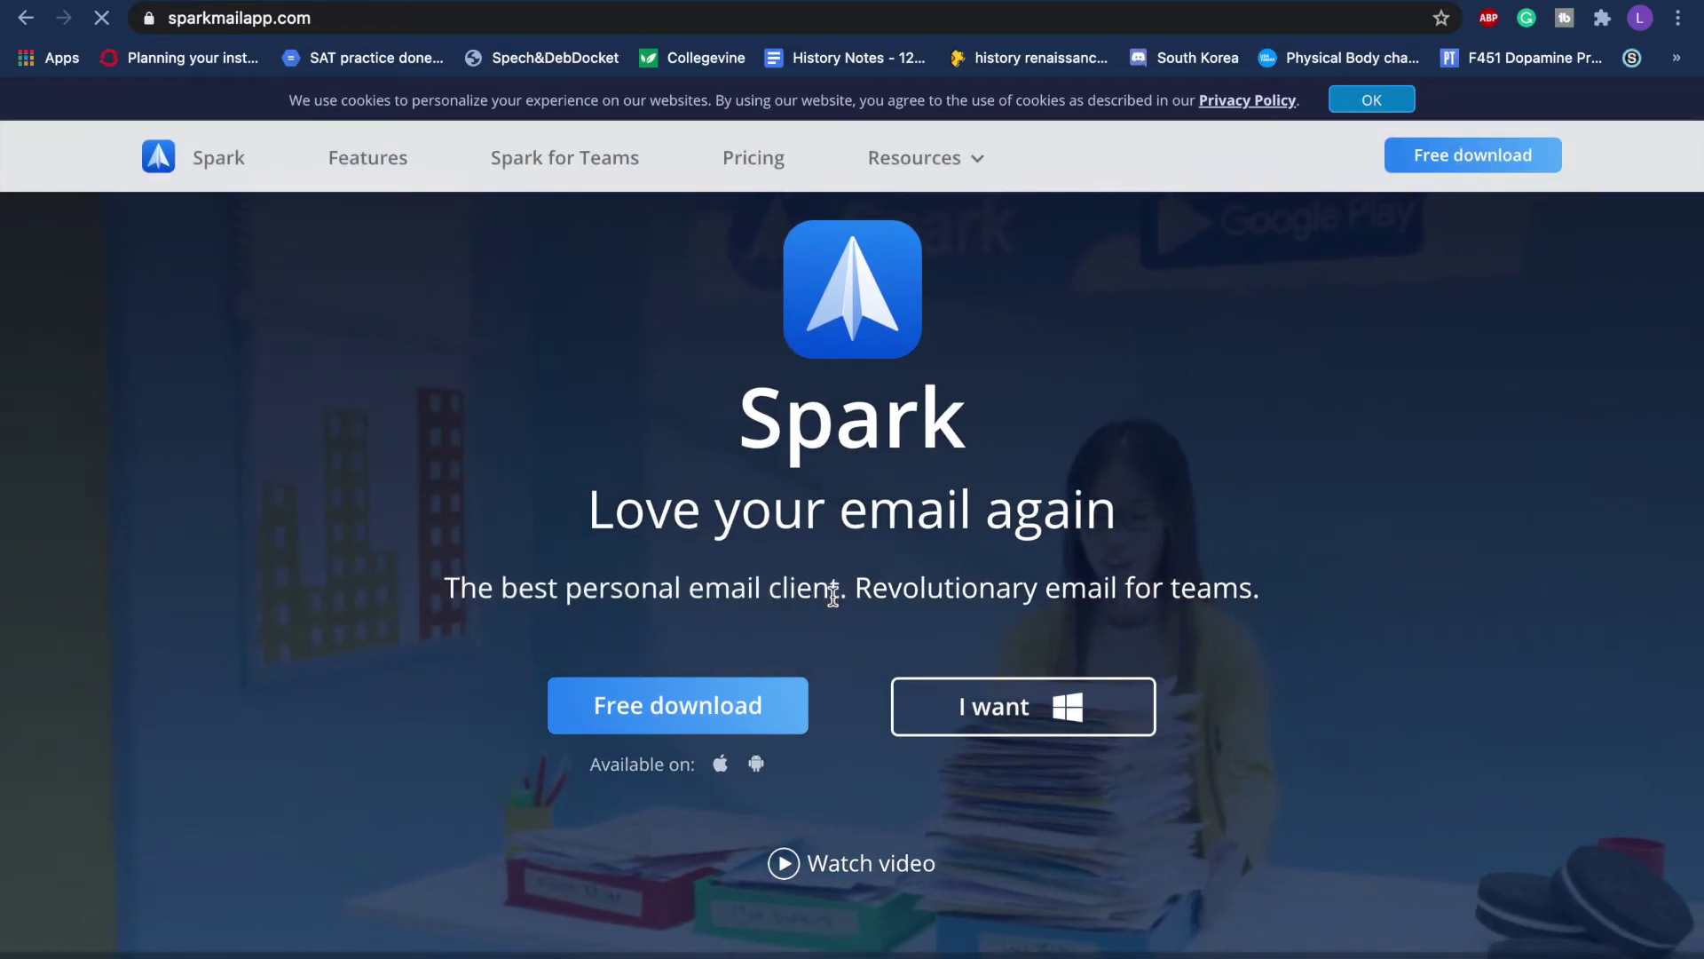
pyautogui.scroll(-3, 781, 635)
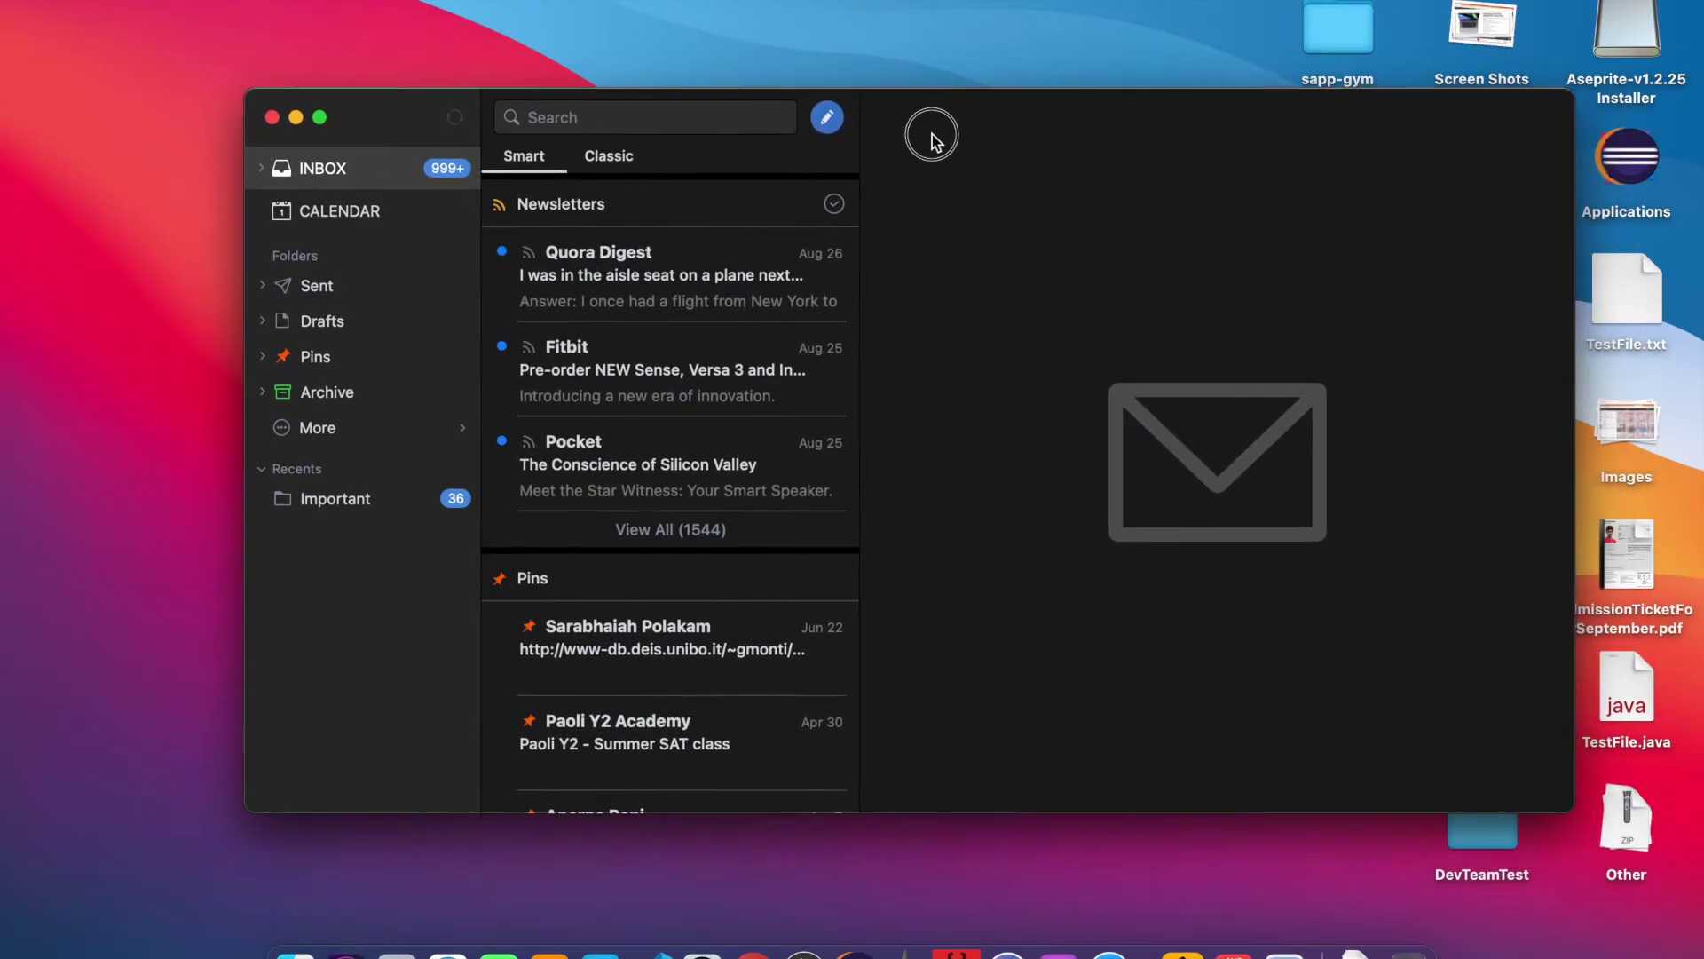
pyautogui.moveTo(932, 135); pyautogui.dragTo(911, 157)
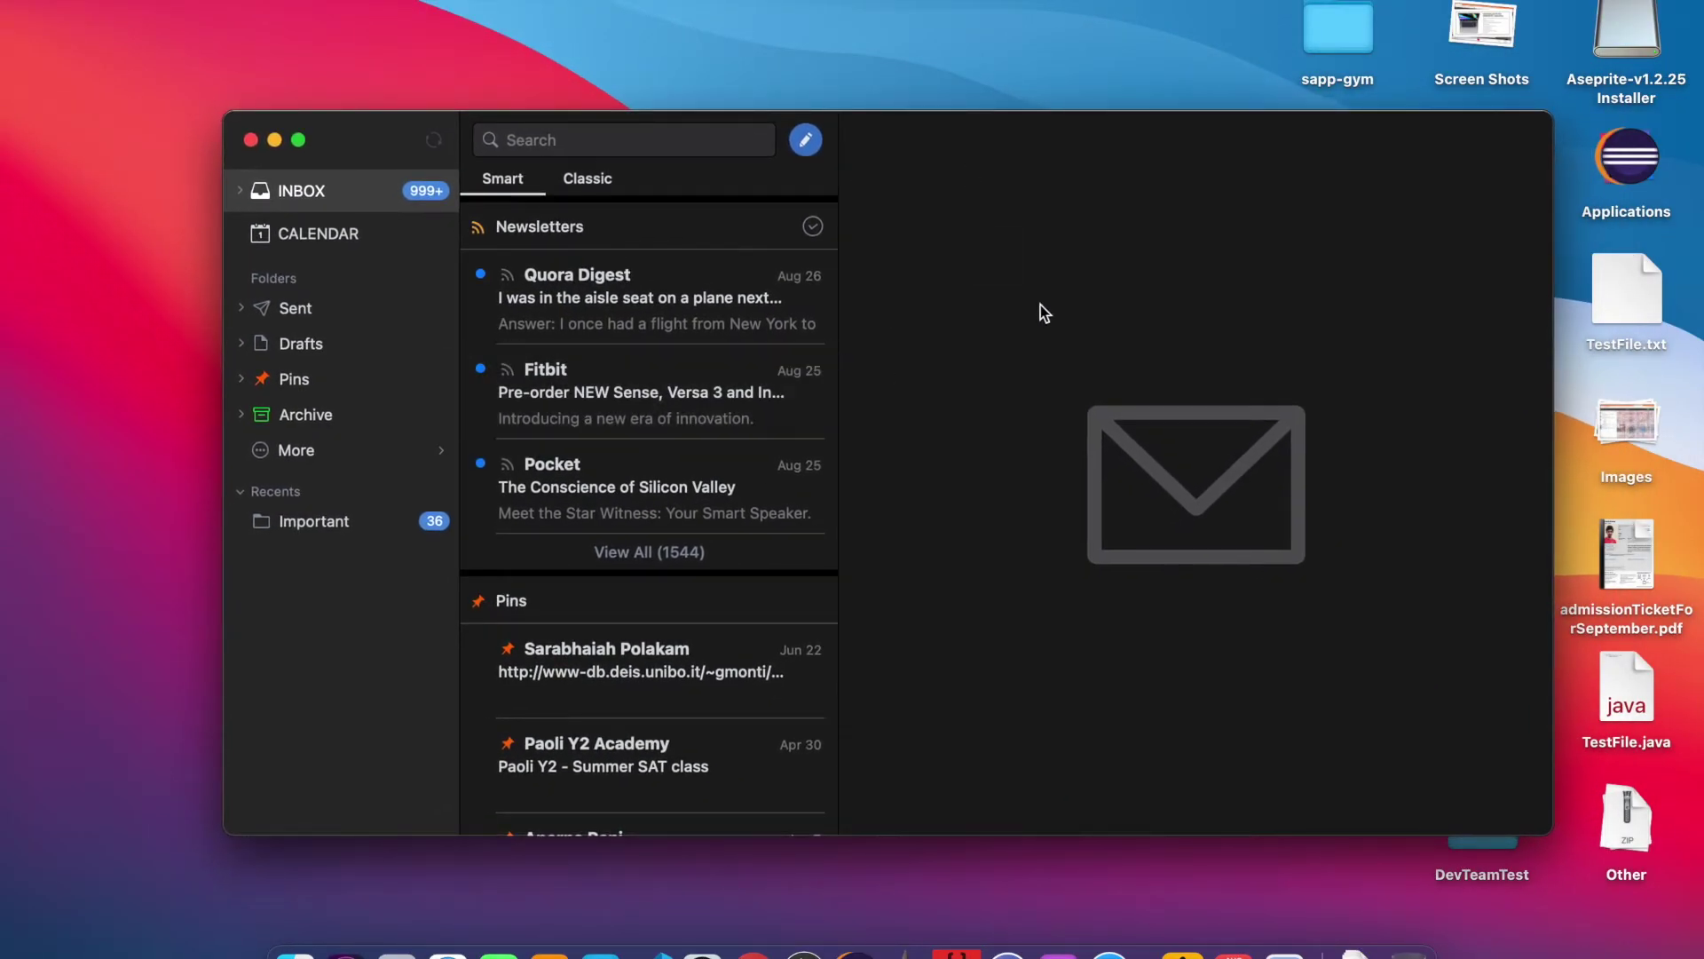
pyautogui.click(805, 139)
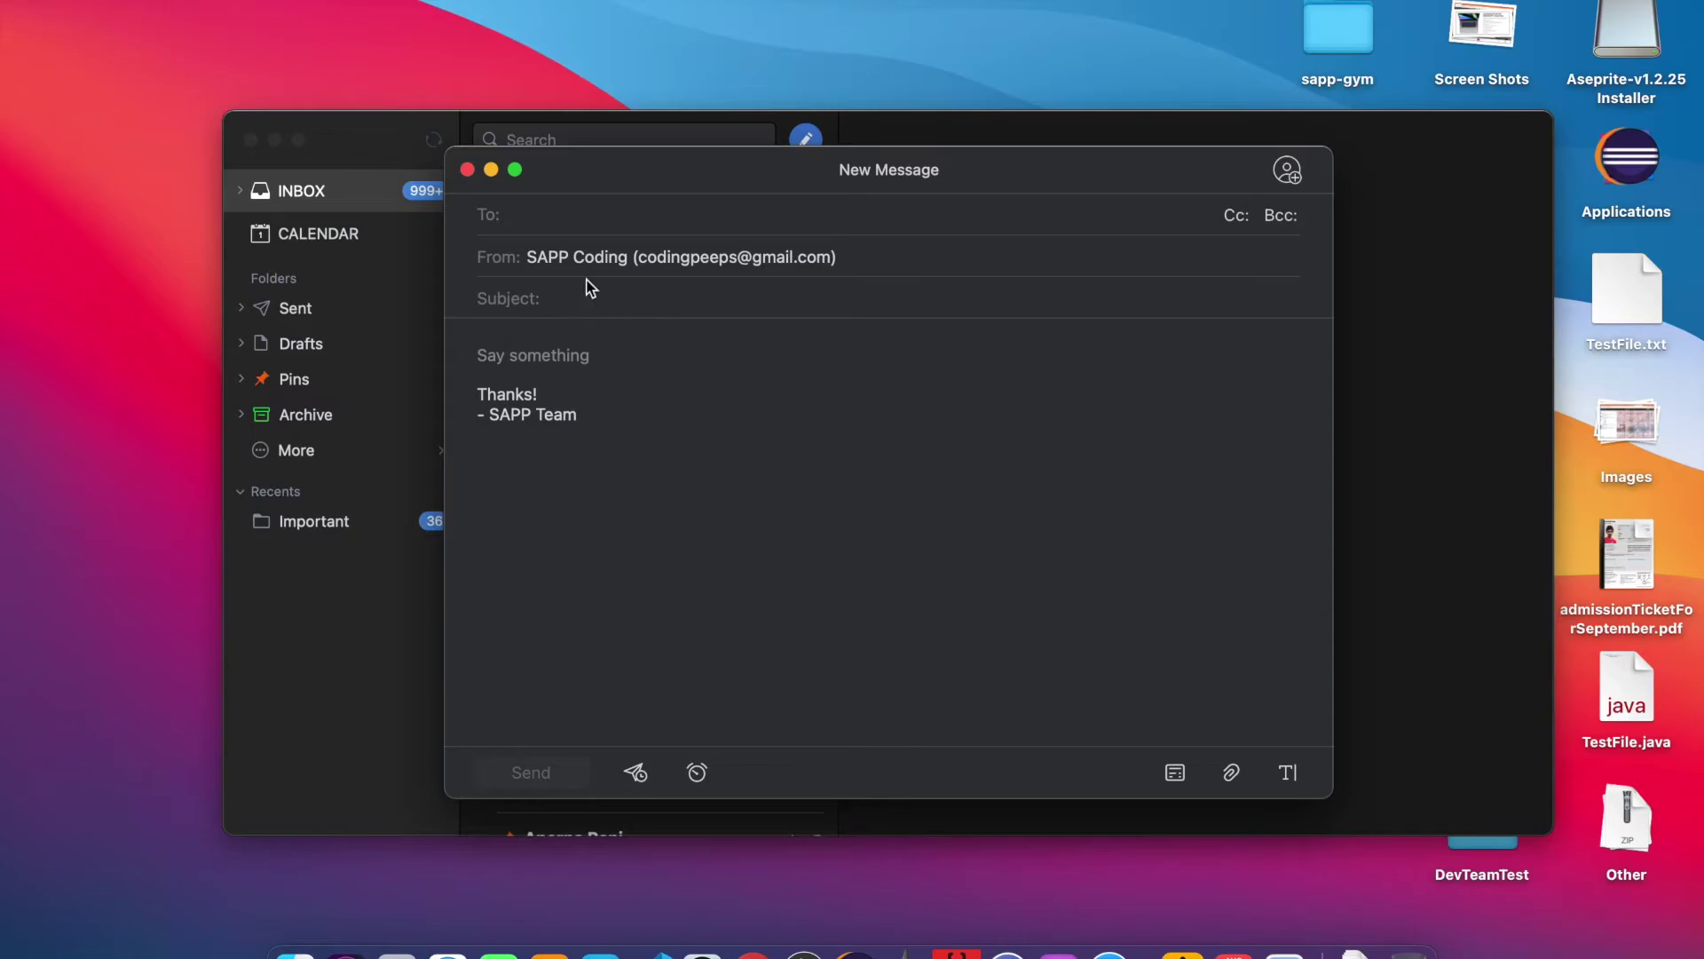
pyautogui.moveTo(605, 177); pyautogui.dragTo(680, 178)
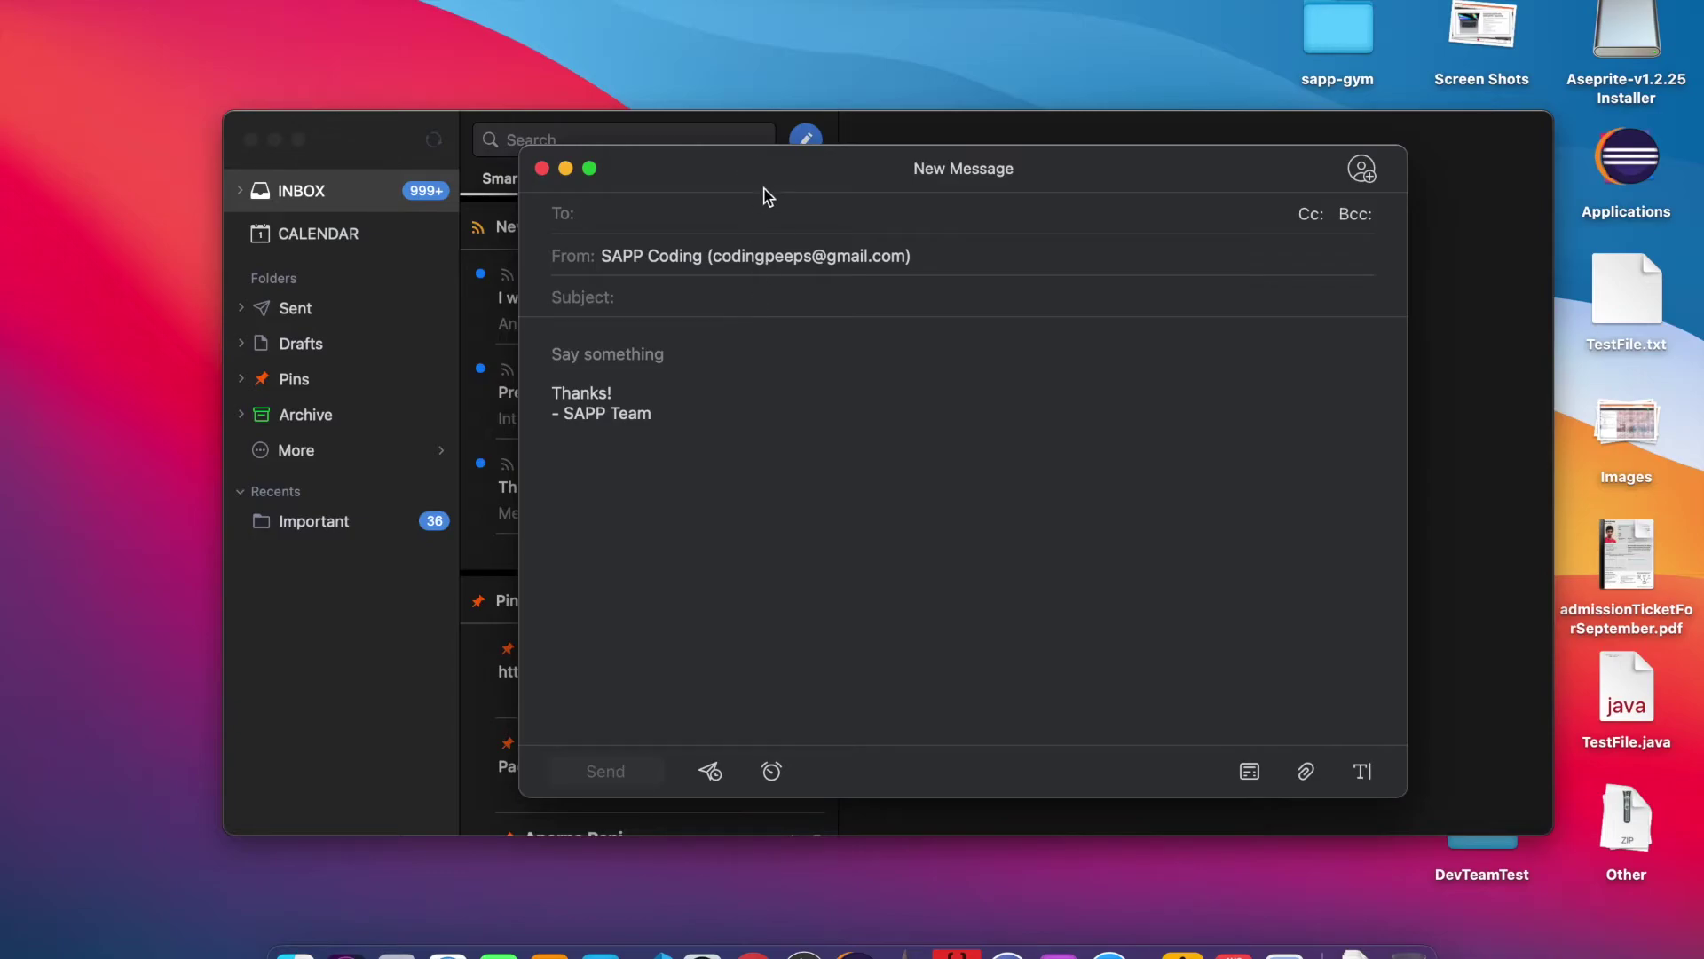
pyautogui.moveTo(764, 187); pyautogui.dragTo(743, 159)
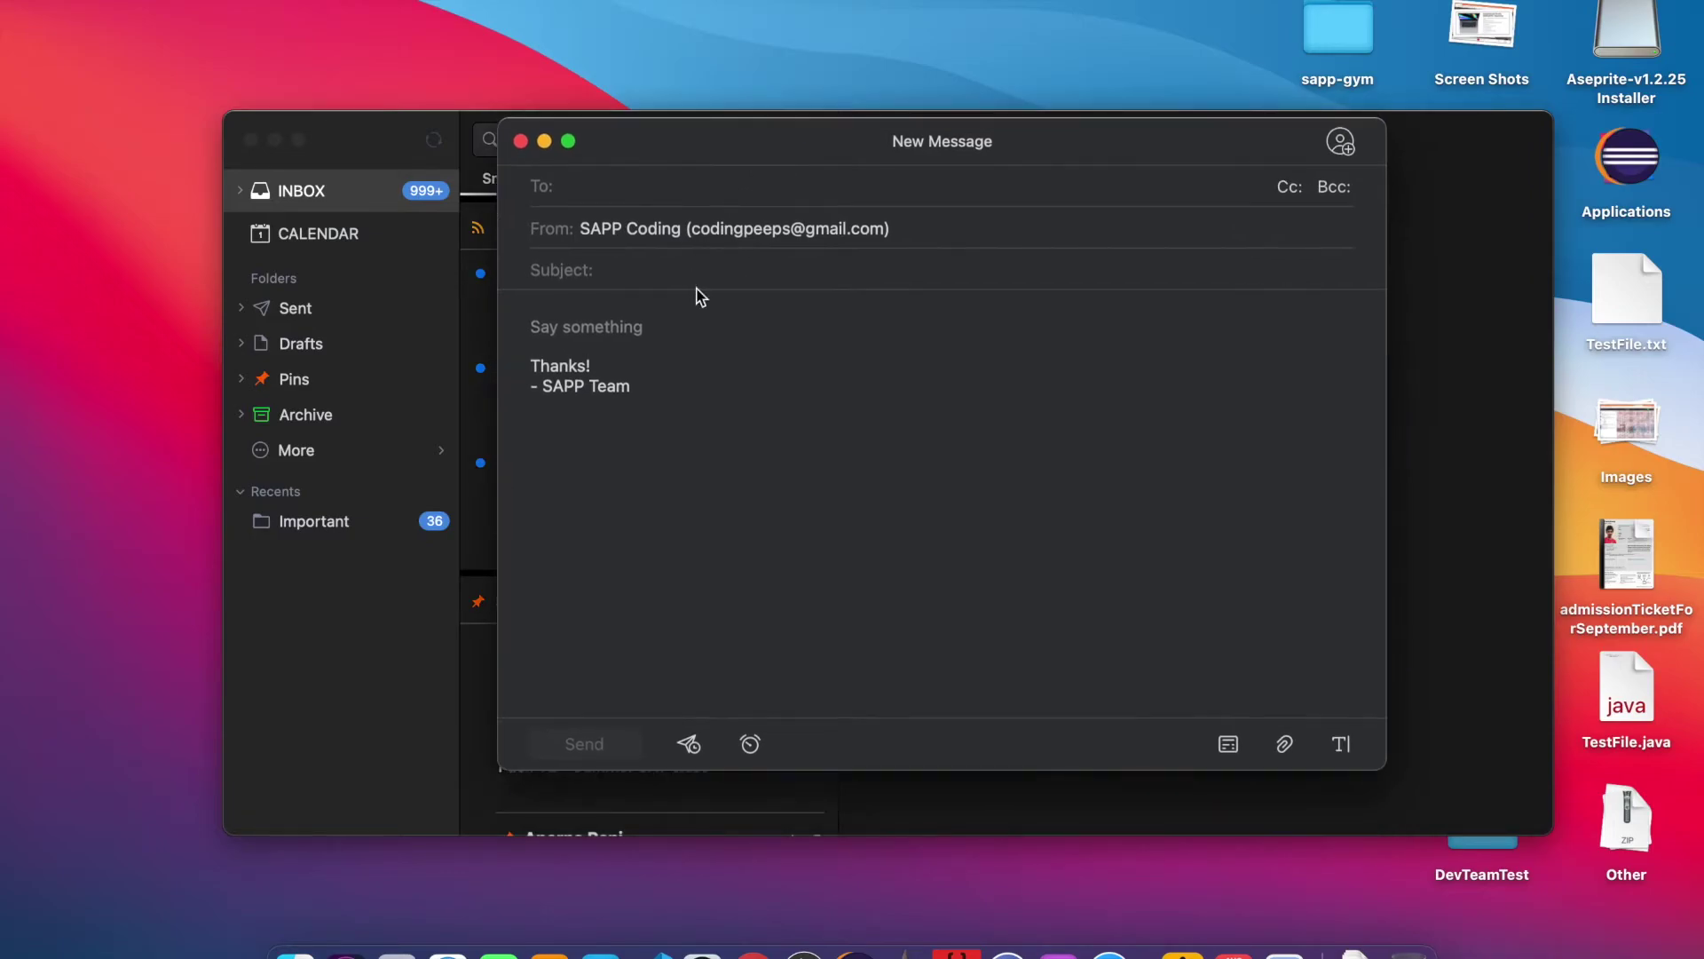
pyautogui.click(520, 141)
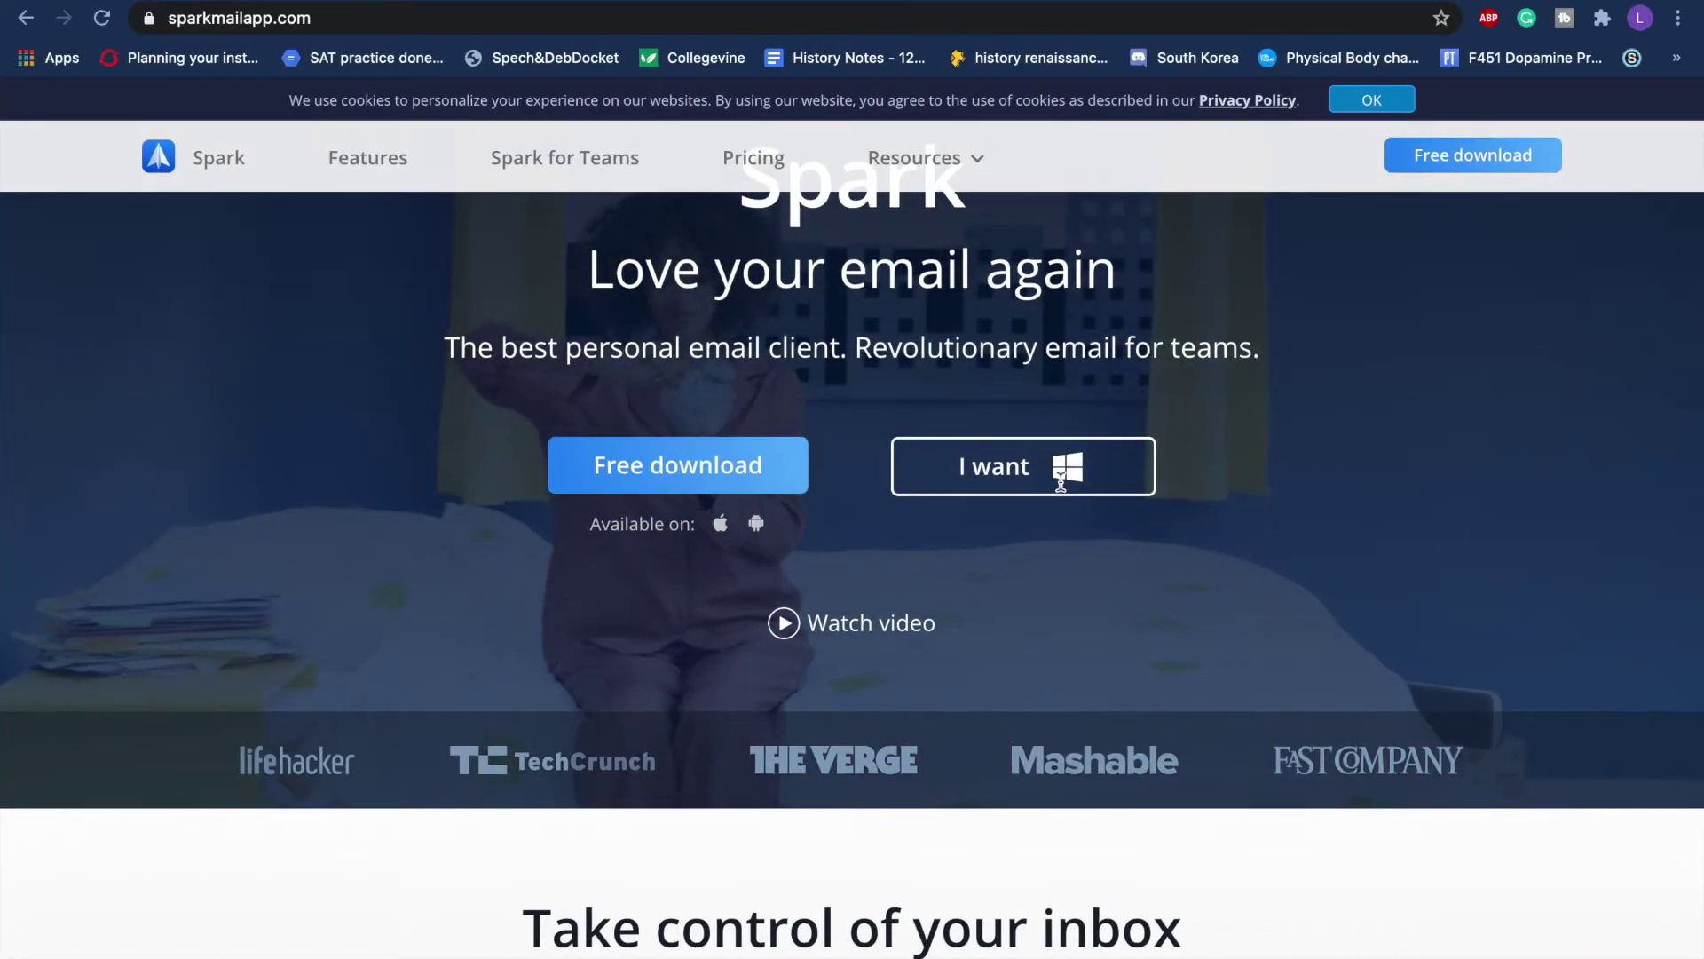
# Step: Jump to the Spark for Windows section using the 'I want Windows' button
pyautogui.click(1068, 469)
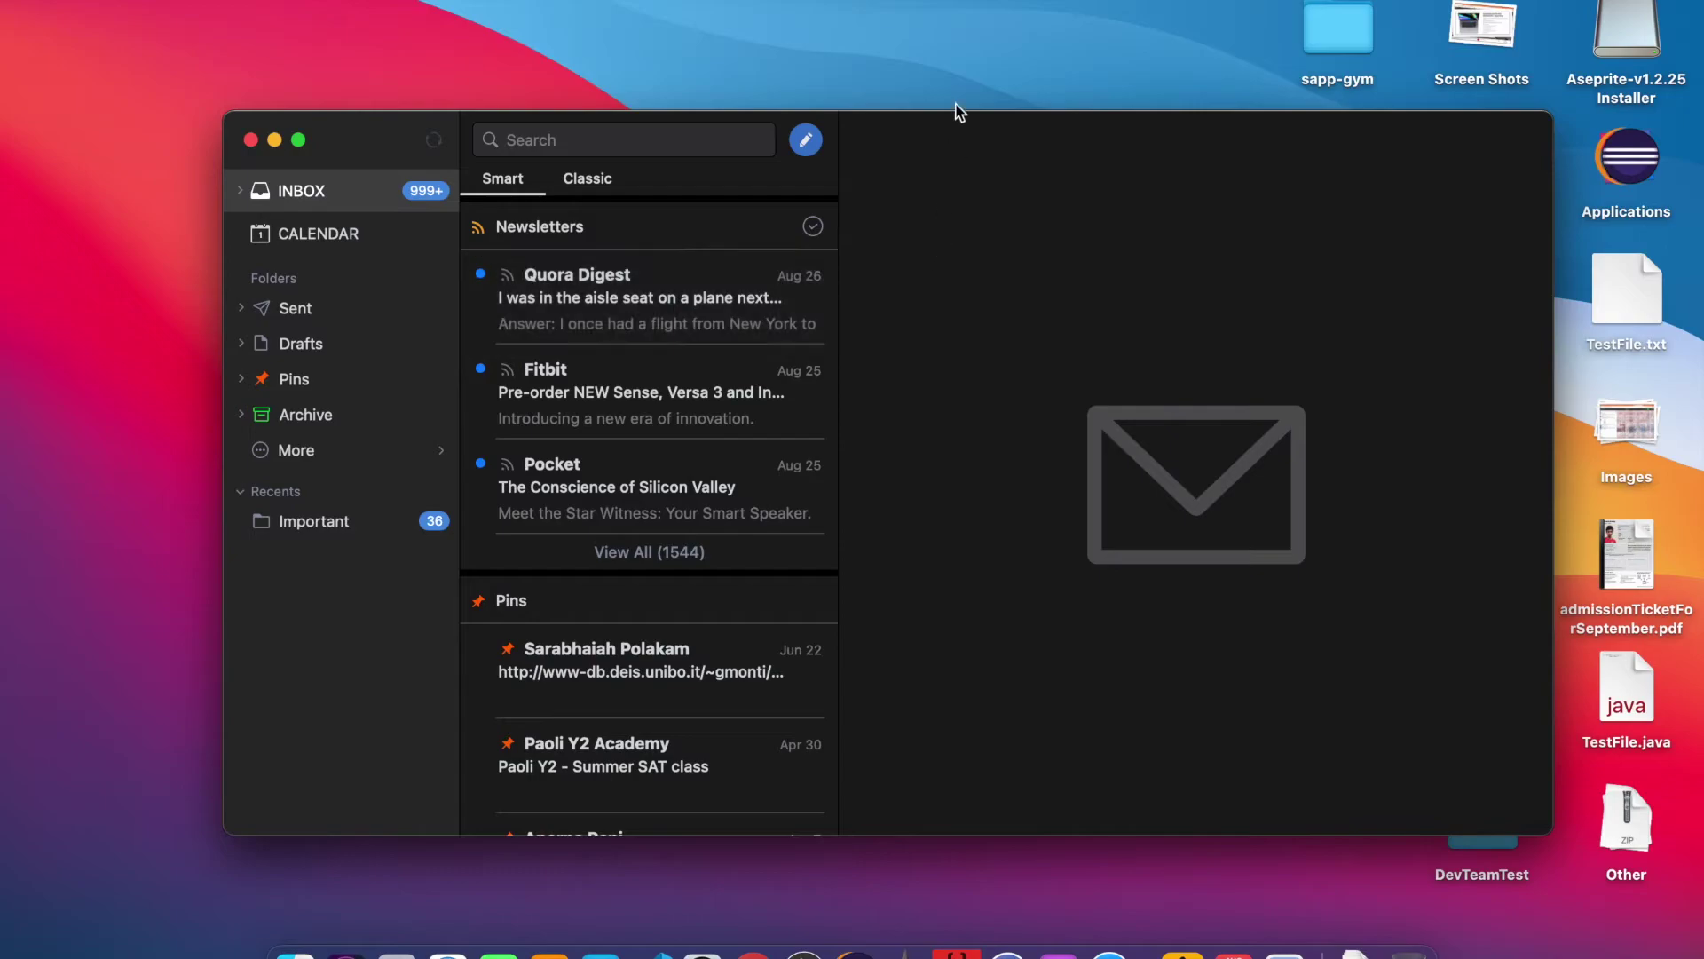
pyautogui.moveTo(931, 140); pyautogui.dragTo(930, 94)
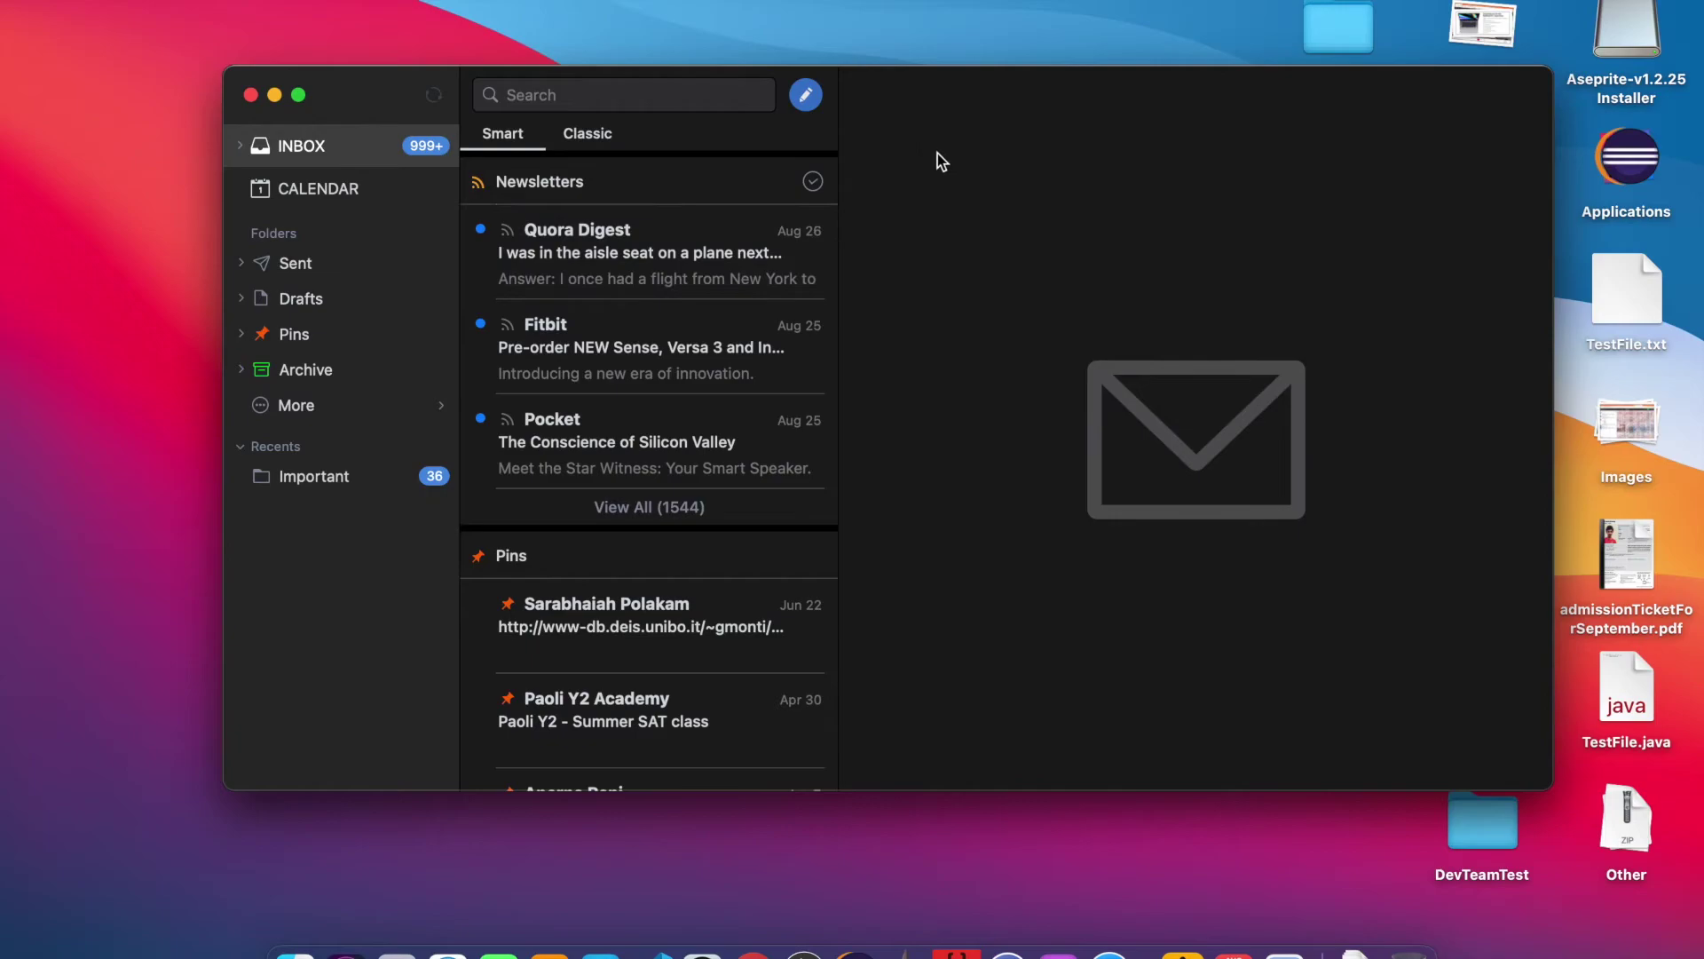
pyautogui.moveTo(917, 122); pyautogui.dragTo(912, 126)
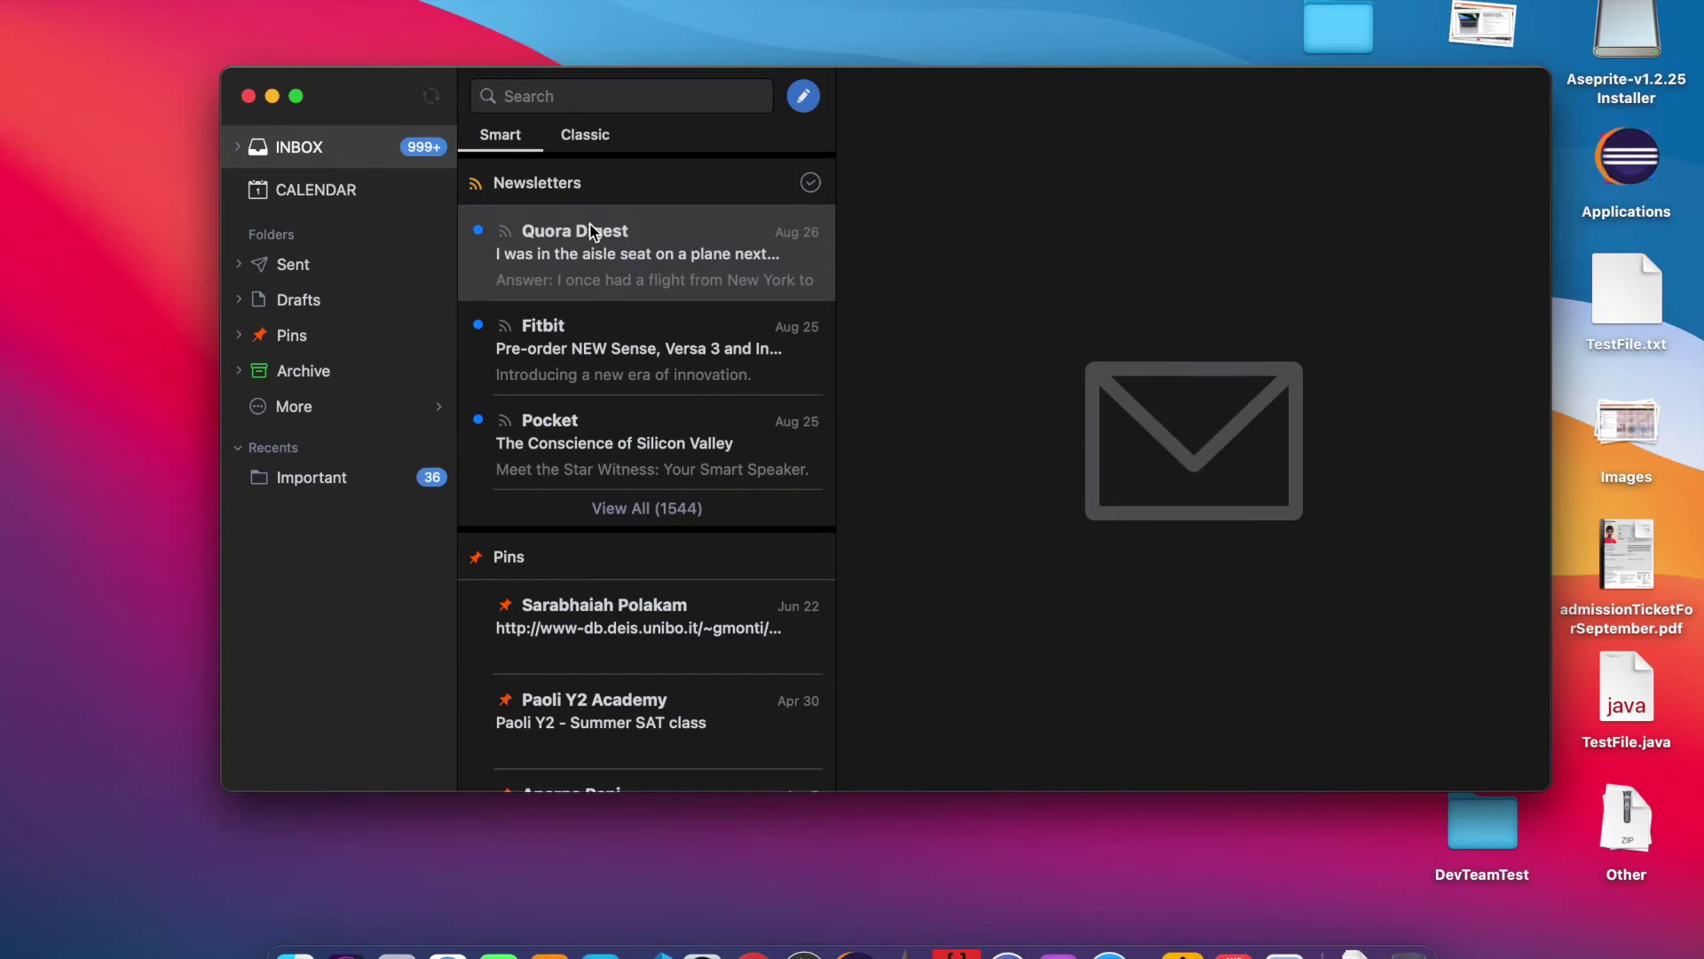
# Step: Mark two batches of Newsletters as read
pyautogui.scroll(-5, 595, 222)
pyautogui.scroll(5, 735, 304)
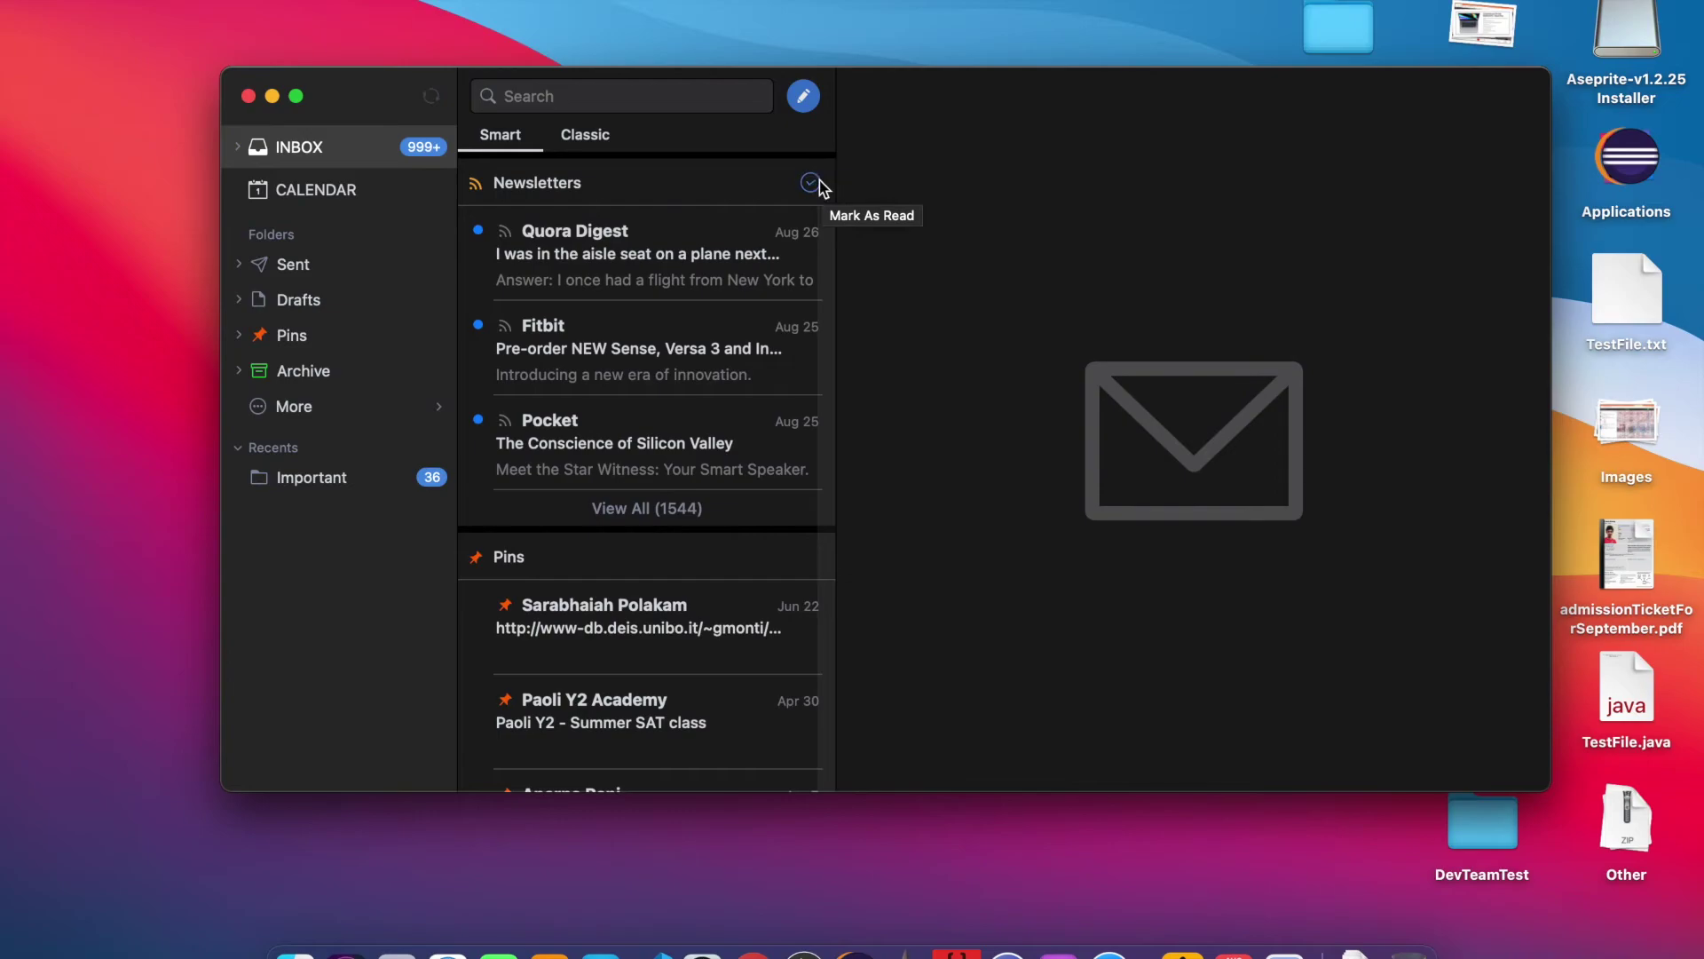
pyautogui.click(812, 183)
pyautogui.click(810, 182)
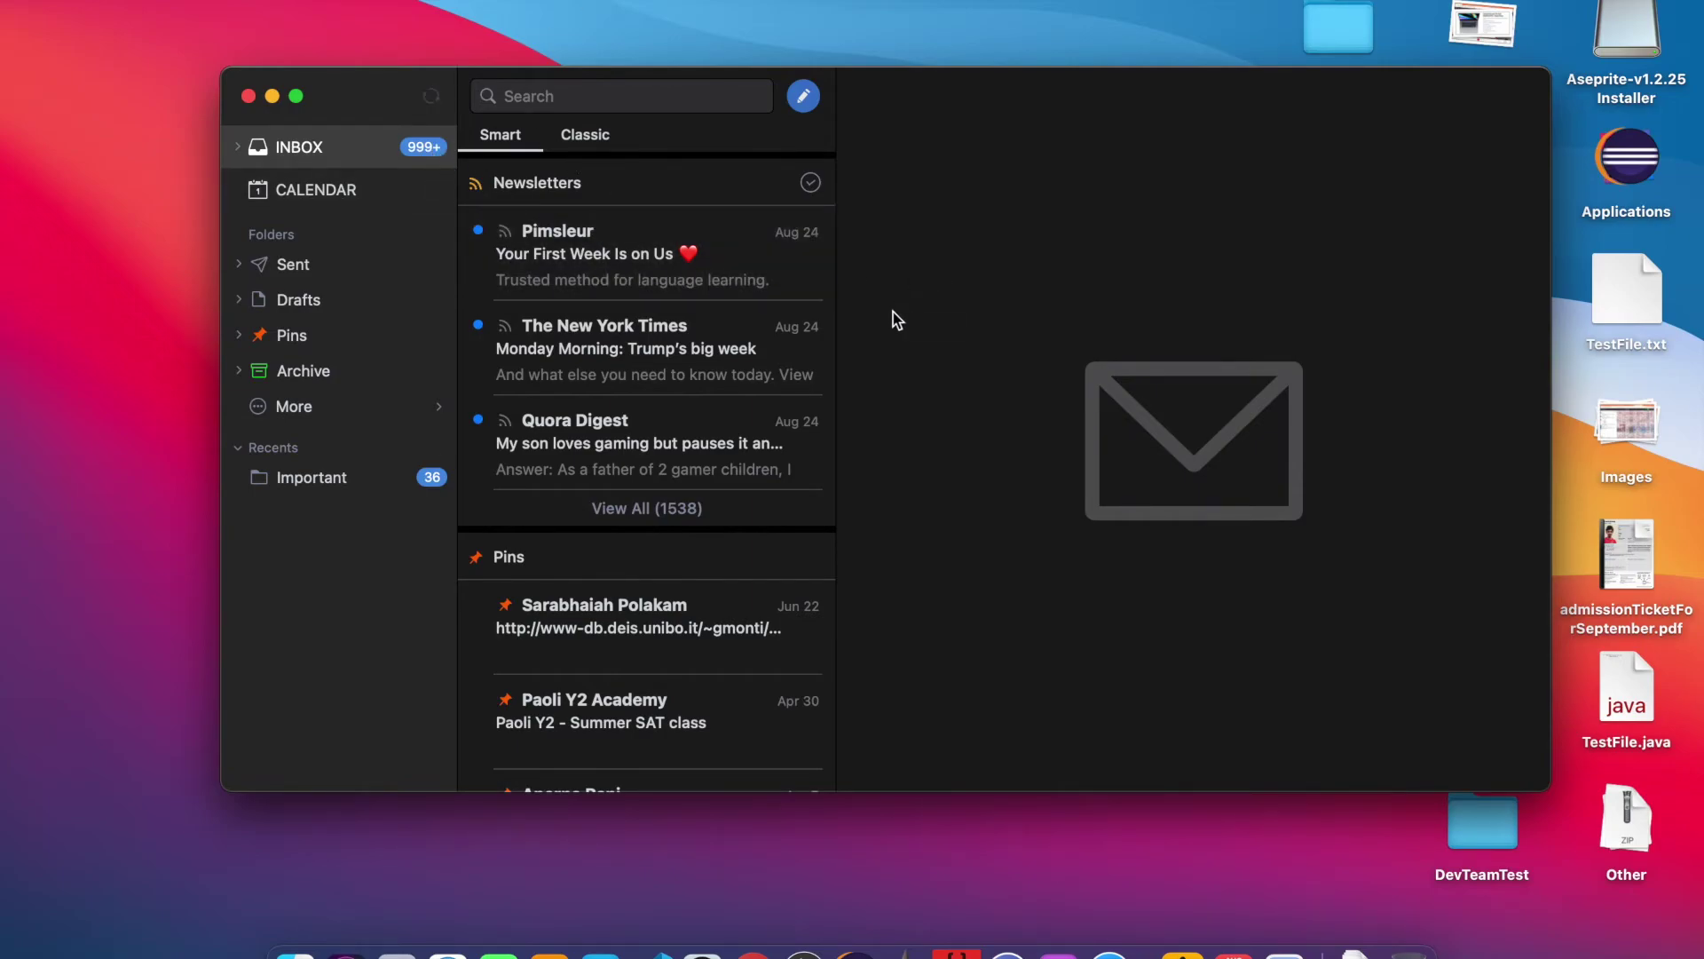
# Step: Scroll the Newsletters list, then open and dismiss the mail search suggestions
pyautogui.scroll(-5, 684, 403)
pyautogui.scroll(-15, 684, 403)
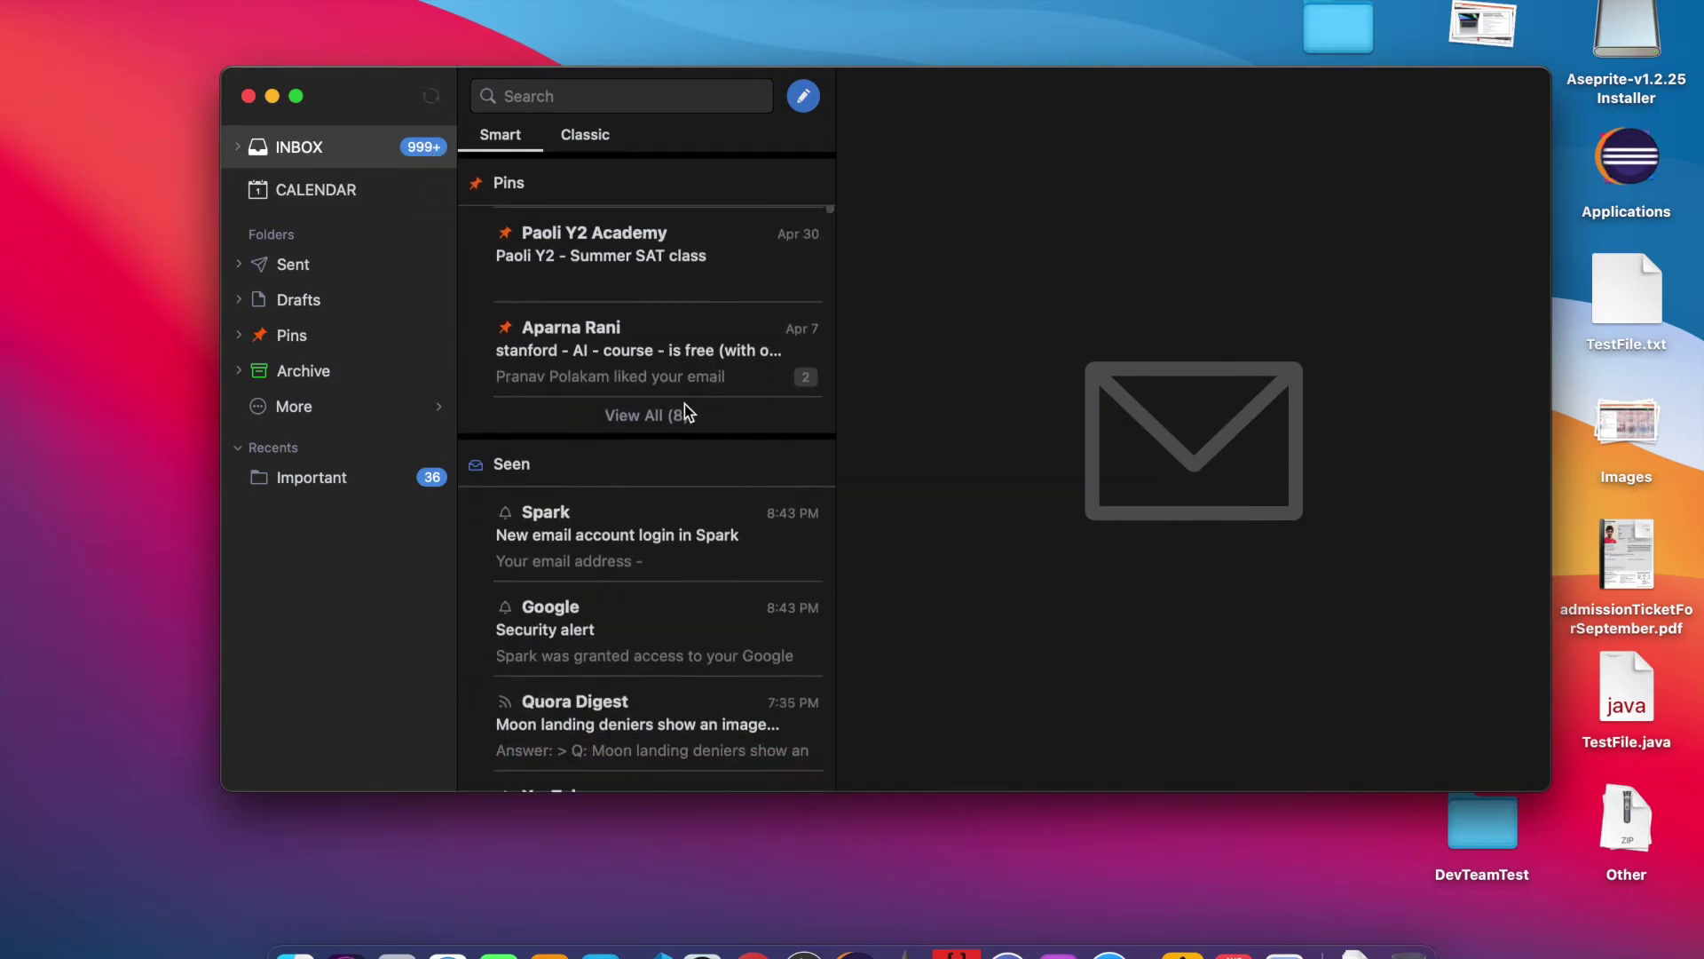
pyautogui.scroll(15, 717, 497)
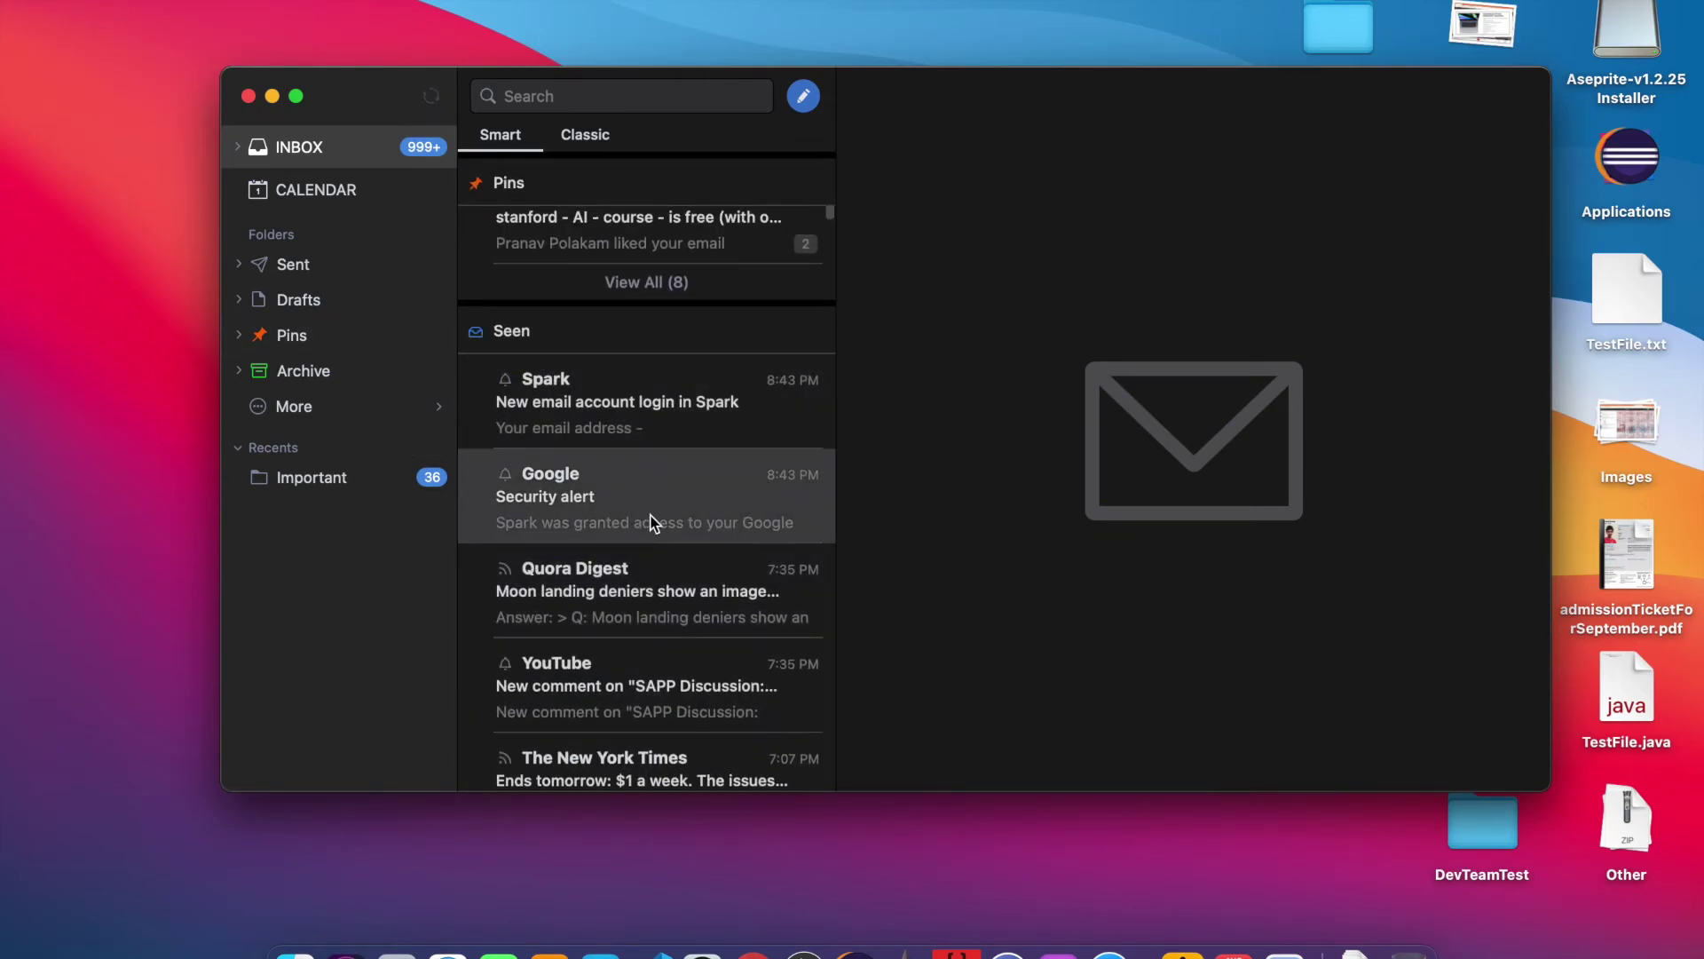
pyautogui.scroll(-20, 650, 514)
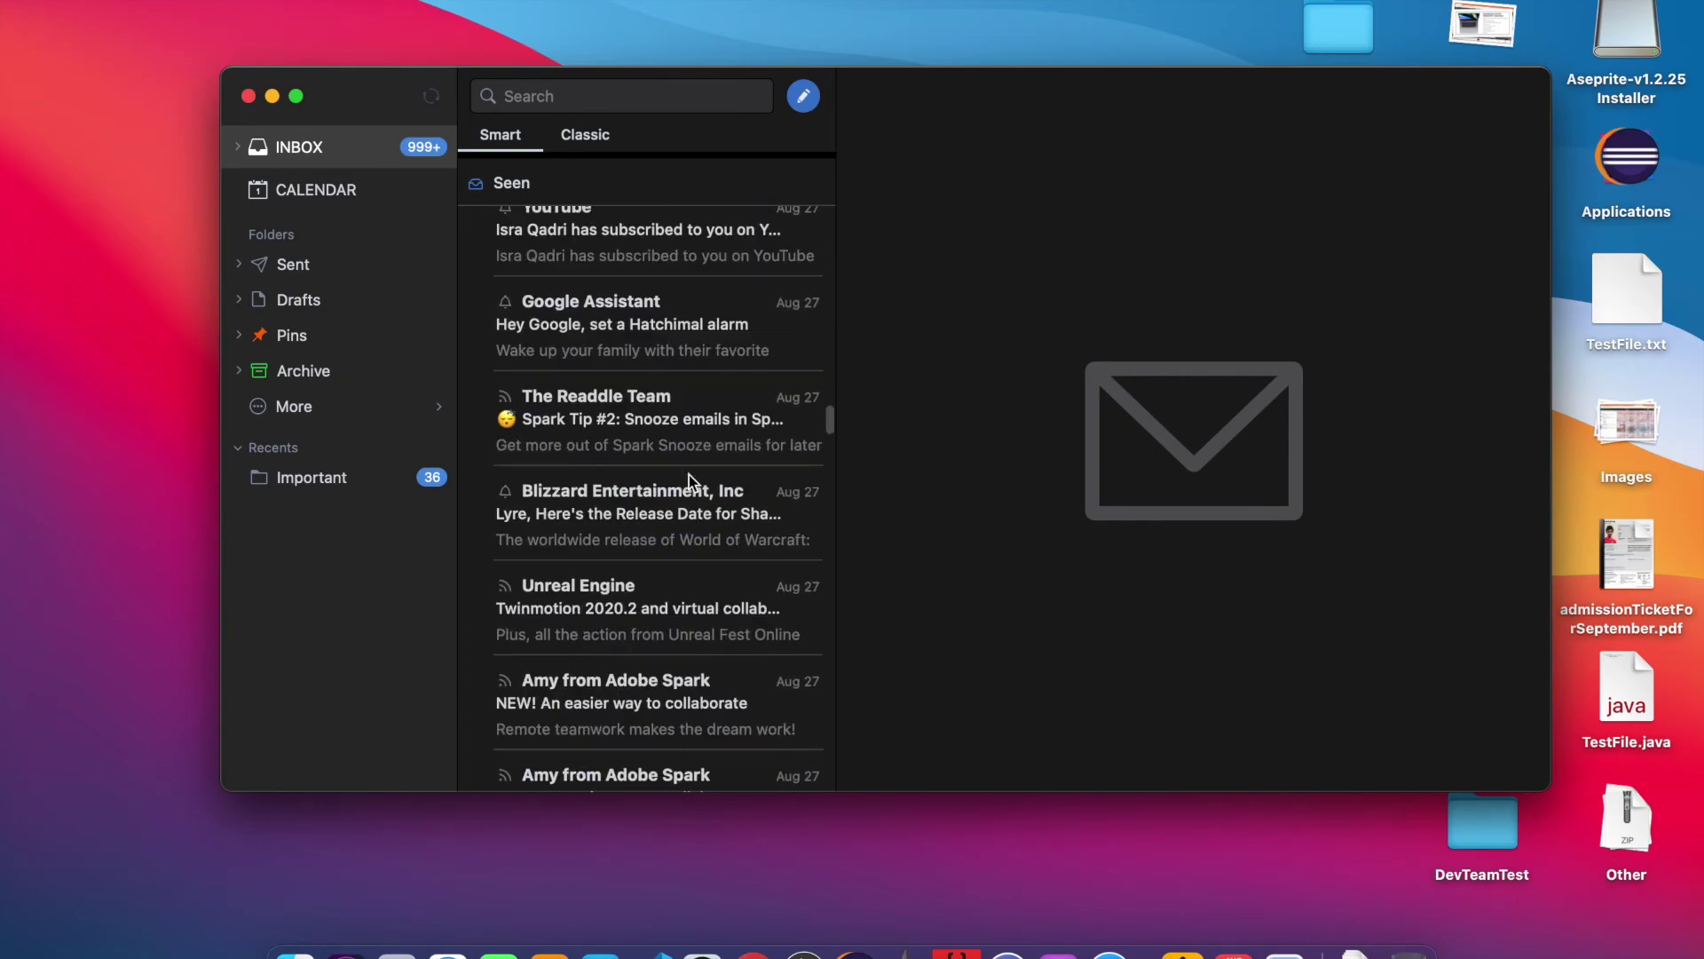
pyautogui.scroll(20, 689, 476)
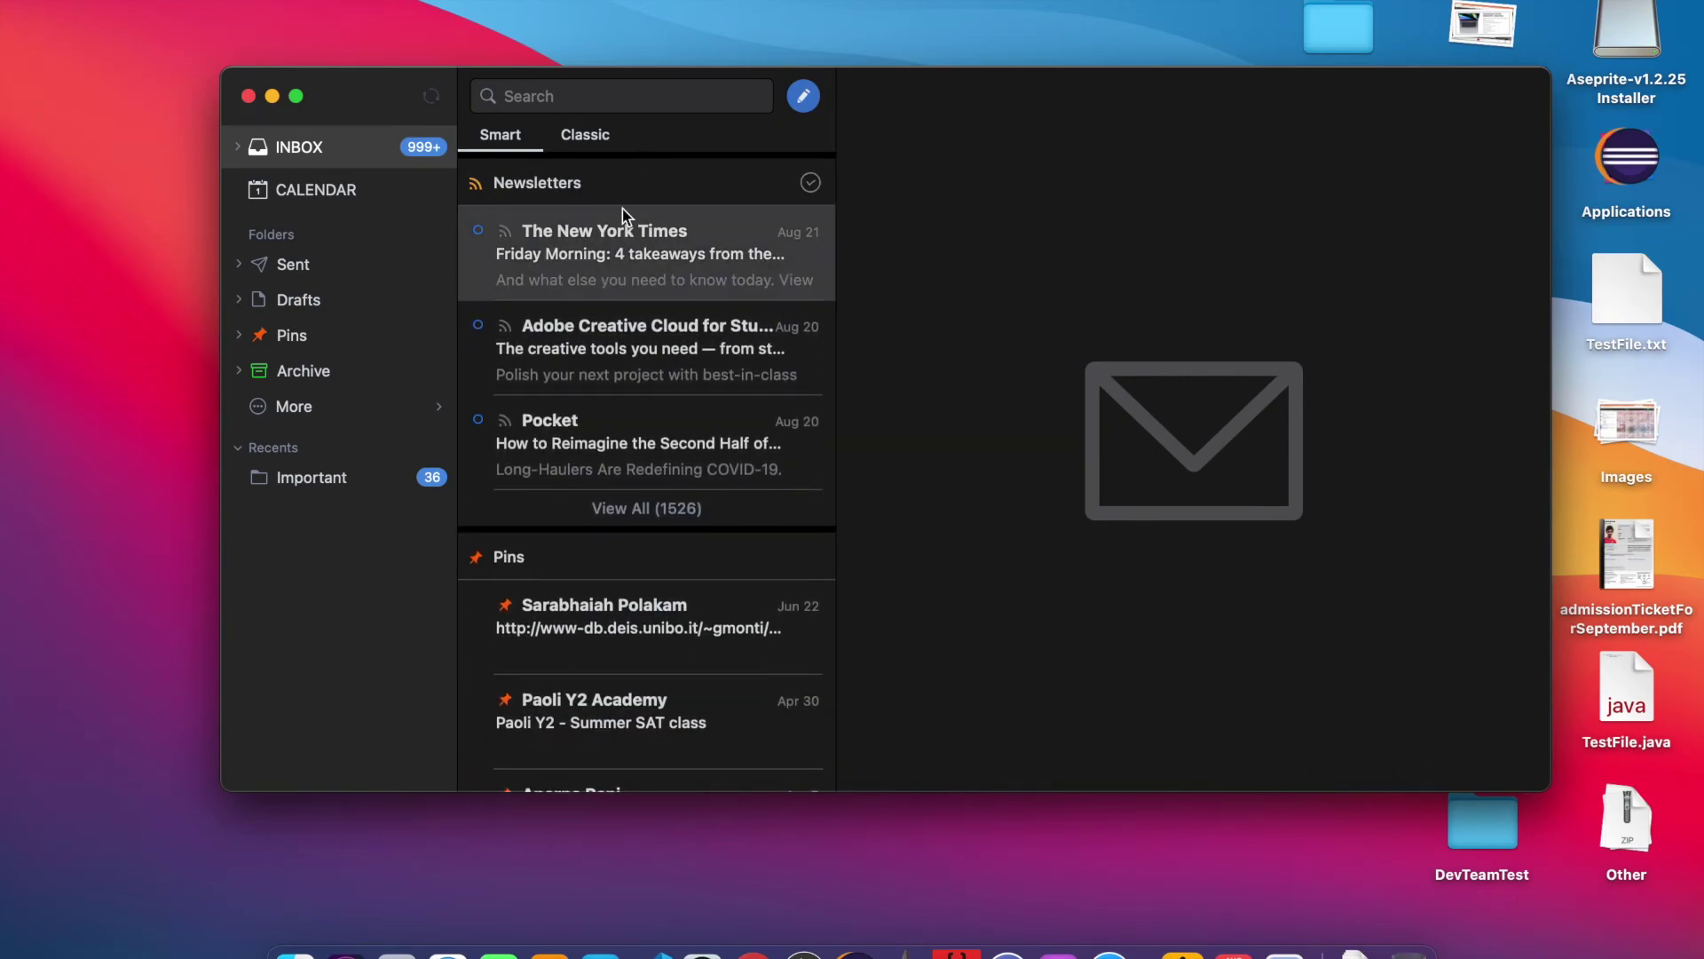
pyautogui.click(652, 96)
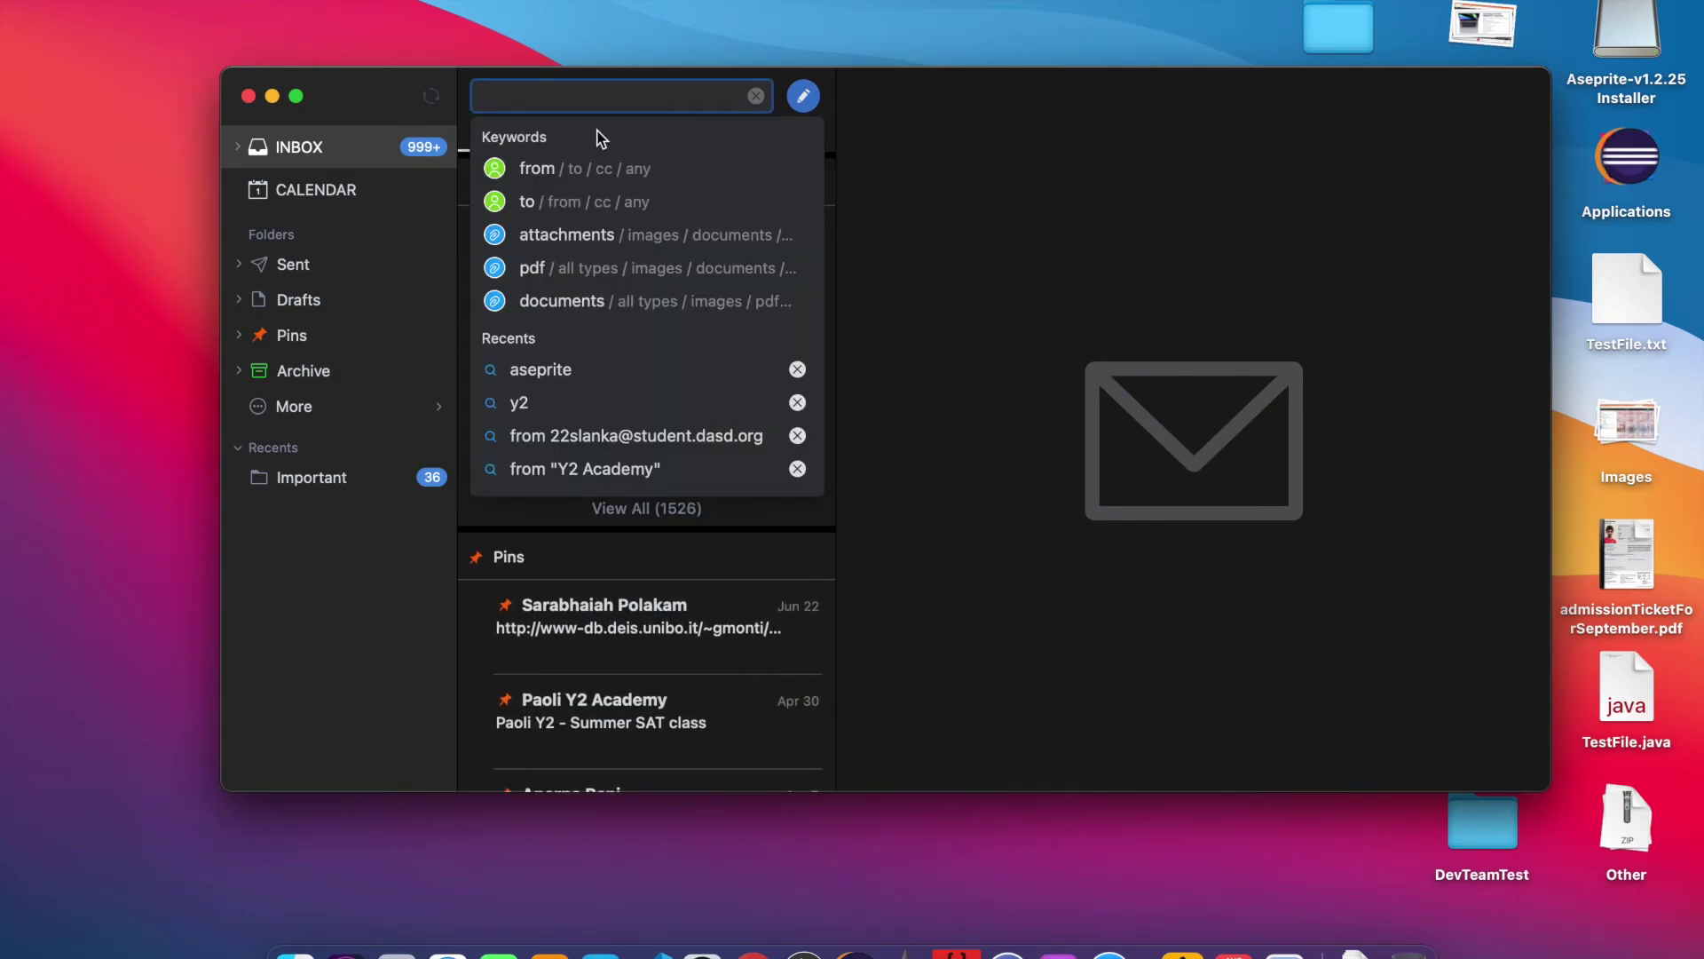
pyautogui.click(756, 96)
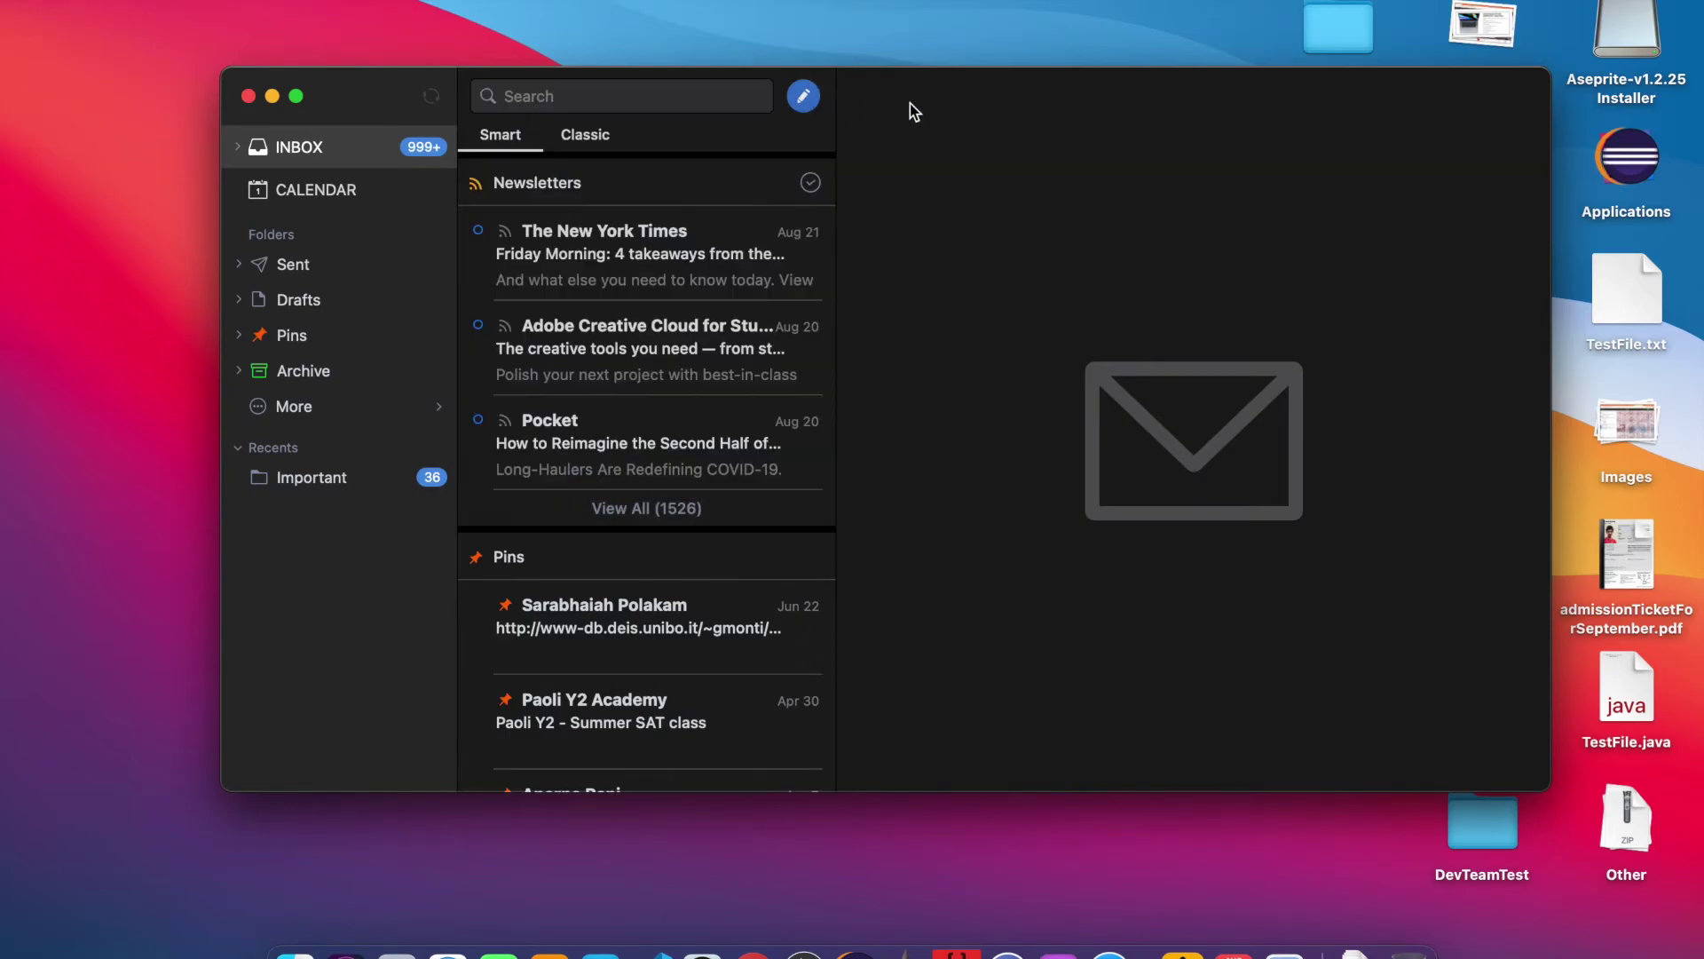
pyautogui.moveTo(964, 109); pyautogui.dragTo(1027, 153)
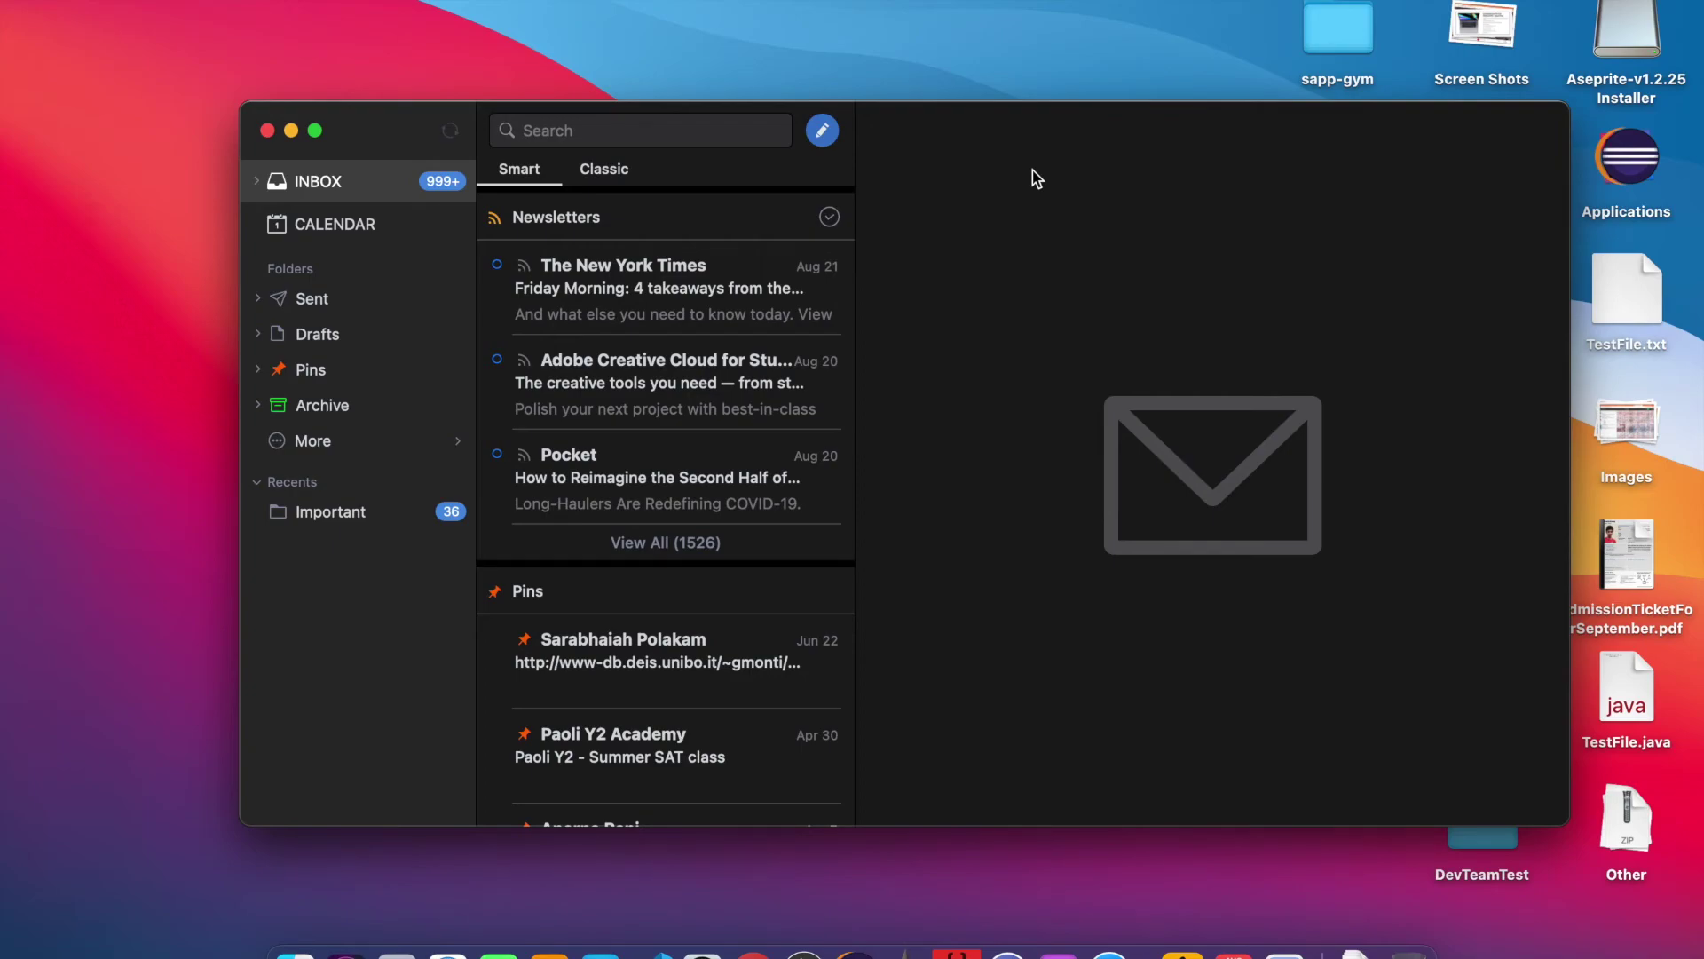
pyautogui.moveTo(971, 133); pyautogui.dragTo(937, 113)
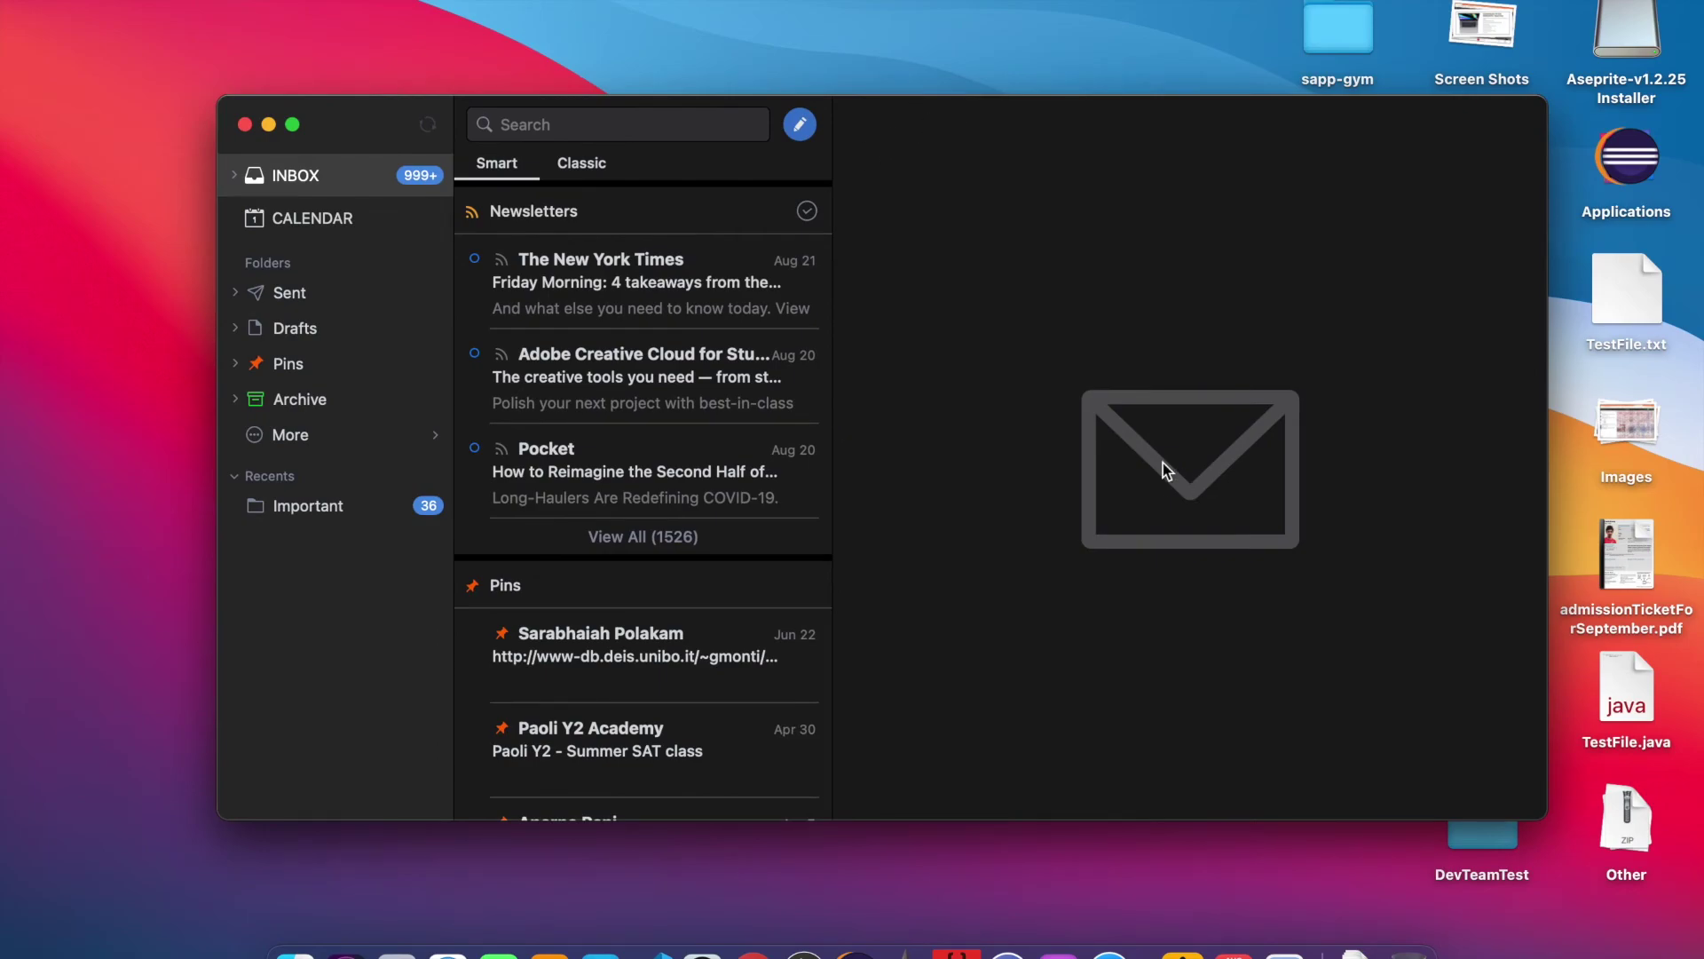